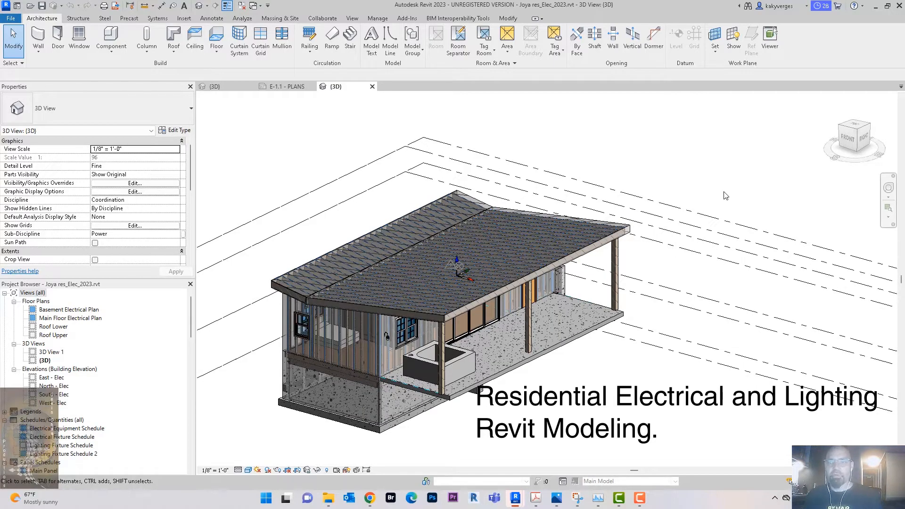
Step: Examine the house's 3D model, from the overall exterior to the framed bedroom walls and the outdoor wall lights
{"action": "mouse_move", "coordinate": [708, 171]}
{"action": "middle_mouse_down", "text": "shift"}
{"action": "mouse_move", "coordinate": [768, 193]}
{"action": "mouse_move", "coordinate": [712, 178]}
{"action": "middle_mouse_up", "text": "shift"}
{"action": "left_click", "coordinate": [636, 226]}
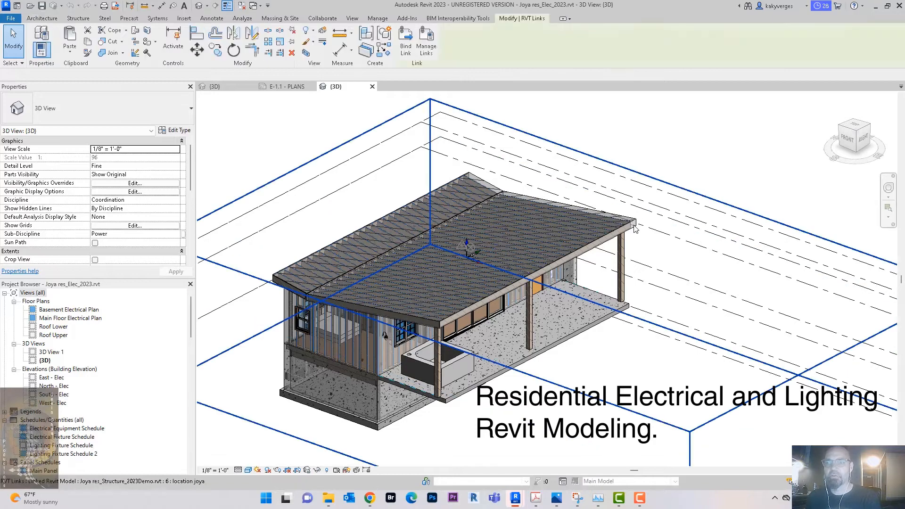
{"action": "left_click", "coordinate": [687, 155]}
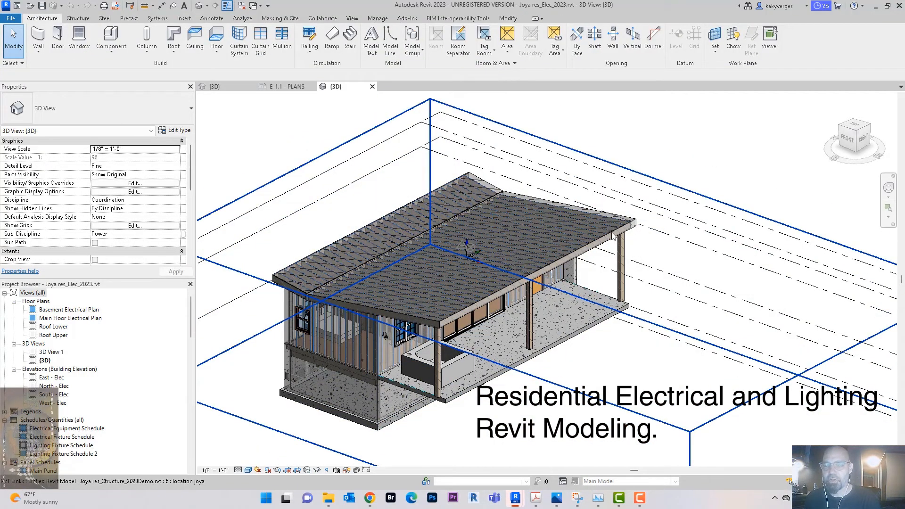
{"action": "middle_click_drag", "start_coordinate": [777, 187], "coordinate": [736, 190]}
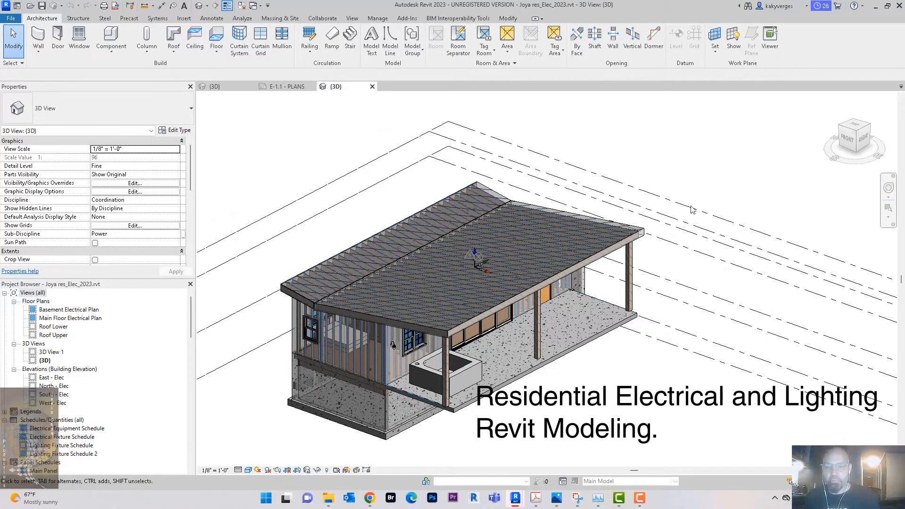
{"action": "scroll", "coordinate": [344, 348], "scroll_direction": "up", "scroll_amount": 4}
{"action": "middle_click_drag", "start_coordinate": [384, 377], "coordinate": [438, 298], "text": "shift"}
{"action": "scroll", "coordinate": [356, 297], "scroll_direction": "up", "scroll_amount": 1}
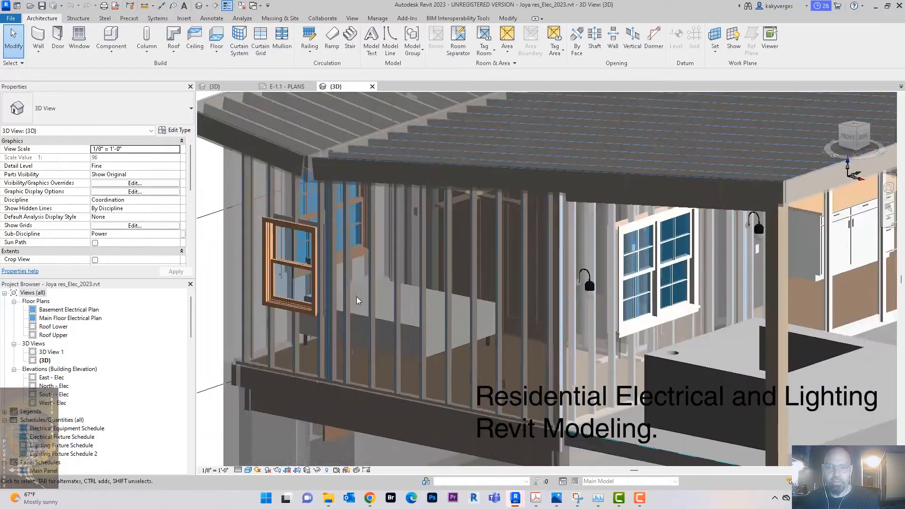
{"action": "scroll", "coordinate": [357, 297], "scroll_direction": "up", "scroll_amount": 1}
{"action": "middle_click_drag", "start_coordinate": [505, 300], "coordinate": [488, 283], "text": "shift"}
{"action": "scroll", "coordinate": [488, 283], "scroll_direction": "down", "scroll_amount": 2}
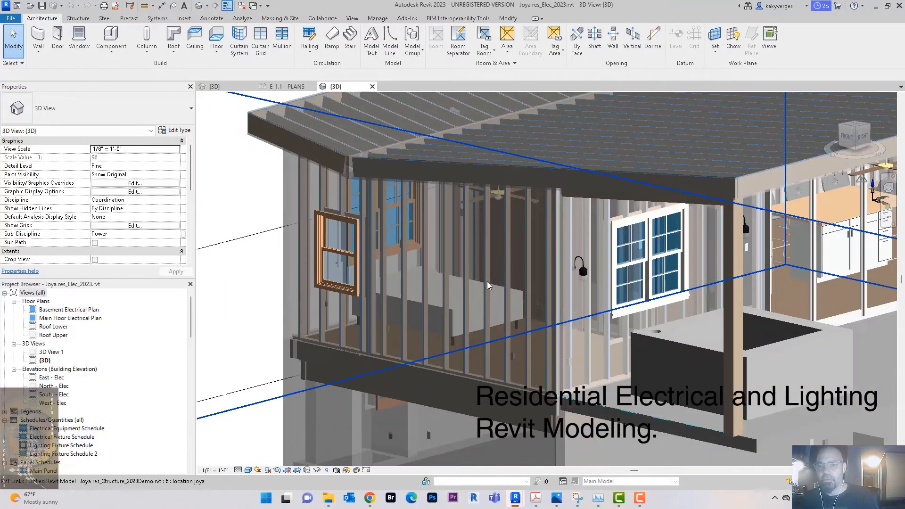
{"action": "scroll", "coordinate": [476, 279], "scroll_direction": "up", "scroll_amount": 2}
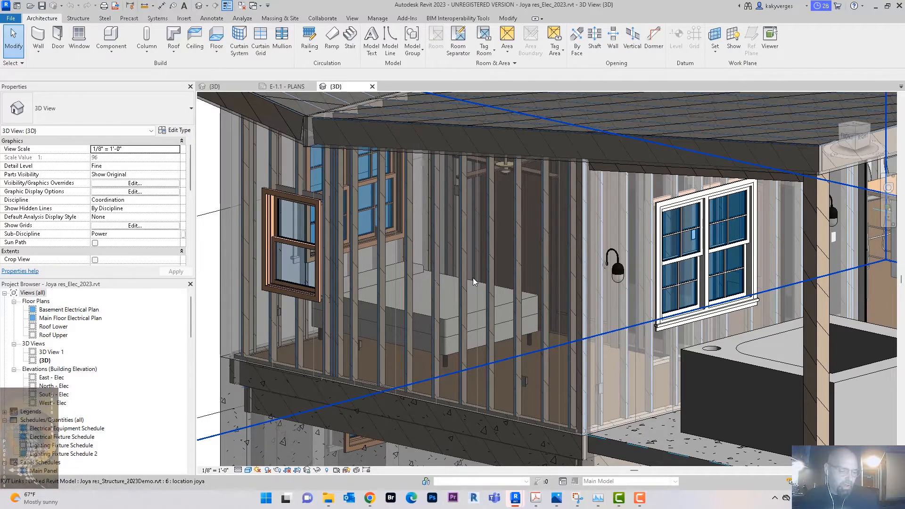
{"action": "scroll", "coordinate": [483, 266], "scroll_direction": "down", "scroll_amount": 2}
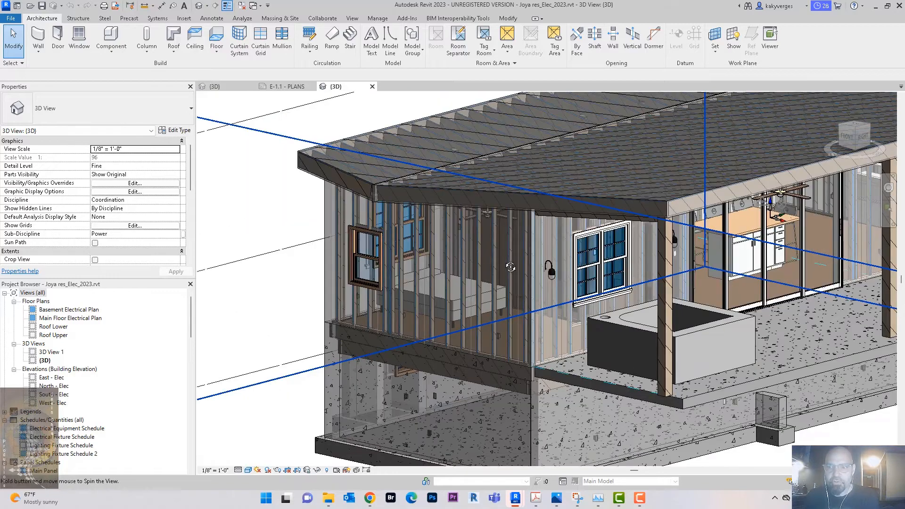
{"action": "middle_click_drag", "start_coordinate": [511, 266], "coordinate": [501, 273], "text": "shift"}
Step: Open sheet E-1.1 - PLANS of the Joya res_Elec_2023 project and examine its basement and main floor electrical plans
{"action": "left_click", "coordinate": [290, 86]}
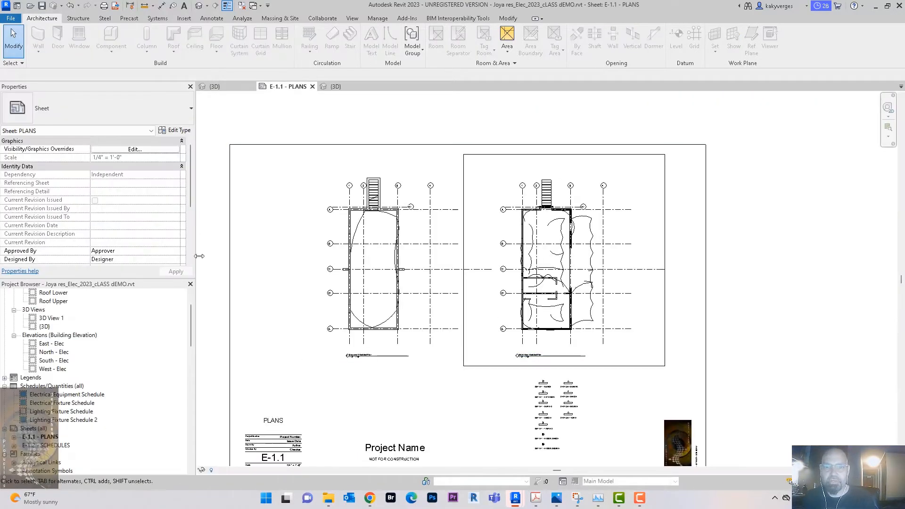
{"action": "left_click", "coordinate": [336, 87]}
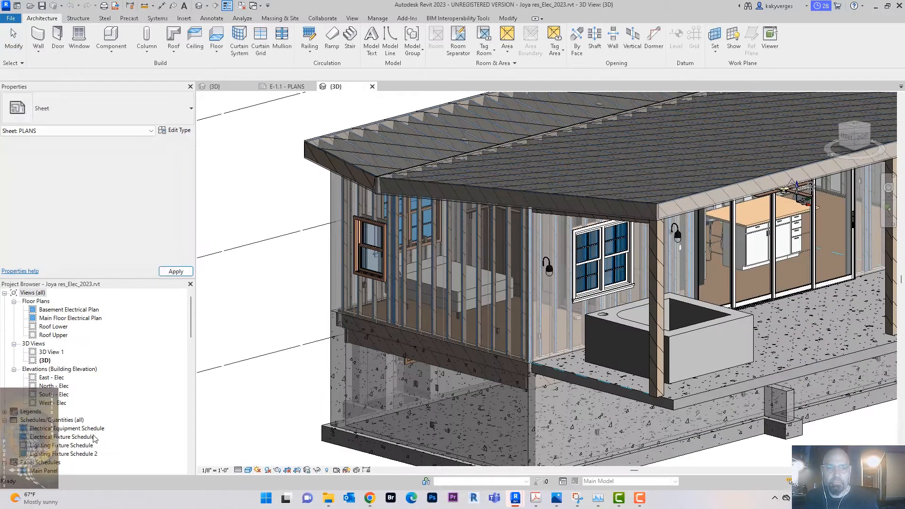
{"action": "scroll", "coordinate": [82, 429], "scroll_direction": "down", "scroll_amount": 3}
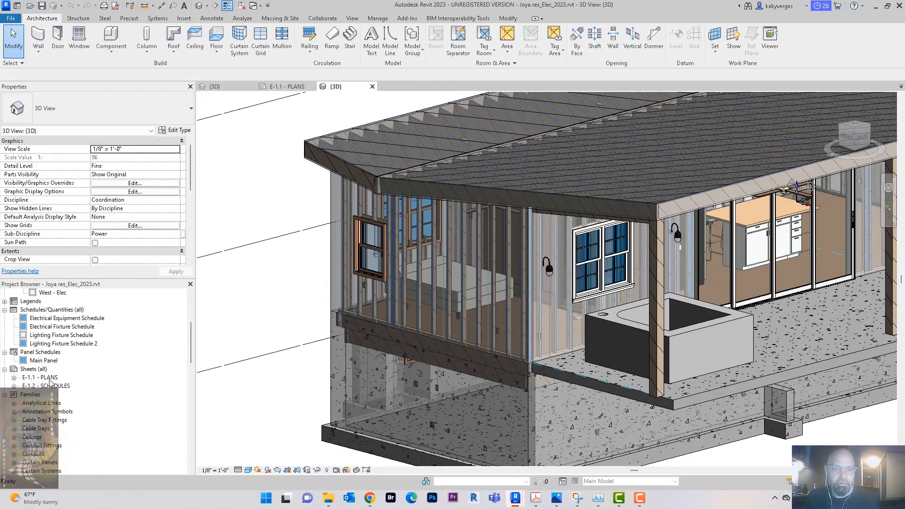
{"action": "double_click", "coordinate": [49, 379]}
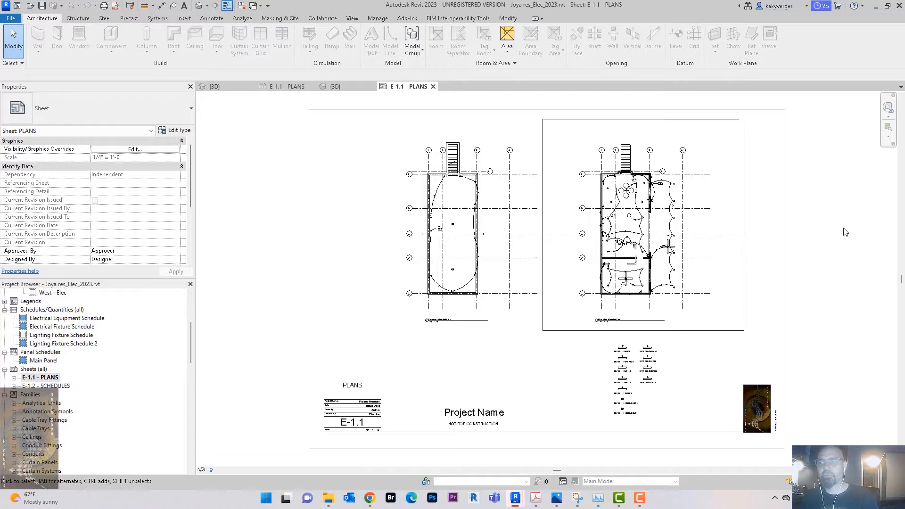
{"action": "scroll", "coordinate": [702, 239], "scroll_direction": "up", "scroll_amount": 2}
{"action": "middle_click_drag", "start_coordinate": [691, 216], "coordinate": [698, 262]}
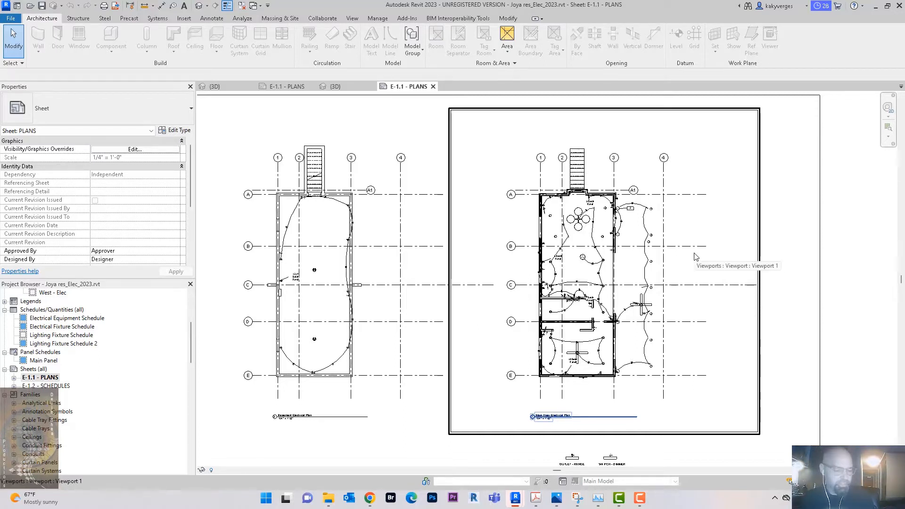
{"action": "middle_click_drag", "start_coordinate": [706, 236], "coordinate": [715, 241]}
{"action": "left_click", "coordinate": [721, 227]}
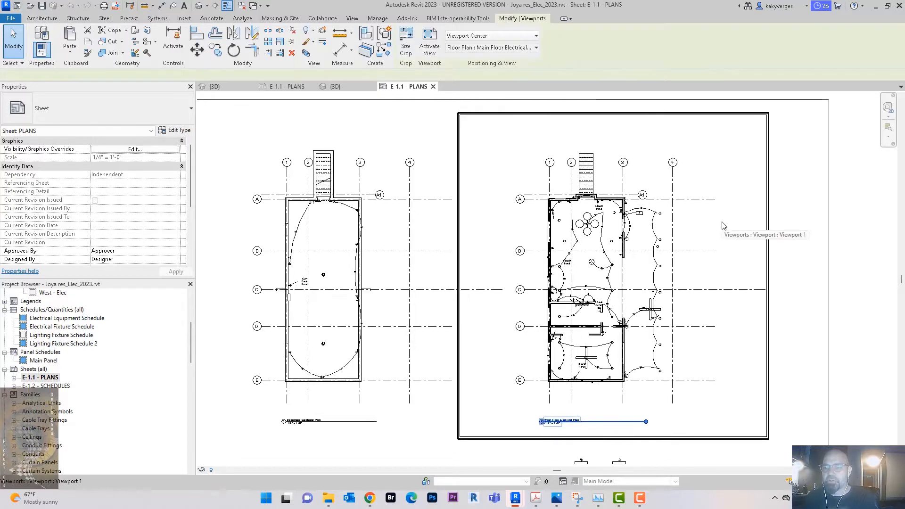
{"action": "scroll", "coordinate": [721, 226], "scroll_direction": "down", "scroll_amount": 3}
{"action": "left_click", "coordinate": [827, 223]}
{"action": "scroll", "coordinate": [683, 232], "scroll_direction": "up", "scroll_amount": 3}
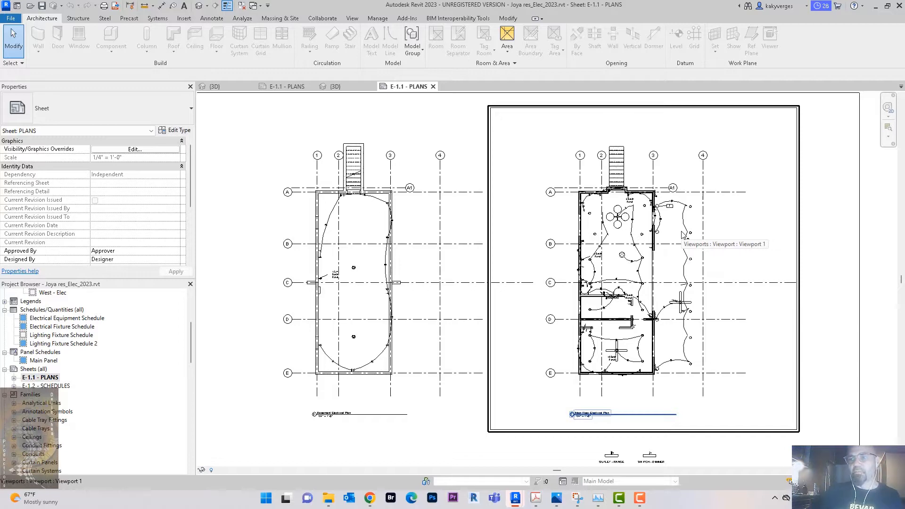
Step: Activate the Main Floor Electrical Plan viewport and inspect its lighting fixtures, receptacles, switches and wiring around grids A to C
{"action": "double_click", "coordinate": [656, 218]}
{"action": "scroll", "coordinate": [656, 218], "scroll_direction": "up", "scroll_amount": 4}
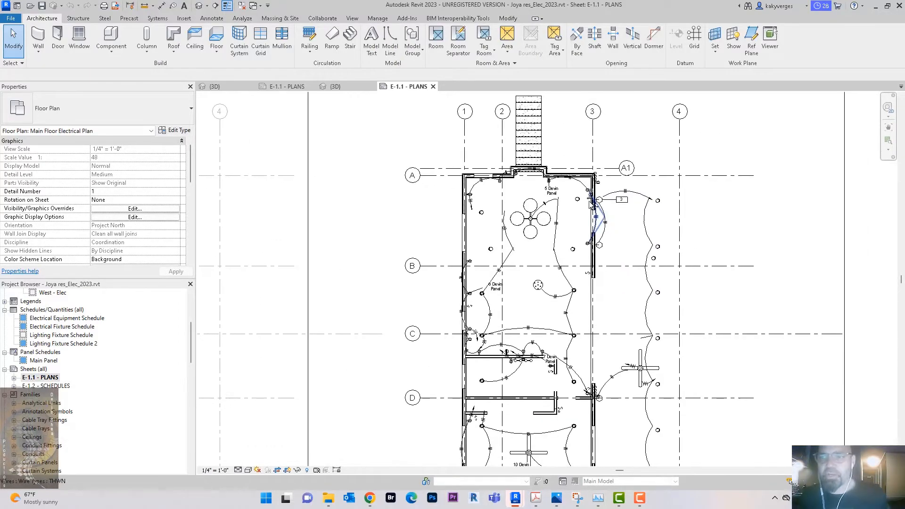
{"action": "scroll", "coordinate": [589, 203], "scroll_direction": "up", "scroll_amount": 3}
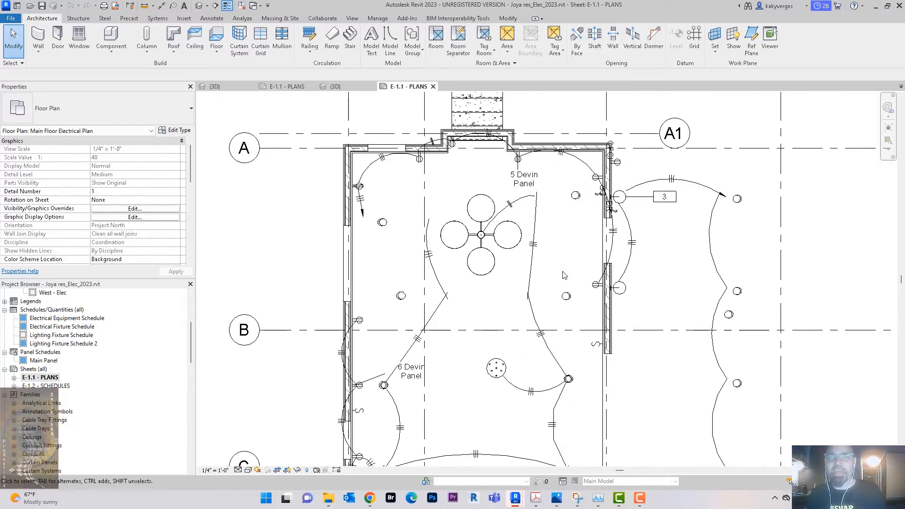
{"action": "middle_click_drag", "start_coordinate": [558, 267], "coordinate": [558, 278]}
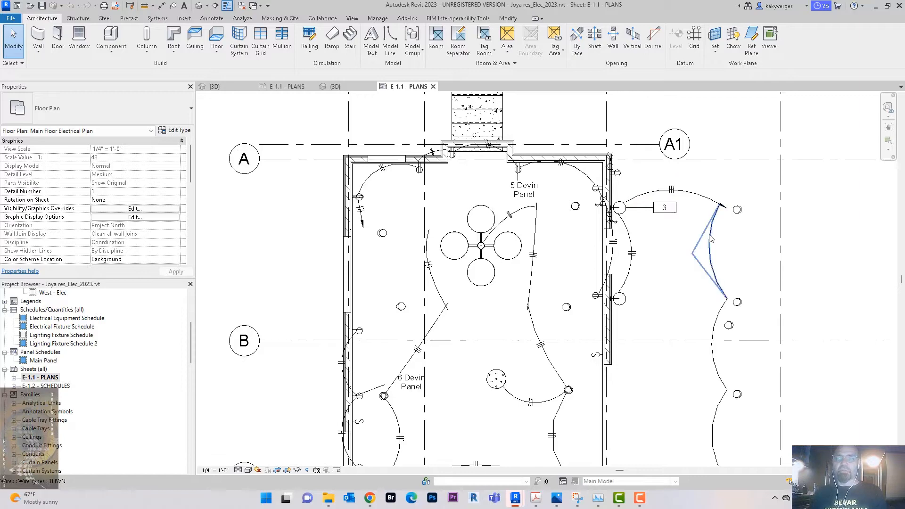
{"action": "scroll", "coordinate": [686, 304], "scroll_direction": "down", "scroll_amount": 3}
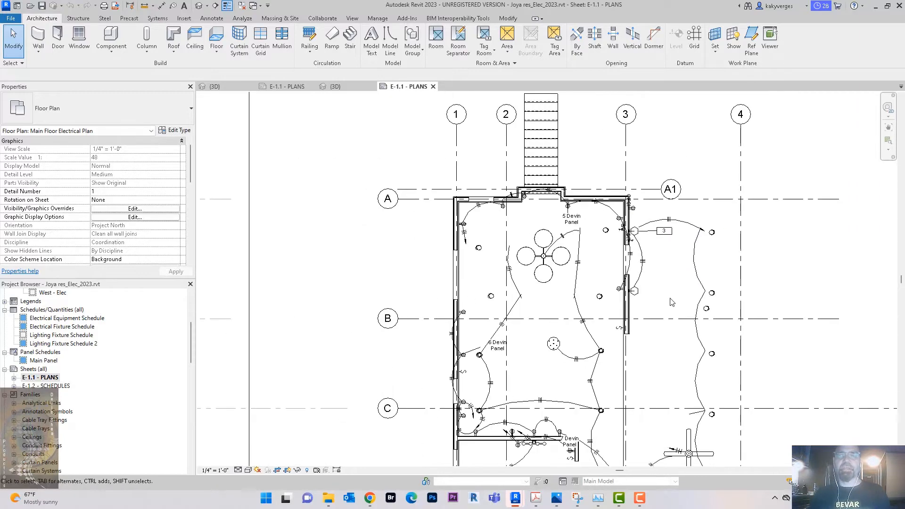
{"action": "middle_click_drag", "start_coordinate": [670, 300], "coordinate": [647, 289]}
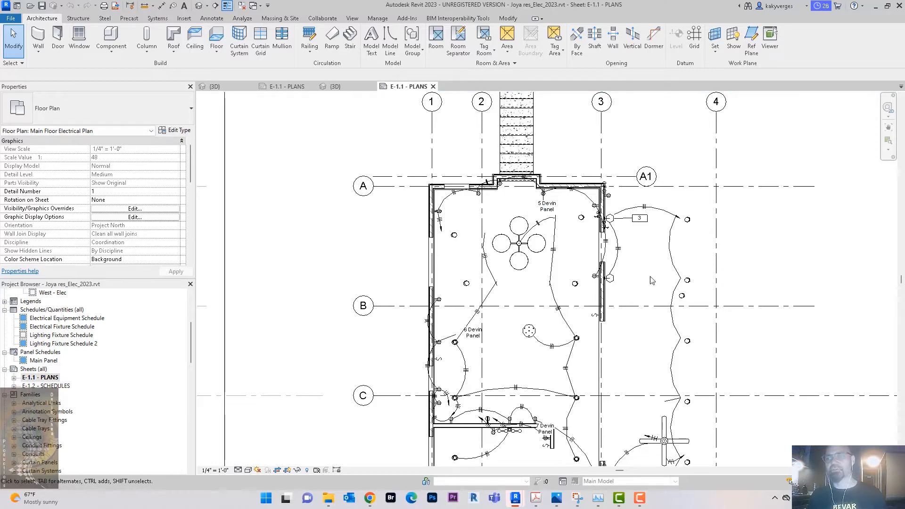
{"action": "scroll", "coordinate": [613, 264], "scroll_direction": "up", "scroll_amount": 2}
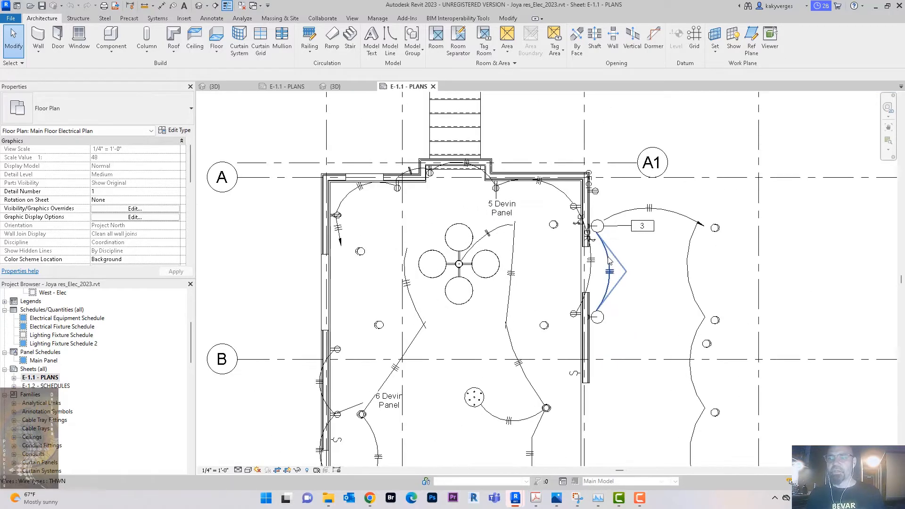
{"action": "scroll", "coordinate": [732, 213], "scroll_direction": "up", "scroll_amount": 3}
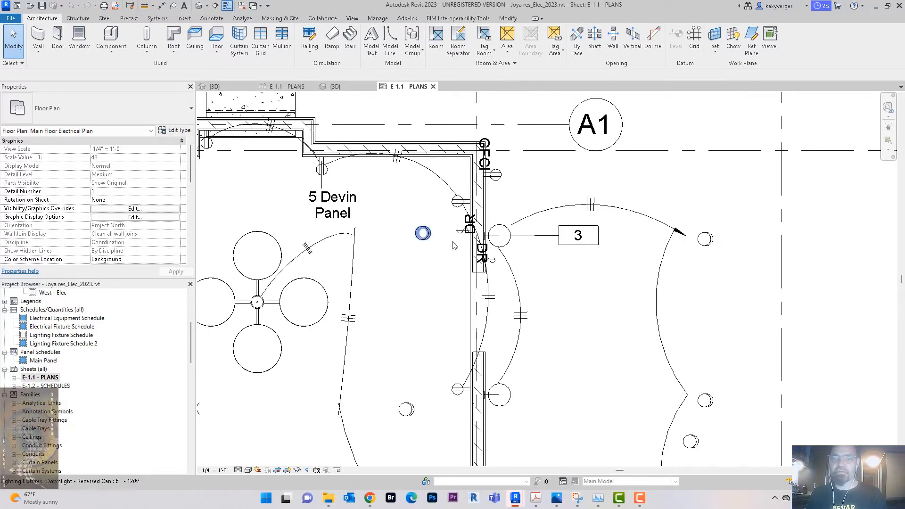
{"action": "middle_click_drag", "start_coordinate": [611, 296], "coordinate": [613, 314]}
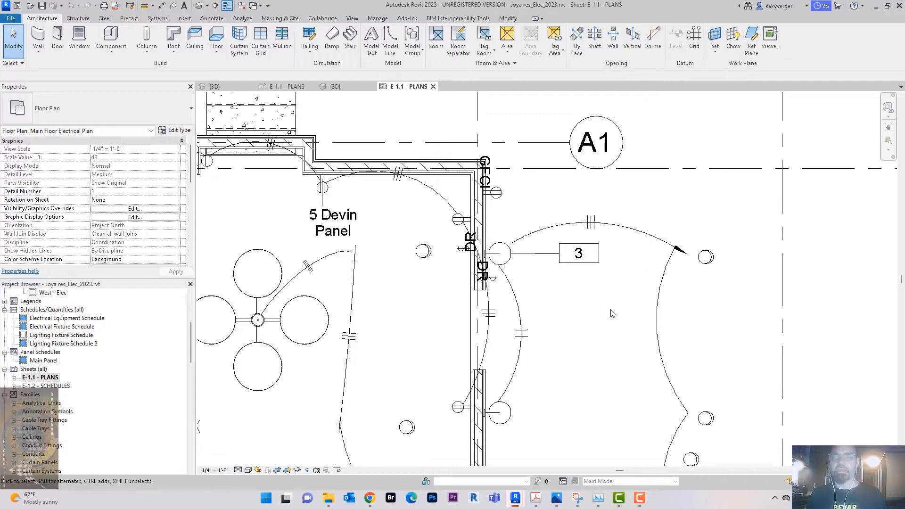
{"action": "scroll", "coordinate": [616, 308], "scroll_direction": "down", "scroll_amount": 5}
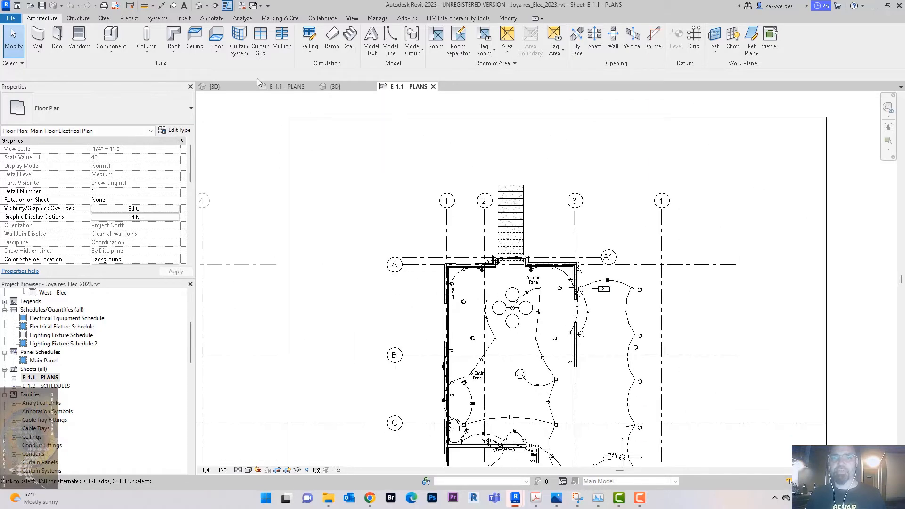
Step: Close all inactive views and the Joya res_Elec_2023 plans sheet, keeping the class demo project's E-1.1 sheet open for review
{"action": "left_click", "coordinate": [242, 5]}
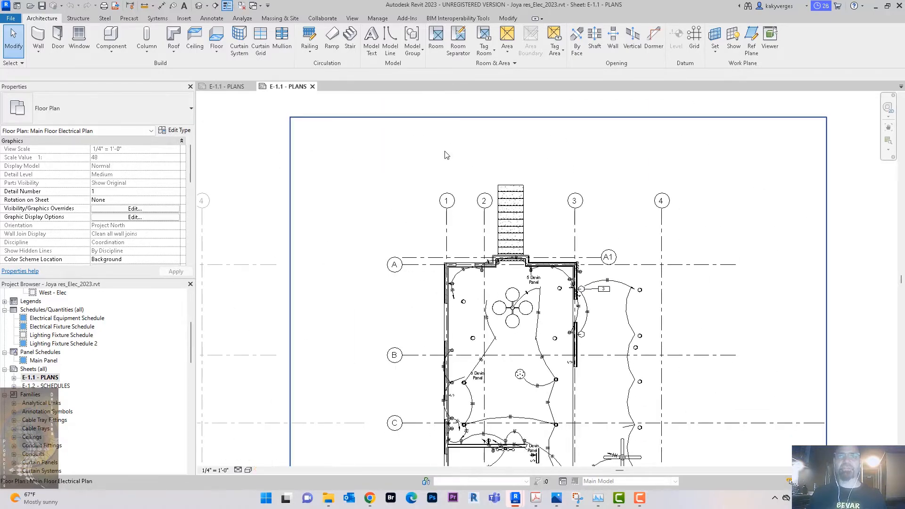
{"action": "scroll", "coordinate": [449, 248], "scroll_direction": "down", "scroll_amount": 2}
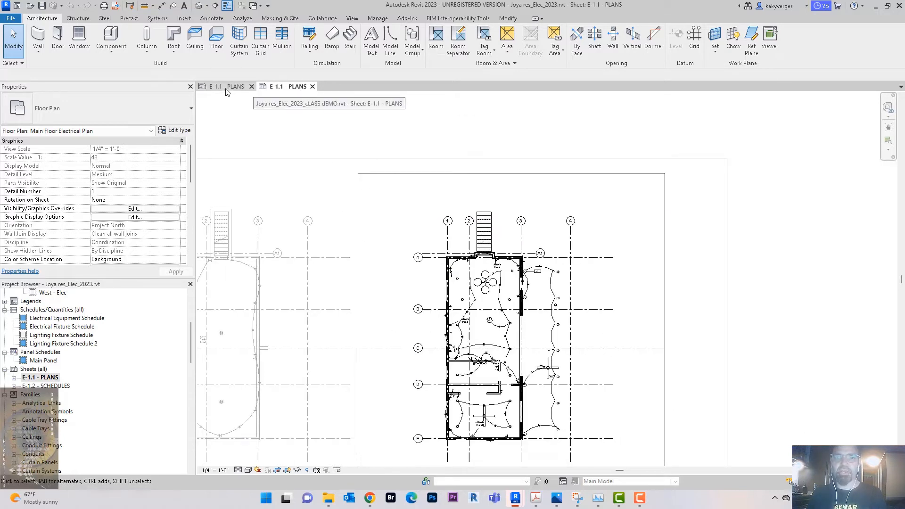
{"action": "left_click", "coordinate": [312, 87]}
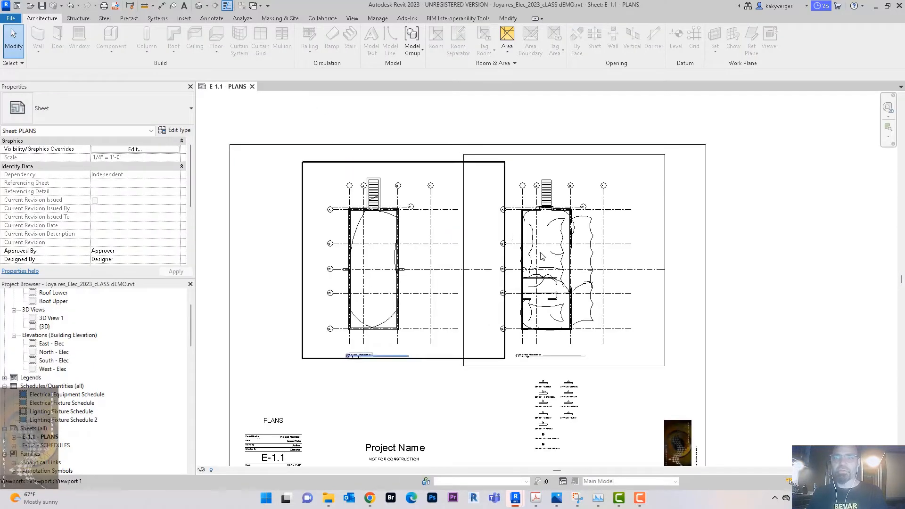
{"action": "scroll", "coordinate": [558, 255], "scroll_direction": "up", "scroll_amount": 3}
{"action": "scroll", "coordinate": [550, 240], "scroll_direction": "down", "scroll_amount": 4}
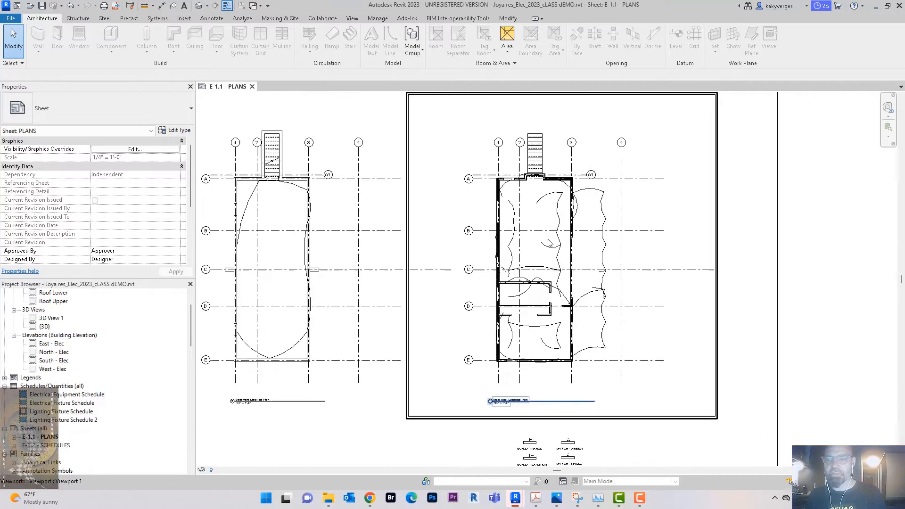
Step: Open the class demo project's default 3D view and reset its temporary hide/isolate to show the whole house
{"action": "left_click", "coordinate": [199, 5]}
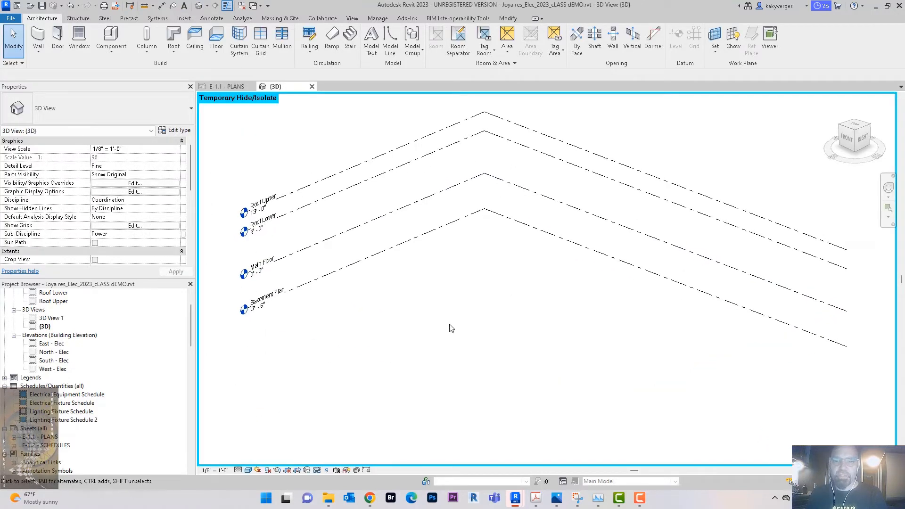
{"action": "left_click", "coordinate": [328, 470]}
{"action": "left_click", "coordinate": [349, 461]}
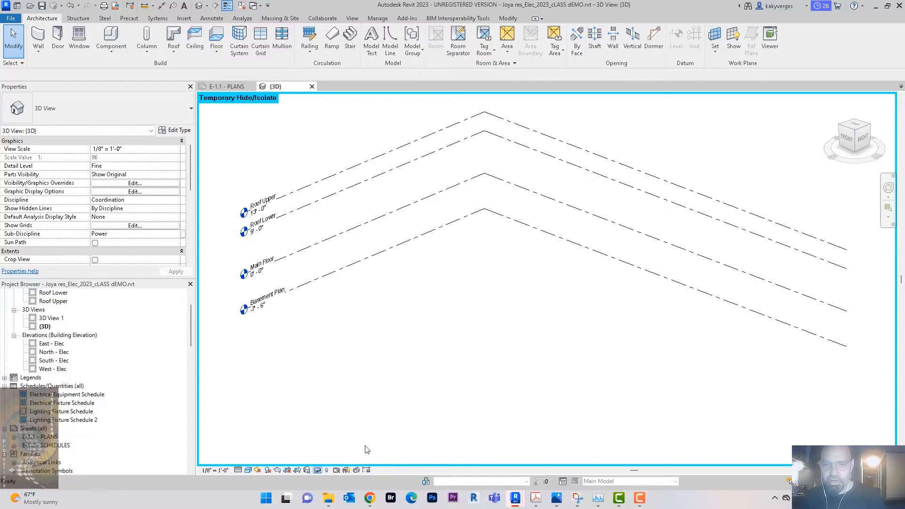
{"action": "mouse_move", "coordinate": [552, 369]}
{"action": "middle_mouse_down", "text": "shift"}
{"action": "mouse_move", "coordinate": [575, 391]}
{"action": "mouse_move", "coordinate": [574, 373]}
{"action": "middle_mouse_up", "text": "shift"}
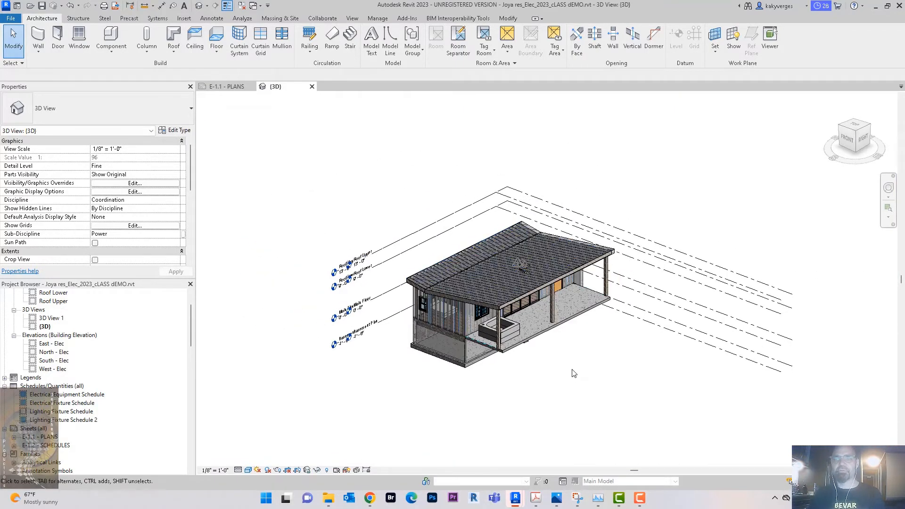
{"action": "scroll", "coordinate": [558, 344], "scroll_direction": "up", "scroll_amount": 3}
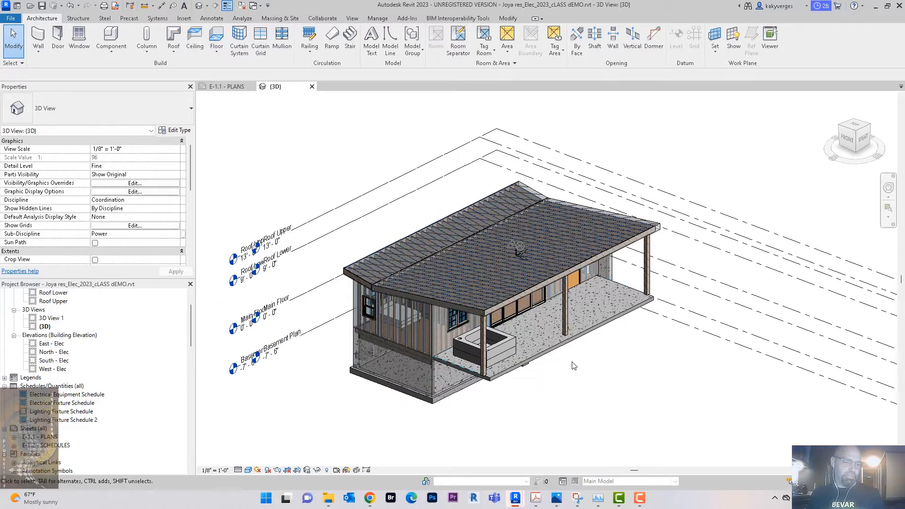
{"action": "middle_click_drag", "start_coordinate": [620, 363], "coordinate": [639, 364]}
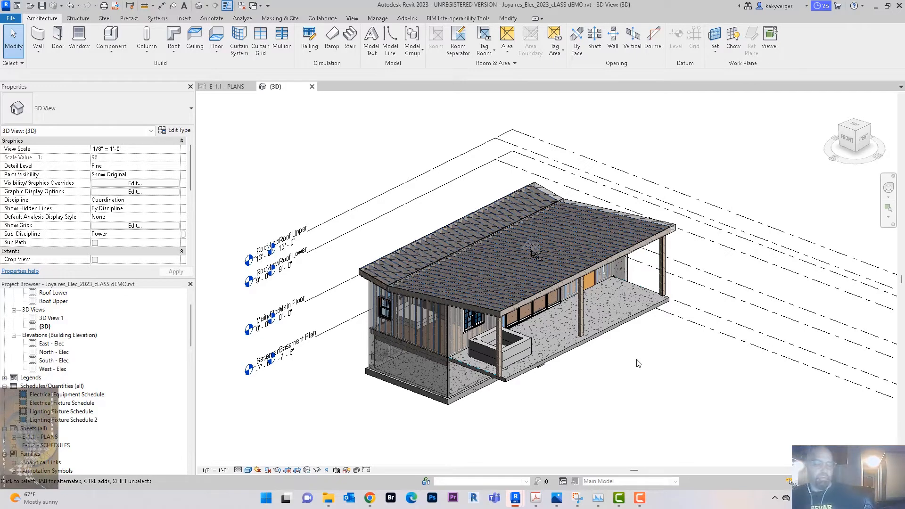
Step: Open the project's Electrical Settings and review the voltage definitions and the distribution systems
{"action": "left_click", "coordinate": [378, 18]}
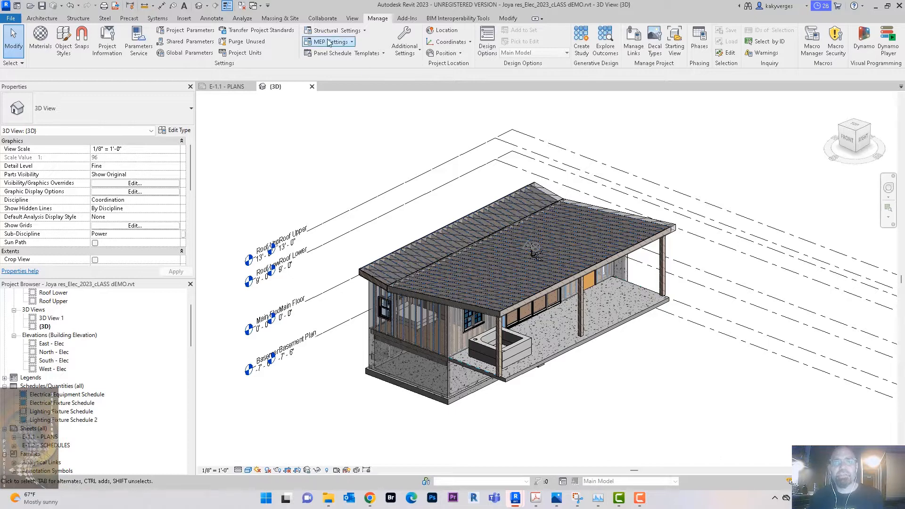
{"action": "left_click", "coordinate": [352, 43]}
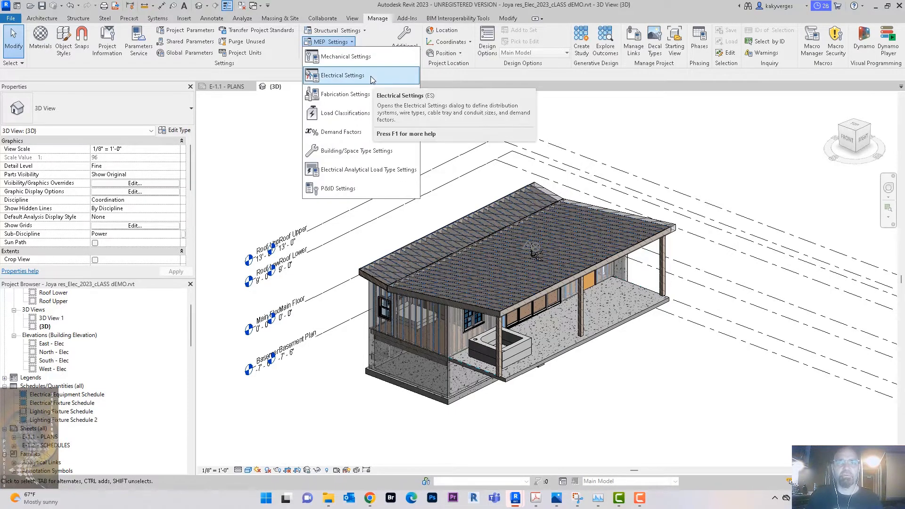
{"action": "left_click", "coordinate": [378, 76]}
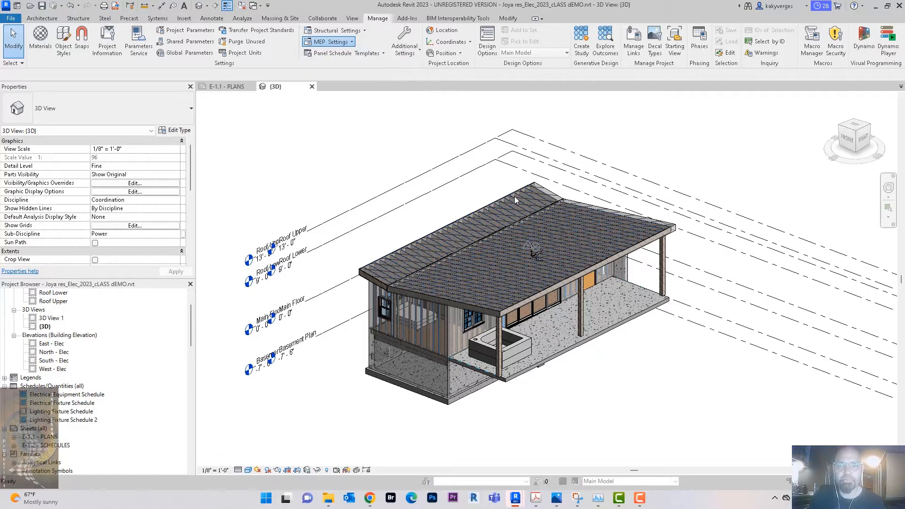
{"action": "left_click_drag", "start_coordinate": [419, 128], "coordinate": [402, 117]}
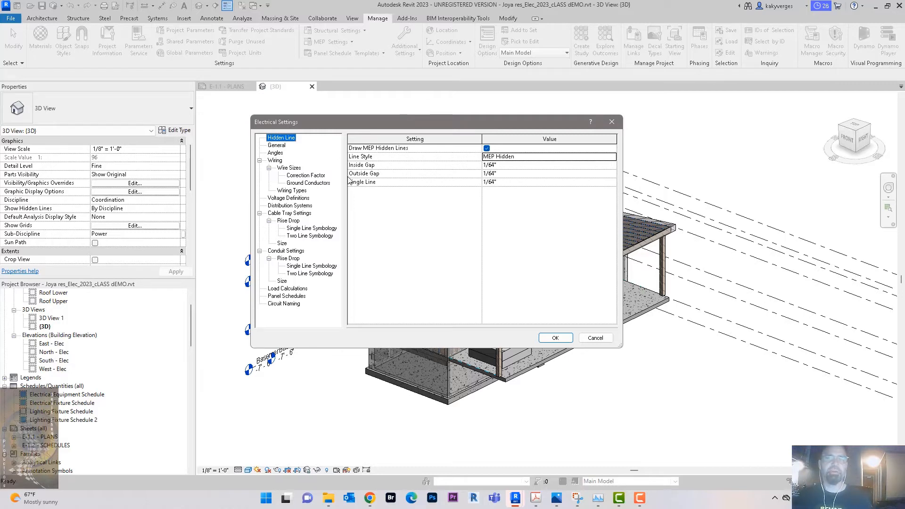
{"action": "left_click", "coordinate": [290, 199]}
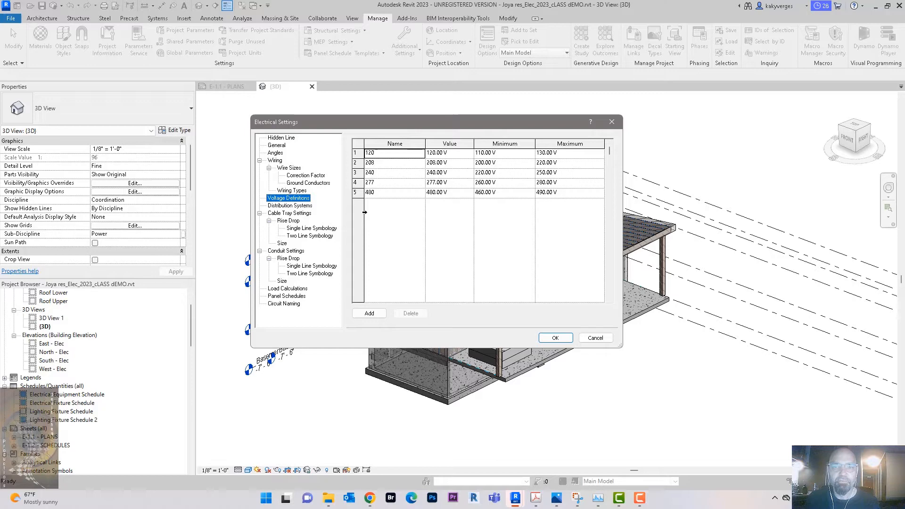
{"action": "left_click", "coordinate": [308, 206]}
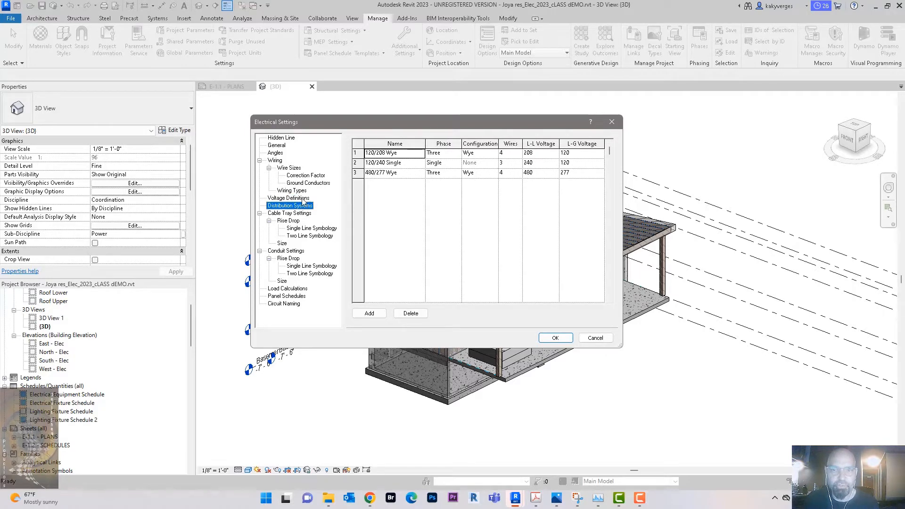
{"action": "left_click", "coordinate": [303, 198]}
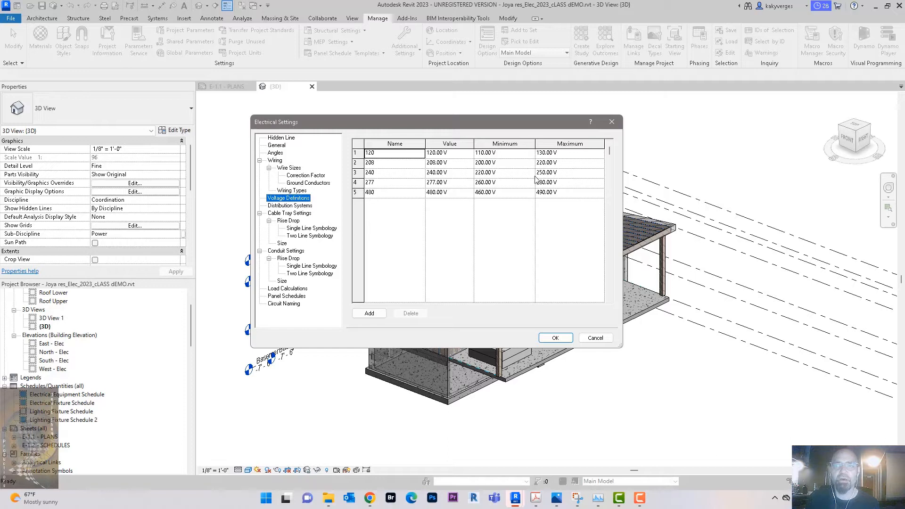
{"action": "left_click", "coordinate": [289, 206]}
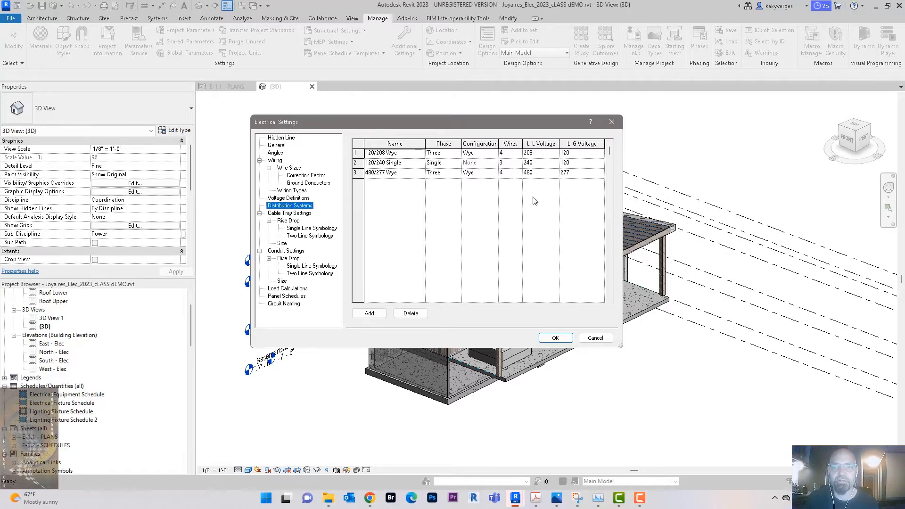
{"action": "left_click_drag", "start_coordinate": [489, 123], "coordinate": [494, 122]}
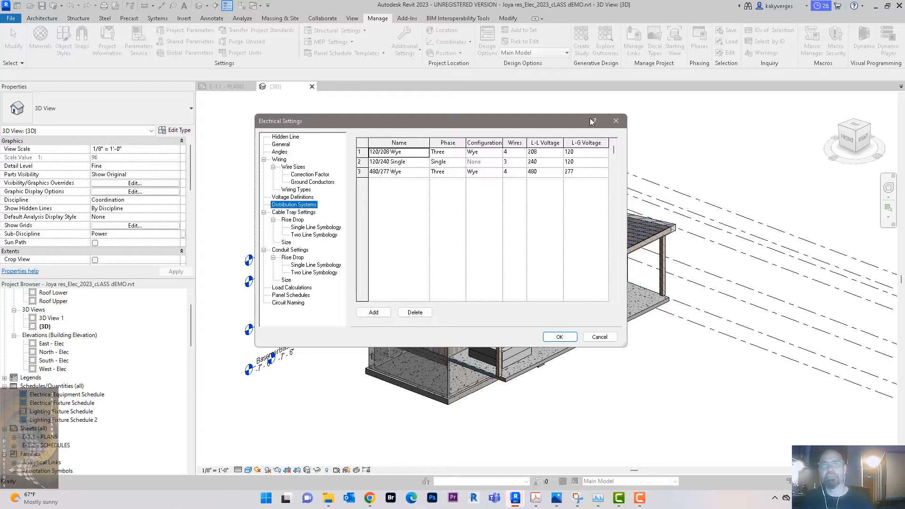
{"action": "left_click_drag", "start_coordinate": [549, 124], "coordinate": [549, 133]}
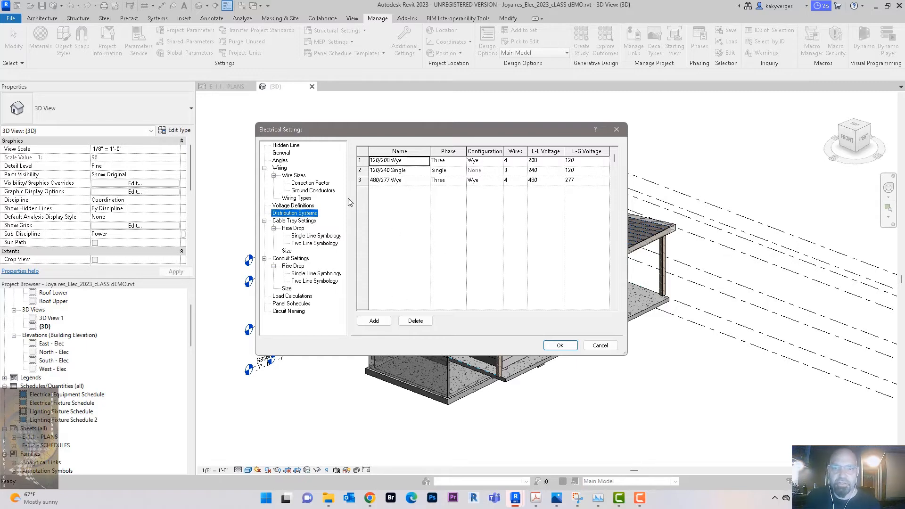
Step: Review the General and Wiring categories of the electrical settings and close them without changes
{"action": "left_click", "coordinate": [283, 154]}
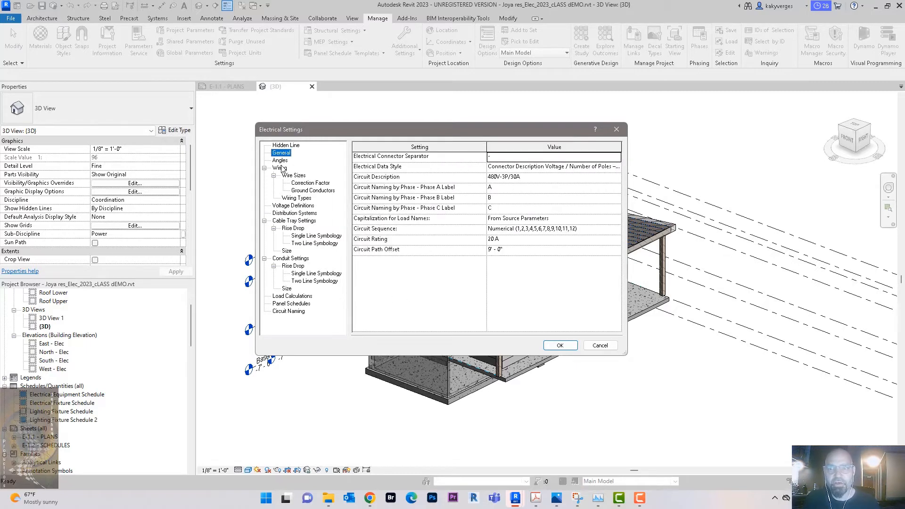
{"action": "left_click", "coordinate": [281, 169]}
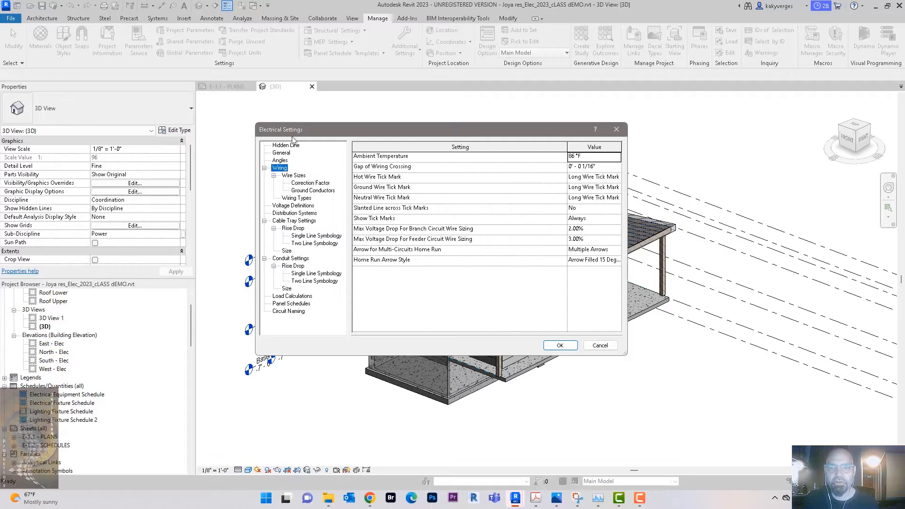
{"action": "left_click", "coordinate": [599, 345]}
Step: Examine the porch ceiling fixtures from below and select the linked model Joya res_2023.rvt that contains them
{"action": "middle_click_drag", "start_coordinate": [649, 373], "coordinate": [643, 375]}
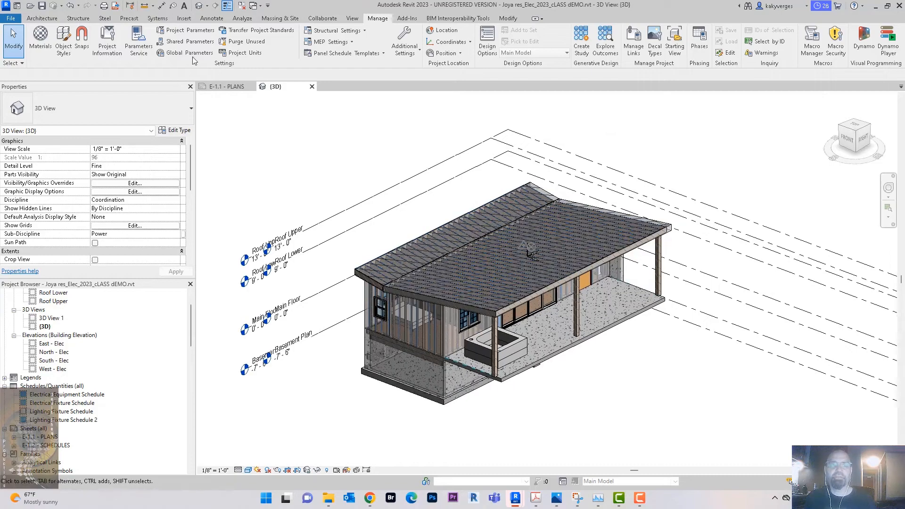
{"action": "mouse_move", "coordinate": [272, 162]}
{"action": "middle_mouse_down", "text": "shift"}
{"action": "mouse_move", "coordinate": [280, 175]}
{"action": "mouse_move", "coordinate": [265, 163]}
{"action": "middle_mouse_up", "text": "shift"}
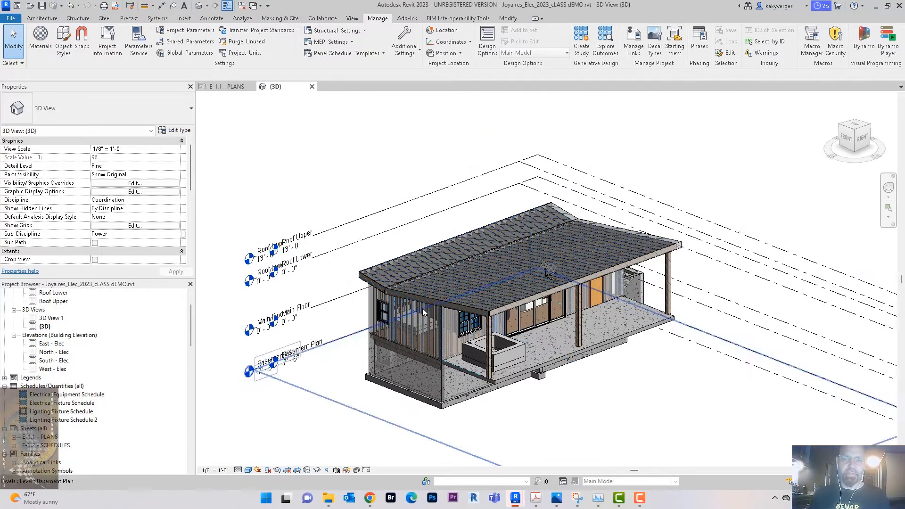
{"action": "scroll", "coordinate": [424, 307], "scroll_direction": "up", "scroll_amount": 3}
{"action": "middle_click_drag", "start_coordinate": [446, 325], "coordinate": [543, 192], "text": "shift"}
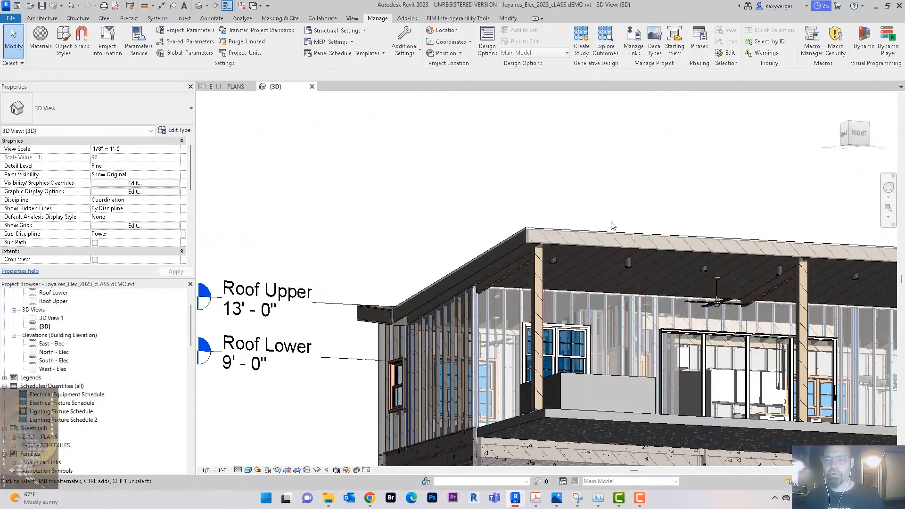
{"action": "scroll", "coordinate": [674, 295], "scroll_direction": "up", "scroll_amount": 3}
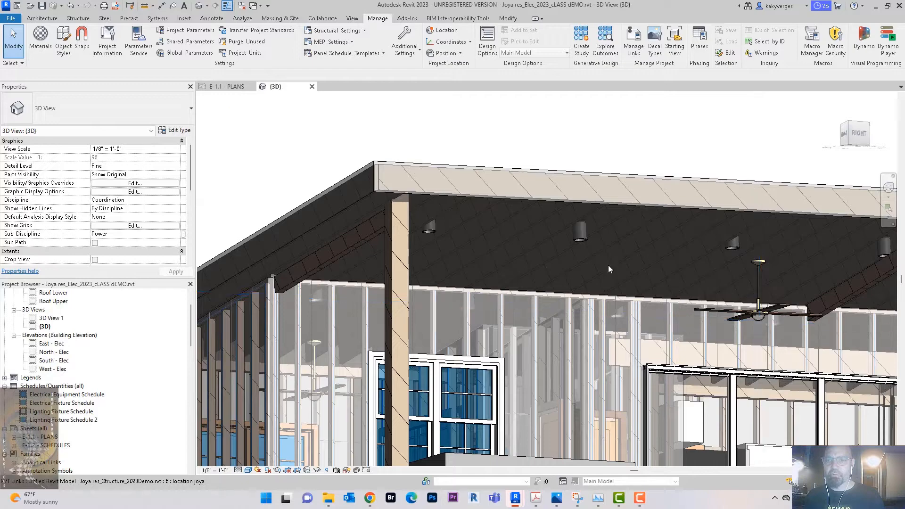
{"action": "left_click", "coordinate": [582, 236]}
{"action": "scroll", "coordinate": [699, 296], "scroll_direction": "down", "scroll_amount": 4}
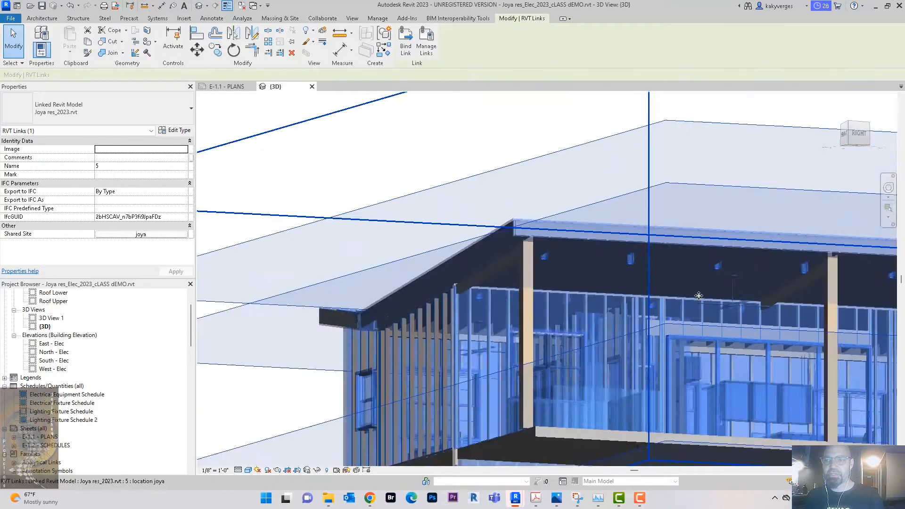
{"action": "scroll", "coordinate": [699, 296], "scroll_direction": "up", "scroll_amount": 5}
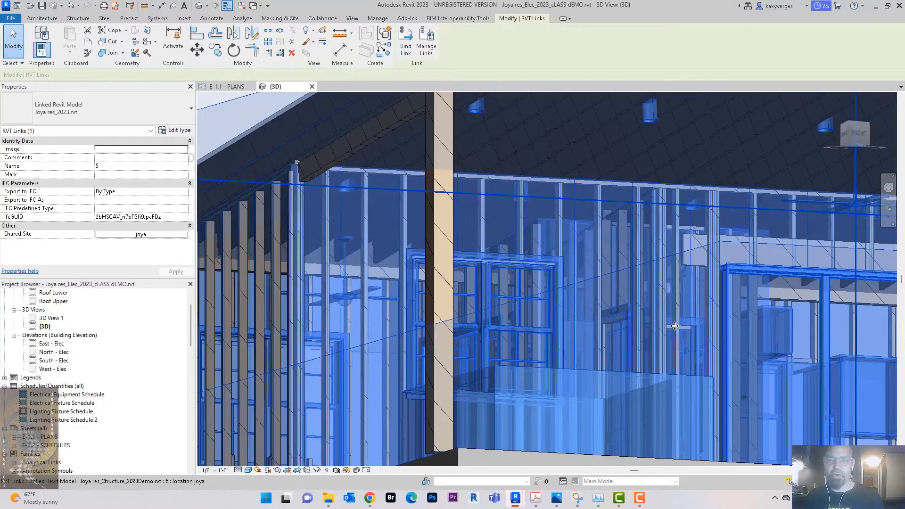
{"action": "scroll", "coordinate": [572, 300], "scroll_direction": "down", "scroll_amount": 4}
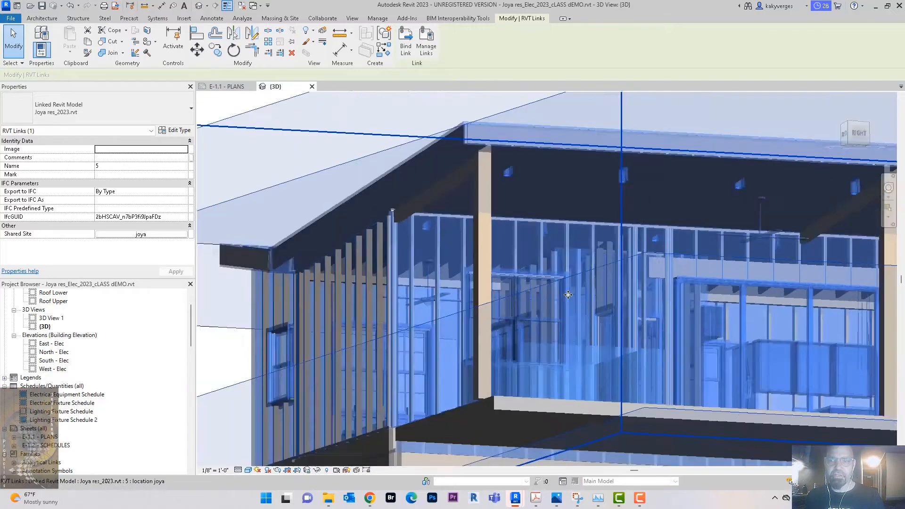
Step: Inspect the extent of the selected architectural link, deselect it and examine the whole house from above
{"action": "scroll", "coordinate": [568, 294], "scroll_direction": "down", "scroll_amount": 1}
{"action": "middle_click_drag", "start_coordinate": [580, 306], "coordinate": [722, 289], "text": "shift"}
{"action": "scroll", "coordinate": [593, 310], "scroll_direction": "down", "scroll_amount": 3}
{"action": "scroll", "coordinate": [722, 289], "scroll_direction": "up", "scroll_amount": 1}
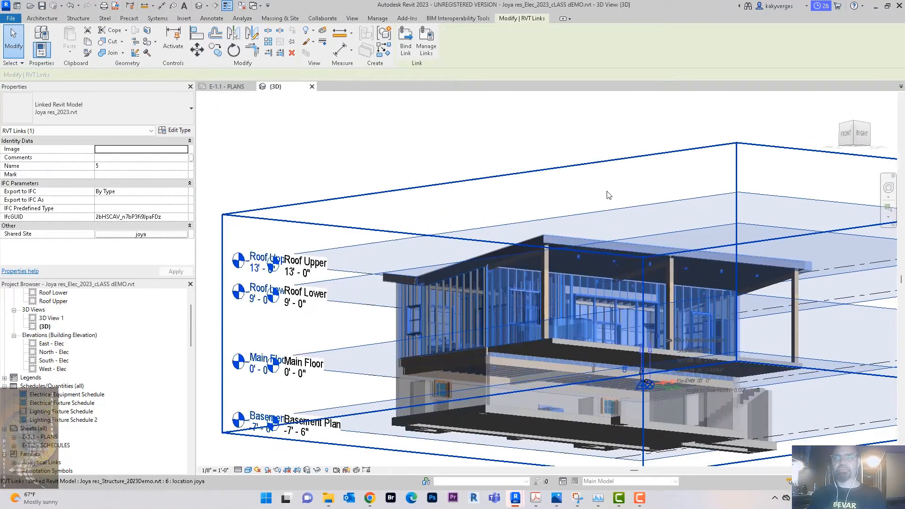
{"action": "left_click", "coordinate": [524, 145]}
{"action": "middle_click_drag", "start_coordinate": [524, 146], "coordinate": [656, 231], "text": "shift"}
{"action": "scroll", "coordinate": [667, 228], "scroll_direction": "up", "scroll_amount": 2}
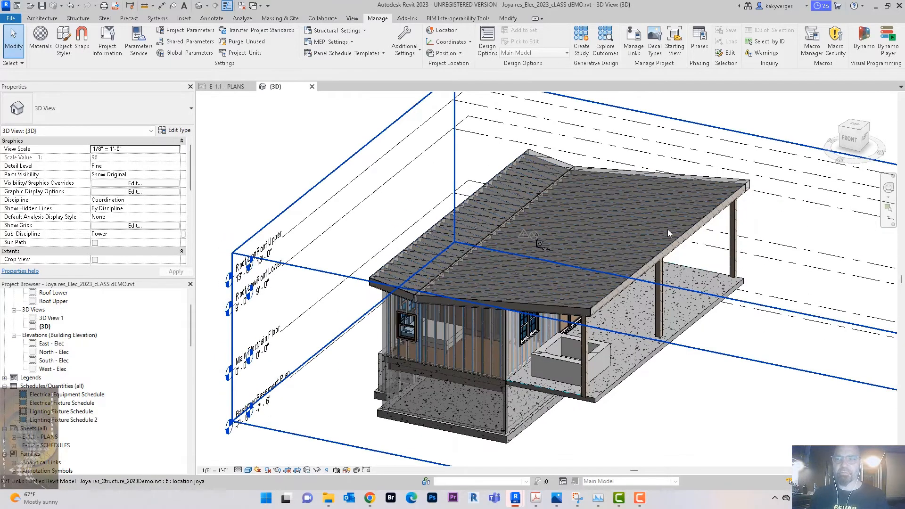
{"action": "scroll", "coordinate": [668, 229], "scroll_direction": "down", "scroll_amount": 3}
{"action": "middle_click_drag", "start_coordinate": [653, 361], "coordinate": [689, 385], "text": "shift"}
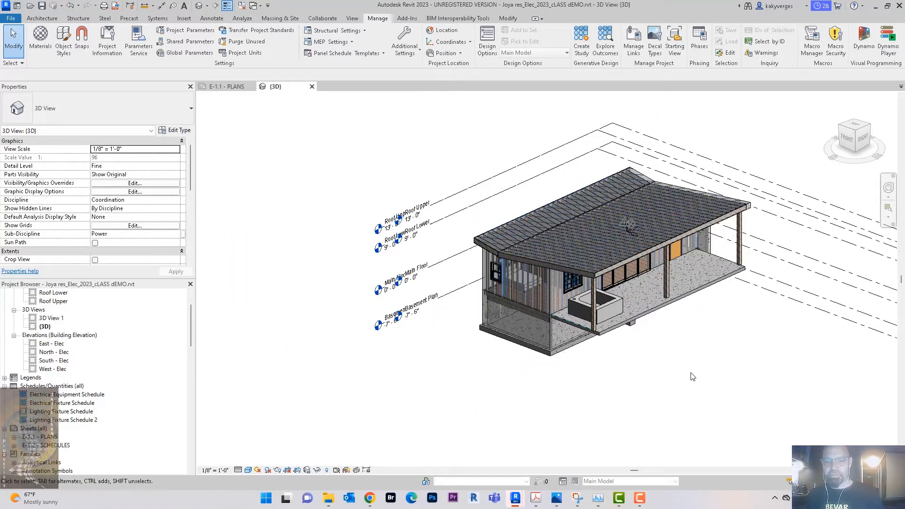
Step: Hide the linked Joya res_2023.rvt in the 3D view's visibility overrides, keeping Joya res_Structure_2023Demo.rvt visible
{"action": "key", "text": "v"}
{"action": "key", "text": "g"}
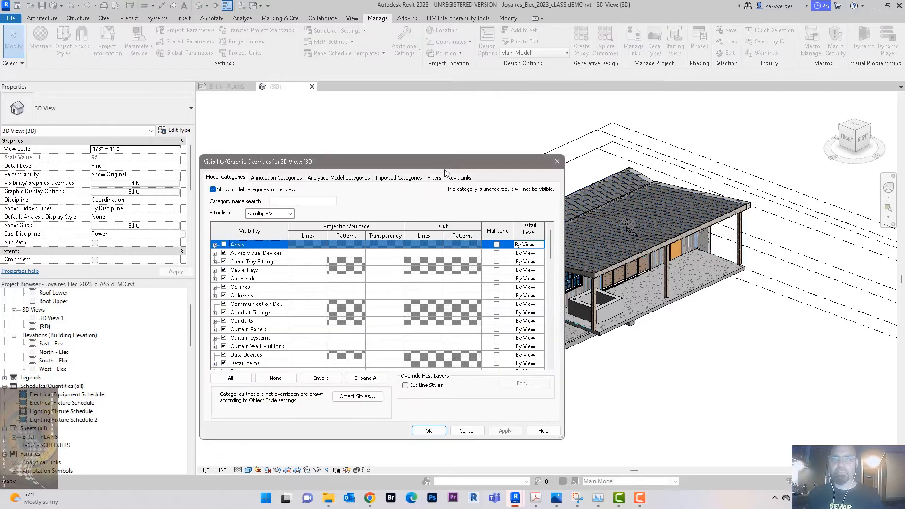
{"action": "left_click", "coordinate": [461, 178]}
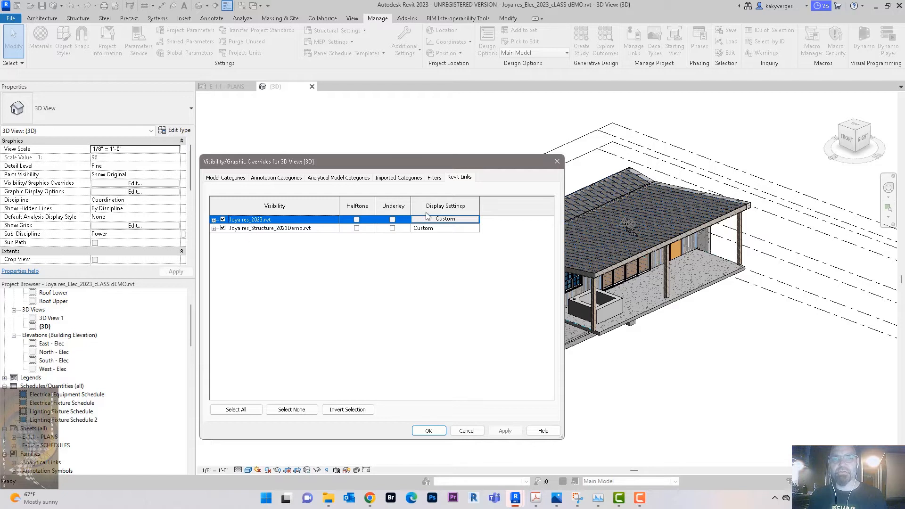
{"action": "left_click", "coordinate": [223, 229]}
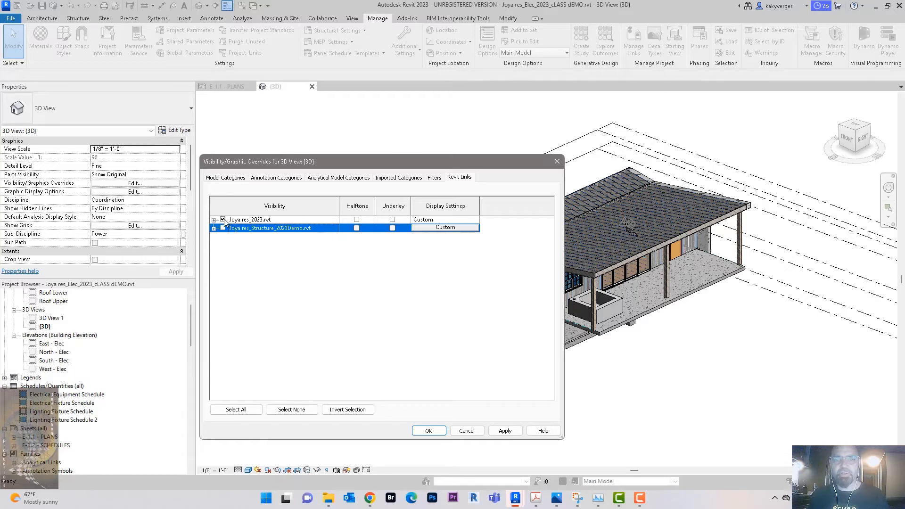
{"action": "left_click", "coordinate": [223, 219]}
{"action": "left_click", "coordinate": [224, 228]}
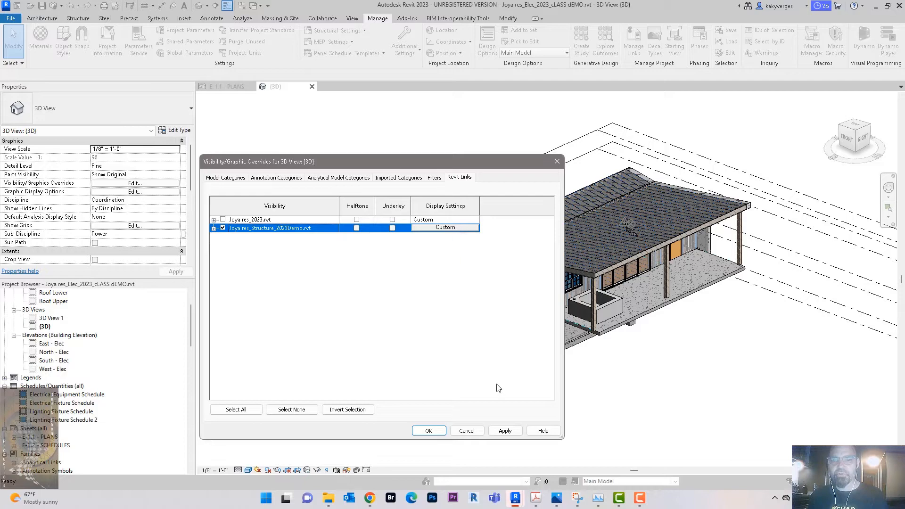
{"action": "left_click", "coordinate": [437, 430]}
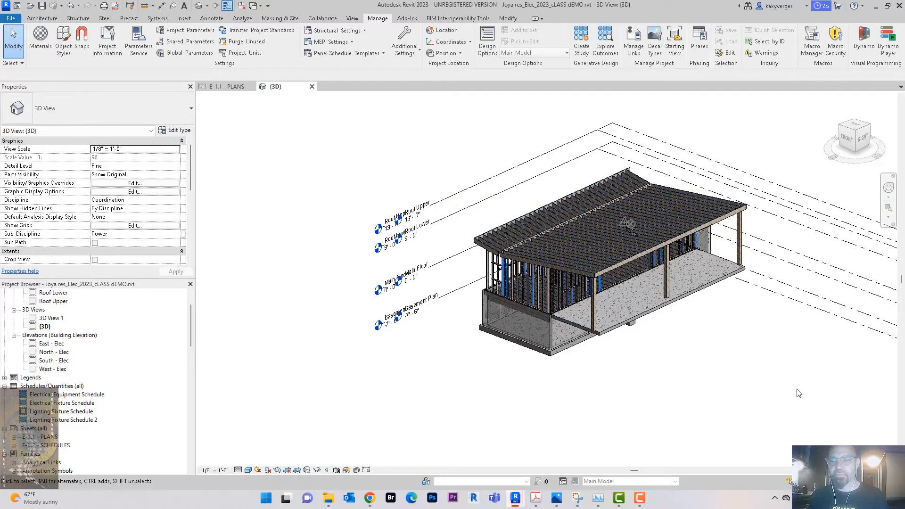
Step: Open the model category display settings of the linked Joya res_Structure_2023Demo.rvt for the 3D view
{"action": "middle_click_drag", "start_coordinate": [706, 335], "coordinate": [703, 277], "text": "shift"}
{"action": "key", "text": "v"}
{"action": "key", "text": "v"}
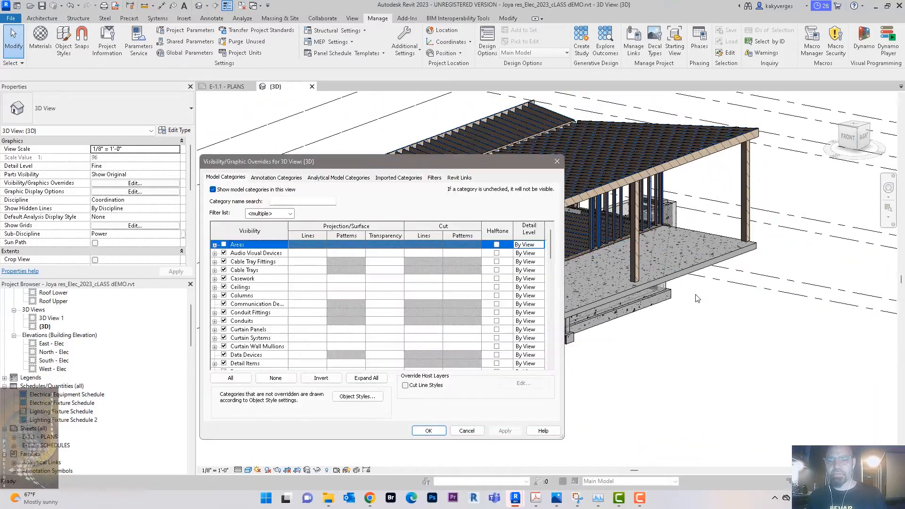
{"action": "left_click", "coordinate": [460, 177]}
{"action": "left_click", "coordinate": [443, 229]}
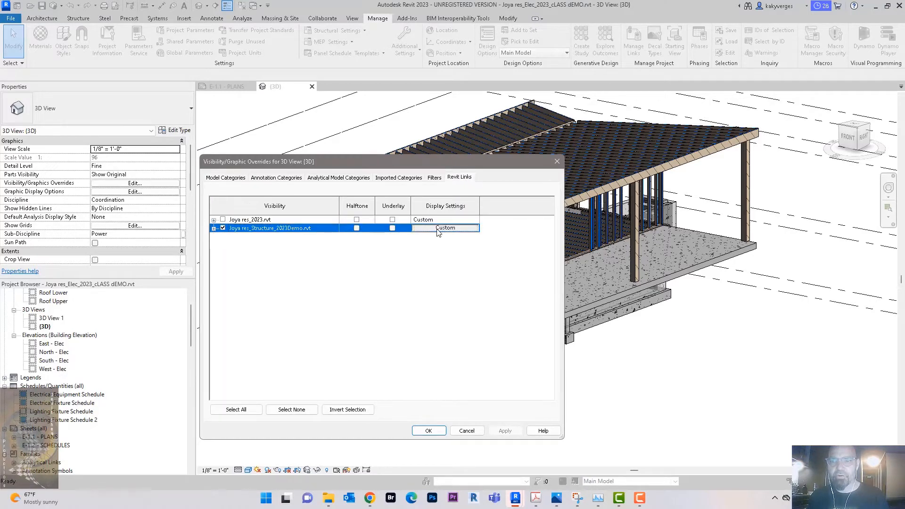
{"action": "left_click", "coordinate": [444, 227]}
{"action": "left_click", "coordinate": [119, 148]}
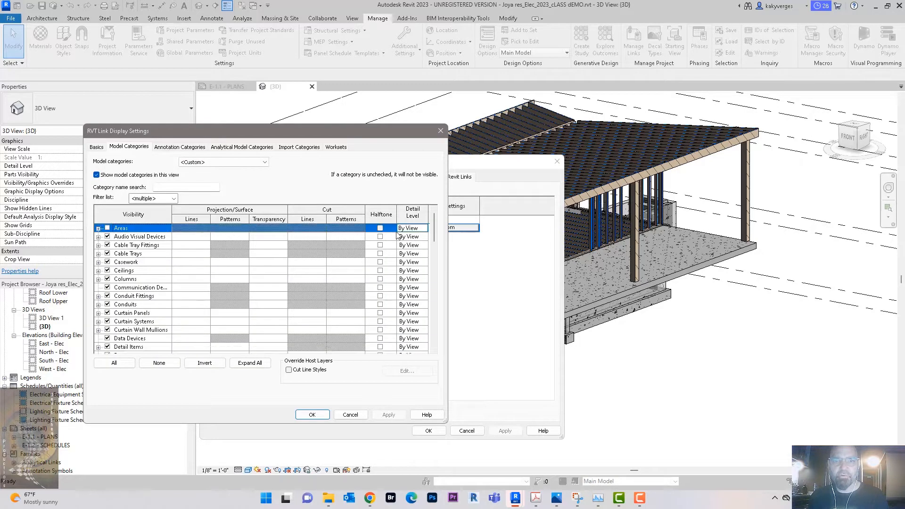
Step: Hide every model category of the structural link except Walls and apply the overrides to the 3D view
{"action": "left_click_drag", "start_coordinate": [434, 229], "coordinate": [330, 345]}
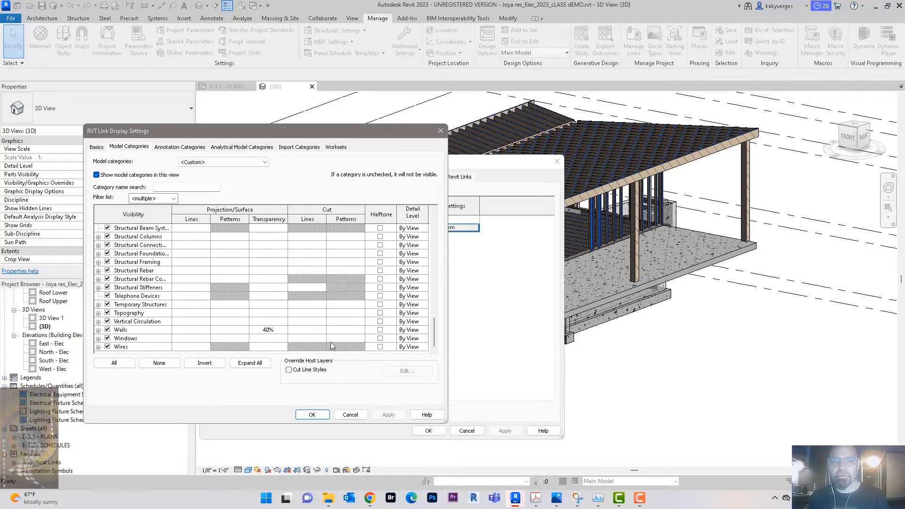
{"action": "left_click", "coordinate": [157, 348], "text": "shift"}
{"action": "left_click", "coordinate": [107, 347]}
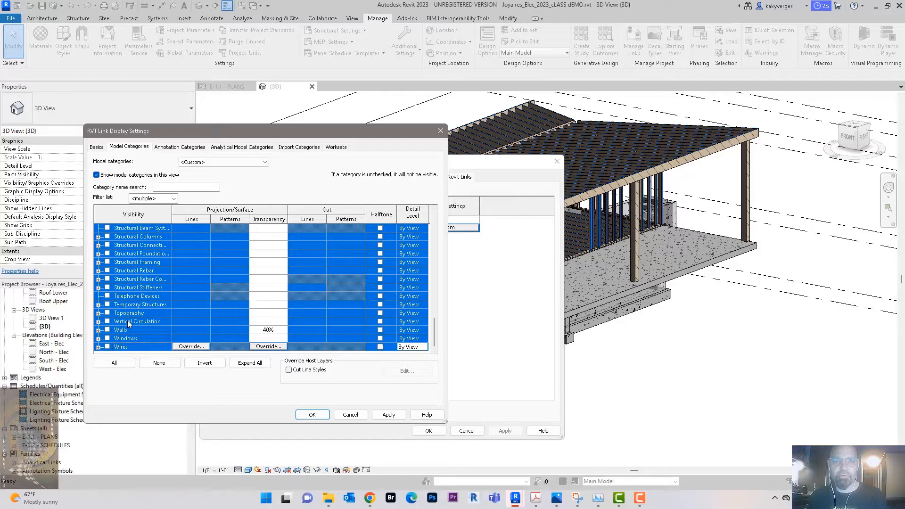
{"action": "left_click", "coordinate": [128, 322]}
{"action": "left_click", "coordinate": [107, 330]}
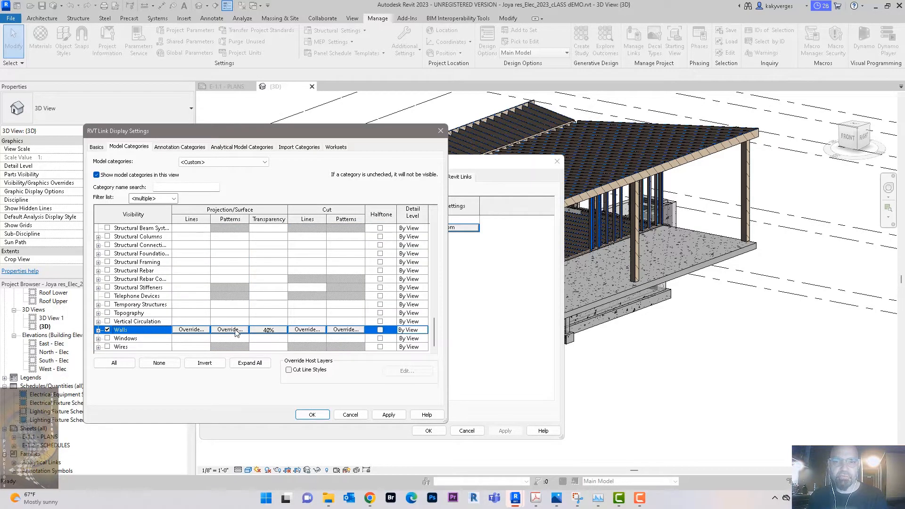
{"action": "left_click", "coordinate": [312, 415]}
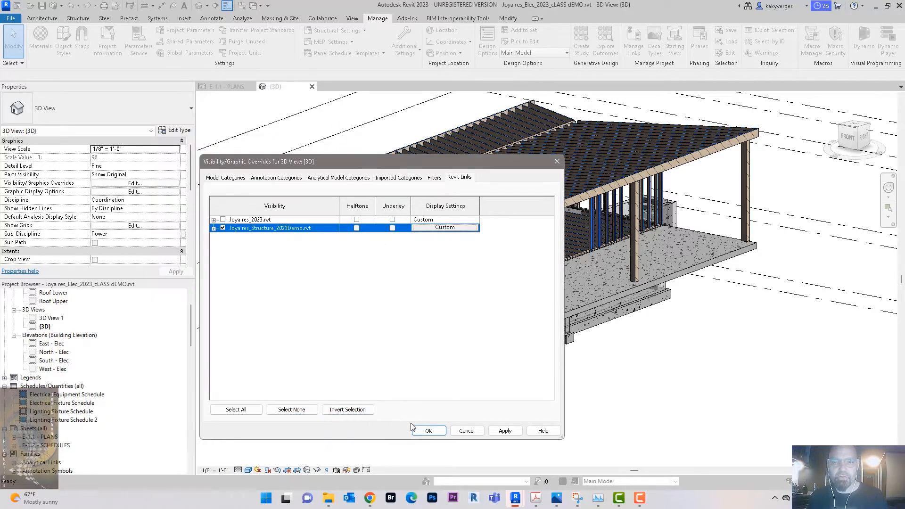
{"action": "left_click", "coordinate": [429, 430]}
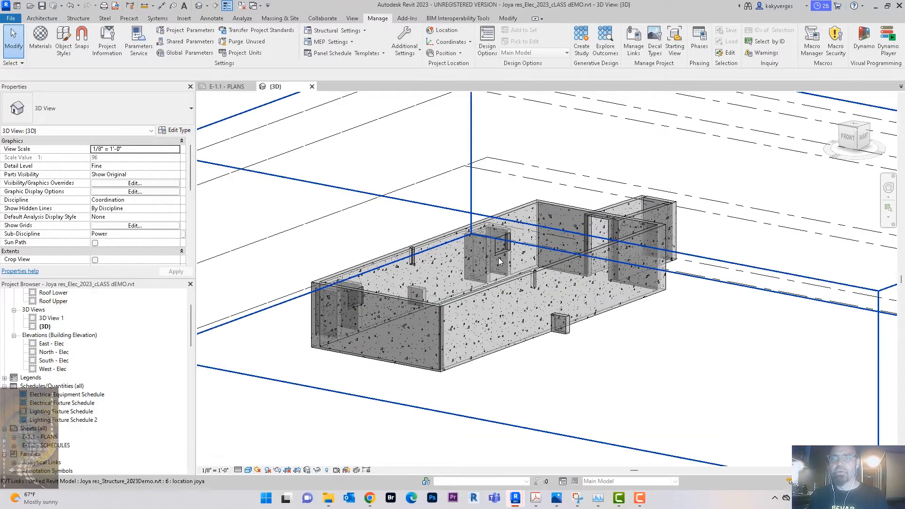
Step: Place a 100 A Lighting and Appliance Panelboard - 208V MLO on the inner face of the long basement wall
{"action": "scroll", "coordinate": [508, 261], "scroll_direction": "up", "scroll_amount": 3}
{"action": "middle_click_drag", "start_coordinate": [507, 259], "coordinate": [525, 338], "text": "shift"}
{"action": "scroll", "coordinate": [489, 278], "scroll_direction": "down", "scroll_amount": 3}
{"action": "middle_click_drag", "start_coordinate": [571, 309], "coordinate": [590, 326], "text": "shift"}
{"action": "scroll", "coordinate": [595, 338], "scroll_direction": "up", "scroll_amount": 3}
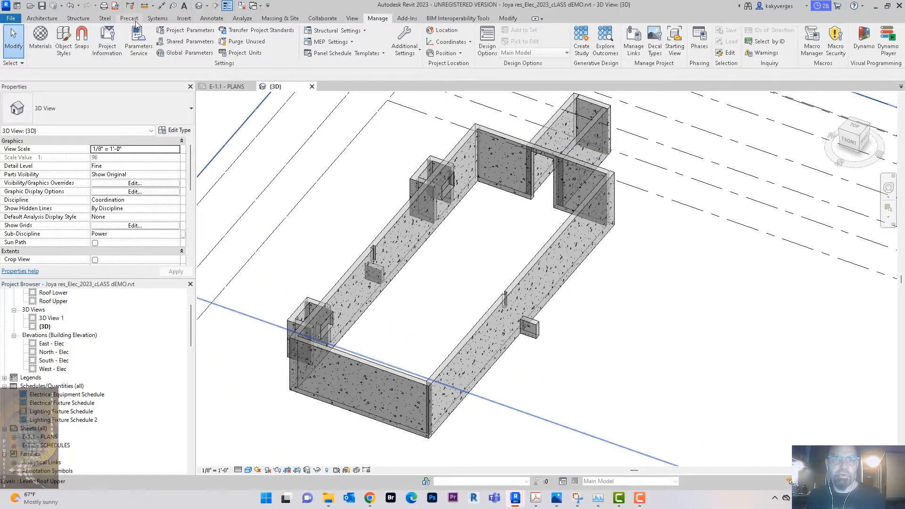
{"action": "left_click", "coordinate": [157, 18]}
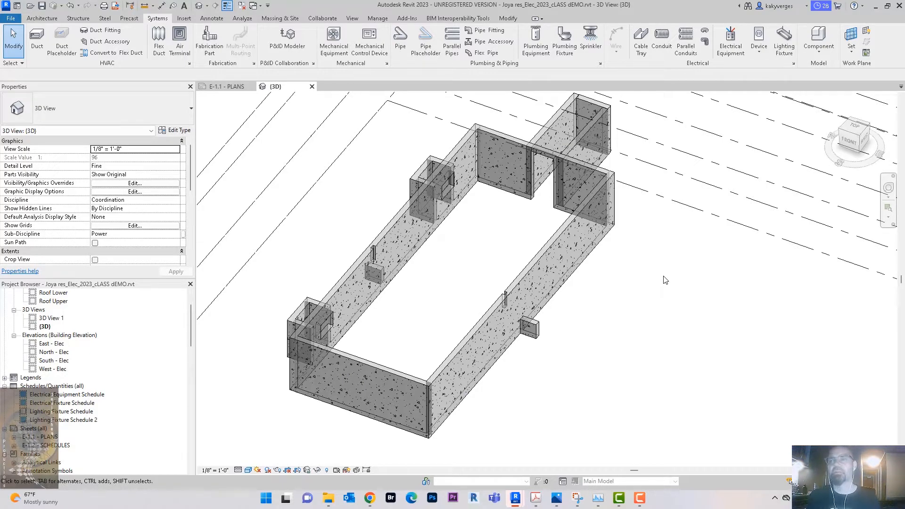
{"action": "left_click", "coordinate": [731, 48]}
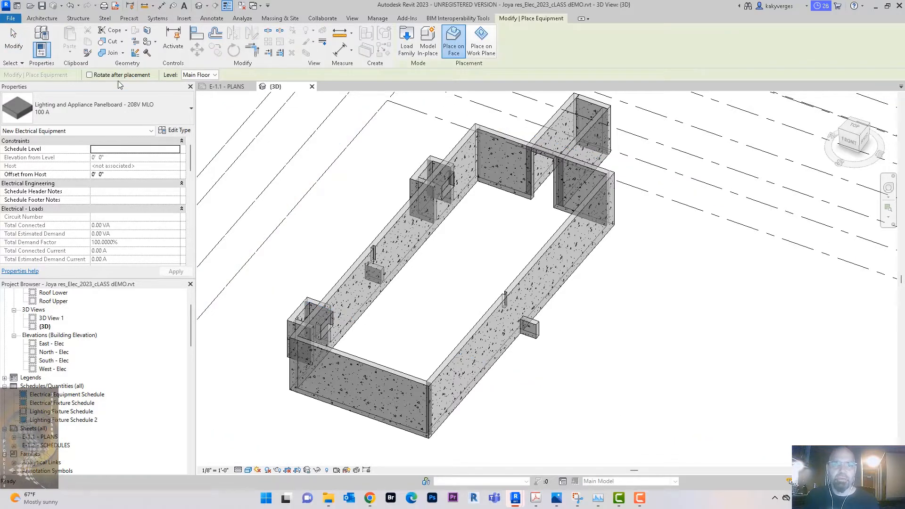
{"action": "left_click", "coordinate": [143, 118]}
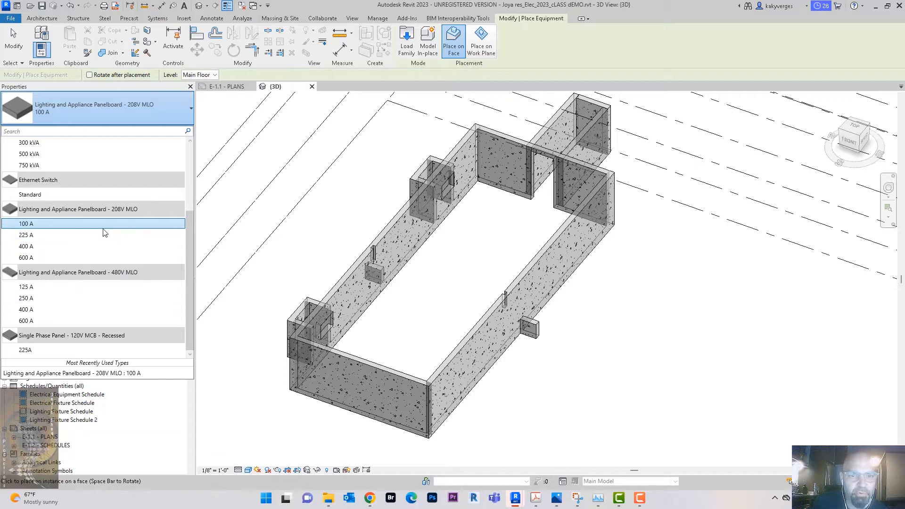
{"action": "left_click", "coordinate": [82, 224]}
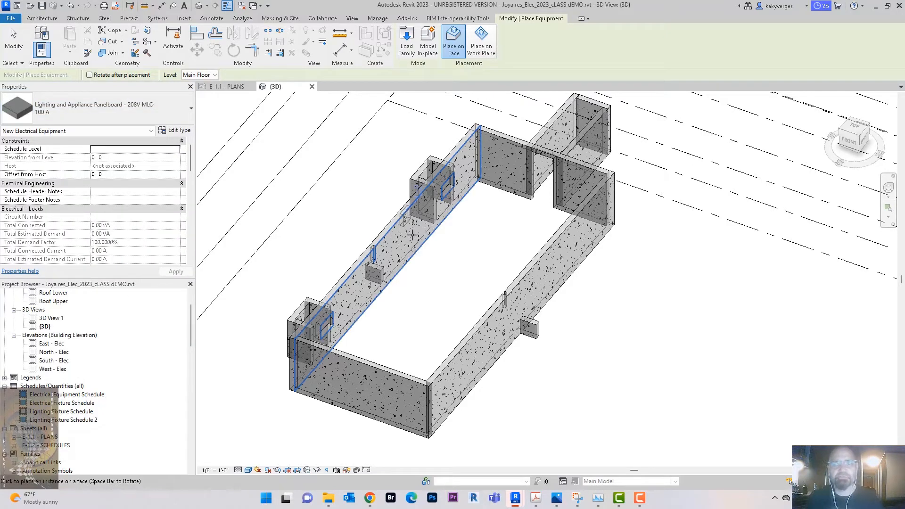
{"action": "scroll", "coordinate": [410, 256], "scroll_direction": "up", "scroll_amount": 3}
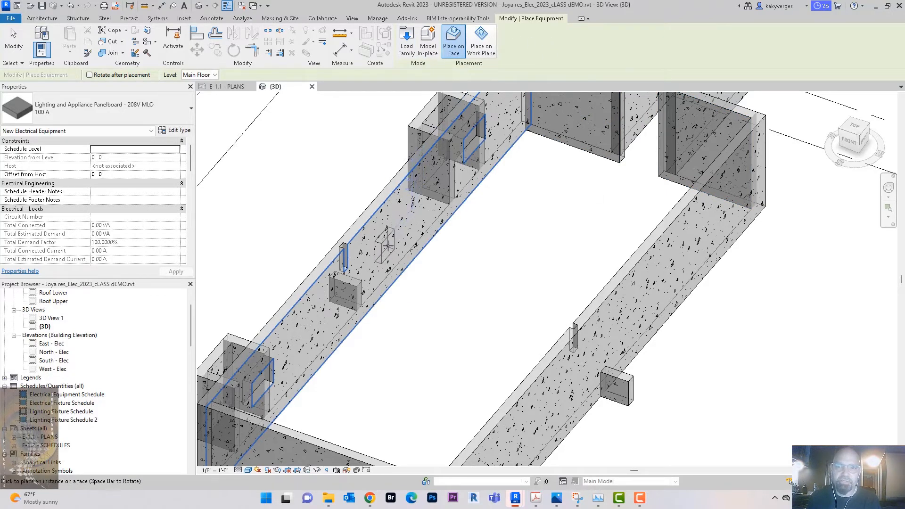
{"action": "scroll", "coordinate": [479, 302], "scroll_direction": "up", "scroll_amount": 4}
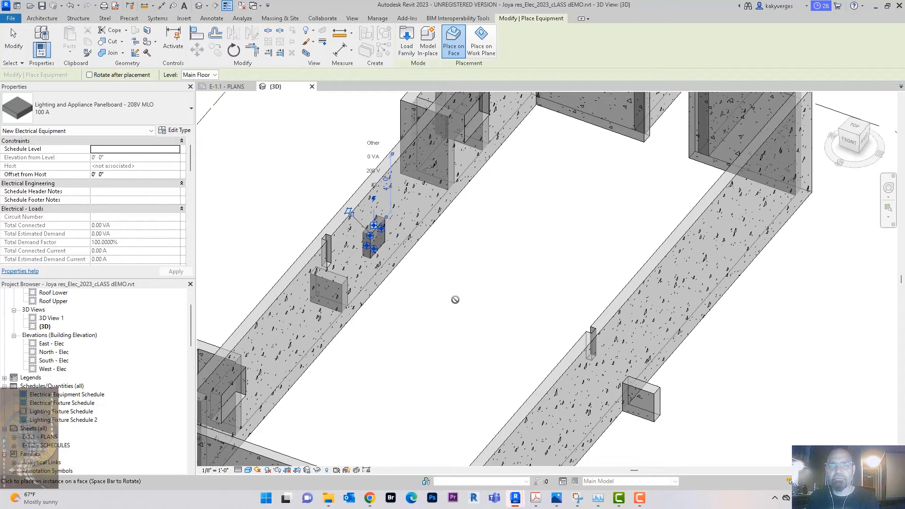
{"action": "key", "text": "Escape"}
{"action": "key", "text": "Escape"}
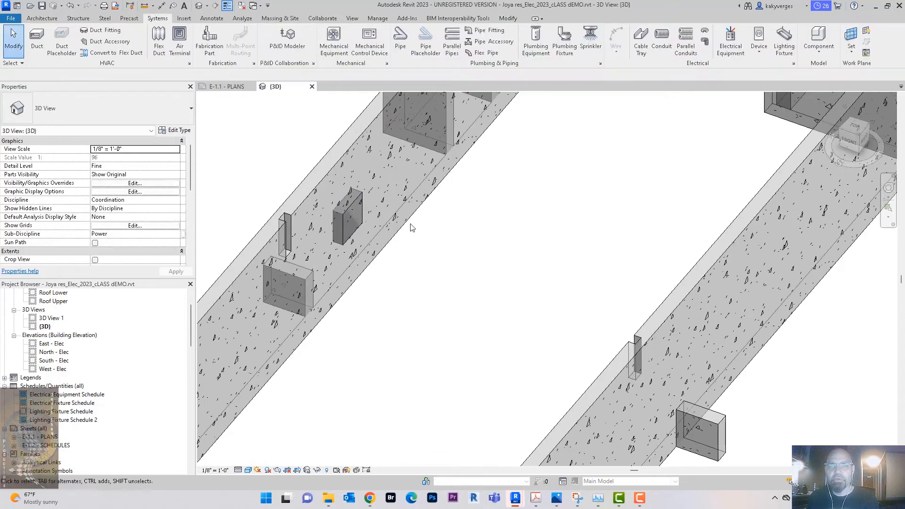
Step: Select the placed panelboard and review its instance properties, including constraints, mounting, enclosure and circuiting
{"action": "left_click", "coordinate": [352, 203]}
{"action": "middle_click_drag", "start_coordinate": [495, 285], "coordinate": [545, 297]}
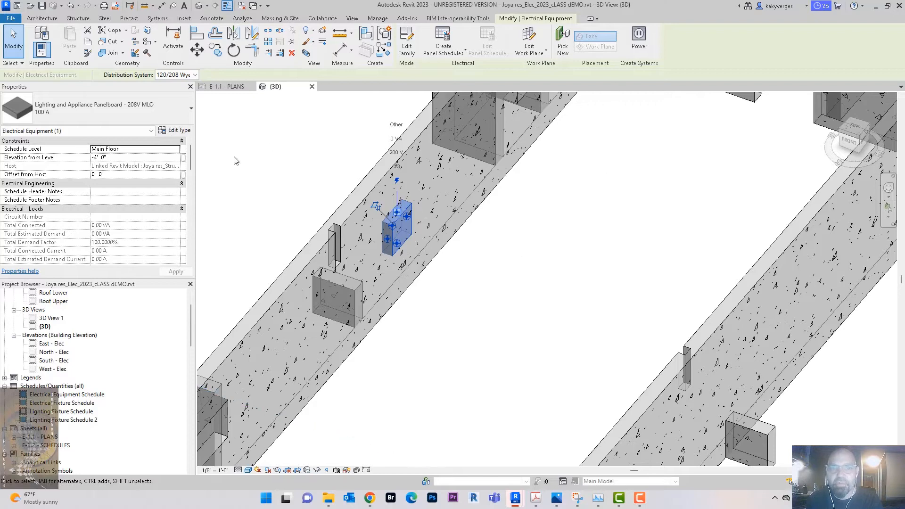
{"action": "left_click_drag", "start_coordinate": [190, 161], "coordinate": [183, 220]}
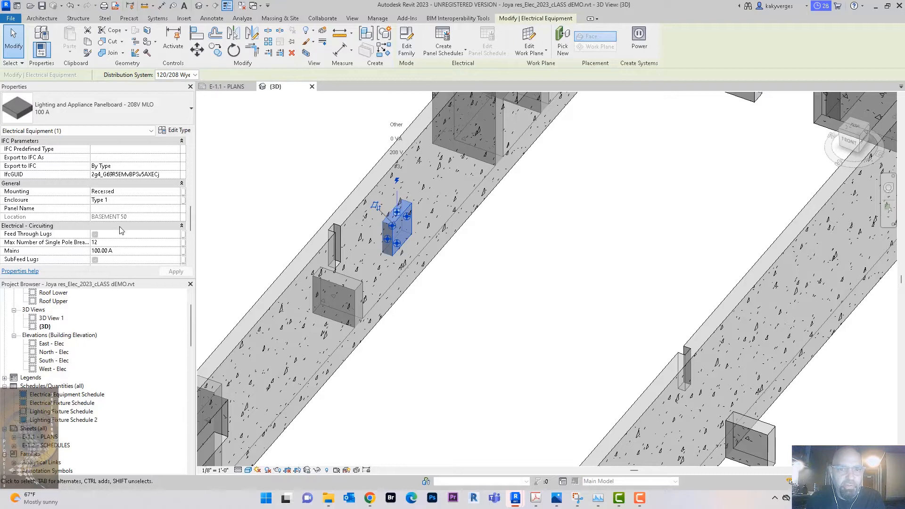
{"action": "scroll", "coordinate": [105, 184], "scroll_direction": "down", "scroll_amount": 5}
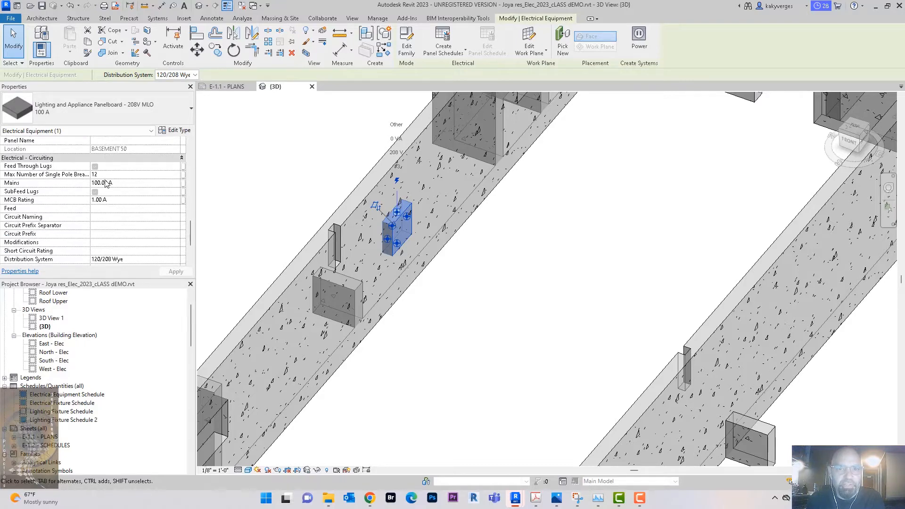
{"action": "scroll", "coordinate": [111, 186], "scroll_direction": "up", "scroll_amount": 3}
{"action": "scroll", "coordinate": [111, 185], "scroll_direction": "up", "scroll_amount": 2}
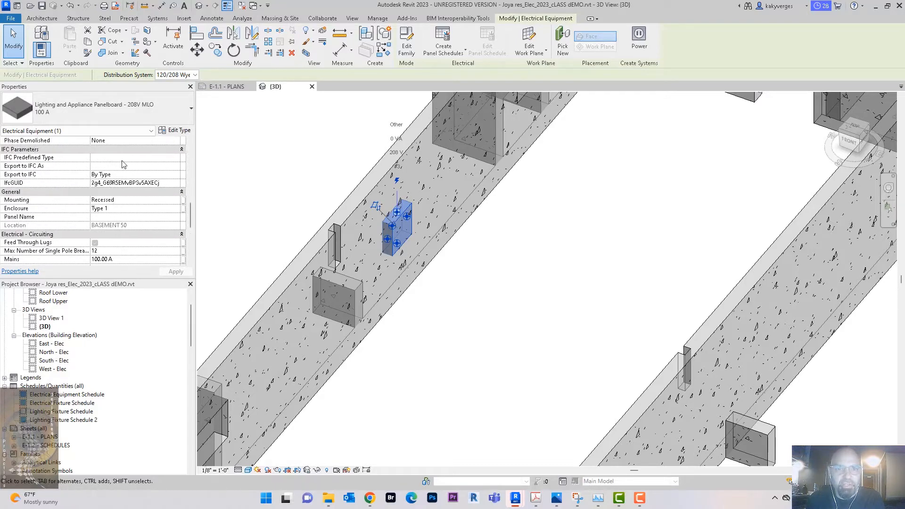
{"action": "scroll", "coordinate": [120, 189], "scroll_direction": "up", "scroll_amount": 8}
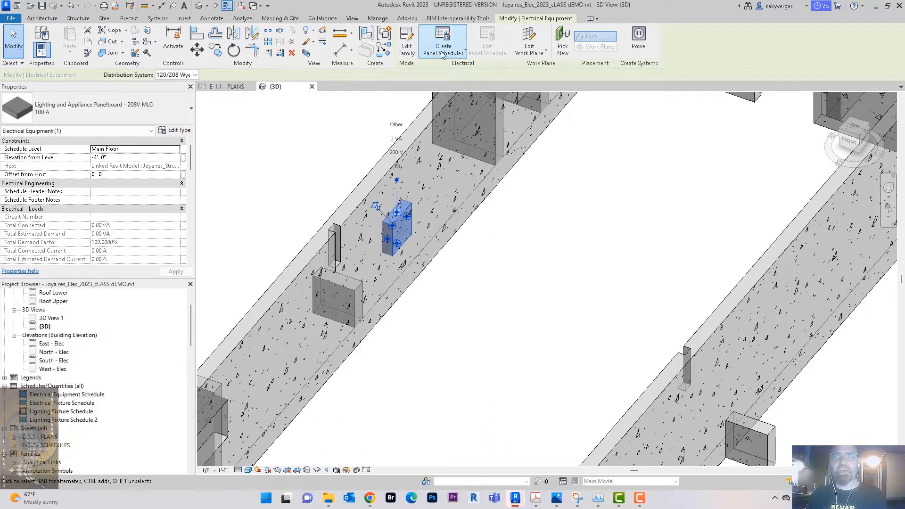
Step: Create a panel schedule for the selected panelboard from the default template and fill in the branch panel name
{"action": "middle_click_drag", "start_coordinate": [545, 227], "coordinate": [530, 205], "text": "shift"}
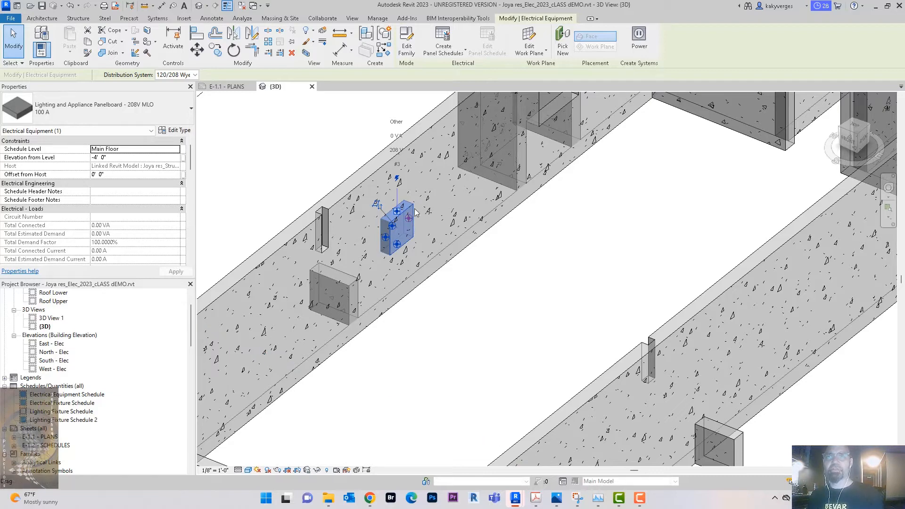
{"action": "left_click", "coordinate": [446, 48]}
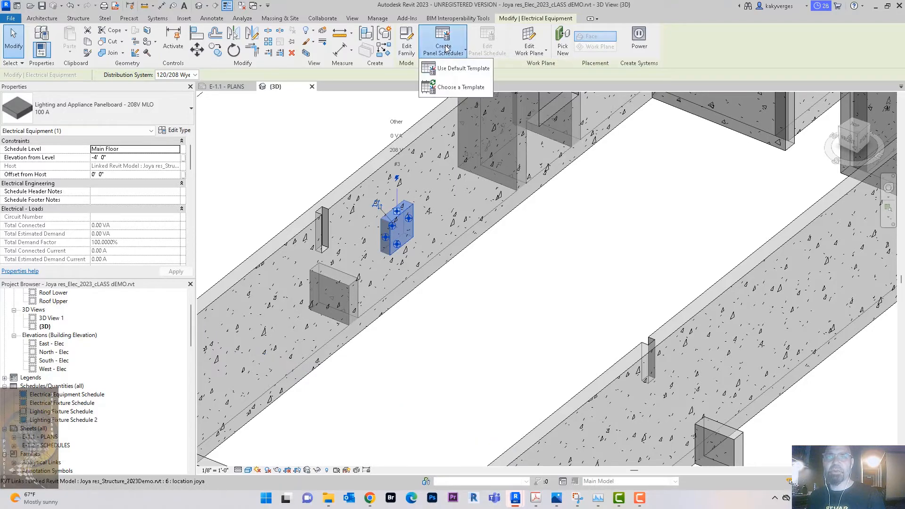
{"action": "left_click", "coordinate": [464, 69]}
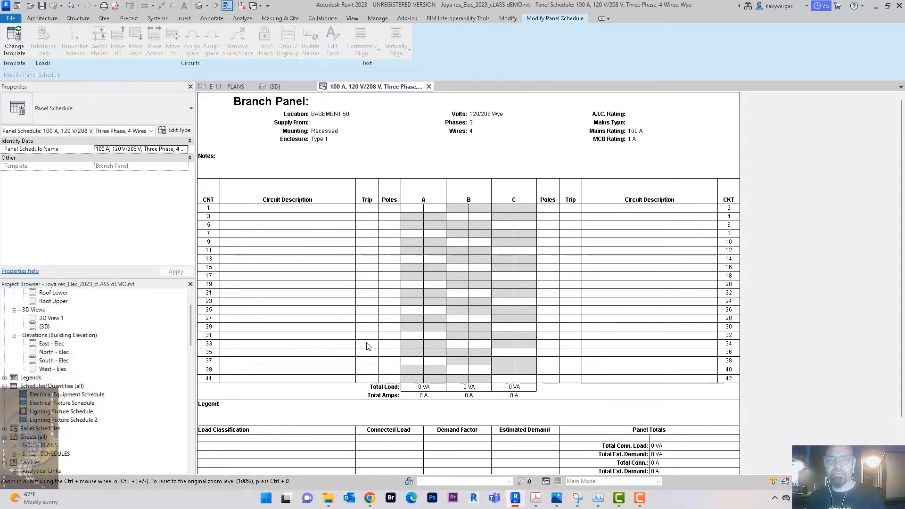
{"action": "left_click", "coordinate": [330, 107]}
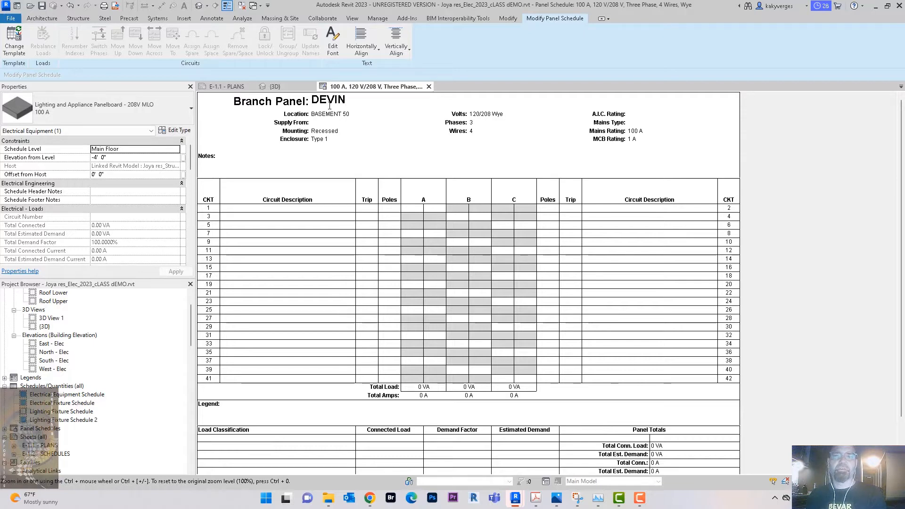
Step: Return to the 3D view, expand the project's list of panel schedules and examine the whole basement from several angles
{"action": "left_click", "coordinate": [278, 87]}
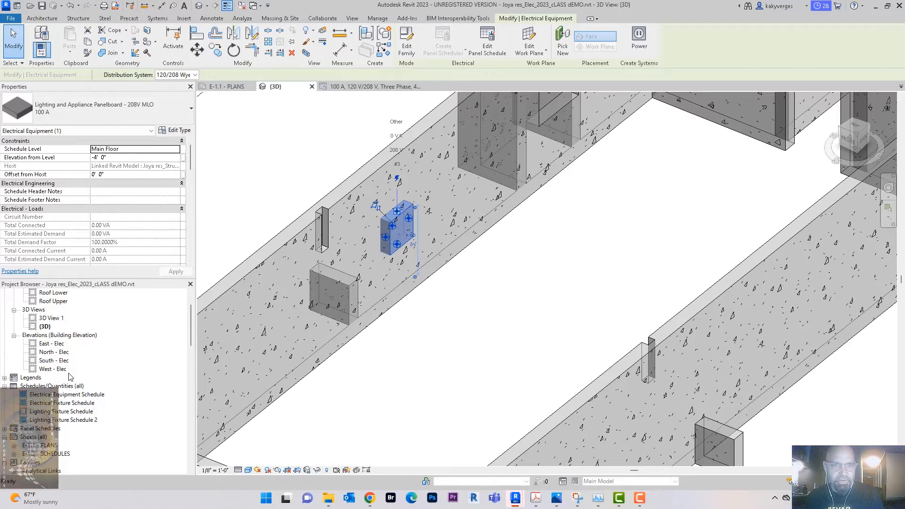
{"action": "left_click", "coordinate": [5, 430]}
{"action": "scroll", "coordinate": [84, 383], "scroll_direction": "down", "scroll_amount": 1}
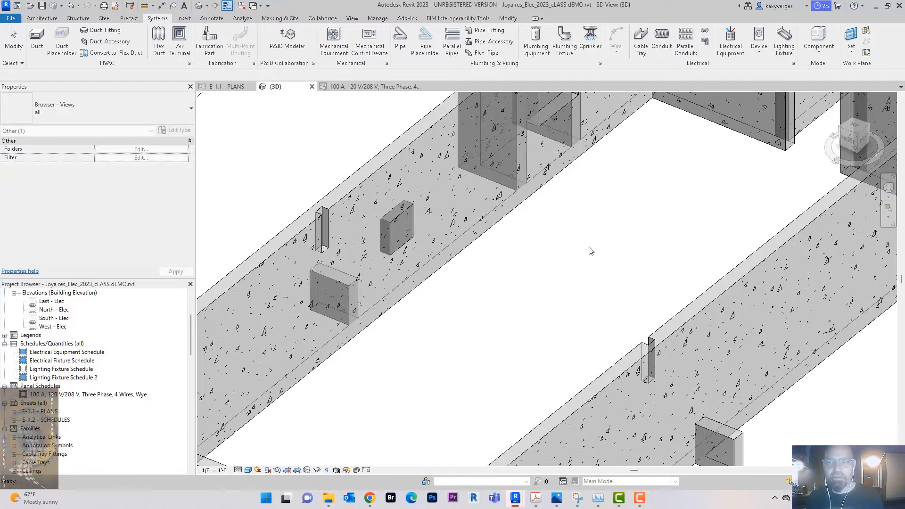
{"action": "scroll", "coordinate": [601, 271], "scroll_direction": "down", "scroll_amount": 3}
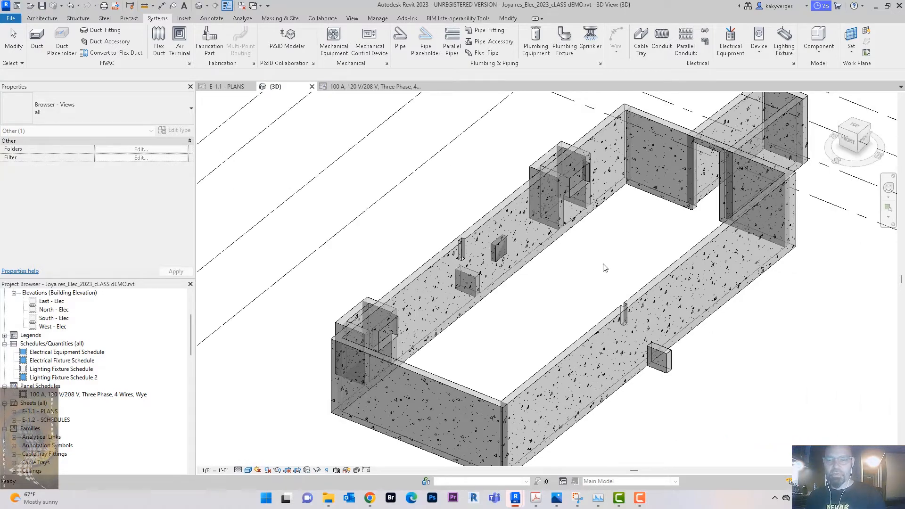
{"action": "left_click", "coordinate": [601, 259]}
{"action": "left_click", "coordinate": [586, 263]}
{"action": "mouse_move", "coordinate": [586, 278]}
{"action": "middle_mouse_down", "text": "shift"}
{"action": "mouse_move", "coordinate": [600, 286]}
{"action": "mouse_move", "coordinate": [586, 245]}
{"action": "mouse_move", "coordinate": [597, 264]}
{"action": "middle_mouse_up", "text": "shift"}
{"action": "scroll", "coordinate": [586, 245], "scroll_direction": "down", "scroll_amount": 4}
{"action": "scroll", "coordinate": [603, 268], "scroll_direction": "up", "scroll_amount": 2}
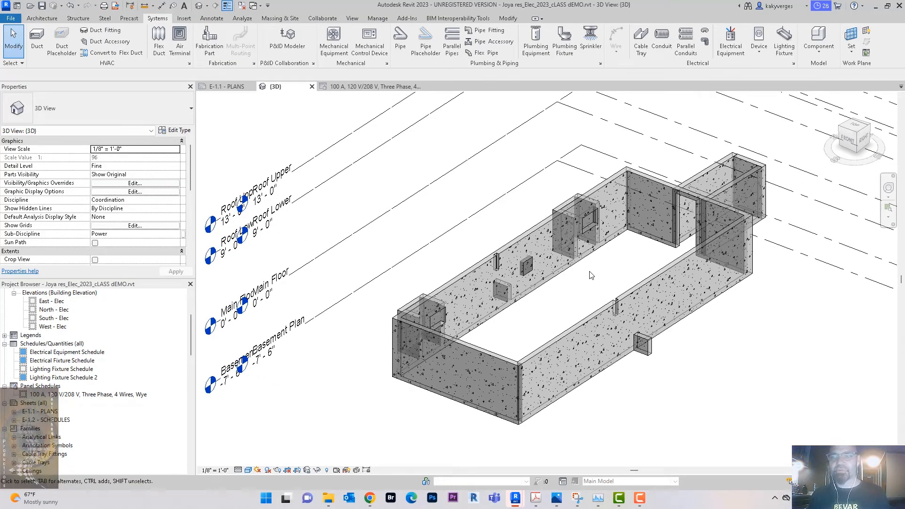
{"action": "middle_click_drag", "start_coordinate": [598, 280], "coordinate": [597, 267], "text": "shift"}
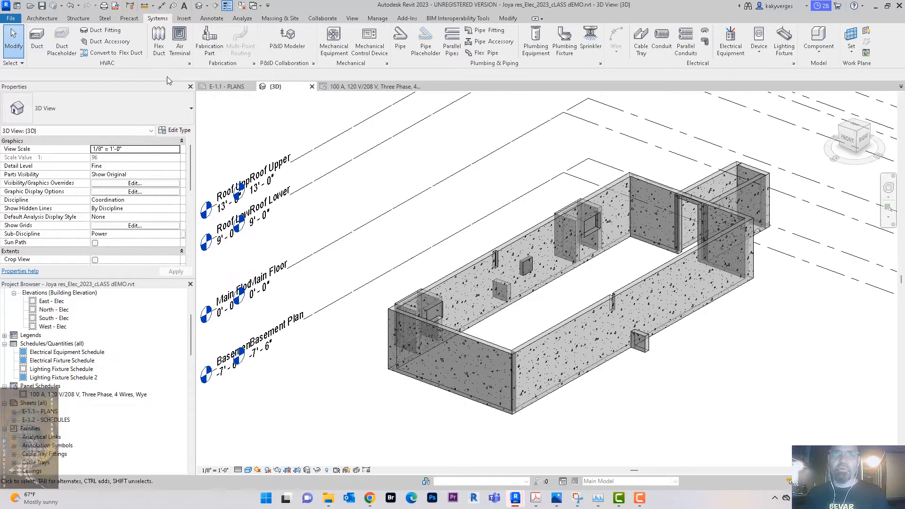
Step: Try to start a ceiling in the 3D view with its current work plane
{"action": "left_click", "coordinate": [42, 18]}
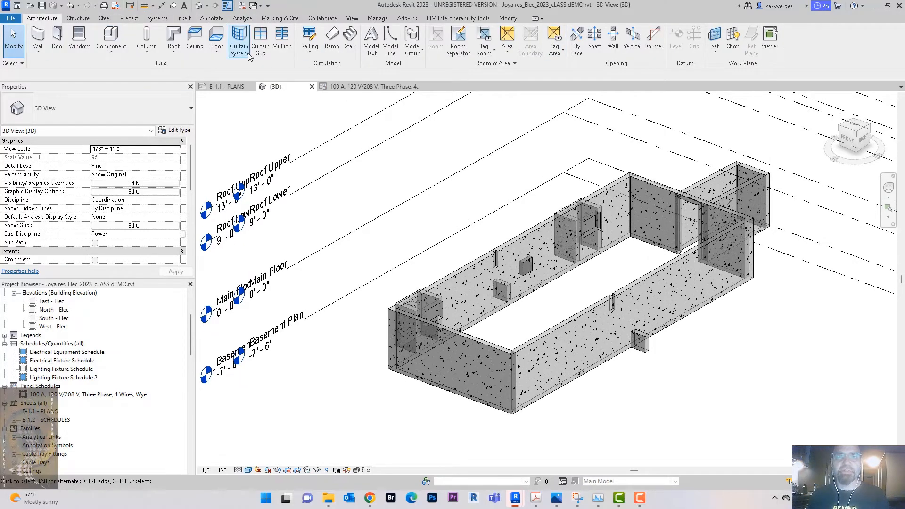
{"action": "left_click", "coordinate": [195, 42]}
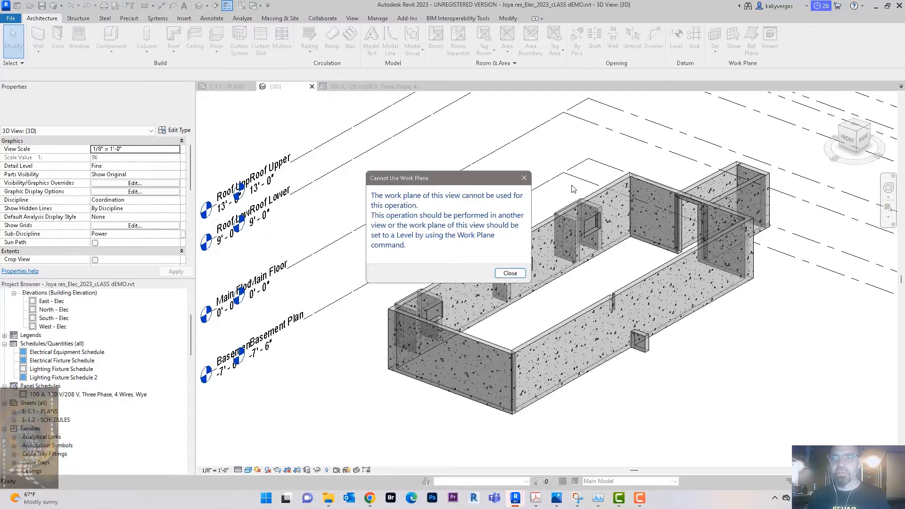
{"action": "left_click", "coordinate": [509, 274]}
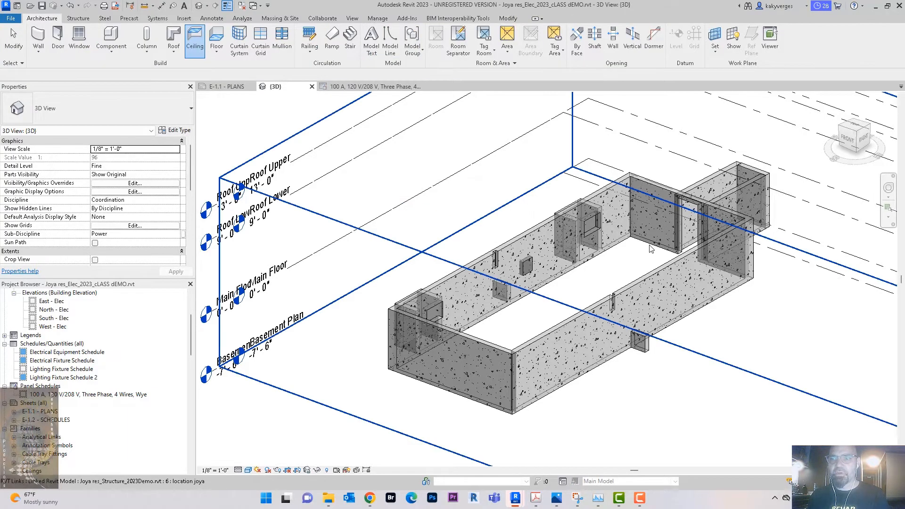
Step: Set the 3D view's work plane to Level : Basement Plan
{"action": "left_click", "coordinate": [715, 37]}
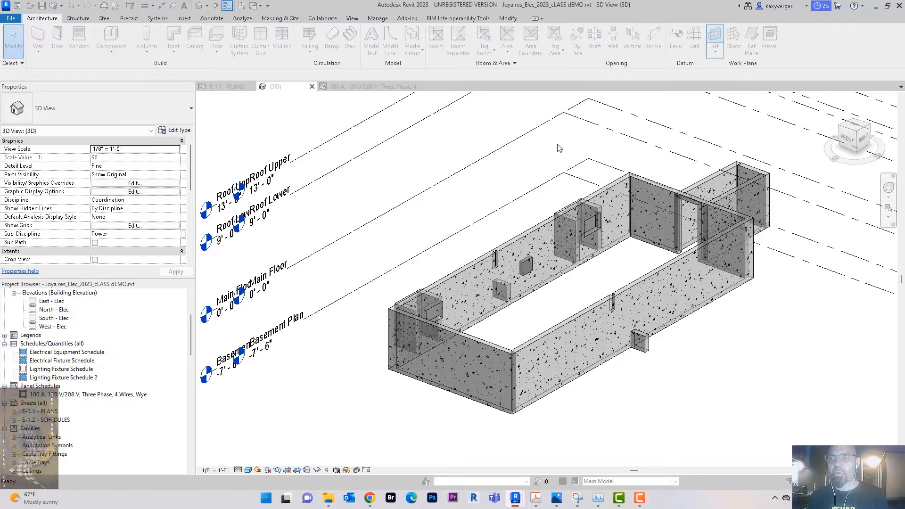
{"action": "left_click", "coordinate": [480, 250]}
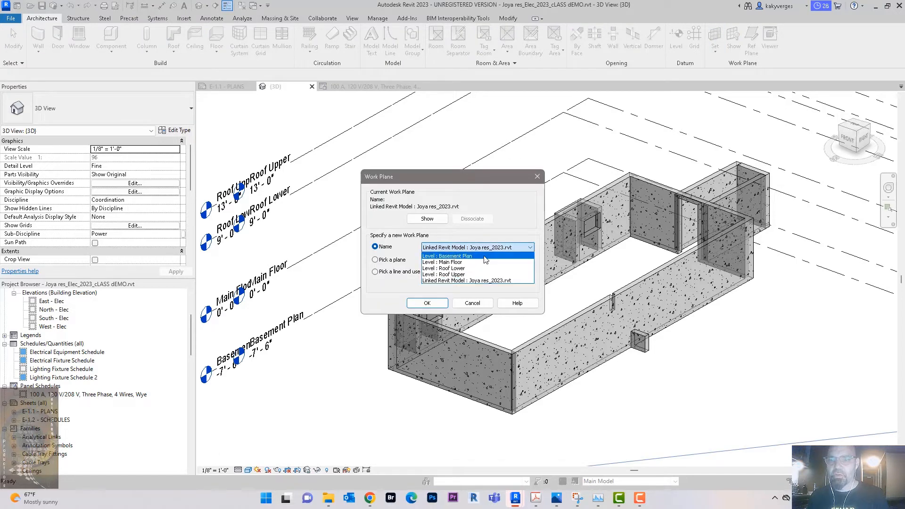
{"action": "left_click", "coordinate": [485, 257]}
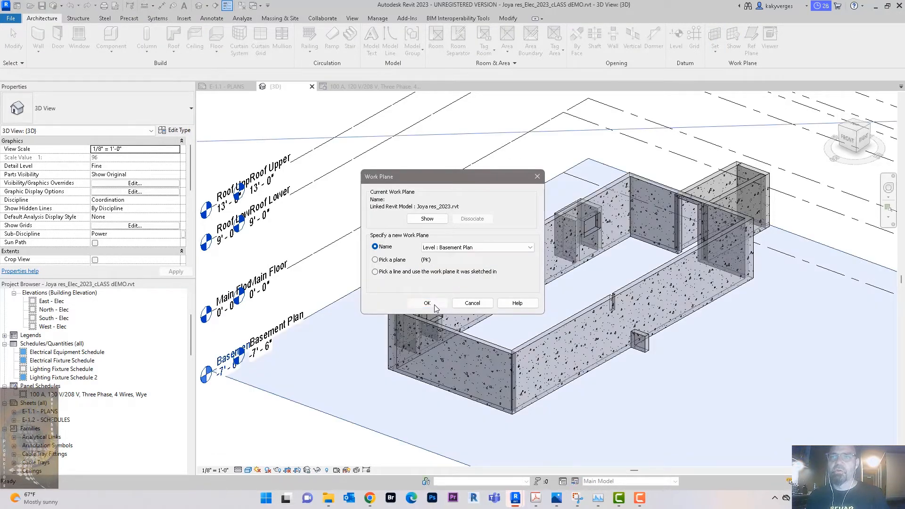
{"action": "left_click", "coordinate": [428, 304]}
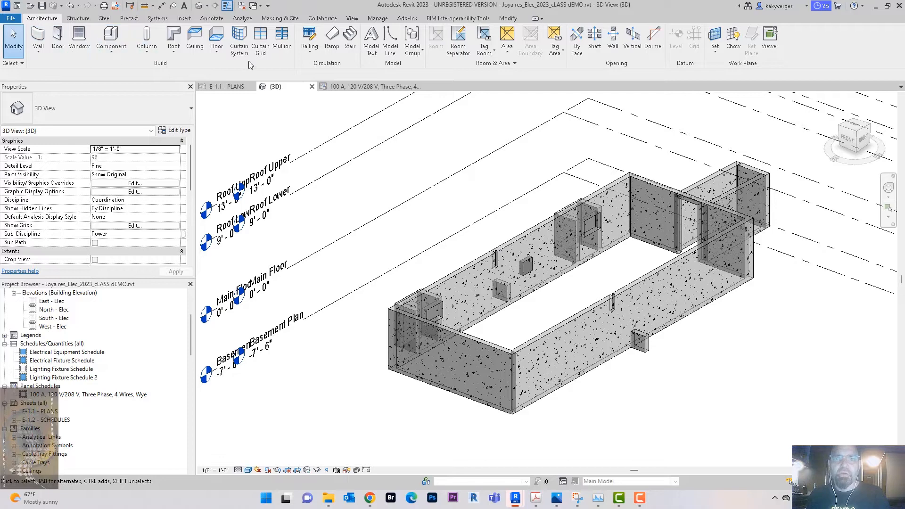
Step: Start a sketched 2' x 4' ACT System ceiling on the Basement Plan level, picking the main basement room's four walls as boundary lines
{"action": "left_click", "coordinate": [195, 38]}
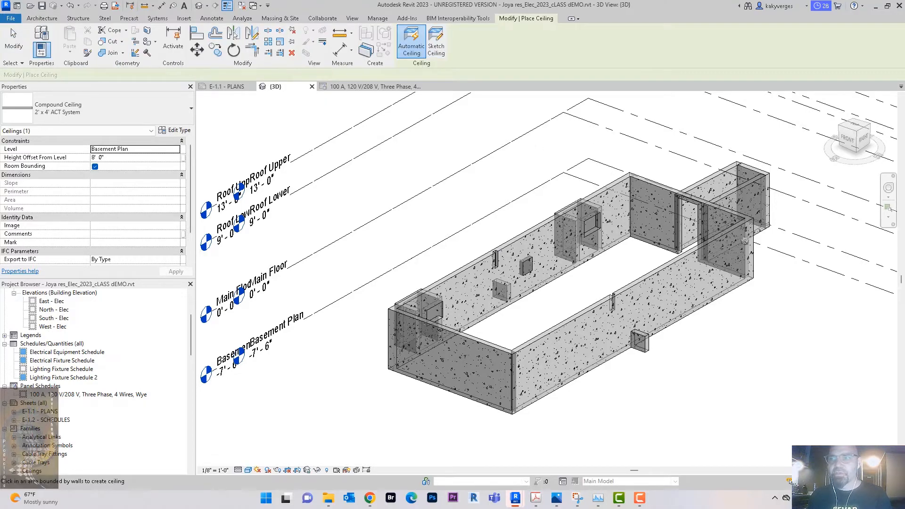
{"action": "left_click", "coordinate": [864, 134]}
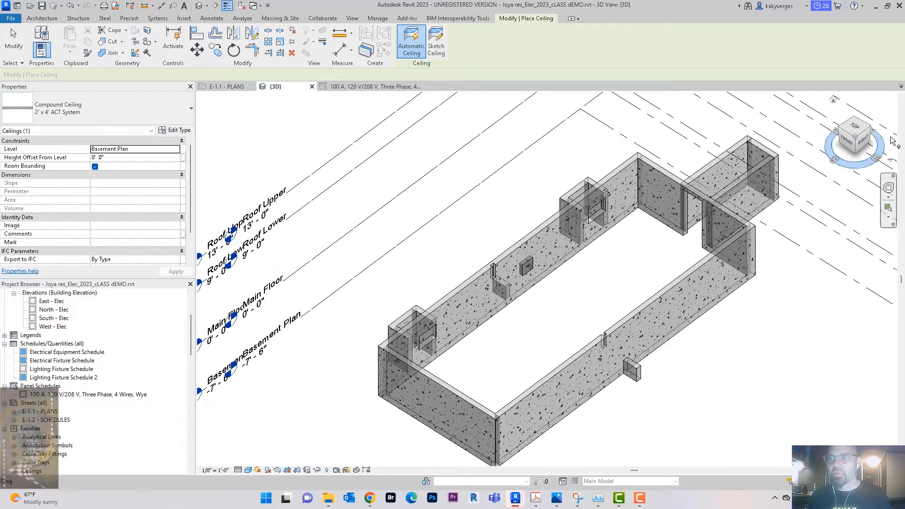
{"action": "left_click", "coordinate": [862, 133]}
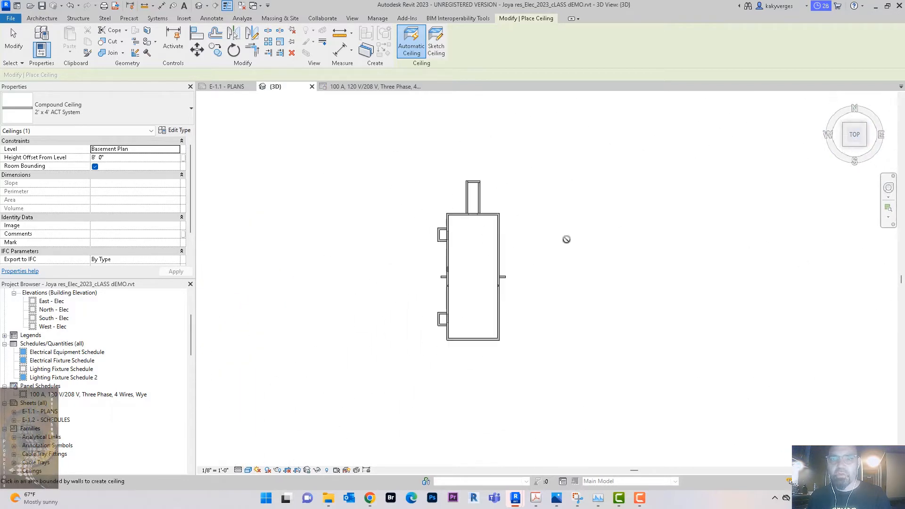
{"action": "left_click", "coordinate": [436, 46]}
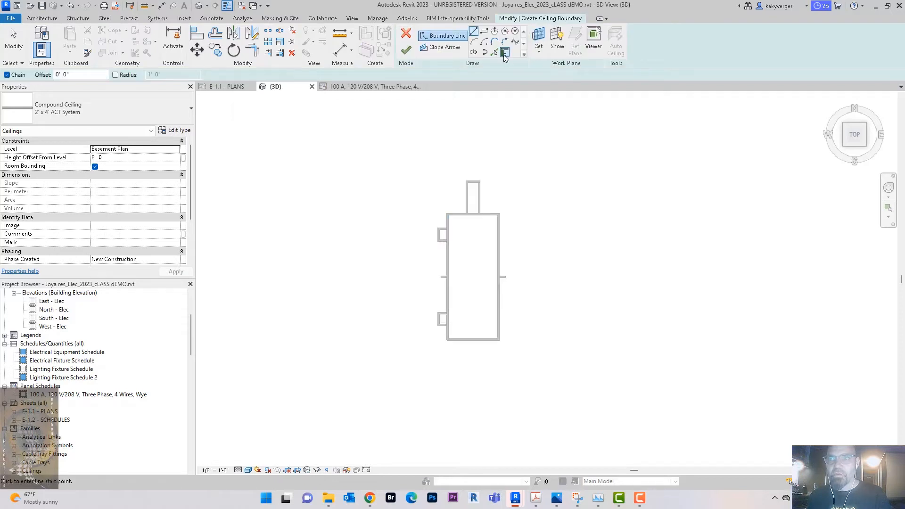
{"action": "left_click", "coordinate": [496, 53]}
{"action": "left_click", "coordinate": [449, 257]}
{"action": "left_click", "coordinate": [499, 229]}
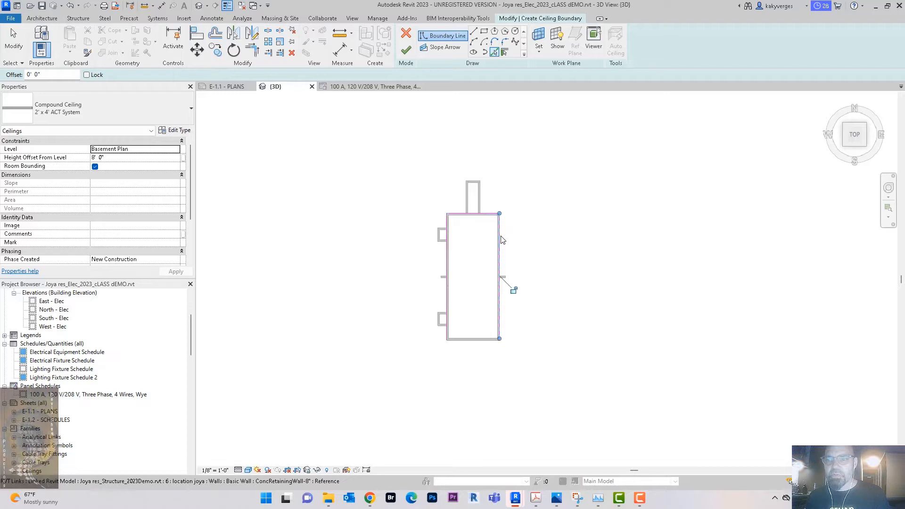
{"action": "left_click", "coordinate": [486, 339]}
Step: Trim the ceiling boundary lines into a closed loop at the corners and finish the sketch
{"action": "left_click", "coordinate": [405, 51]}
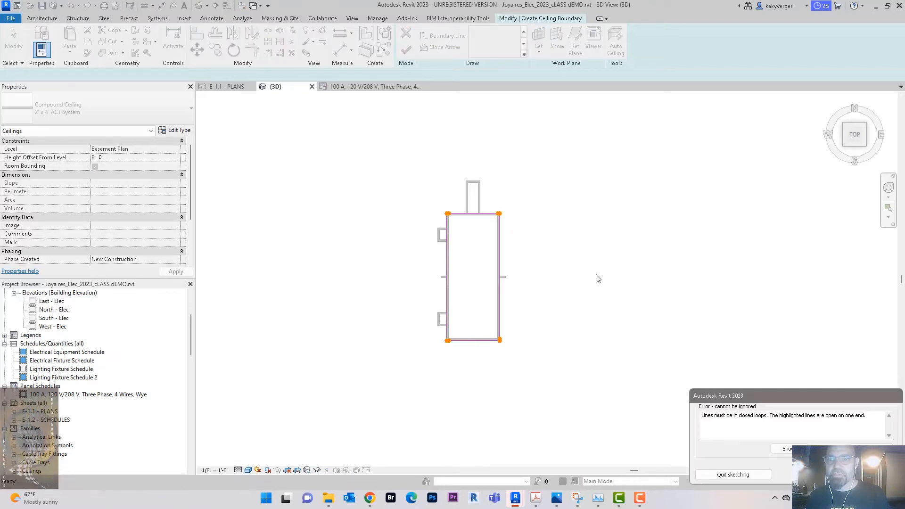
{"action": "key", "text": "Escape"}
{"action": "key", "text": "t"}
{"action": "key", "text": "r"}
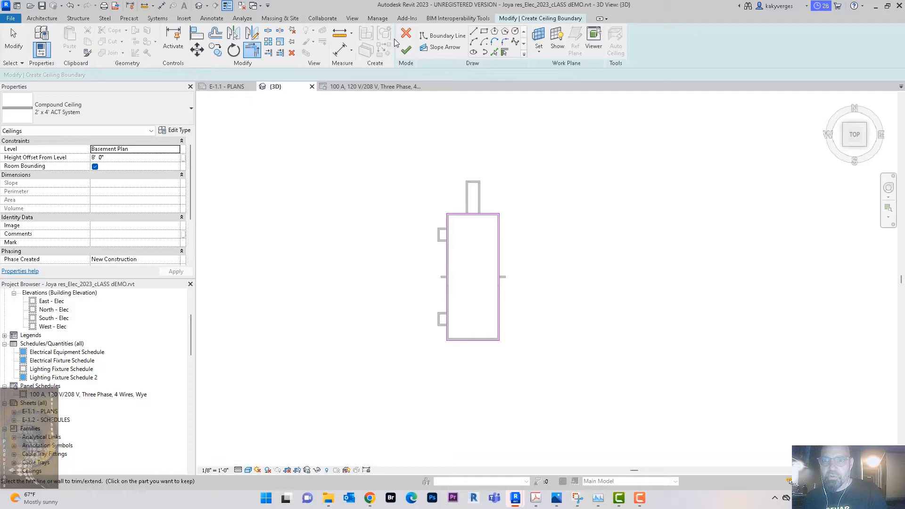
{"action": "left_click", "coordinate": [406, 51]}
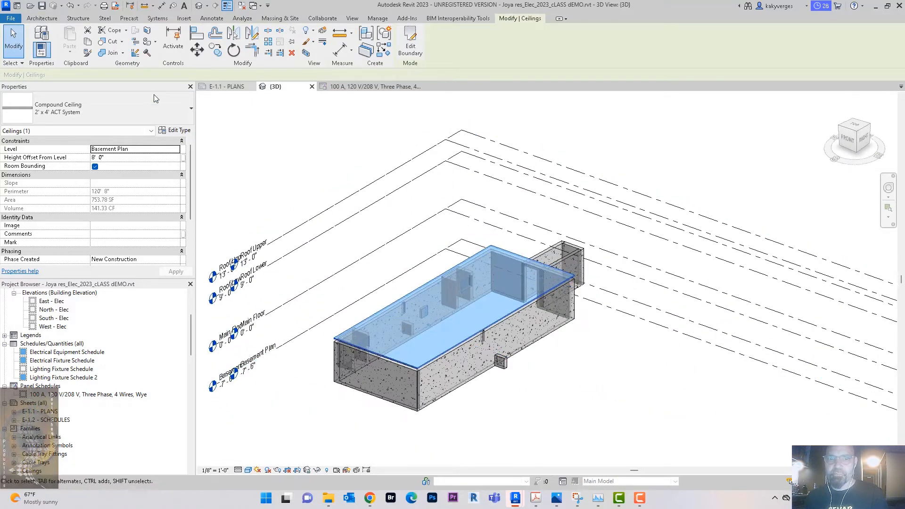
Step: Set the basement ceiling's height offset from level to 12' 0"
{"action": "left_click", "coordinate": [149, 165]}
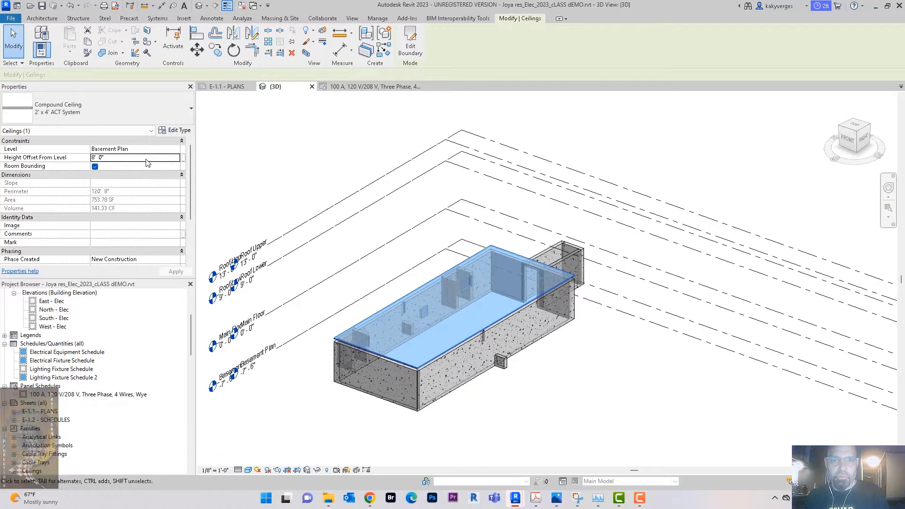
{"action": "left_click", "coordinate": [154, 157]}
{"action": "type", "text": "12"}
{"action": "key", "text": "Return"}
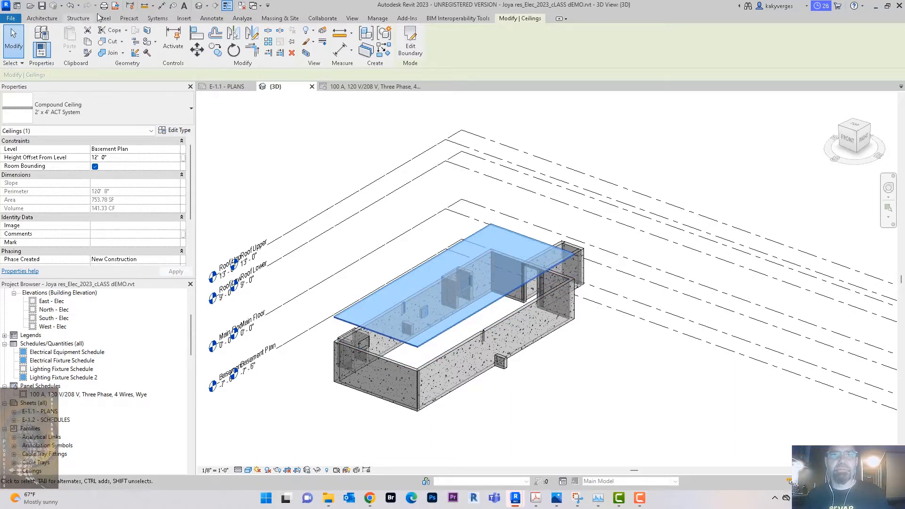
Step: Place three 6" - 120V recessed can downlights on the ceiling's underside and check them from below and above
{"action": "left_click", "coordinate": [156, 19]}
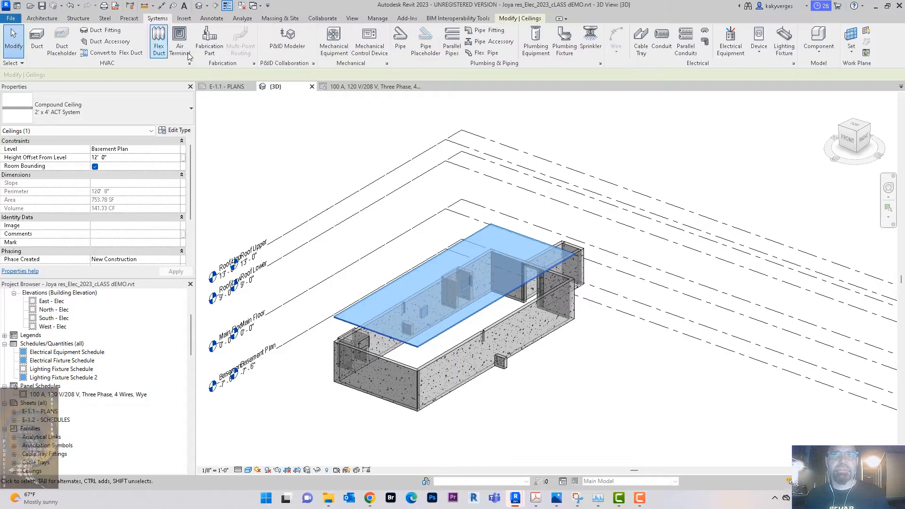
{"action": "left_click", "coordinate": [783, 51]}
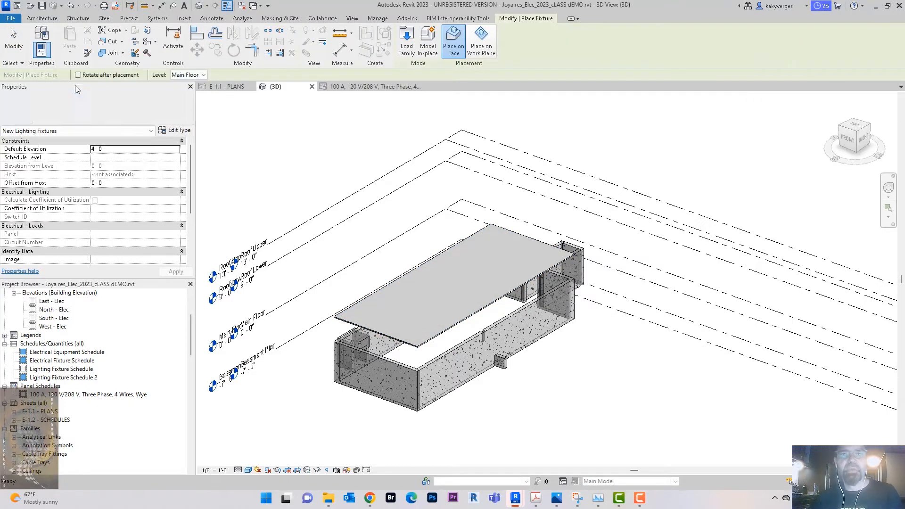
{"action": "middle_click_drag", "start_coordinate": [445, 271], "coordinate": [420, 140], "text": "shift"}
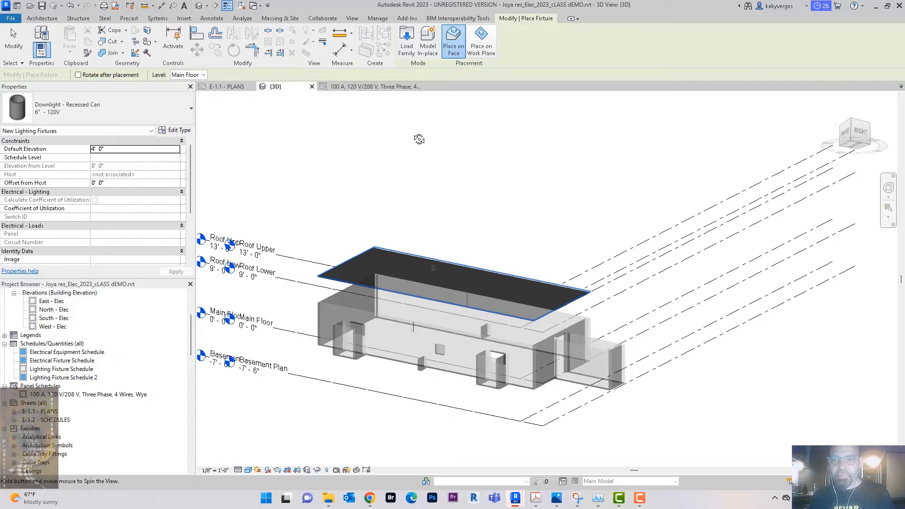
{"action": "left_click", "coordinate": [439, 276]}
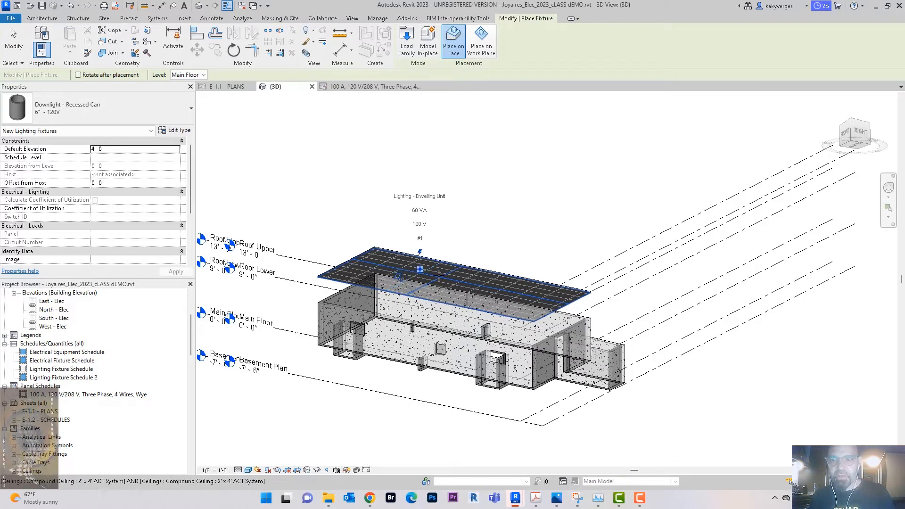
{"action": "scroll", "coordinate": [467, 283], "scroll_direction": "up", "scroll_amount": 4}
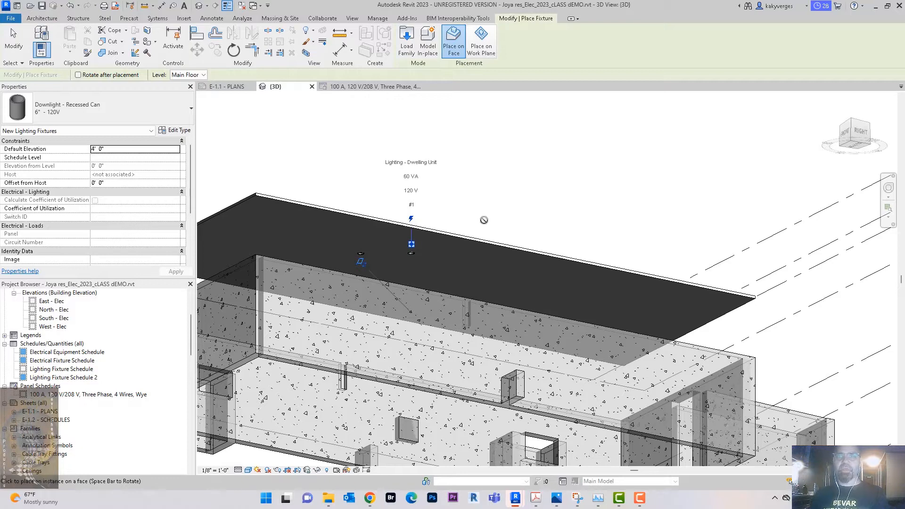
{"action": "left_click", "coordinate": [475, 276]}
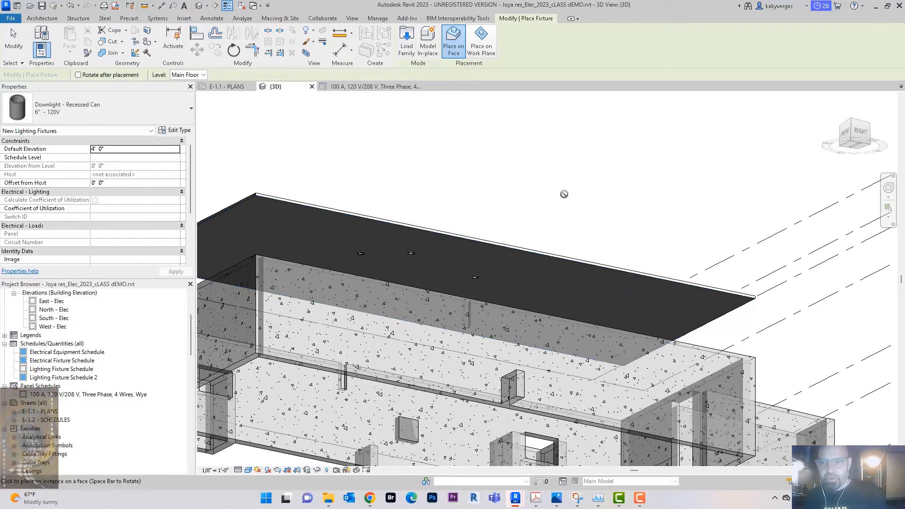
{"action": "key", "text": "Escape"}
{"action": "key", "text": "Escape"}
{"action": "middle_click_drag", "start_coordinate": [544, 223], "coordinate": [382, 284], "text": "shift"}
{"action": "scroll", "coordinate": [381, 281], "scroll_direction": "up", "scroll_amount": 5}
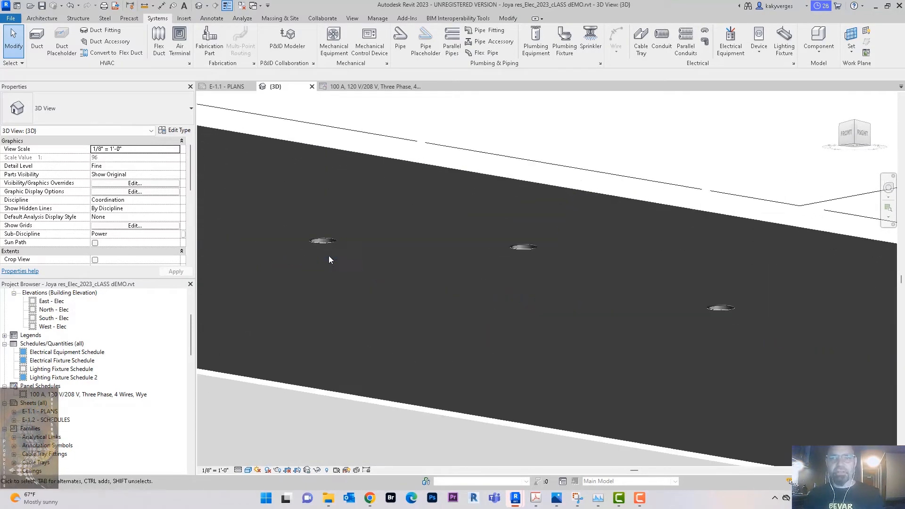
{"action": "middle_click_drag", "start_coordinate": [330, 247], "coordinate": [423, 237], "text": "shift"}
{"action": "mouse_move", "coordinate": [377, 200]}
{"action": "middle_mouse_down", "text": "shift"}
{"action": "mouse_move", "coordinate": [703, 261]}
{"action": "mouse_move", "coordinate": [726, 245]}
{"action": "middle_mouse_up", "text": "shift"}
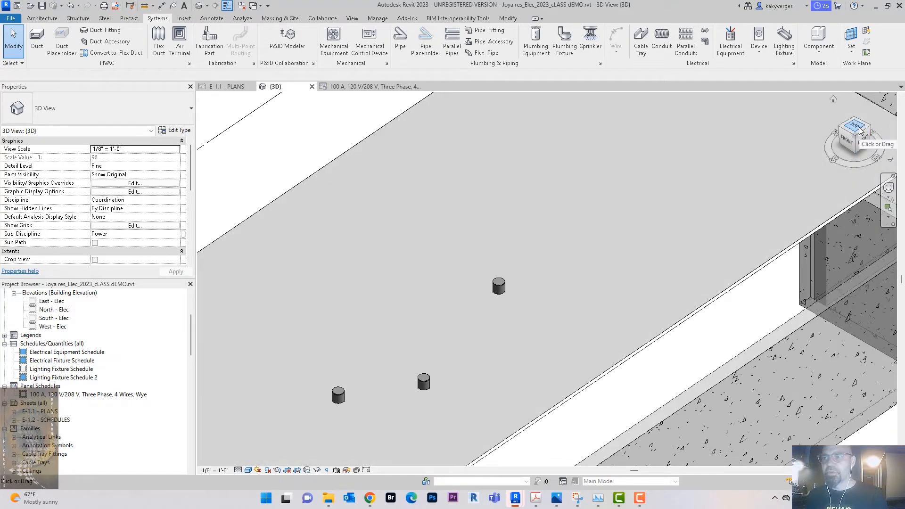
Step: From the top view, copy the northernmost downlight to three more spots on the ceiling: northwest, northeast and southwest
{"action": "left_click", "coordinate": [860, 130]}
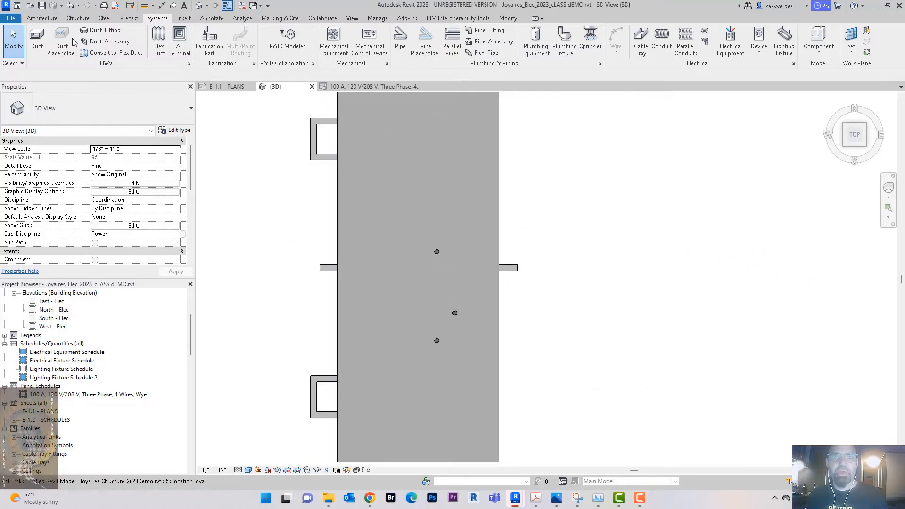
{"action": "left_click", "coordinate": [217, 20]}
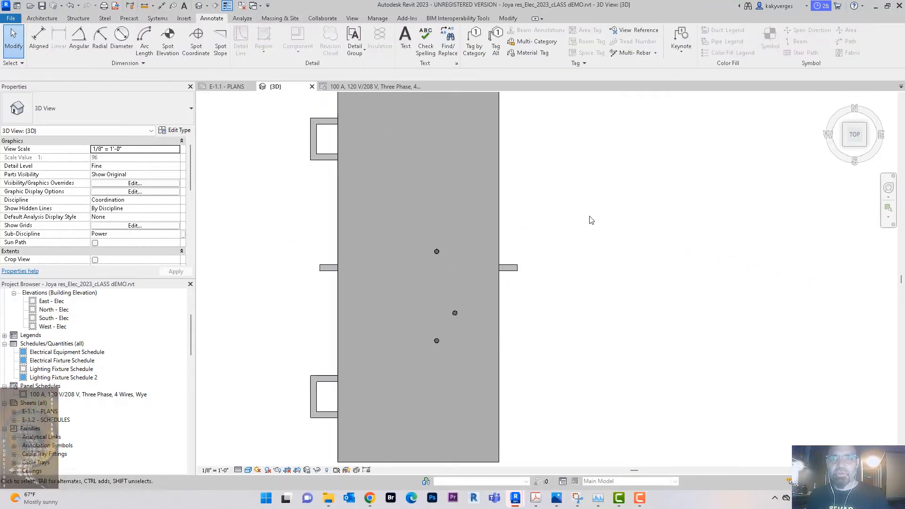
{"action": "left_click", "coordinate": [437, 252]}
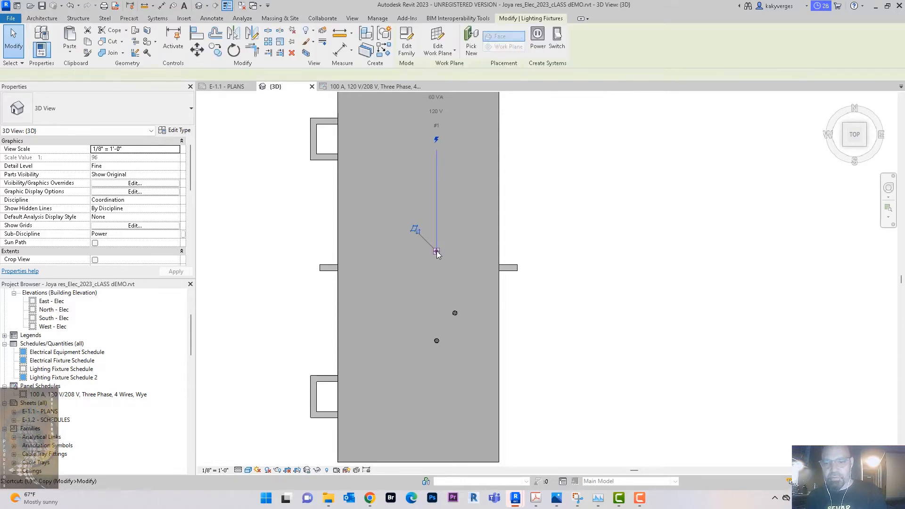
{"action": "key", "text": "r"}
{"action": "key", "text": "o"}
{"action": "left_click", "coordinate": [432, 251]}
{"action": "left_click", "coordinate": [373, 182]}
{"action": "left_click", "coordinate": [464, 182]}
{"action": "left_click", "coordinate": [376, 311]}
{"action": "left_click", "coordinate": [487, 312]}
{"action": "key", "text": "Escape"}
{"action": "key", "text": "Escape"}
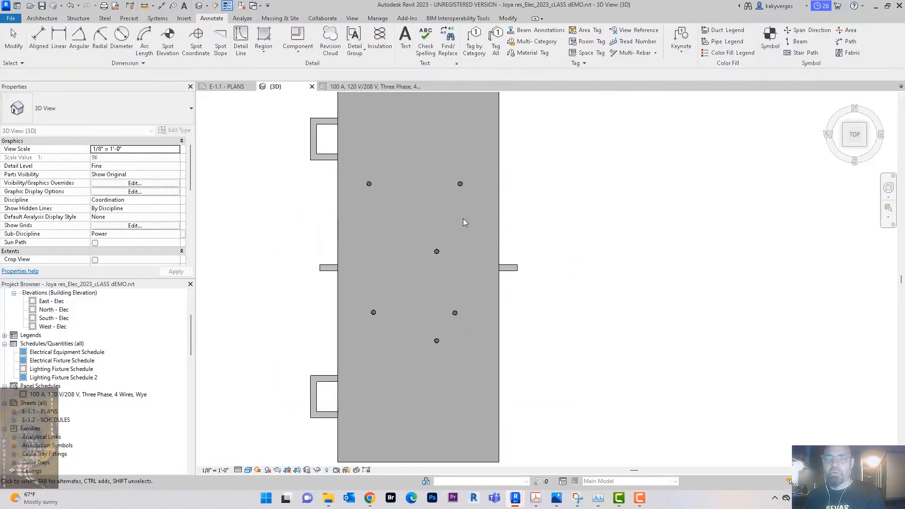
Step: Add an aligned dimension chain from the ceiling's north edge through four downlights to its south edge and make the spacing equal
{"action": "left_click", "coordinate": [39, 37]}
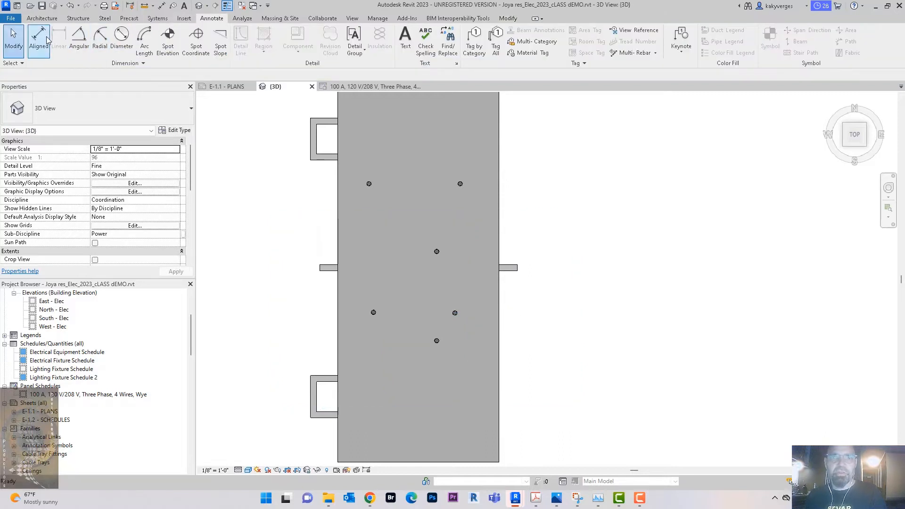
{"action": "left_click", "coordinate": [465, 93]}
{"action": "left_click", "coordinate": [460, 204]}
{"action": "left_click", "coordinate": [436, 272]}
{"action": "left_click", "coordinate": [454, 334]}
{"action": "left_click", "coordinate": [436, 361]}
{"action": "middle_click_drag", "start_coordinate": [475, 375], "coordinate": [461, 303]}
{"action": "left_click", "coordinate": [446, 409]}
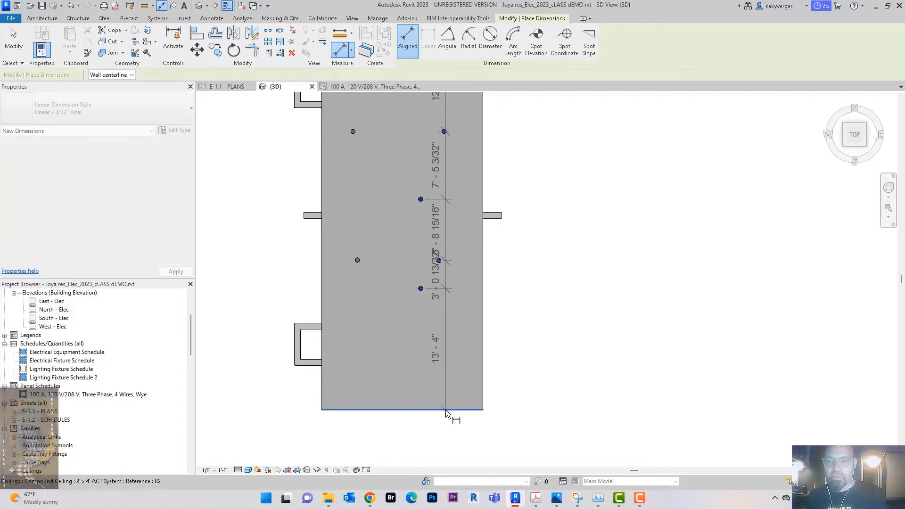
{"action": "left_click", "coordinate": [552, 218]}
{"action": "left_click", "coordinate": [589, 216]}
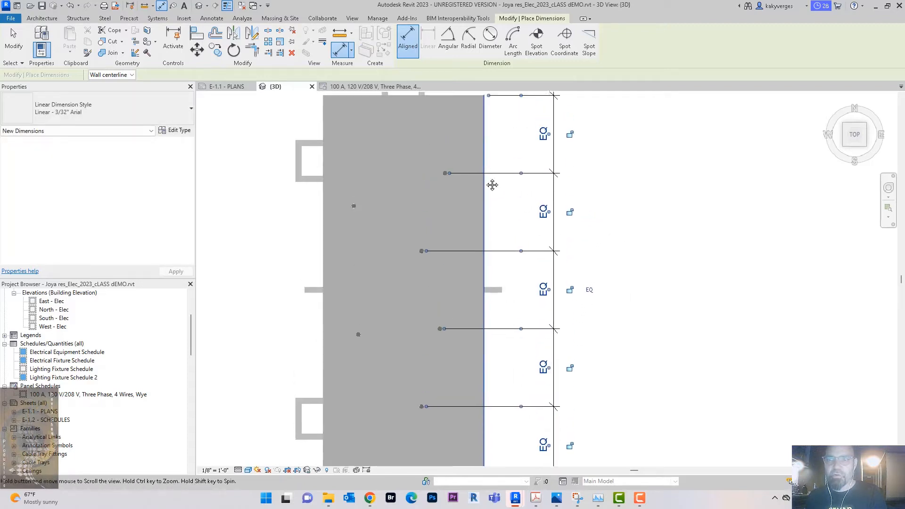
Step: Add an aligned dimension chain across the ceiling's width, through the same four downlights, placed beyond the south edge
{"action": "left_click", "coordinate": [483, 160]}
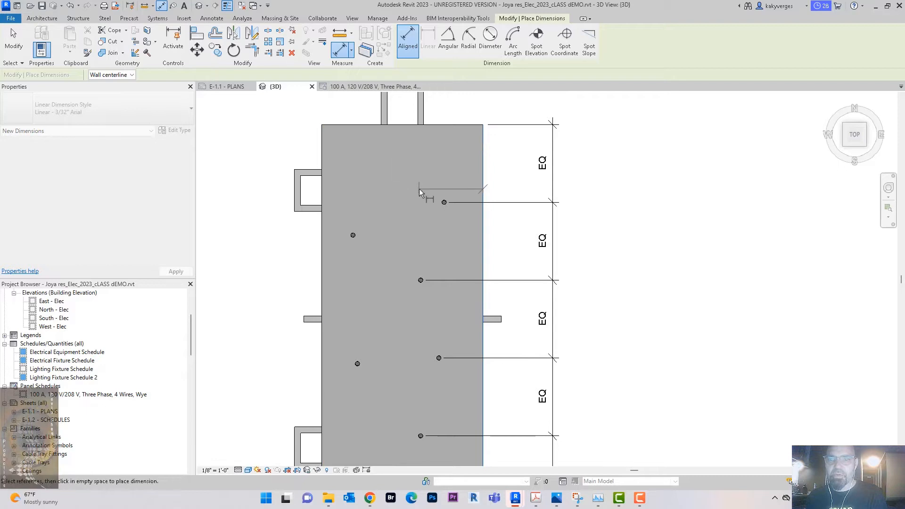
{"action": "left_click", "coordinate": [322, 159]}
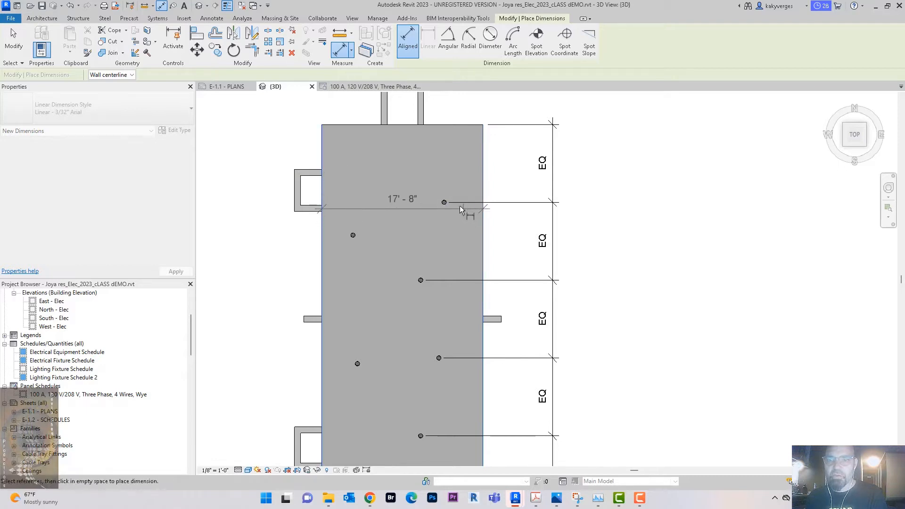
{"action": "left_click", "coordinate": [444, 202]}
{"action": "left_click", "coordinate": [420, 280]}
{"action": "left_click", "coordinate": [439, 358]}
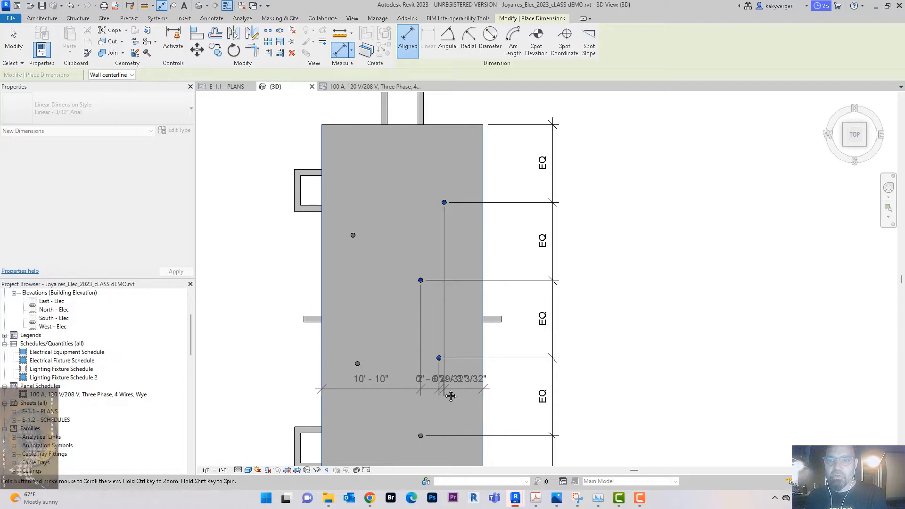
{"action": "middle_click_drag", "start_coordinate": [443, 394], "coordinate": [435, 291]}
{"action": "left_click", "coordinate": [413, 333]}
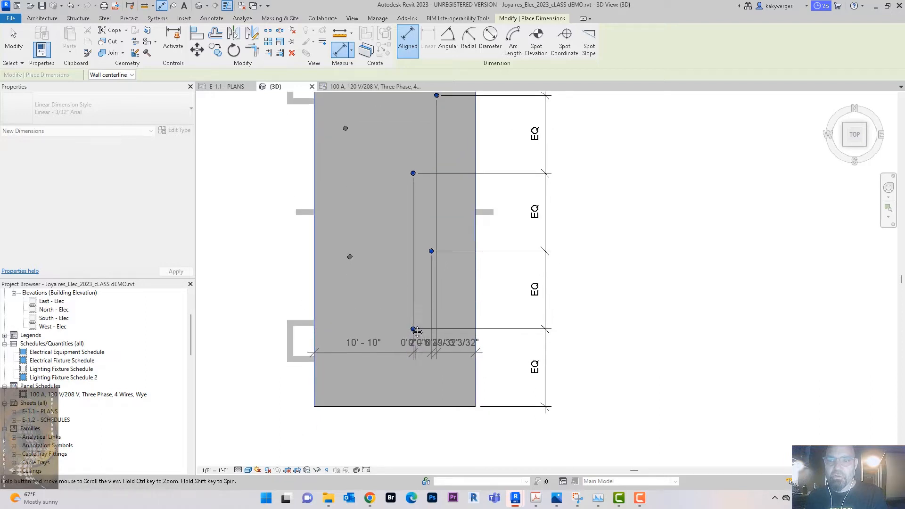
{"action": "middle_click_drag", "start_coordinate": [415, 359], "coordinate": [407, 316]}
{"action": "left_click", "coordinate": [503, 418]}
{"action": "middle_click_drag", "start_coordinate": [502, 415], "coordinate": [501, 391]}
Step: Make the spacing in the east-west dimension chain equal and finish dimensioning
{"action": "scroll", "coordinate": [501, 390], "scroll_direction": "down", "scroll_amount": 2}
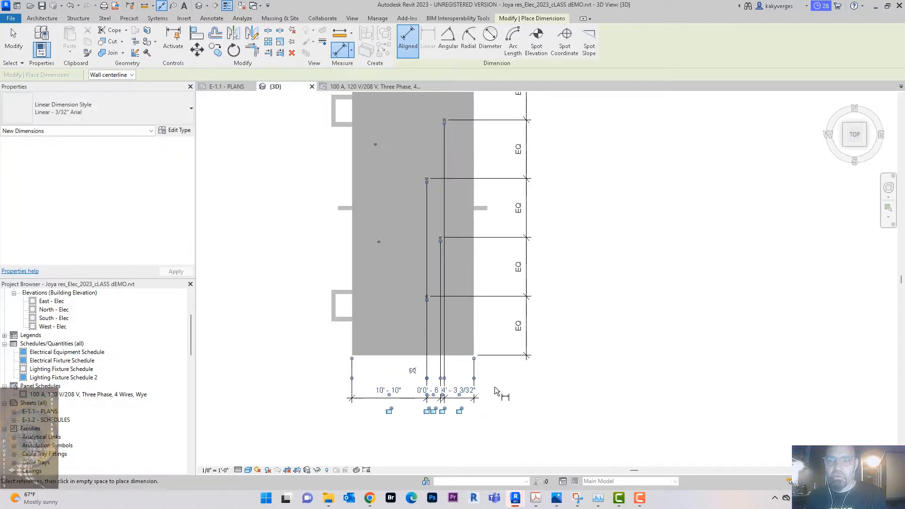
{"action": "left_click", "coordinate": [412, 370]}
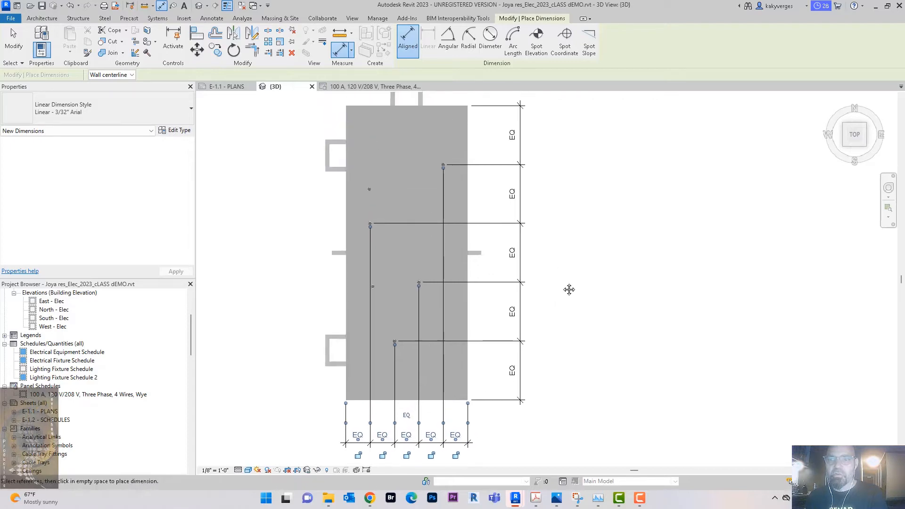
{"action": "scroll", "coordinate": [568, 288], "scroll_direction": "down", "scroll_amount": 2}
{"action": "scroll", "coordinate": [557, 235], "scroll_direction": "up", "scroll_amount": 2}
{"action": "key", "text": "Escape"}
{"action": "key", "text": "Escape"}
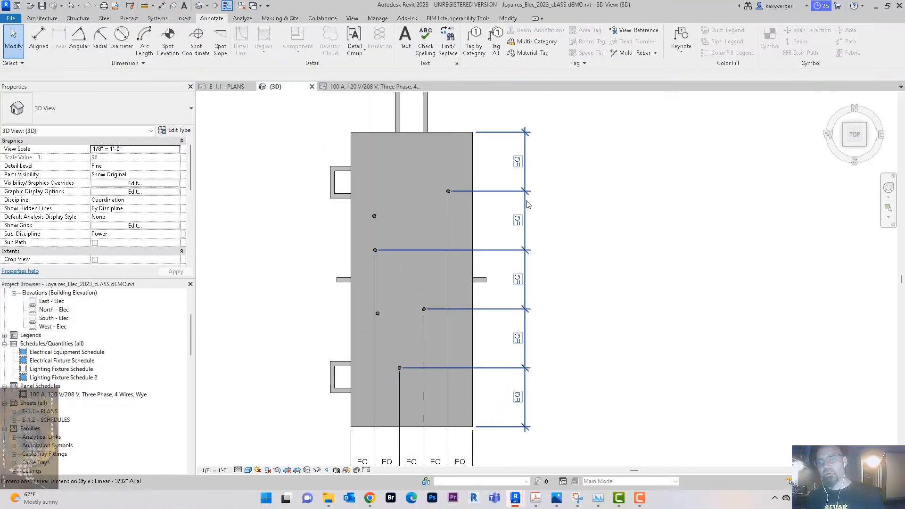
Step: Delete both equal-spacing dimension chains and remove their constraints from the downlights
{"action": "left_click", "coordinate": [527, 204]}
{"action": "key", "text": "Delete"}
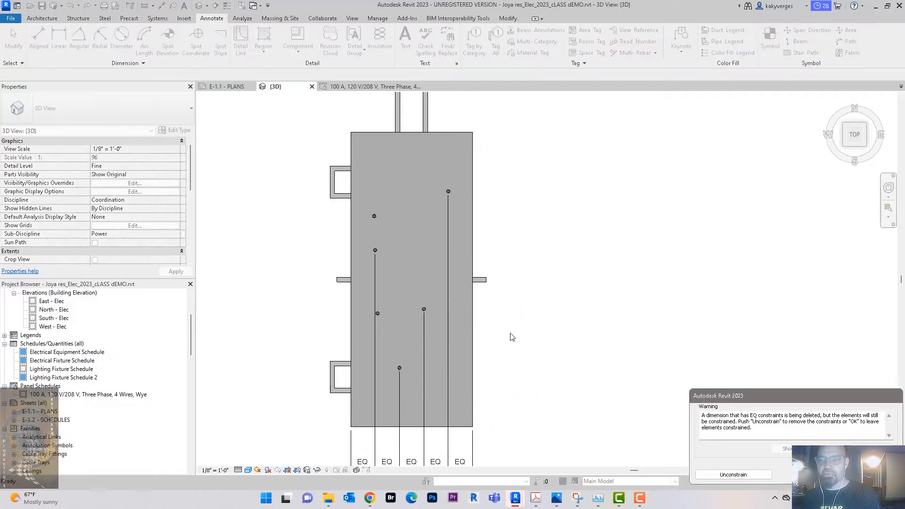
{"action": "middle_click_drag", "start_coordinate": [599, 458], "coordinate": [601, 406]}
{"action": "left_click", "coordinate": [718, 475]}
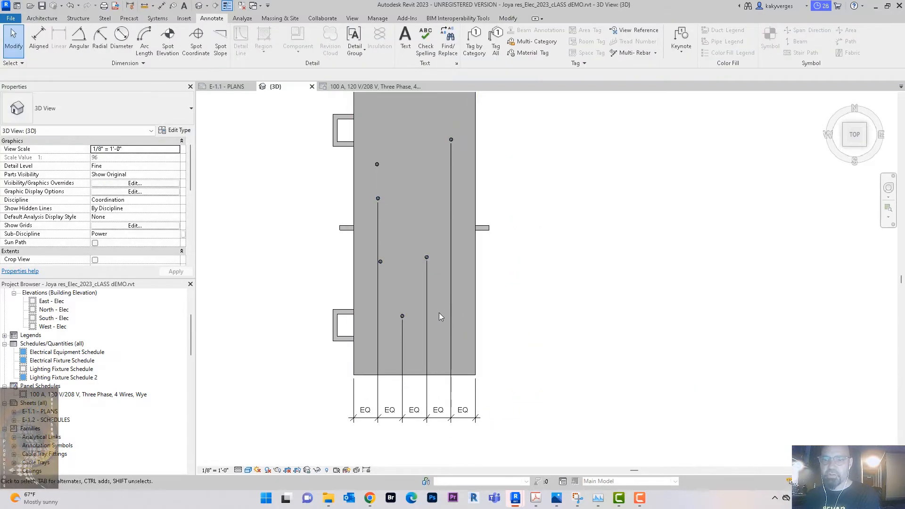
{"action": "left_click", "coordinate": [425, 300]}
{"action": "key", "text": "Delete"}
{"action": "left_click", "coordinate": [729, 474]}
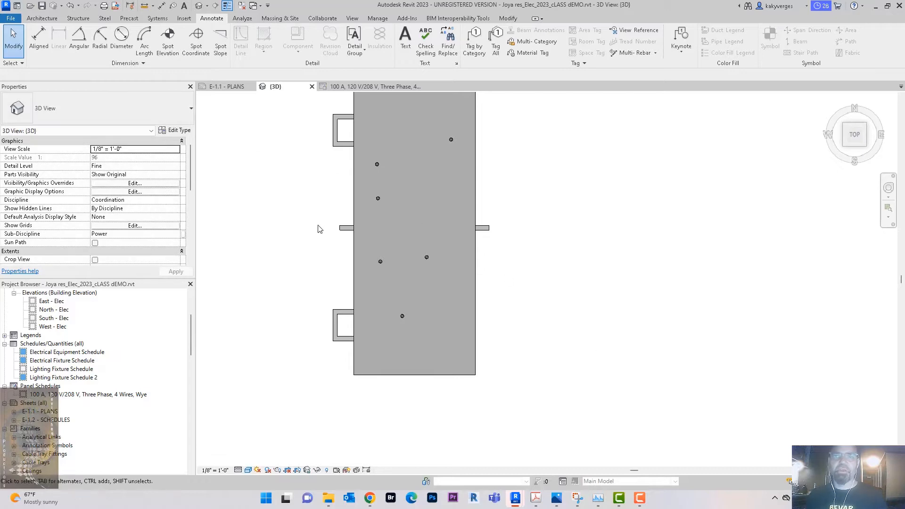
Step: Open the Basement Electrical Plan floor plan
{"action": "middle_click_drag", "start_coordinate": [305, 233], "coordinate": [318, 148], "text": "shift"}
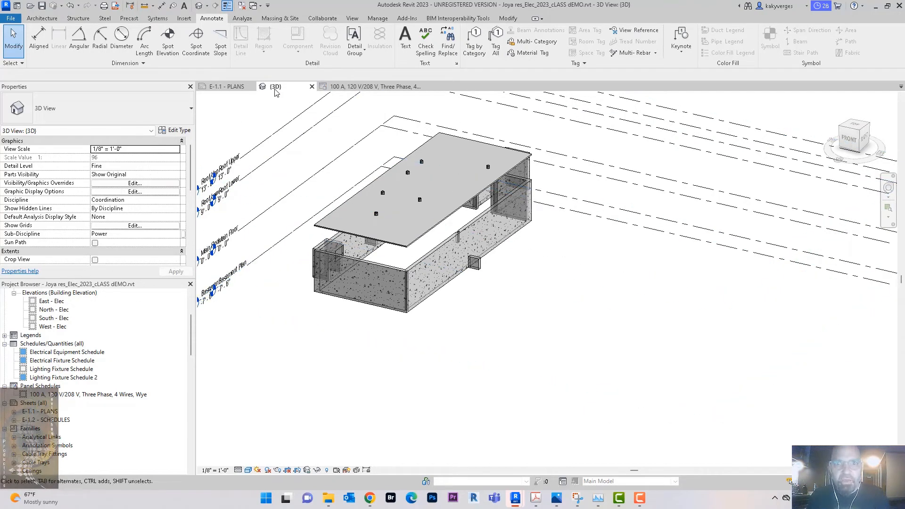
{"action": "left_click", "coordinate": [47, 310]}
{"action": "scroll", "coordinate": [67, 343], "scroll_direction": "up", "scroll_amount": 3}
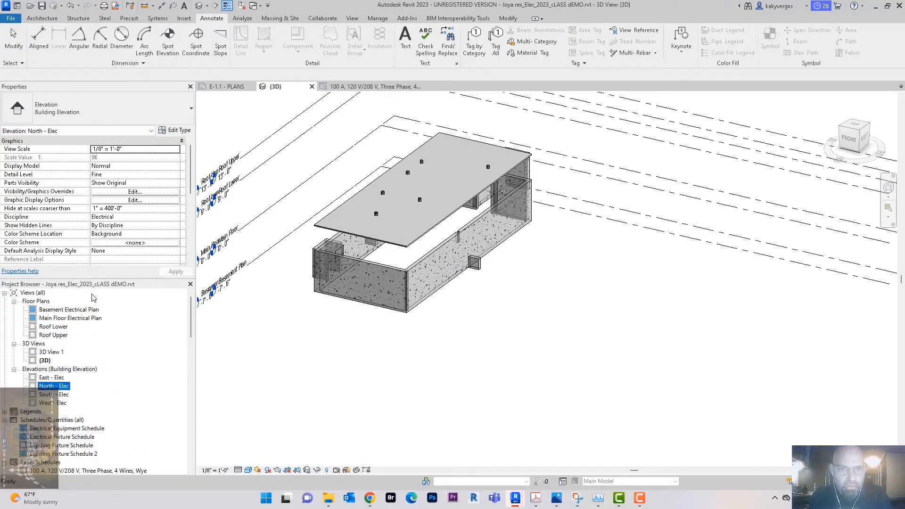
{"action": "double_click", "coordinate": [85, 311]}
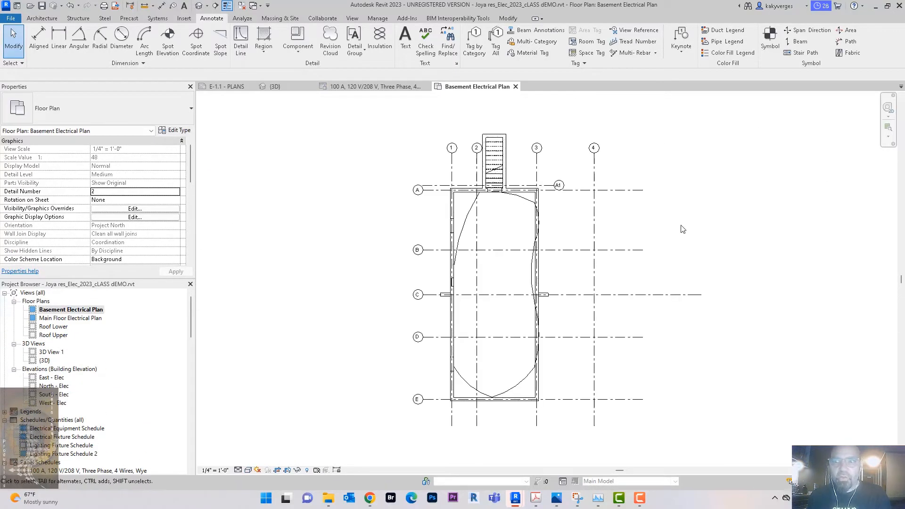
Step: Select all instances of the arc wires in the basement plan and delete them
{"action": "scroll", "coordinate": [599, 253], "scroll_direction": "up", "scroll_amount": 3}
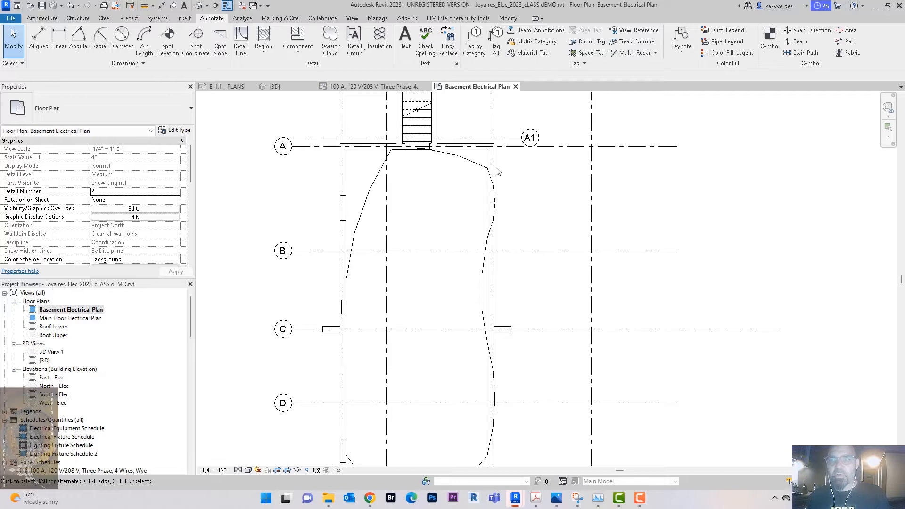
{"action": "left_click", "coordinate": [474, 161]}
{"action": "right_click", "coordinate": [474, 161]}
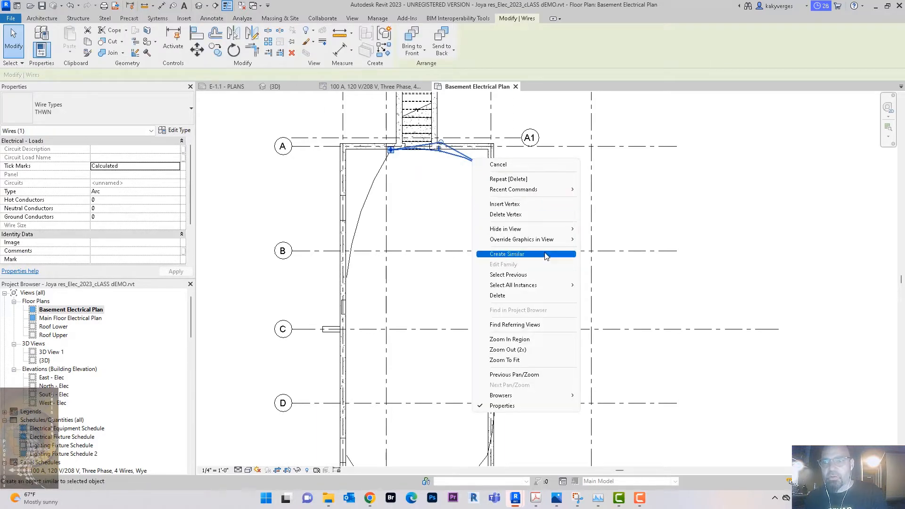
{"action": "mouse_move", "coordinate": [566, 285]}
{"action": "left_click", "coordinate": [605, 285]}
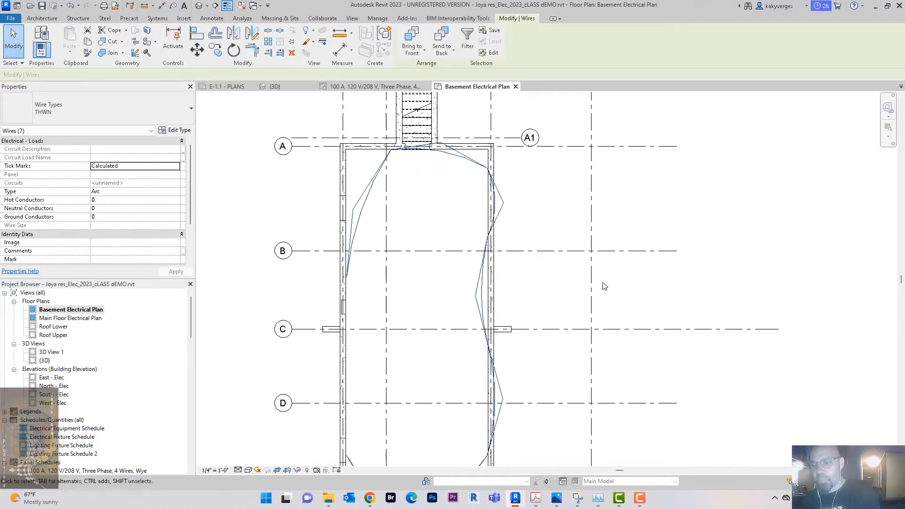
{"action": "key", "text": "Delete"}
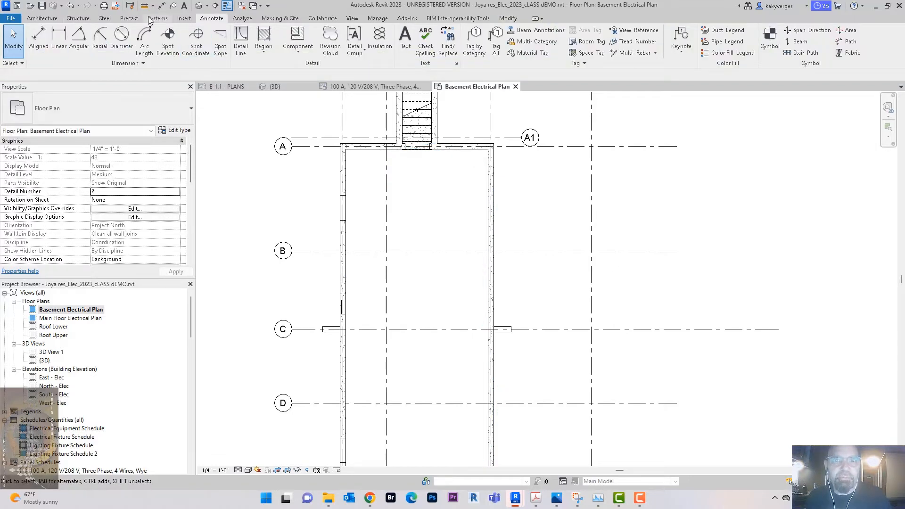
Step: Place a Receptacle - 220V of type Dyrer on the west wall's vertical inner face, between grids B and C just north of the panelboard
{"action": "left_click", "coordinate": [155, 19]}
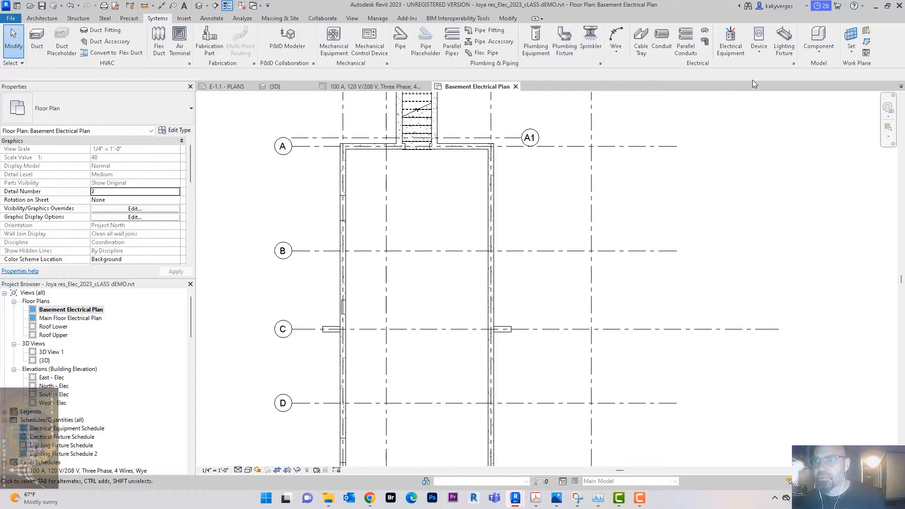
{"action": "left_click", "coordinate": [737, 46]}
{"action": "key", "text": "Escape"}
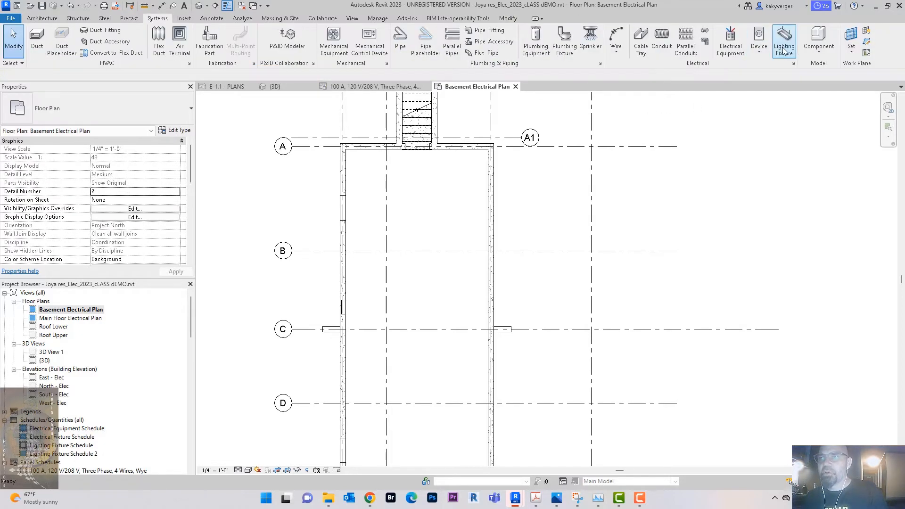
{"action": "left_click", "coordinate": [759, 40]}
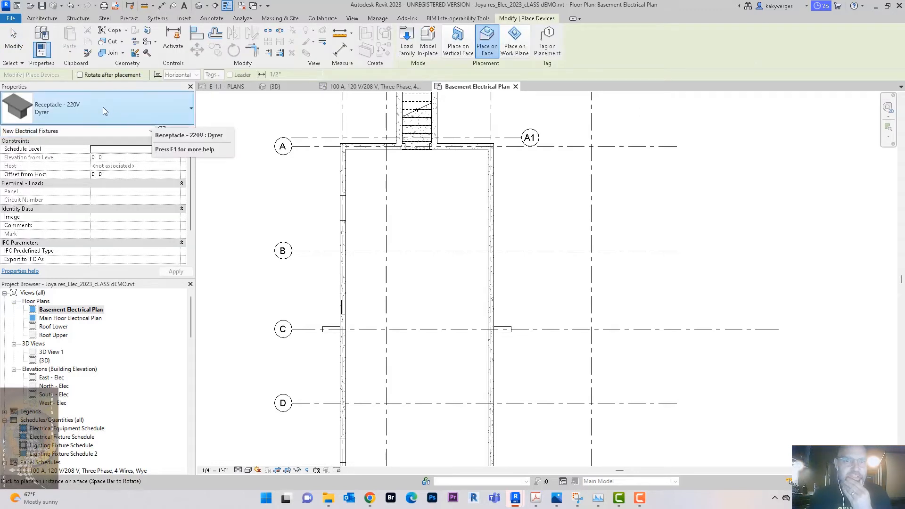
{"action": "middle_click_drag", "start_coordinate": [409, 346], "coordinate": [411, 266]}
{"action": "scroll", "coordinate": [363, 224], "scroll_direction": "up", "scroll_amount": 3}
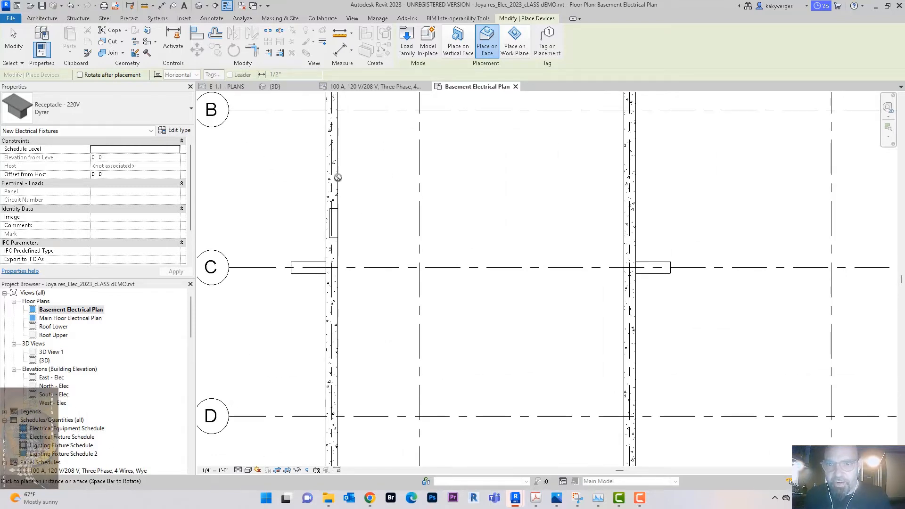
{"action": "left_click", "coordinate": [465, 47]}
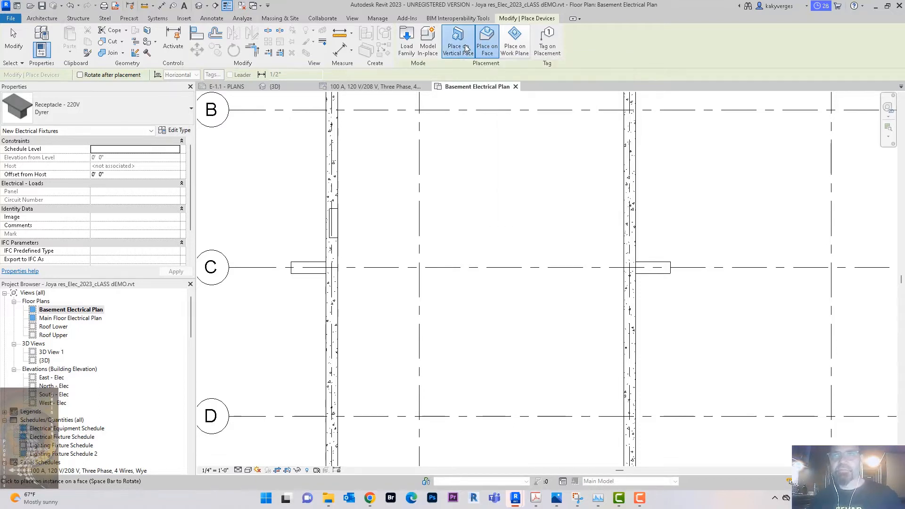
{"action": "left_click", "coordinate": [345, 184]}
{"action": "scroll", "coordinate": [406, 264], "scroll_direction": "up", "scroll_amount": 3}
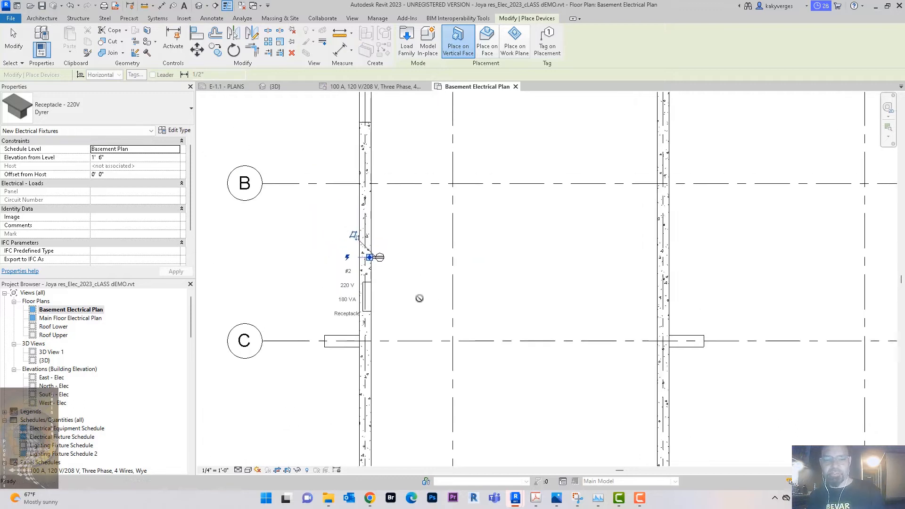
{"action": "scroll", "coordinate": [389, 292], "scroll_direction": "up", "scroll_amount": 1}
{"action": "scroll", "coordinate": [388, 292], "scroll_direction": "up", "scroll_amount": 2}
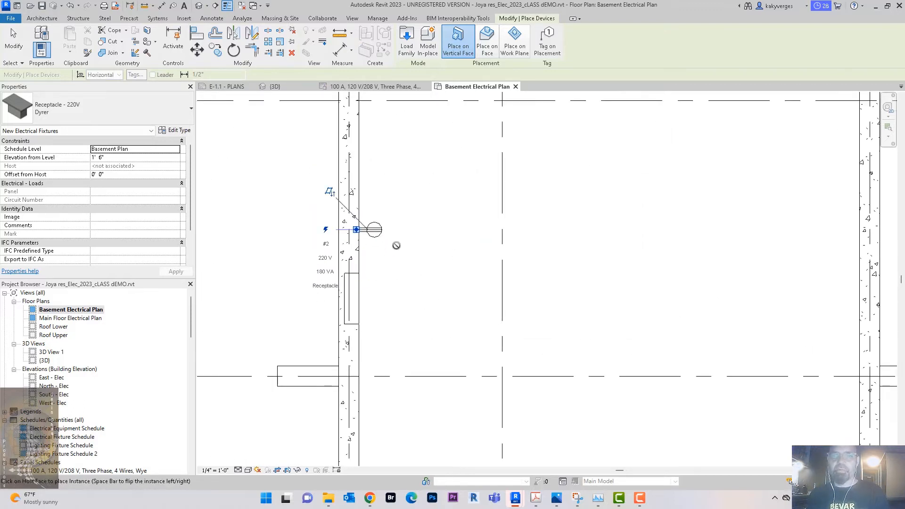
Step: Place a standard Duplex Receptacle on the west wall, just north of the 220V receptacle
{"action": "left_click", "coordinate": [152, 108]}
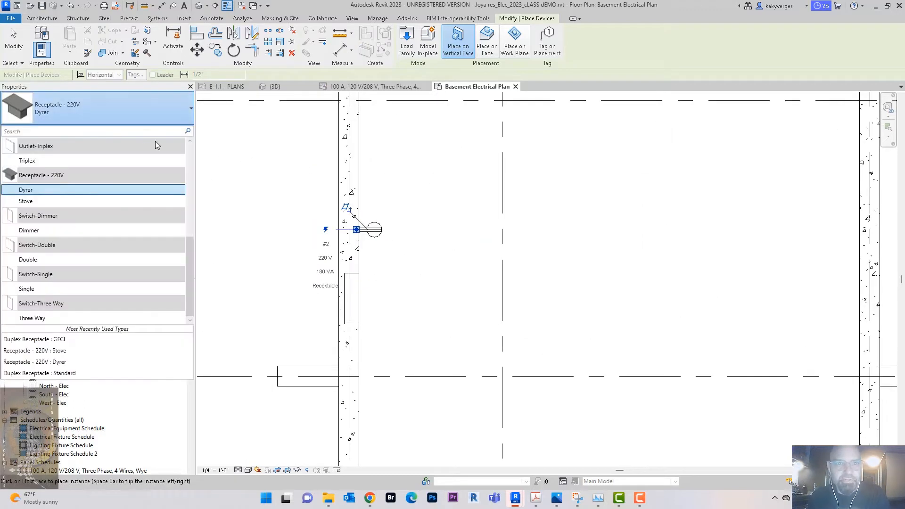
{"action": "scroll", "coordinate": [139, 207], "scroll_direction": "up", "scroll_amount": 5}
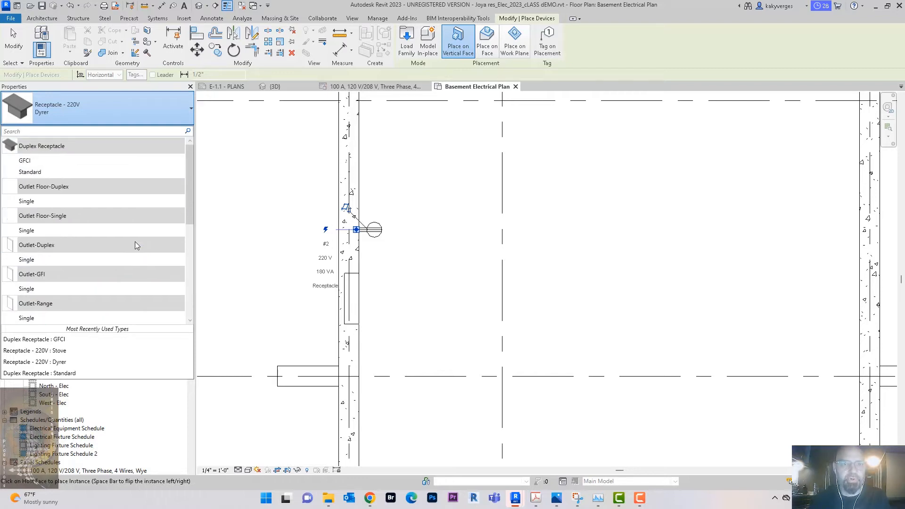
{"action": "left_click", "coordinate": [104, 173]}
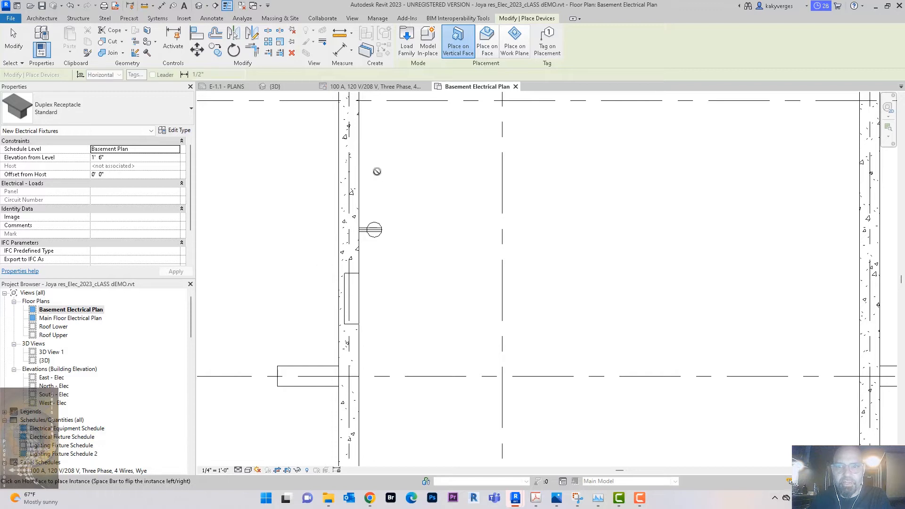
{"action": "left_click", "coordinate": [360, 172]}
Step: Place three standard Duplex Receptacles along the east wall's inner face and finish placing devices
{"action": "scroll", "coordinate": [417, 246], "scroll_direction": "down", "scroll_amount": 3}
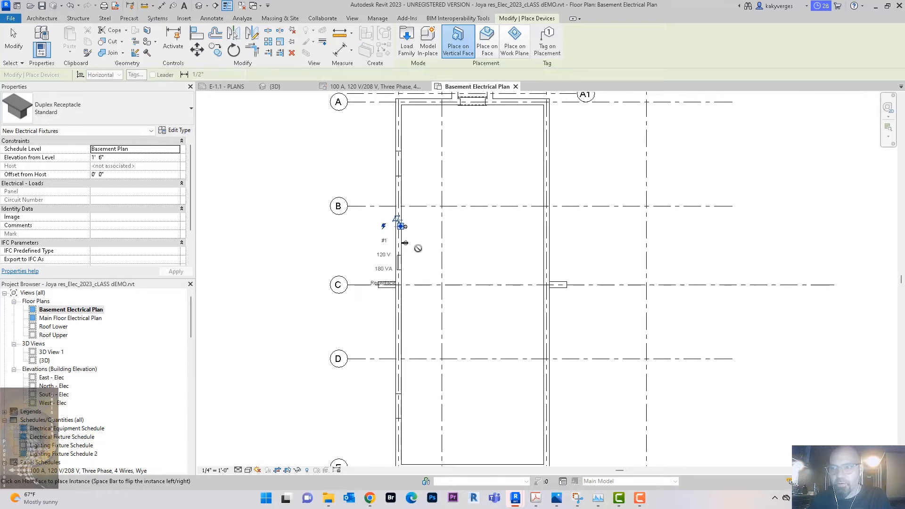
{"action": "left_click", "coordinate": [541, 233]}
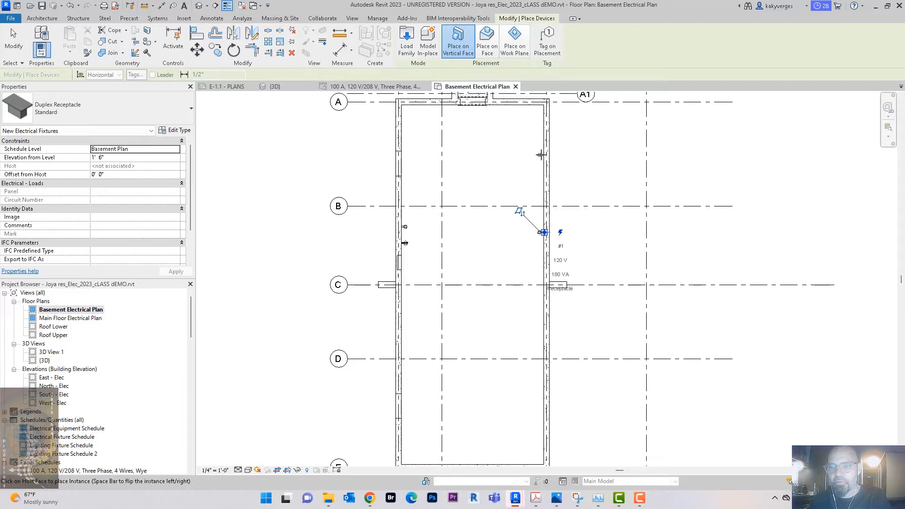
{"action": "left_click", "coordinate": [541, 154]}
{"action": "left_click", "coordinate": [540, 396]}
{"action": "key", "text": "Escape"}
{"action": "key", "text": "Escape"}
Step: Add an aligned dimension chain from the south wall through the three east-wall receptacles to the north wall, placed inside the room
{"action": "left_click", "coordinate": [215, 19]}
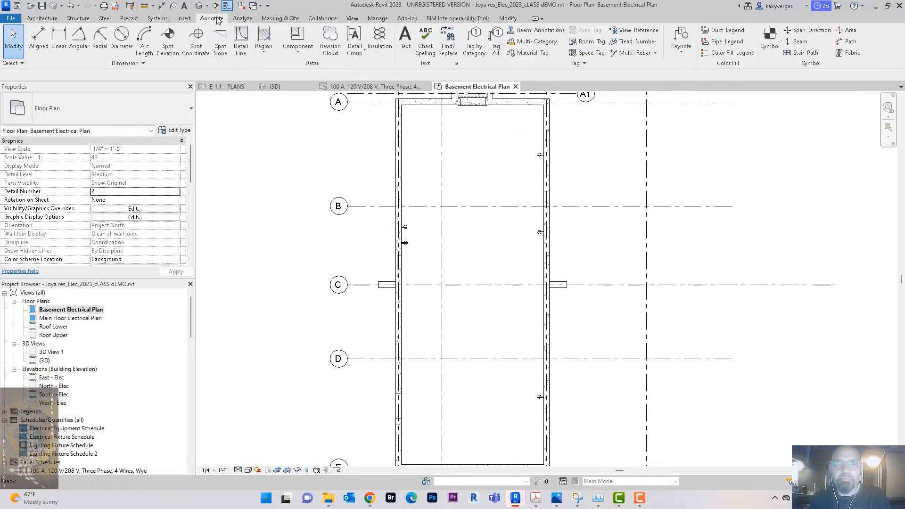
{"action": "left_click", "coordinate": [39, 38]}
{"action": "middle_click_drag", "start_coordinate": [476, 248], "coordinate": [452, 199]}
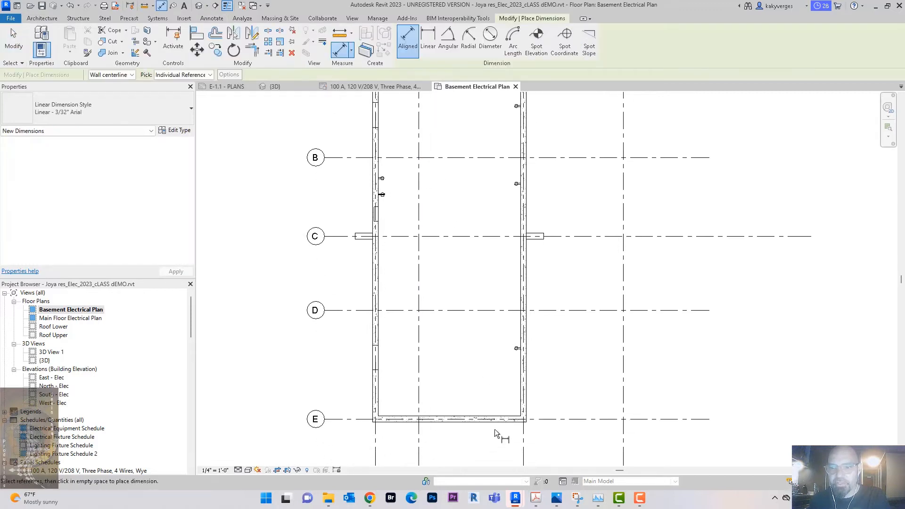
{"action": "scroll", "coordinate": [496, 424], "scroll_direction": "down", "scroll_amount": 2}
{"action": "left_click", "coordinate": [512, 367]}
{"action": "left_click", "coordinate": [512, 243]}
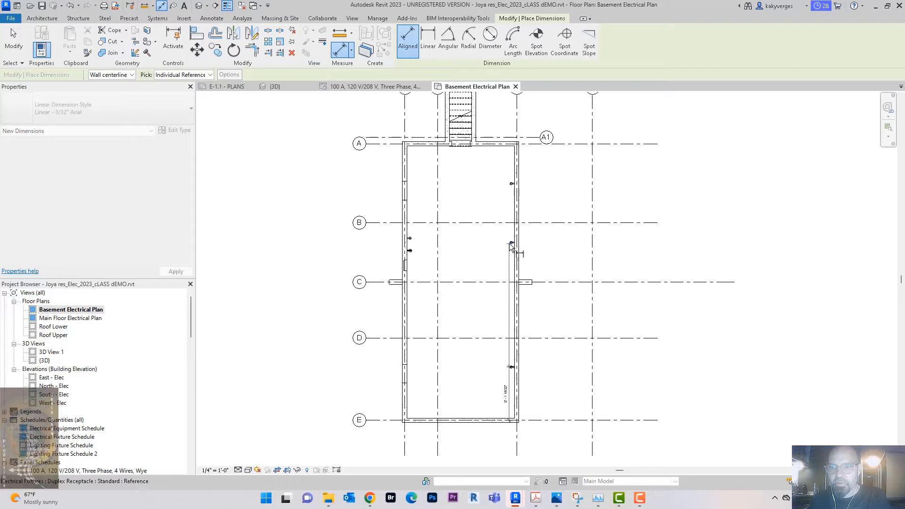
{"action": "left_click", "coordinate": [512, 184]}
{"action": "left_click", "coordinate": [498, 144]}
{"action": "left_click", "coordinate": [476, 304]}
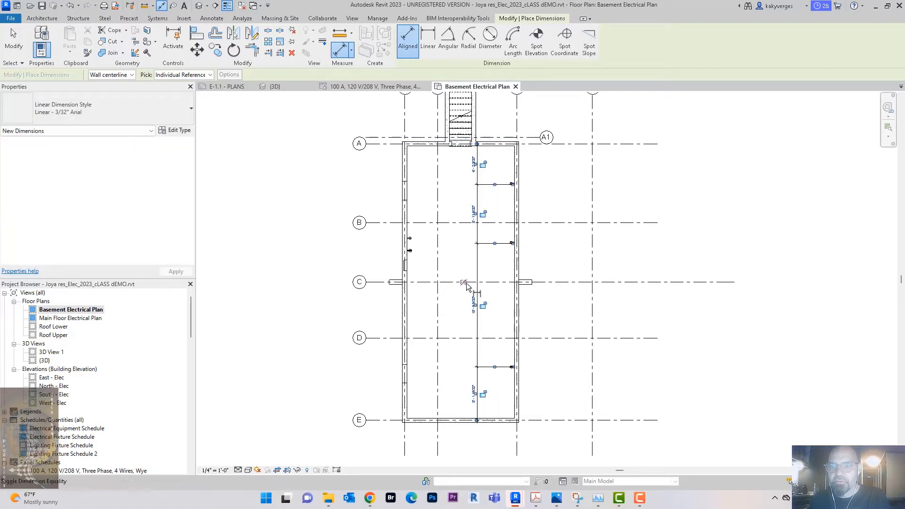
Step: Make the spacing in the receptacle dimension chain equal, remove the constraints to the linked model and finish dimensioning
{"action": "left_click", "coordinate": [463, 283]}
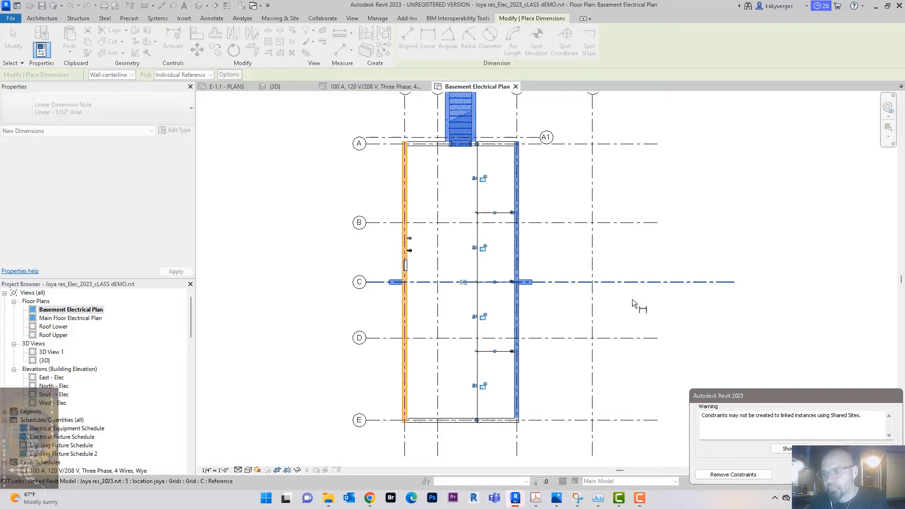
{"action": "middle_click_drag", "start_coordinate": [593, 244], "coordinate": [574, 262]}
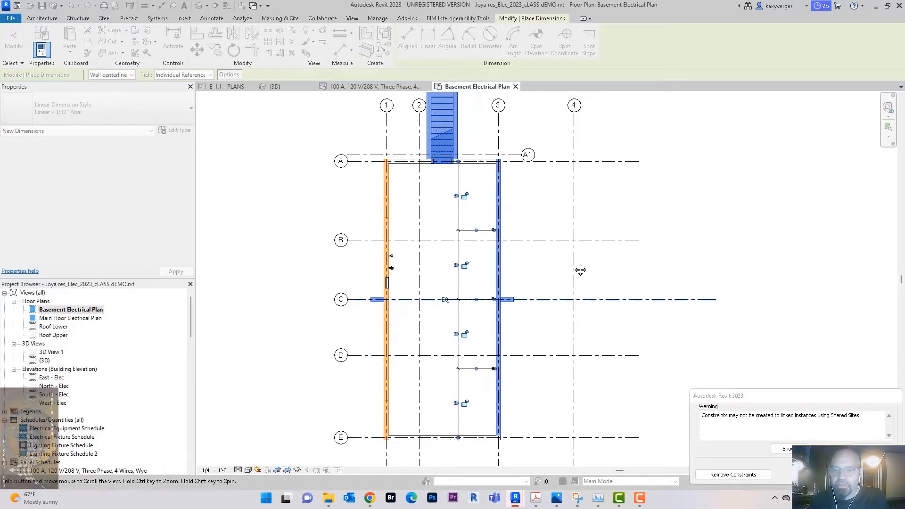
{"action": "scroll", "coordinate": [522, 286], "scroll_direction": "up", "scroll_amount": 2}
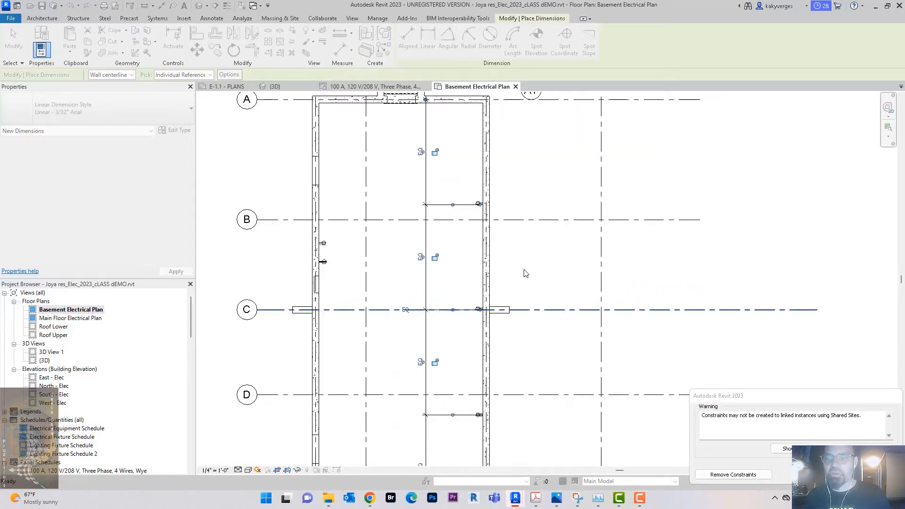
{"action": "scroll", "coordinate": [525, 274], "scroll_direction": "down", "scroll_amount": 2}
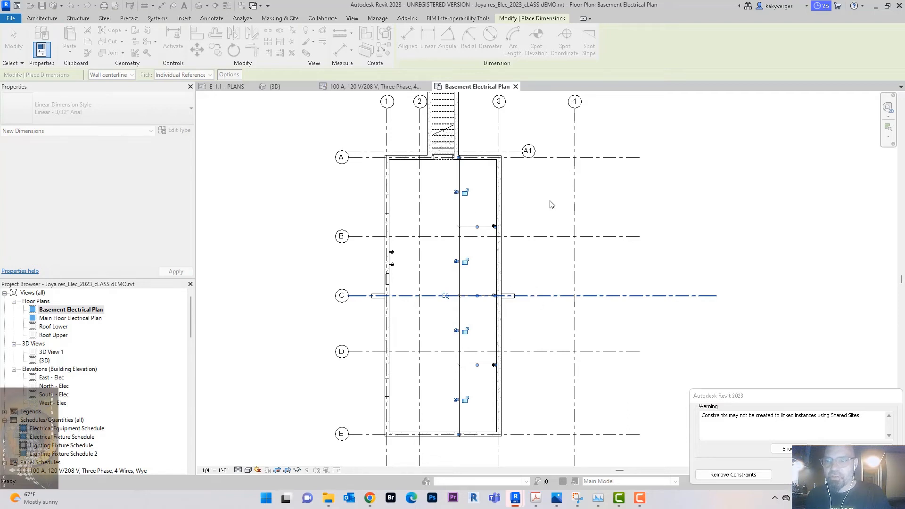
{"action": "left_click", "coordinate": [753, 475]}
{"action": "key", "text": "Escape"}
Step: Delete the equal-spacing dimension chain for the east-wall receptacles
{"action": "left_click", "coordinate": [459, 212]}
{"action": "key", "text": "Delete"}
{"action": "middle_click_drag", "start_coordinate": [521, 198], "coordinate": [495, 195]}
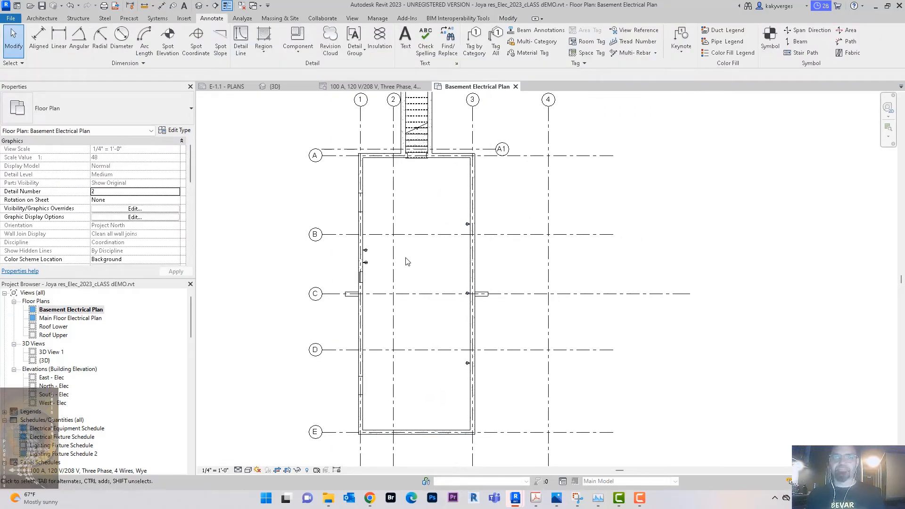
{"action": "scroll", "coordinate": [400, 246], "scroll_direction": "up", "scroll_amount": 4}
{"action": "scroll", "coordinate": [381, 262], "scroll_direction": "down", "scroll_amount": 4}
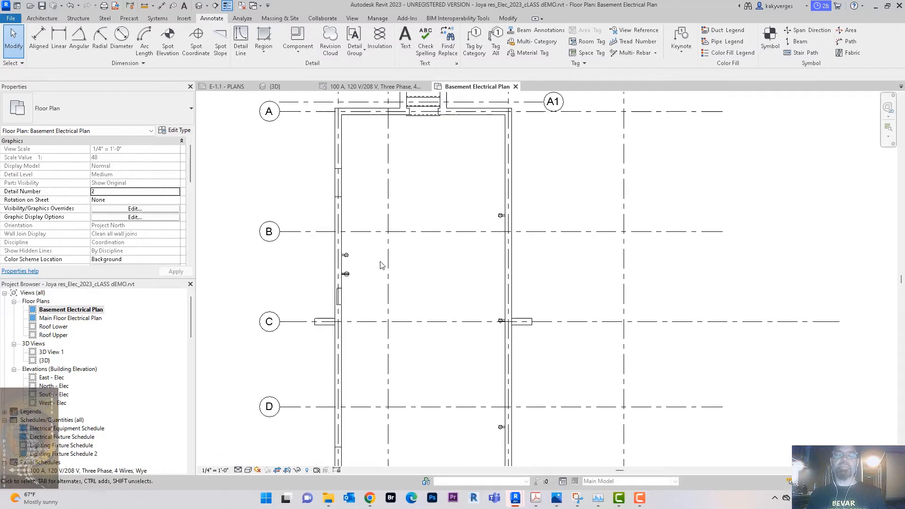
Step: Open the 3D view and temporarily hide the basement ceiling to inspect the fixtures inside the walls
{"action": "left_click", "coordinate": [198, 5]}
{"action": "mouse_move", "coordinate": [556, 297]}
{"action": "middle_mouse_down", "text": "shift"}
{"action": "mouse_move", "coordinate": [546, 262]}
{"action": "mouse_move", "coordinate": [550, 282]}
{"action": "middle_mouse_up", "text": "shift"}
{"action": "left_click", "coordinate": [411, 238]}
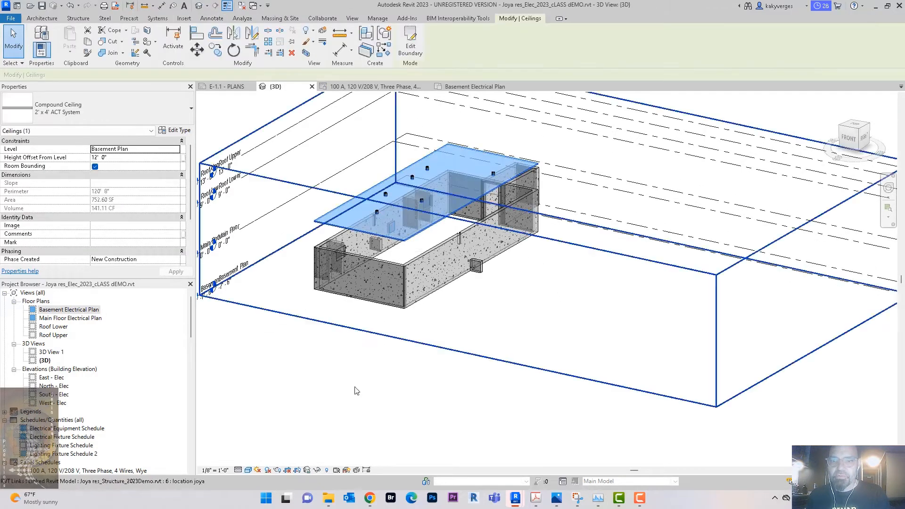
{"action": "left_click", "coordinate": [317, 470]}
{"action": "left_click", "coordinate": [337, 447]}
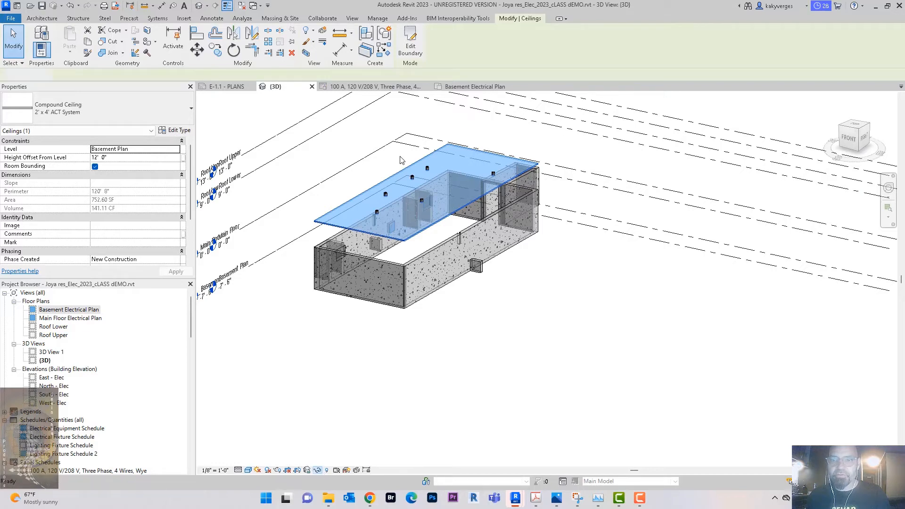
{"action": "scroll", "coordinate": [558, 323], "scroll_direction": "up", "scroll_amount": 5}
{"action": "middle_click_drag", "start_coordinate": [559, 323], "coordinate": [588, 353], "text": "shift"}
{"action": "scroll", "coordinate": [552, 362], "scroll_direction": "down", "scroll_amount": 1}
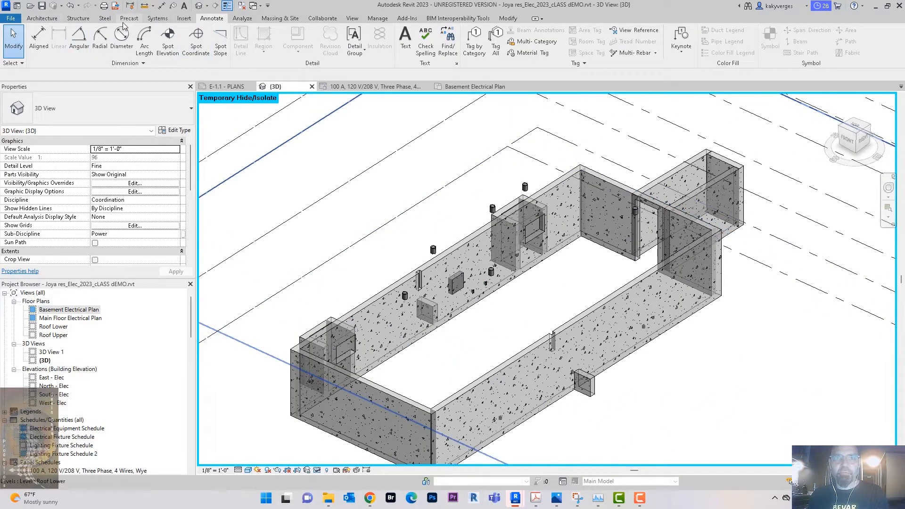
Step: In the basement electrical plan, place a Door lighting switch on the east wall, north of the northernmost receptacle
{"action": "left_click", "coordinate": [158, 19]}
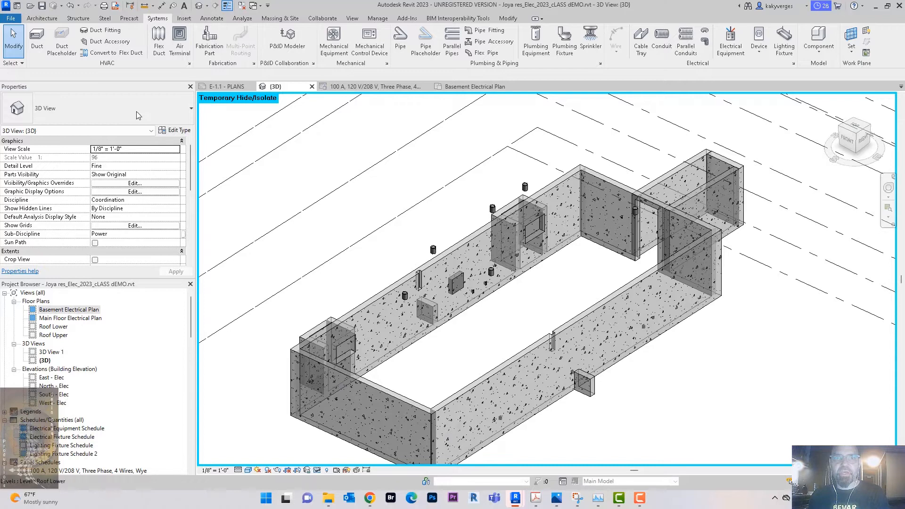
{"action": "left_click", "coordinate": [460, 87]}
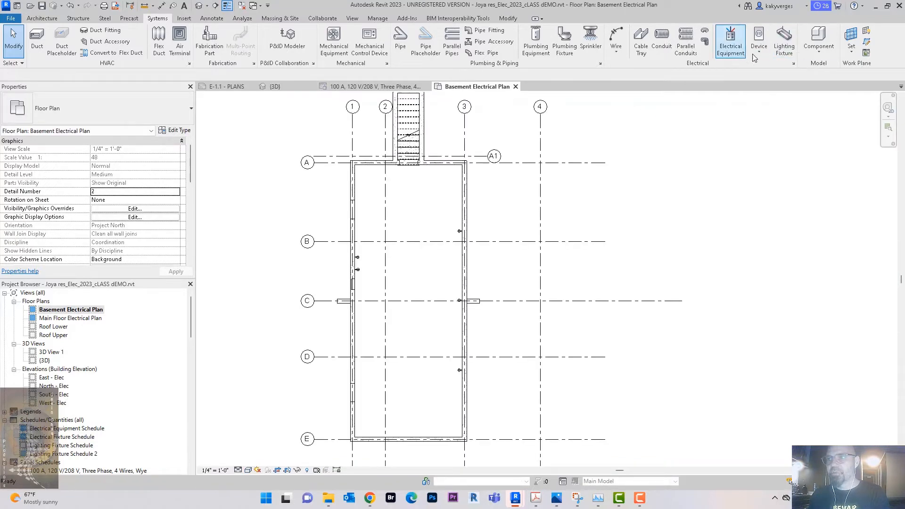
{"action": "left_click", "coordinate": [760, 51]}
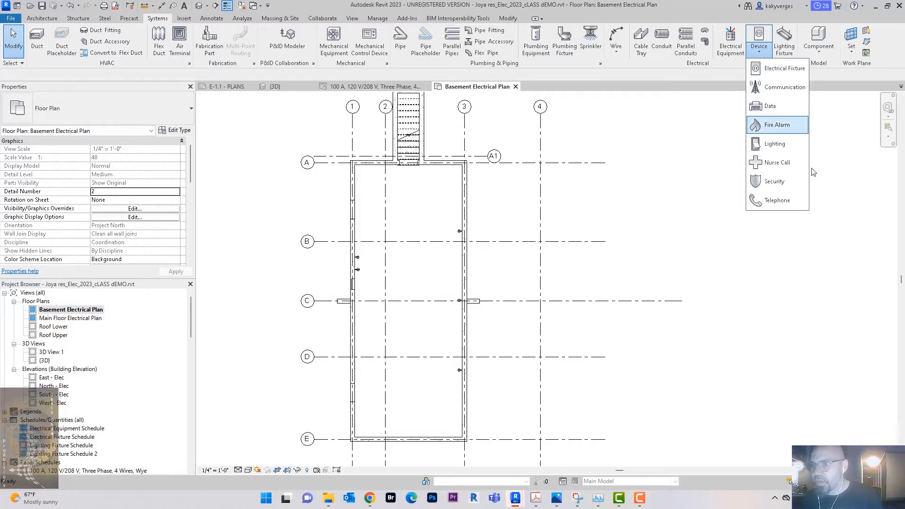
{"action": "left_click", "coordinate": [786, 145]}
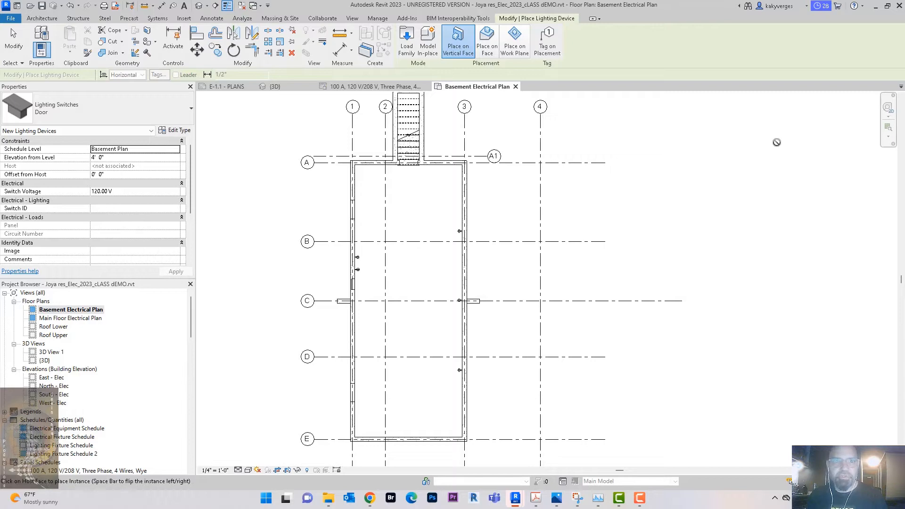
{"action": "scroll", "coordinate": [448, 191], "scroll_direction": "up", "scroll_amount": 3}
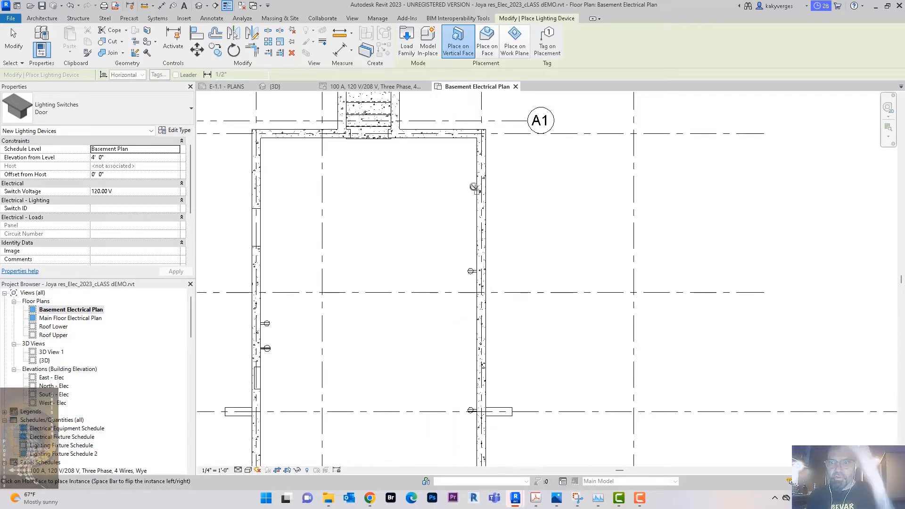
{"action": "scroll", "coordinate": [477, 189], "scroll_direction": "up", "scroll_amount": 2}
{"action": "key", "text": "Escape"}
{"action": "key", "text": "Escape"}
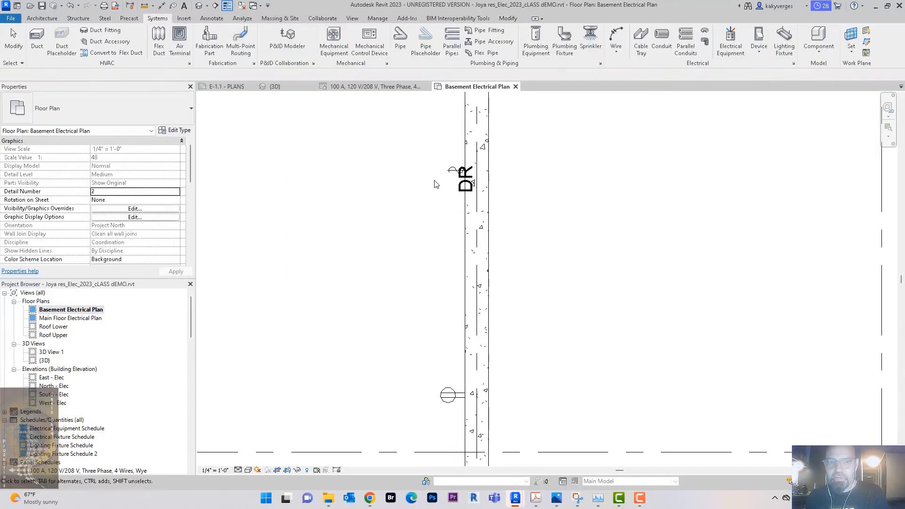
Step: Start a component similar to the placed door switch and examine the available lighting switch and device types without placing one
{"action": "left_click", "coordinate": [450, 171]}
{"action": "right_click", "coordinate": [451, 171]}
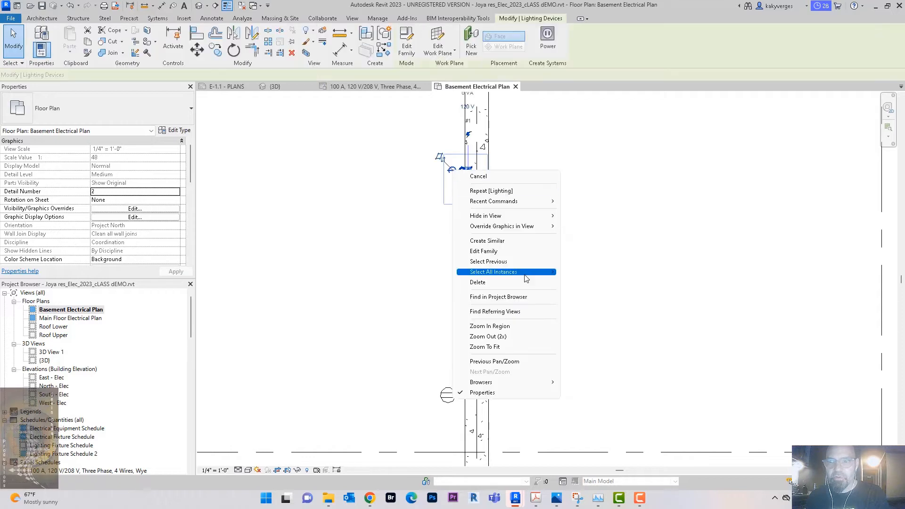
{"action": "left_click", "coordinate": [518, 245]}
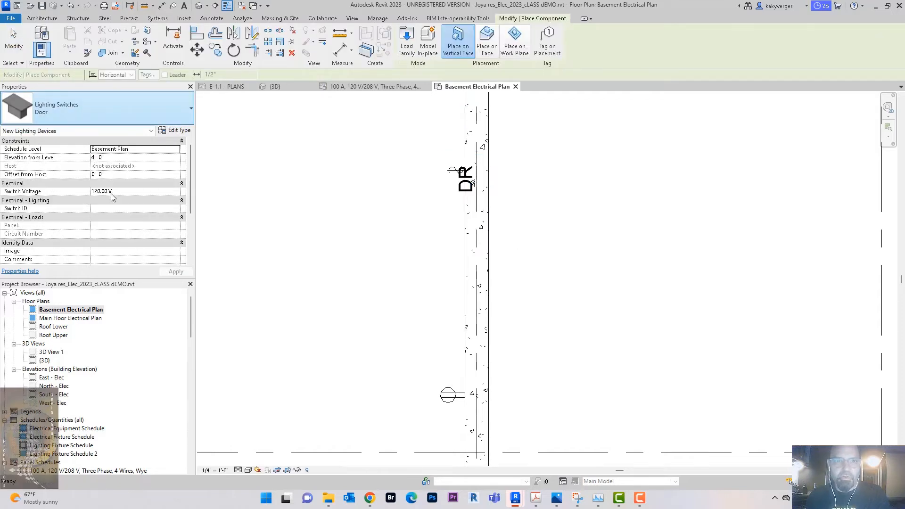
{"action": "left_click", "coordinate": [83, 107]}
{"action": "mouse_move", "coordinate": [118, 201]}
{"action": "scroll", "coordinate": [85, 201], "scroll_direction": "down", "scroll_amount": 3}
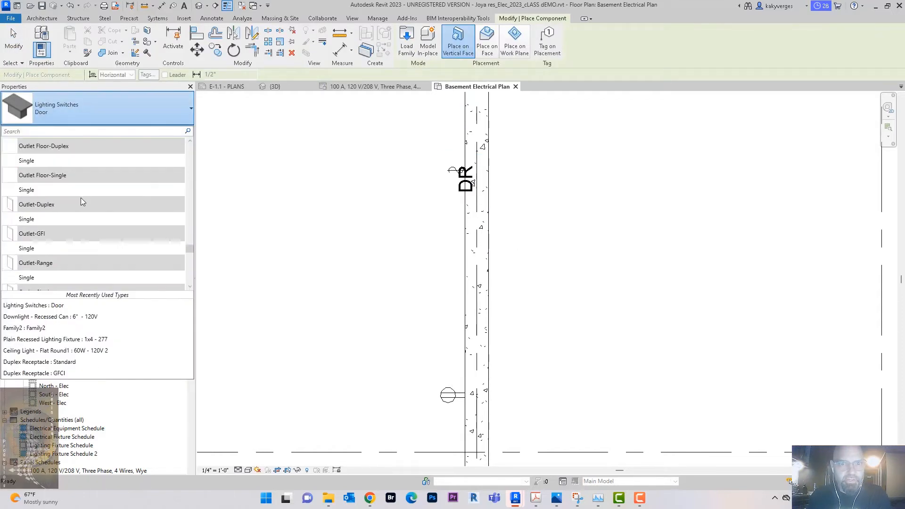
{"action": "scroll", "coordinate": [84, 202], "scroll_direction": "down", "scroll_amount": 2}
{"action": "scroll", "coordinate": [83, 202], "scroll_direction": "up", "scroll_amount": 4}
{"action": "scroll", "coordinate": [84, 201], "scroll_direction": "up", "scroll_amount": 3}
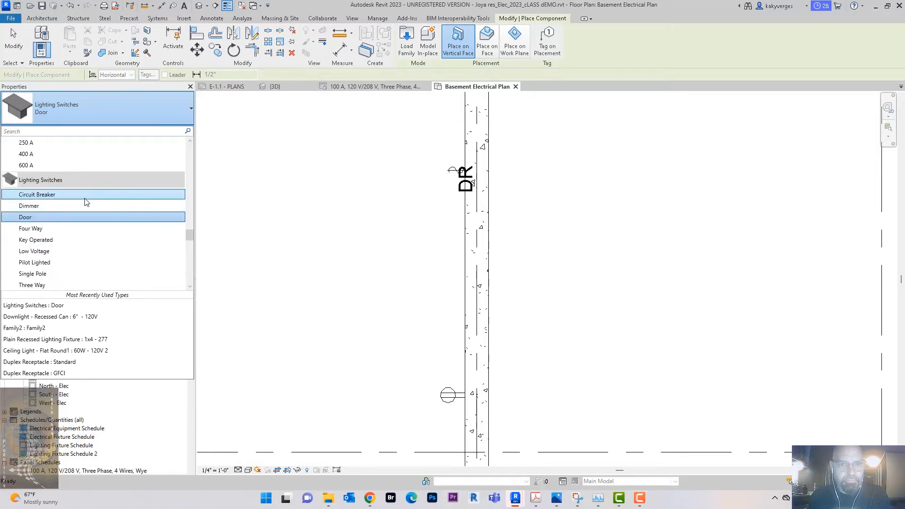
{"action": "scroll", "coordinate": [116, 241], "scroll_direction": "up", "scroll_amount": 3}
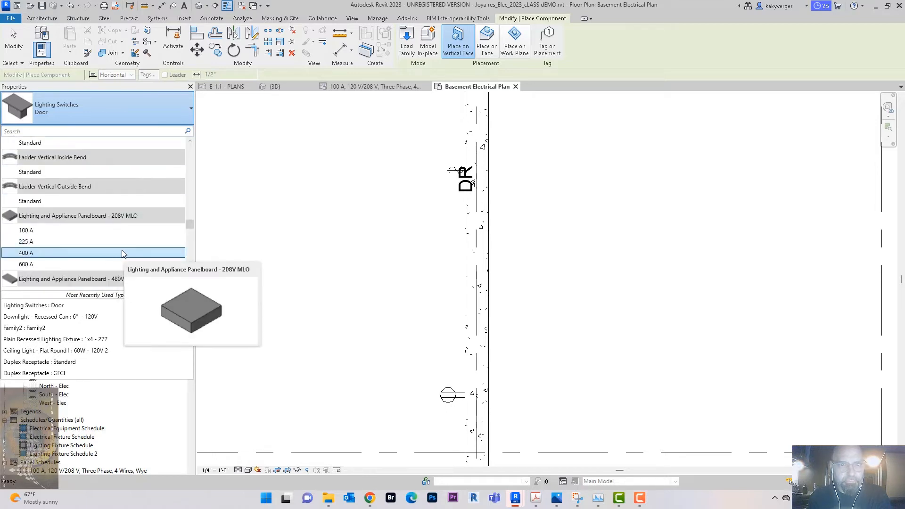
{"action": "scroll", "coordinate": [127, 250], "scroll_direction": "up", "scroll_amount": 3}
{"action": "scroll", "coordinate": [131, 247], "scroll_direction": "up", "scroll_amount": 2}
{"action": "key", "text": "Escape"}
{"action": "key", "text": "Escape"}
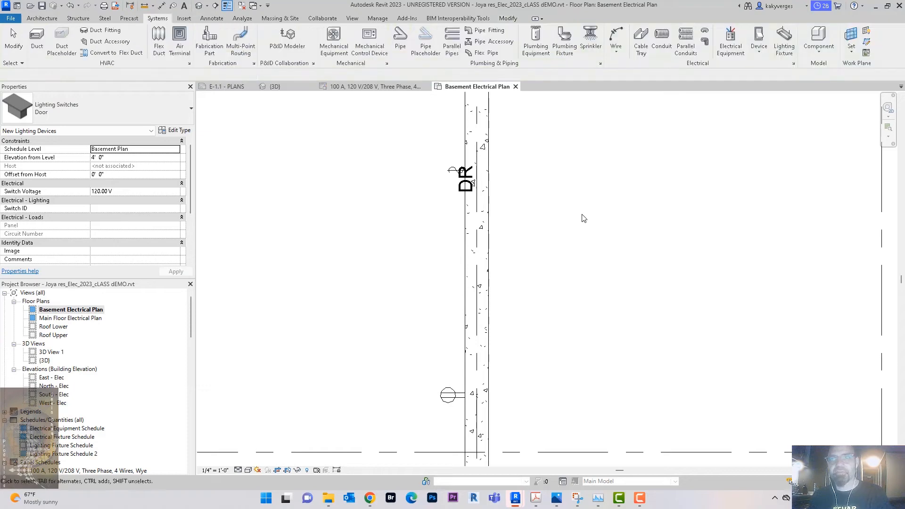
Step: In the 3D view, create a power circuit for the southernmost recessed can downlight in the basement
{"action": "scroll", "coordinate": [580, 221], "scroll_direction": "down", "scroll_amount": 4}
{"action": "middle_click_drag", "start_coordinate": [521, 231], "coordinate": [478, 232]}
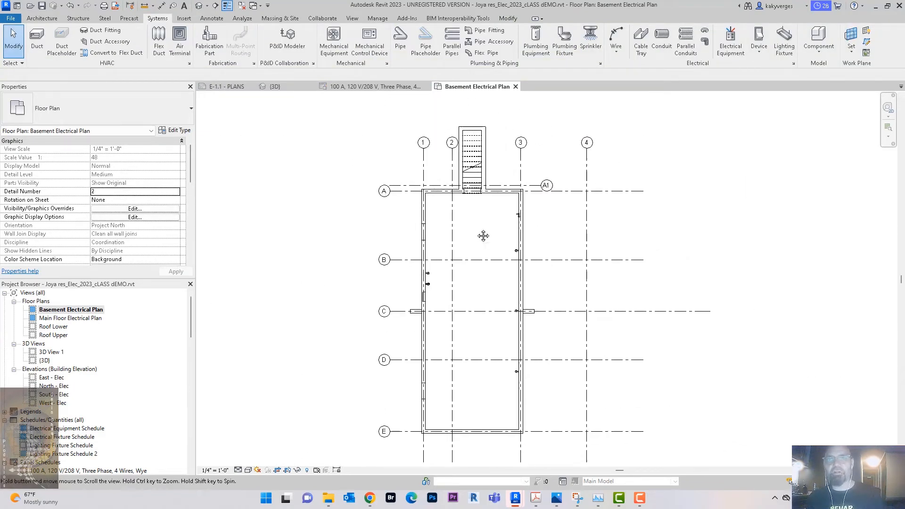
{"action": "left_click", "coordinate": [198, 5]}
{"action": "mouse_move", "coordinate": [550, 279]}
{"action": "middle_mouse_down", "text": "shift"}
{"action": "mouse_move", "coordinate": [563, 280]}
{"action": "mouse_move", "coordinate": [553, 231]}
{"action": "mouse_move", "coordinate": [542, 221]}
{"action": "mouse_move", "coordinate": [552, 247]}
{"action": "middle_mouse_up", "text": "shift"}
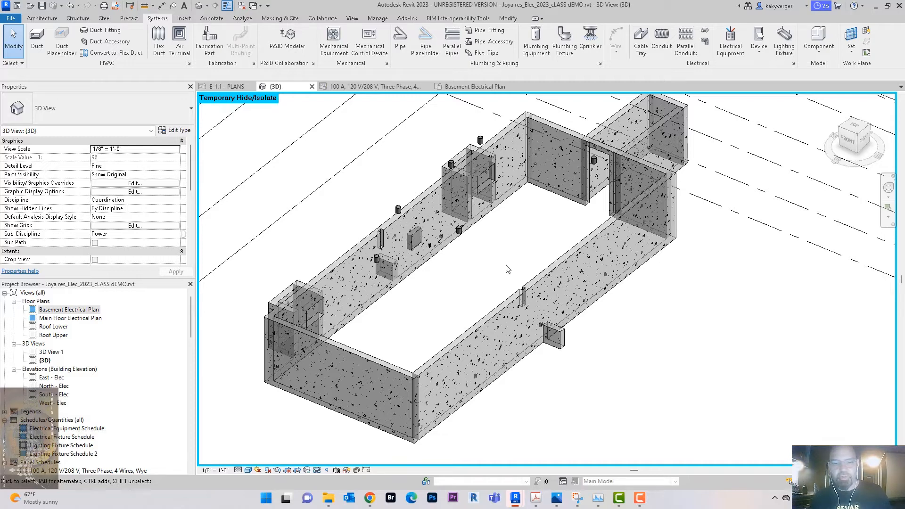
{"action": "middle_click_drag", "start_coordinate": [513, 259], "coordinate": [529, 261], "text": "shift"}
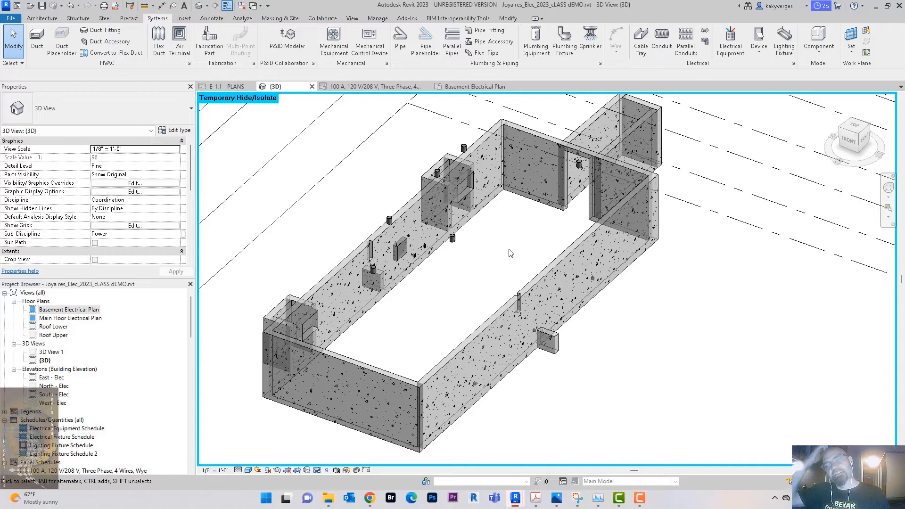
{"action": "mouse_move", "coordinate": [511, 233]}
{"action": "middle_mouse_down"}
{"action": "mouse_move", "coordinate": [544, 298]}
{"action": "mouse_move", "coordinate": [521, 293]}
{"action": "mouse_move", "coordinate": [598, 289]}
{"action": "mouse_move", "coordinate": [529, 253]}
{"action": "mouse_move", "coordinate": [530, 282]}
{"action": "mouse_move", "coordinate": [543, 282]}
{"action": "middle_mouse_up"}
{"action": "scroll", "coordinate": [608, 278], "scroll_direction": "down", "scroll_amount": 1}
{"action": "middle_click_drag", "start_coordinate": [623, 304], "coordinate": [614, 283]}
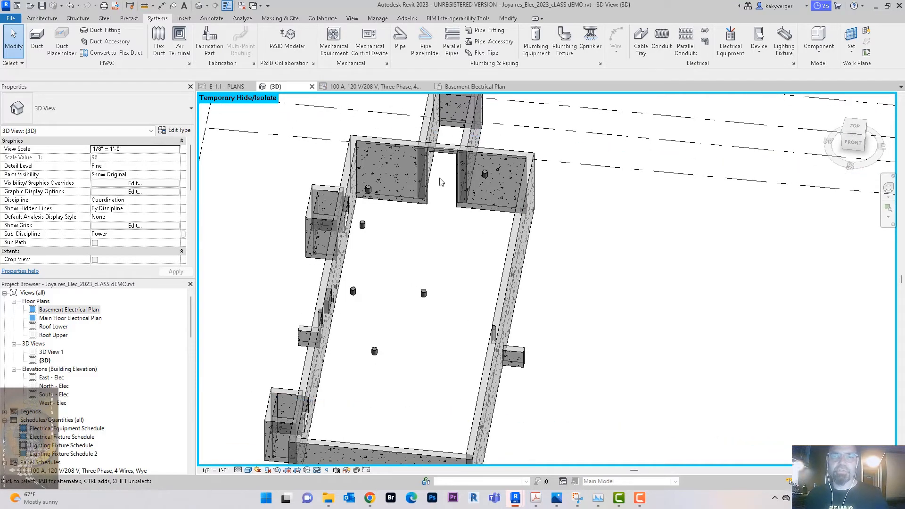
{"action": "left_click", "coordinate": [376, 353]}
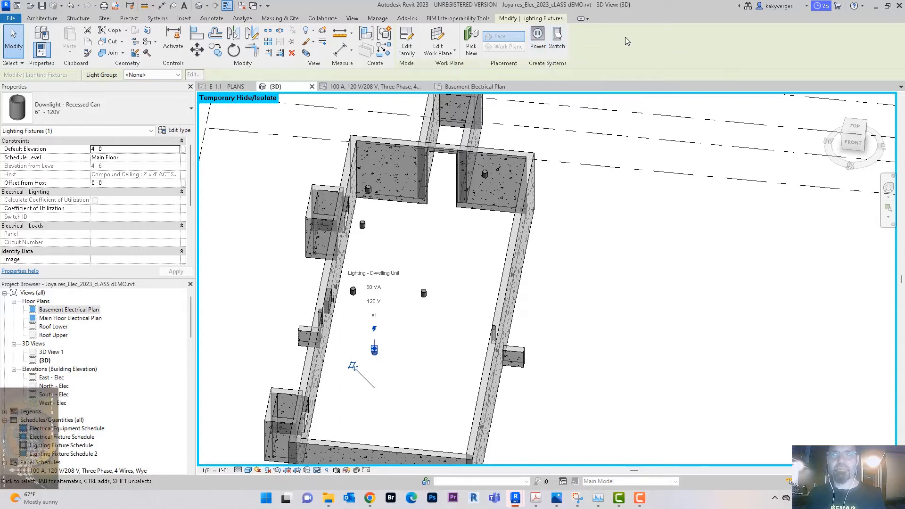
{"action": "left_click", "coordinate": [539, 46]}
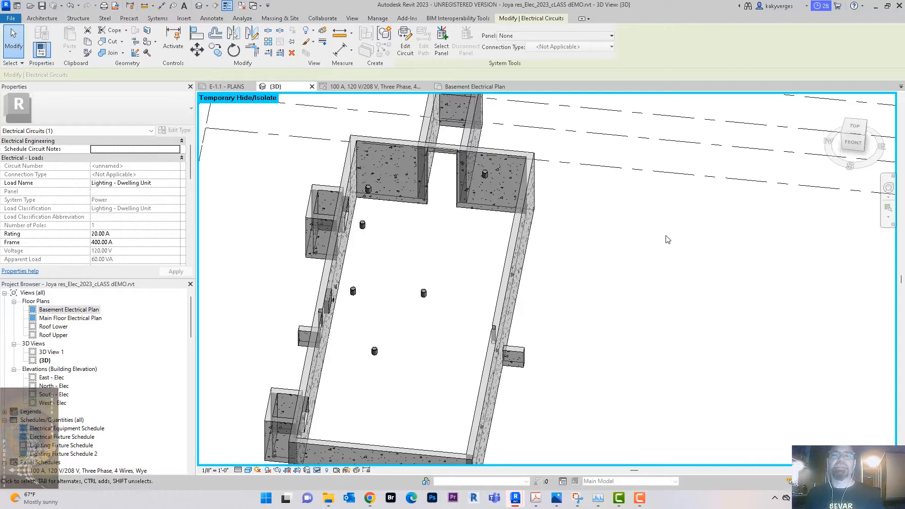
Step: Assign the downlight's power circuit to the basement panelboard and check the available connection types
{"action": "middle_click_drag", "start_coordinate": [605, 264], "coordinate": [559, 232], "text": "shift"}
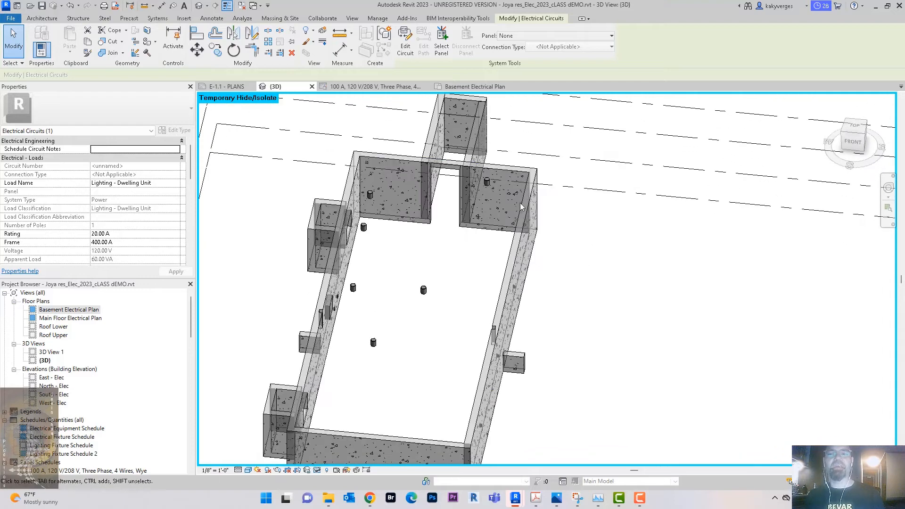
{"action": "scroll", "coordinate": [455, 229], "scroll_direction": "up", "scroll_amount": 2}
{"action": "middle_click_drag", "start_coordinate": [461, 228], "coordinate": [452, 232], "text": "shift"}
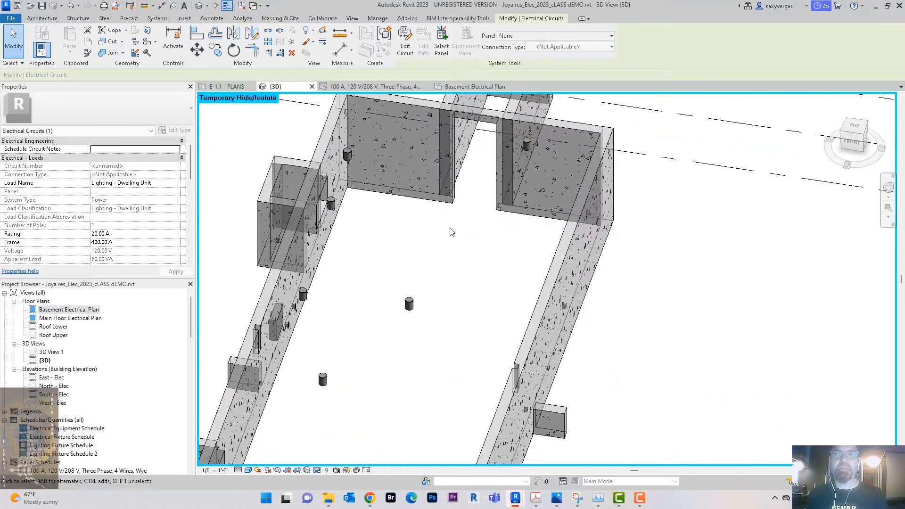
{"action": "left_click", "coordinate": [607, 39]}
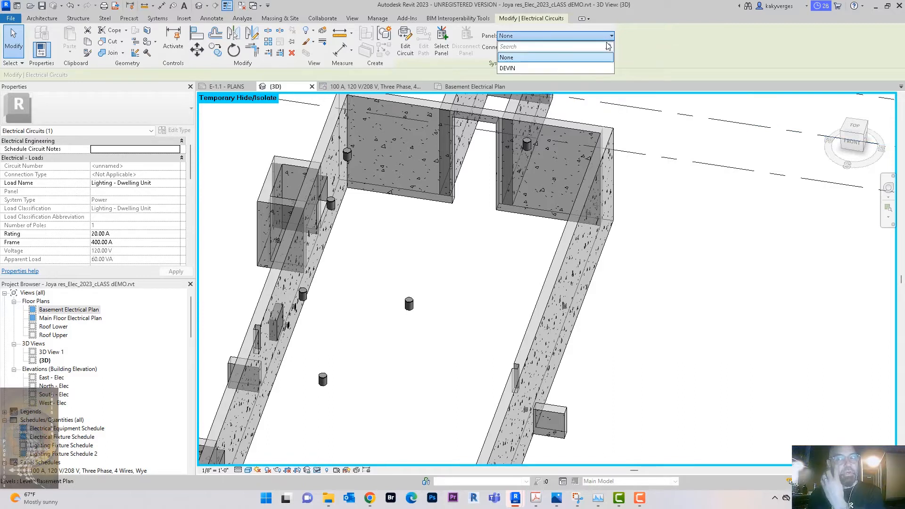
{"action": "left_click", "coordinate": [553, 68]}
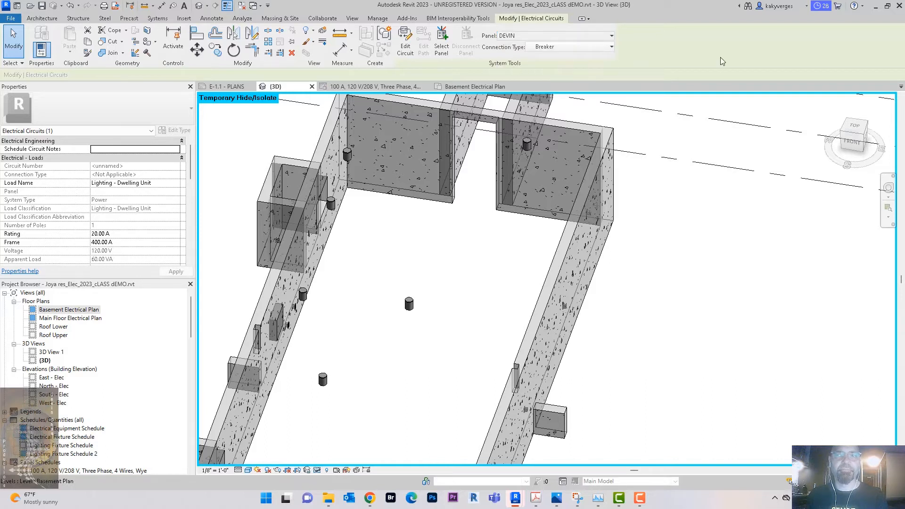
{"action": "left_click", "coordinate": [596, 48]}
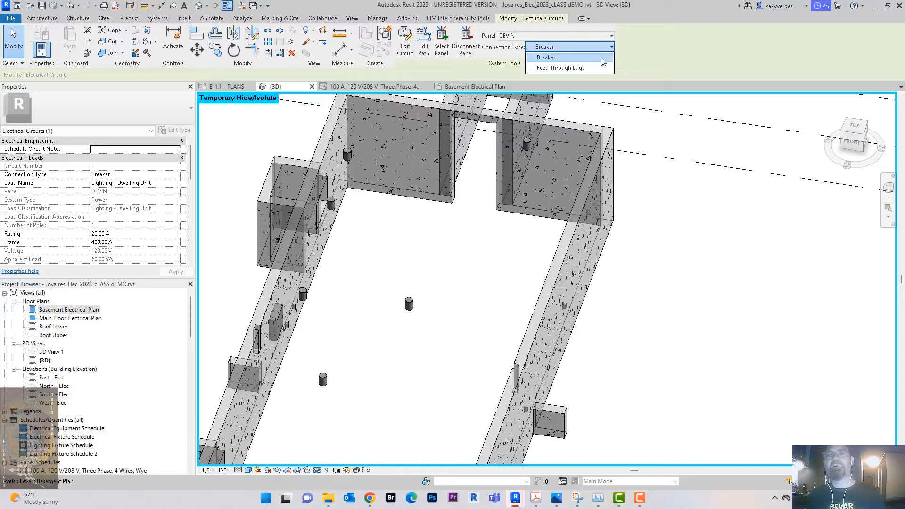
{"action": "left_click", "coordinate": [683, 8]}
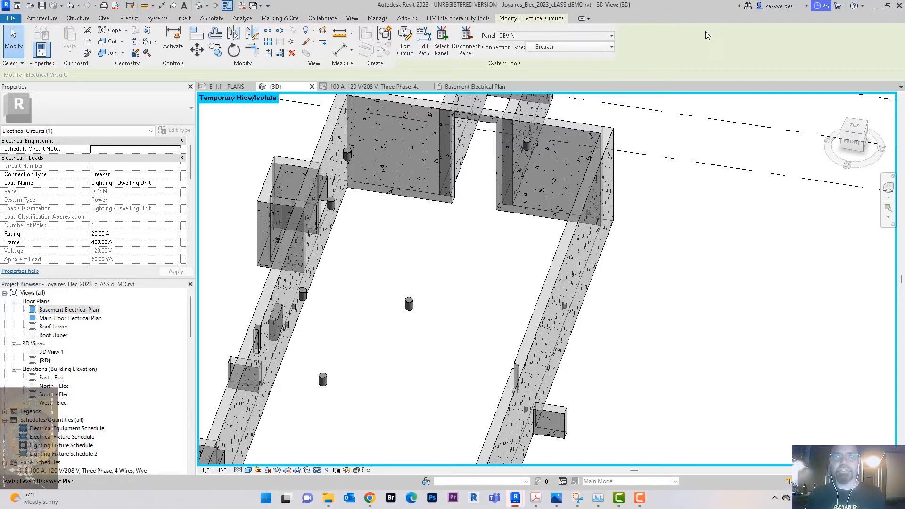
Step: Change the description of circuit 1 in the branch panel schedule to BASEMENT LIGHTS
{"action": "scroll", "coordinate": [652, 211], "scroll_direction": "down", "scroll_amount": 5}
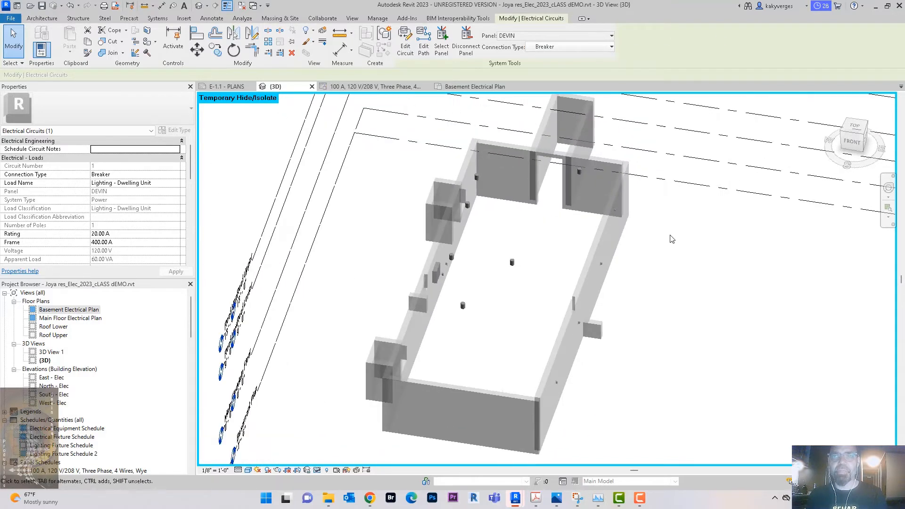
{"action": "middle_click_drag", "start_coordinate": [693, 267], "coordinate": [675, 257], "text": "shift"}
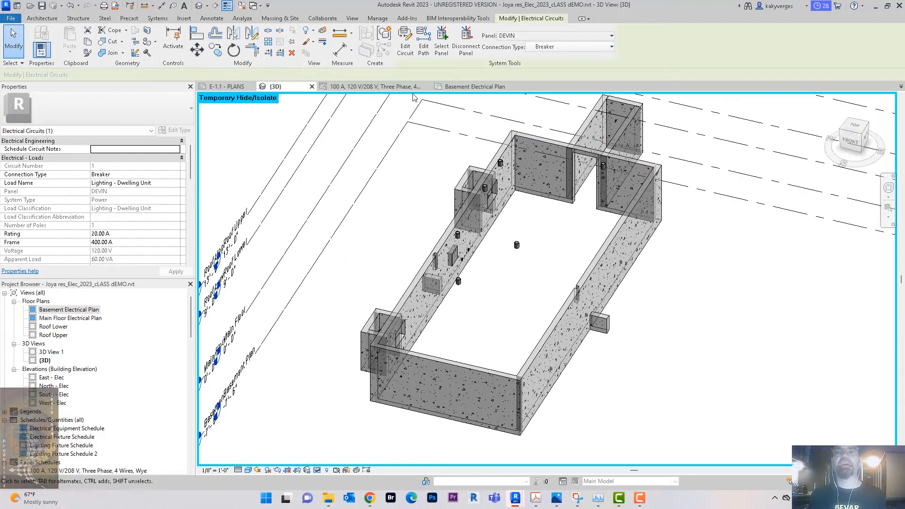
{"action": "left_click", "coordinate": [390, 87]}
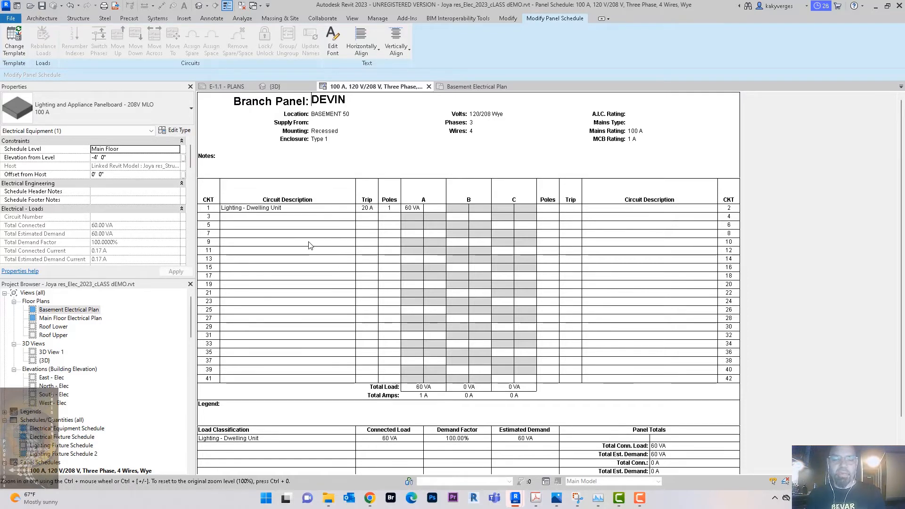
{"action": "double_click", "coordinate": [304, 208]}
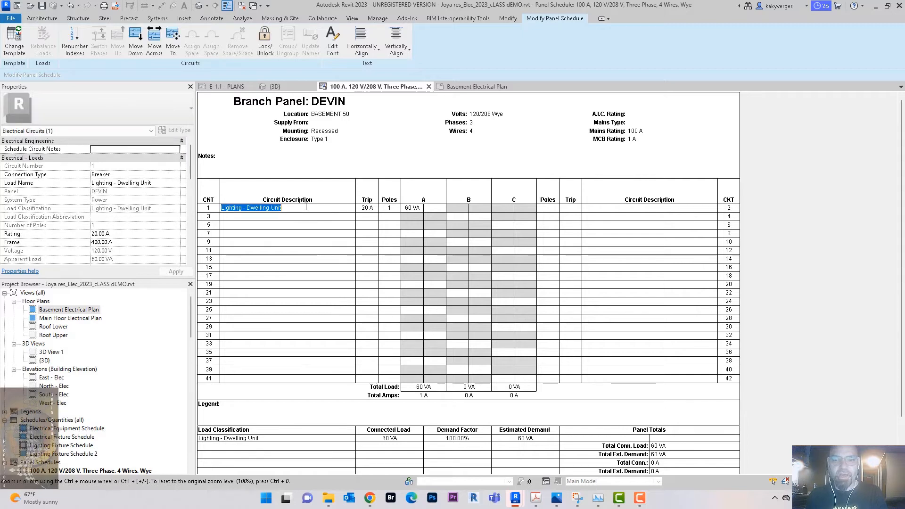
{"action": "type", "text": "b"}
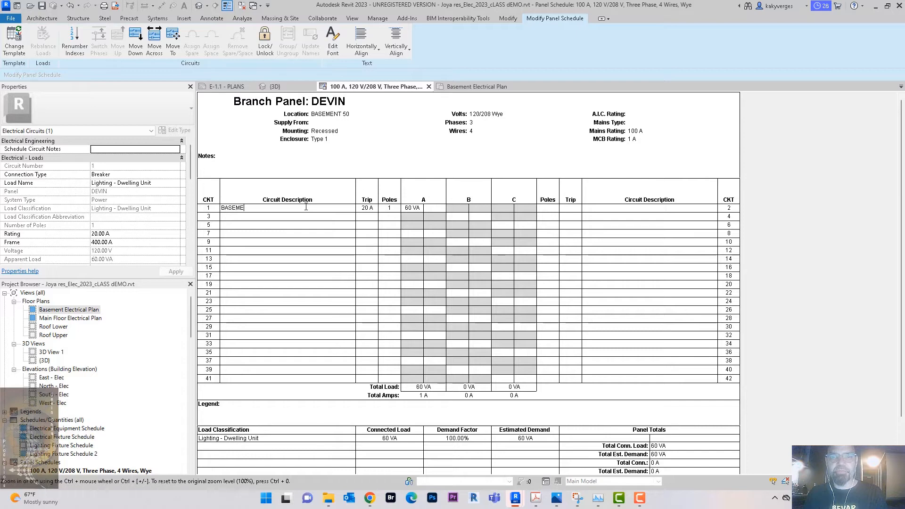
{"action": "key", "text": "Return"}
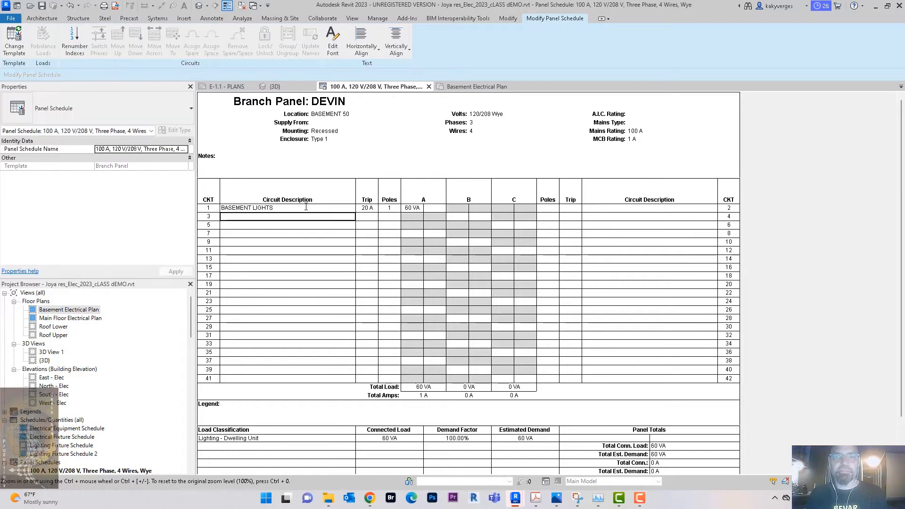
Step: In the 3D view, inspect the power circuit data of the individual basement recessed can downlights
{"action": "left_click", "coordinate": [281, 88]}
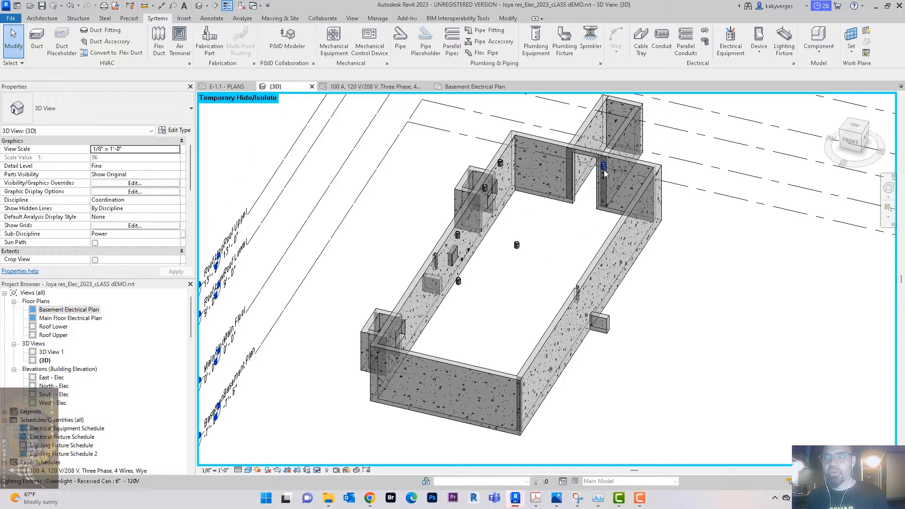
{"action": "left_click", "coordinate": [648, 253]}
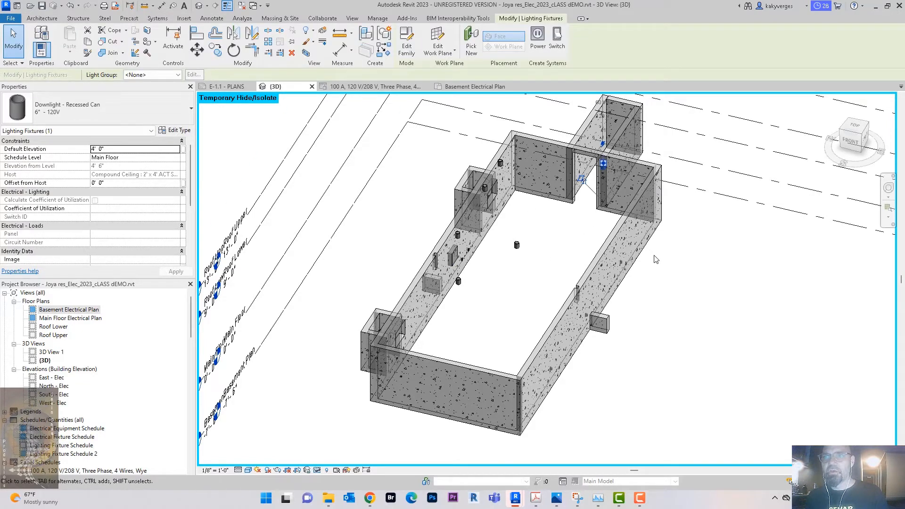
{"action": "left_click", "coordinate": [501, 165]}
{"action": "left_click", "coordinate": [516, 245]}
{"action": "scroll", "coordinate": [525, 257], "scroll_direction": "up", "scroll_amount": 2}
{"action": "scroll", "coordinate": [525, 257], "scroll_direction": "up", "scroll_amount": 1}
{"action": "left_click", "coordinate": [409, 220]}
{"action": "left_click", "coordinate": [413, 301]}
{"action": "scroll", "coordinate": [467, 348], "scroll_direction": "down", "scroll_amount": 1}
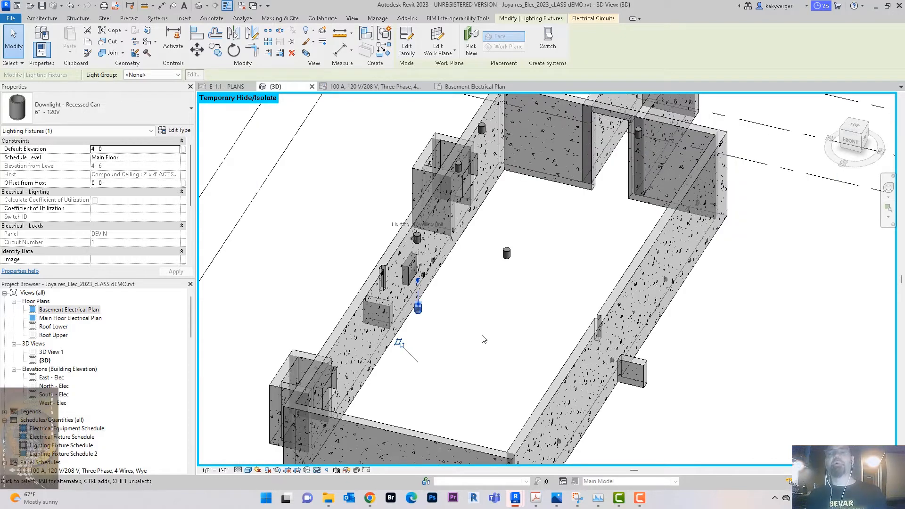
{"action": "left_click", "coordinate": [484, 339]}
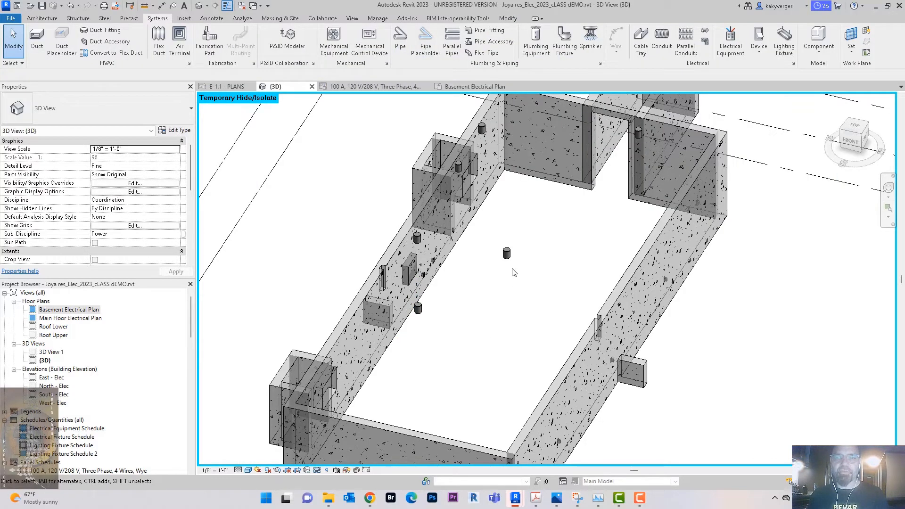
Step: Try a separate power circuit for the central basement downlight, compare it in the panel schedule and undo it
{"action": "left_click", "coordinate": [506, 253]}
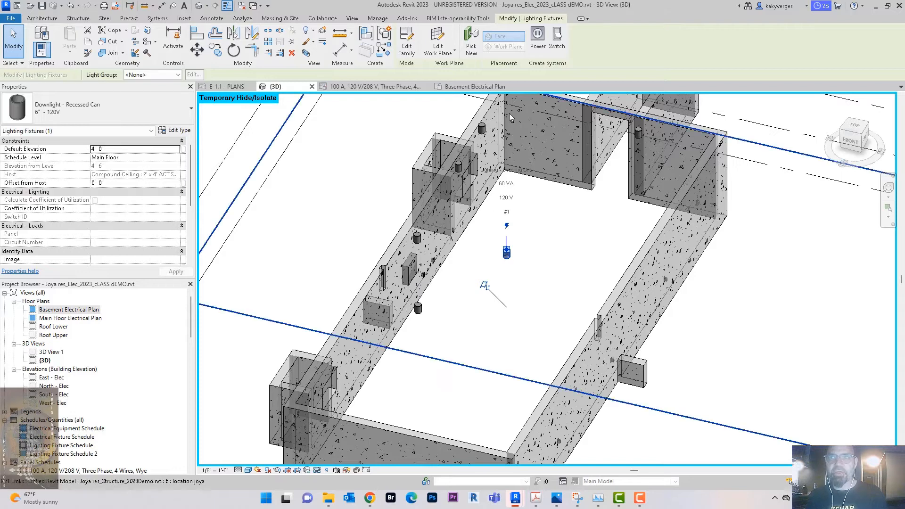
{"action": "left_click", "coordinate": [537, 42]}
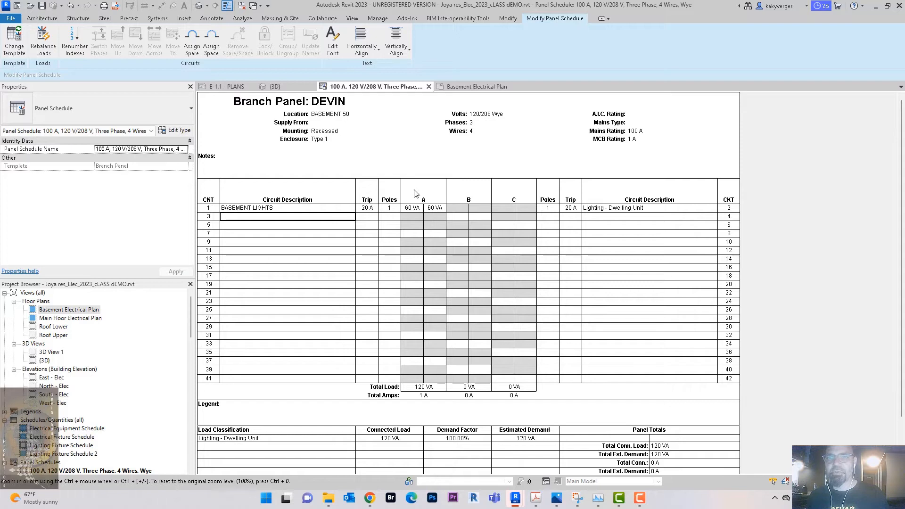
{"action": "left_click", "coordinate": [301, 88]}
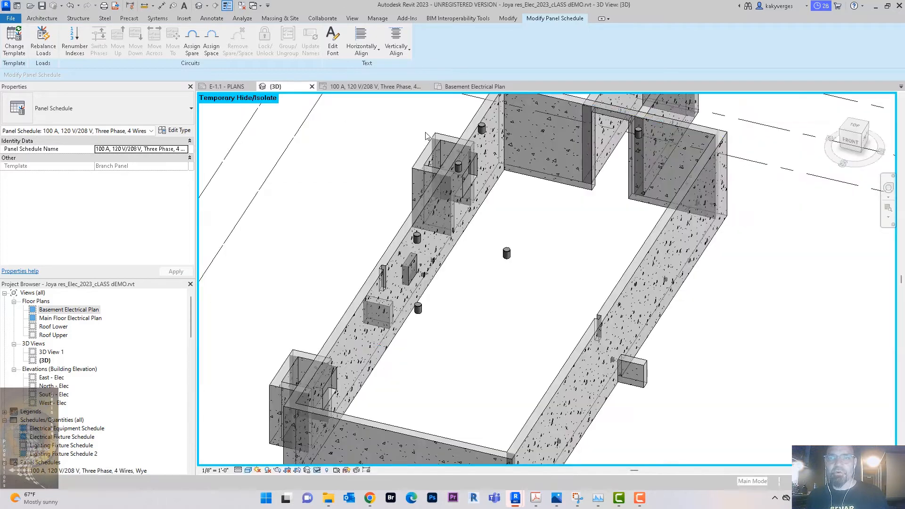
{"action": "middle_click_drag", "start_coordinate": [585, 246], "coordinate": [562, 257], "text": "shift"}
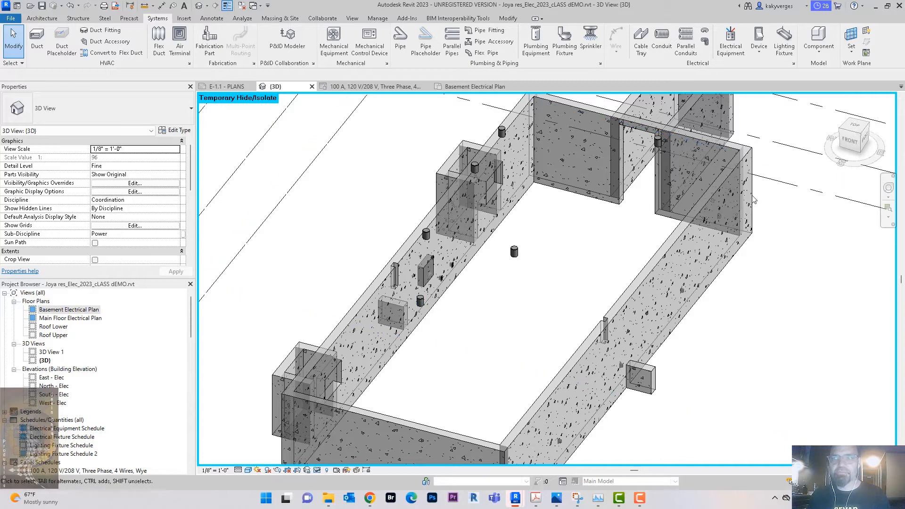
{"action": "left_click", "coordinate": [79, 6]}
{"action": "left_click", "coordinate": [85, 18]}
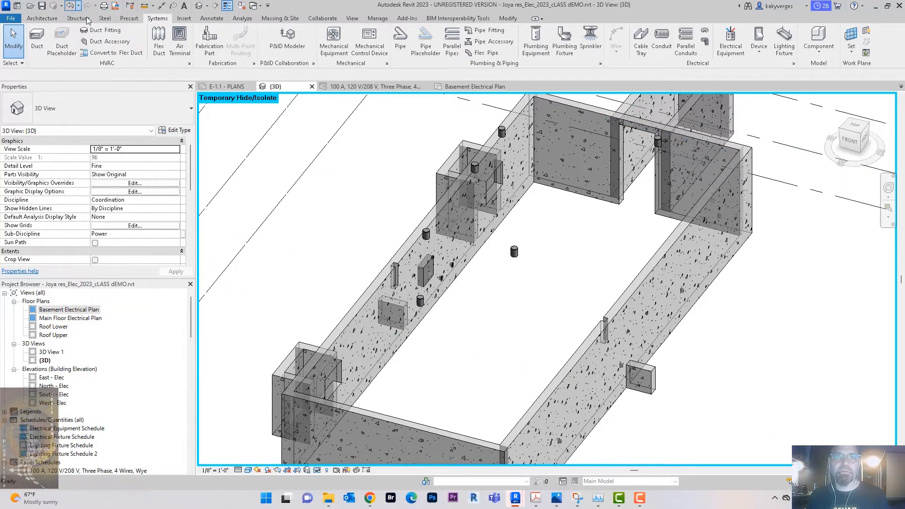
Step: Add the five other basement downlights to circuit 1, BASEMENT LIGHTS, alongside the southernmost downlight
{"action": "left_click", "coordinate": [417, 292]}
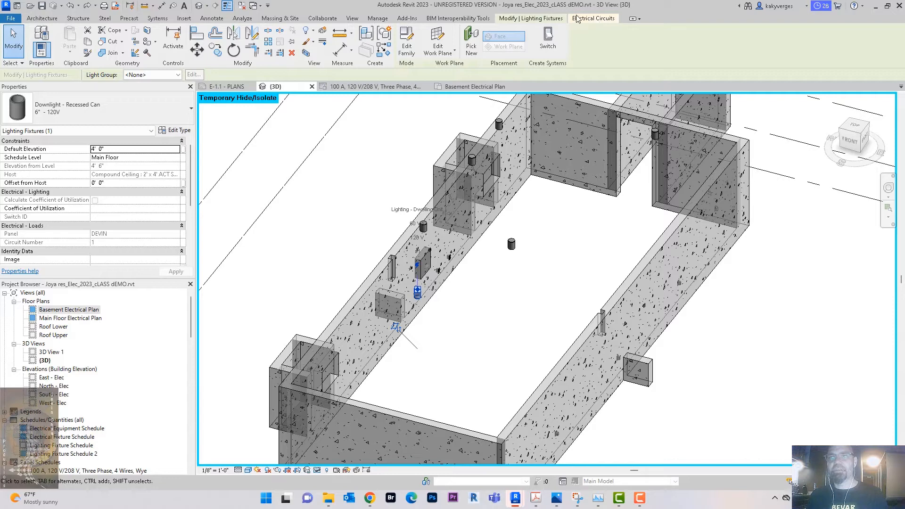
{"action": "left_click", "coordinate": [592, 19]}
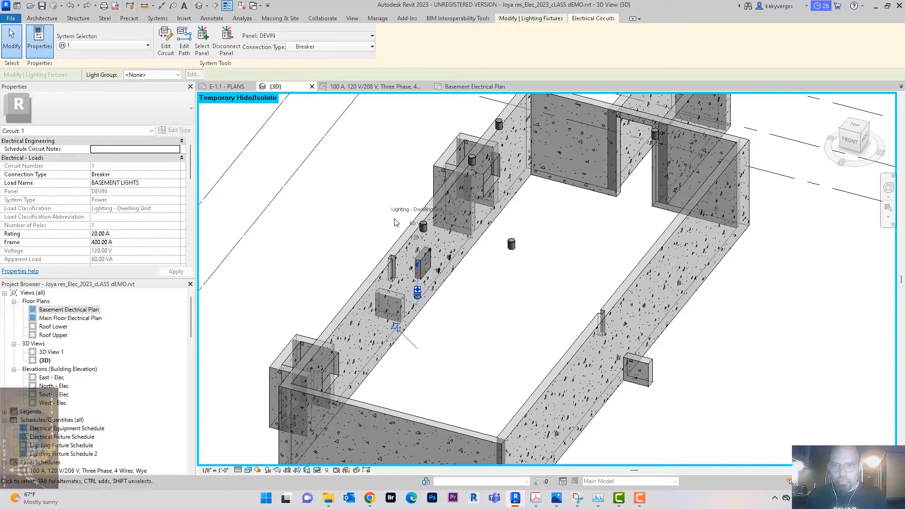
{"action": "left_click", "coordinate": [166, 46]}
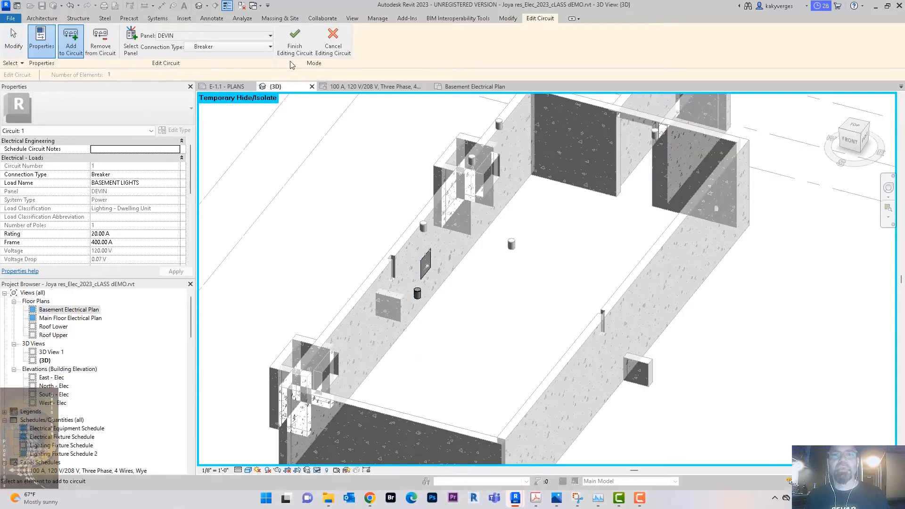
{"action": "left_click", "coordinate": [512, 244]}
{"action": "left_click", "coordinate": [657, 134]}
{"action": "left_click", "coordinate": [472, 161]}
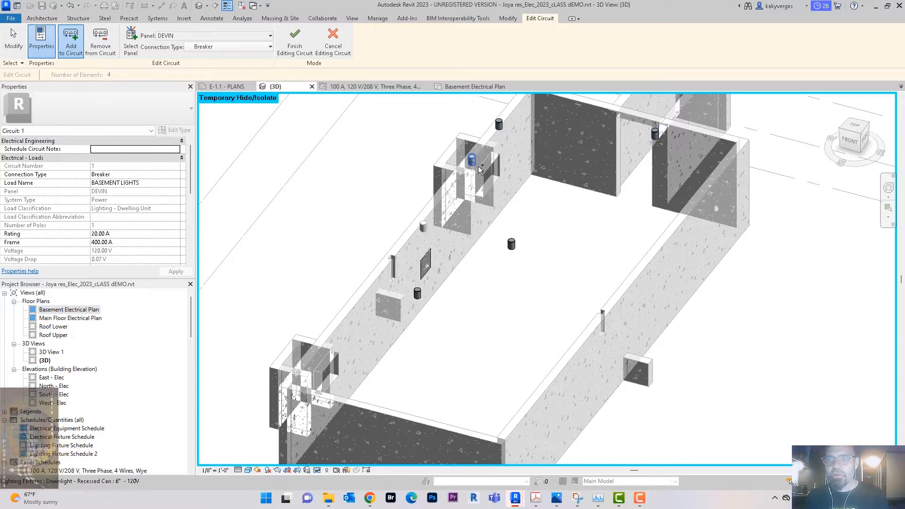
{"action": "left_click", "coordinate": [423, 227]}
{"action": "middle_click_drag", "start_coordinate": [530, 307], "coordinate": [556, 289], "text": "shift"}
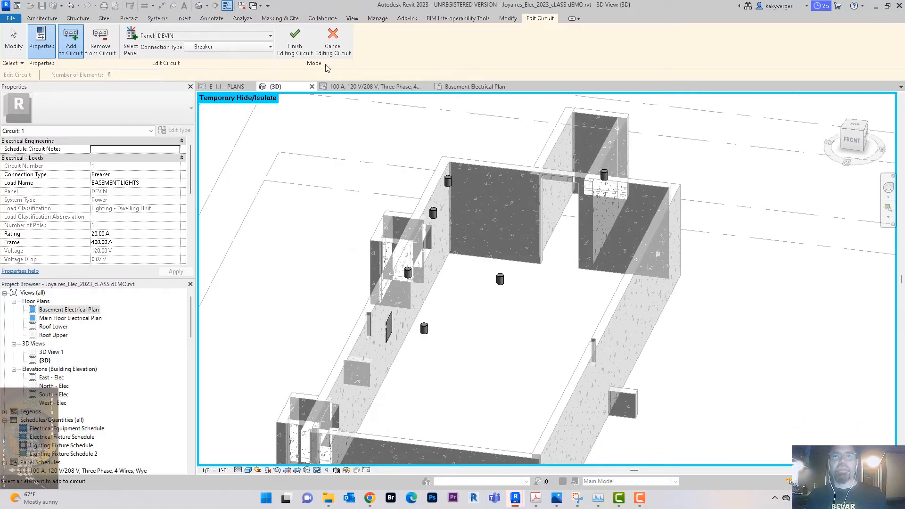
{"action": "left_click", "coordinate": [295, 40]}
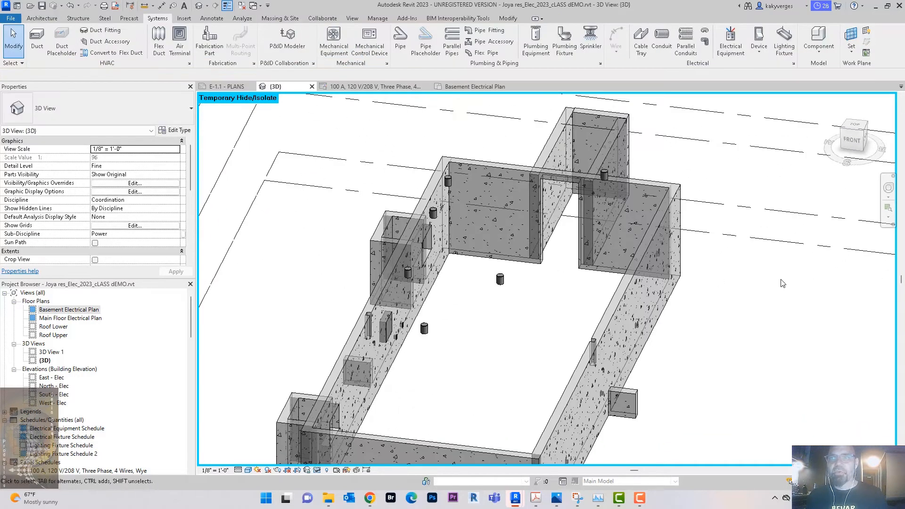
Step: Check the load of the BASEMENT LIGHTS circuit in the branch panel schedule
{"action": "left_click", "coordinate": [227, 87]}
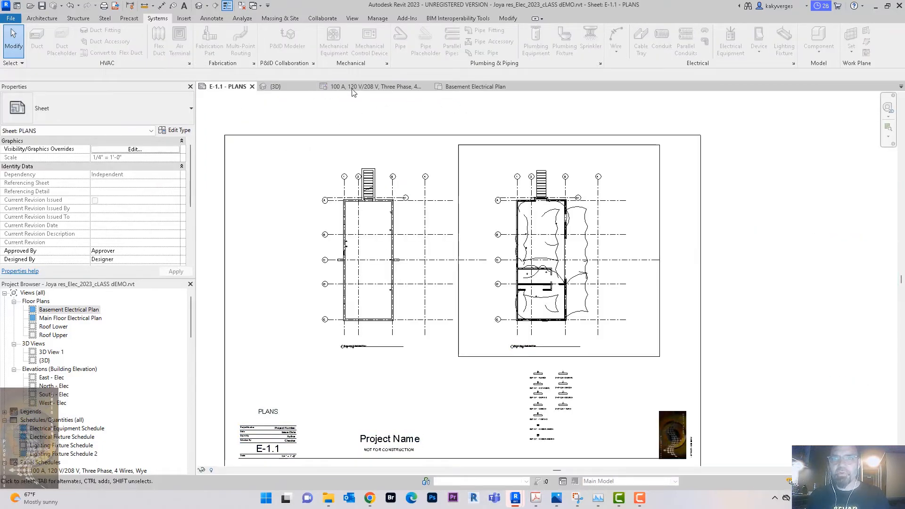
{"action": "left_click", "coordinate": [275, 86]}
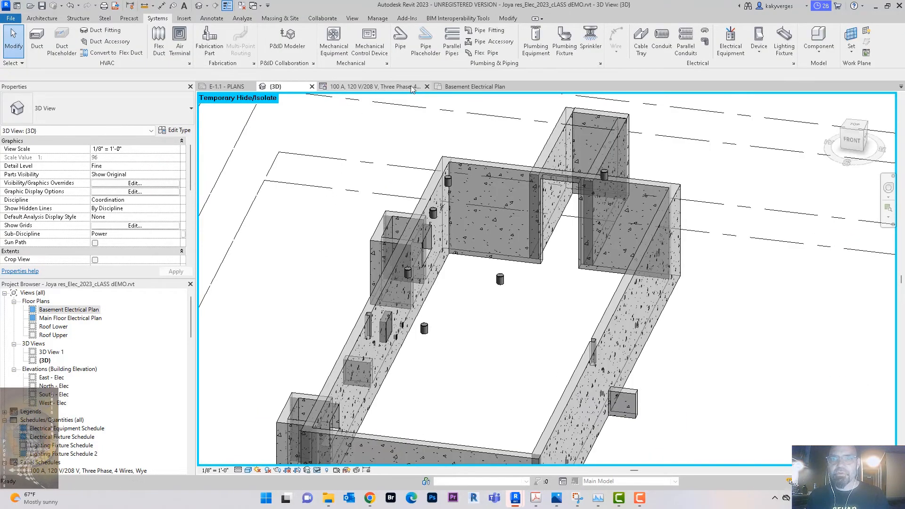
{"action": "left_click", "coordinate": [364, 88]}
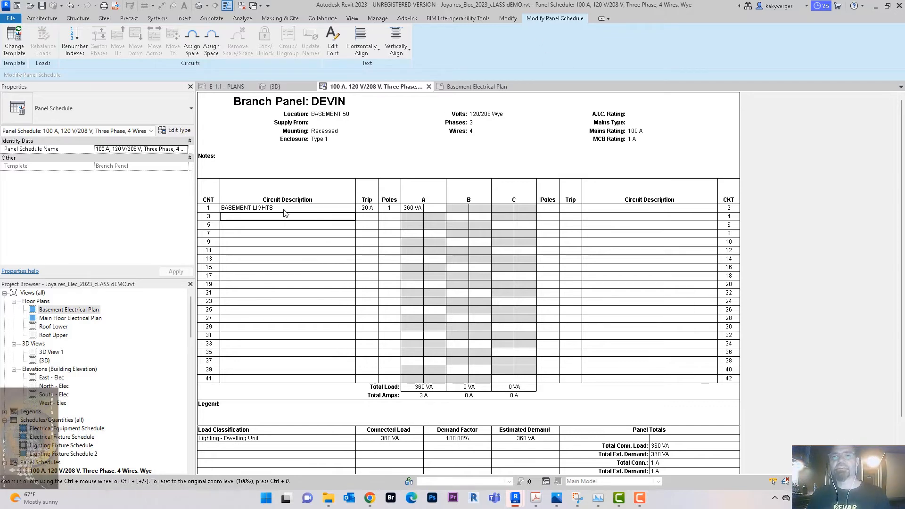
Step: In the 3D view, create a power circuit on the basement panelboard for the standard duplex receptacle near the panelboard
{"action": "left_click", "coordinate": [283, 87]}
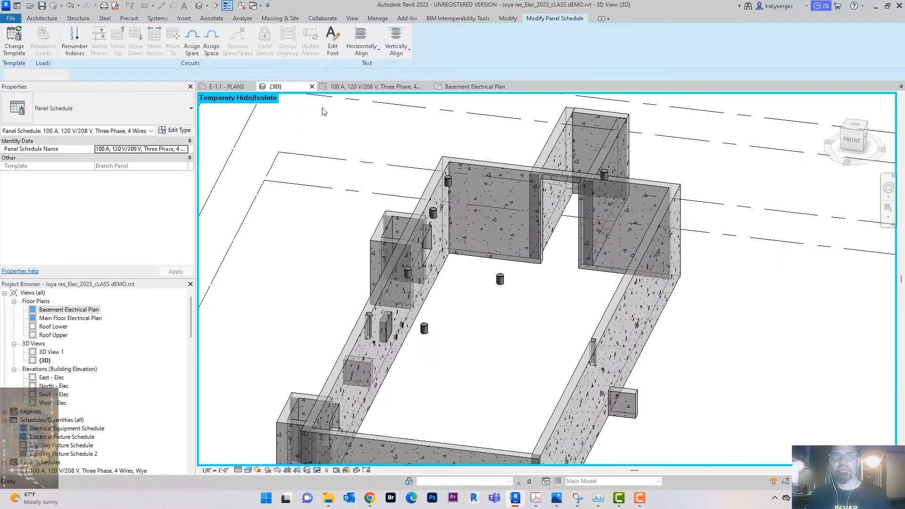
{"action": "middle_click_drag", "start_coordinate": [742, 314], "coordinate": [726, 325], "text": "shift"}
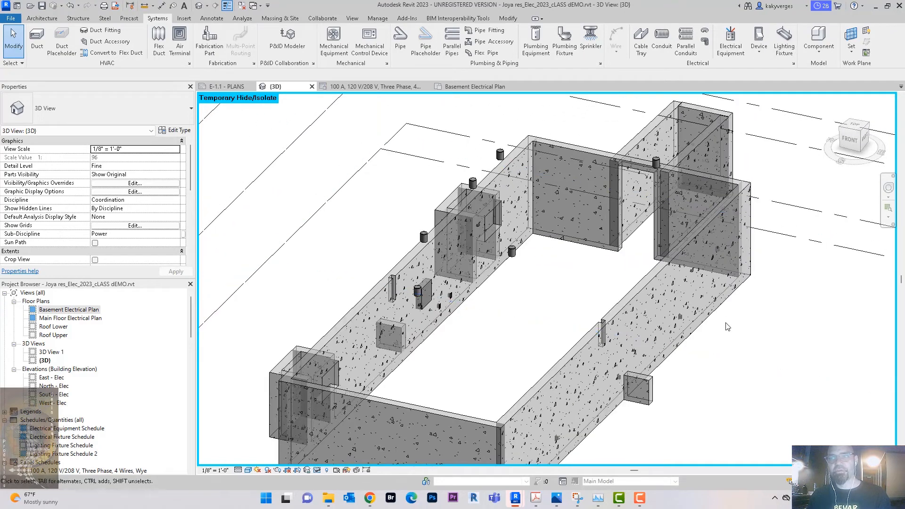
{"action": "scroll", "coordinate": [721, 364], "scroll_direction": "down", "scroll_amount": 3}
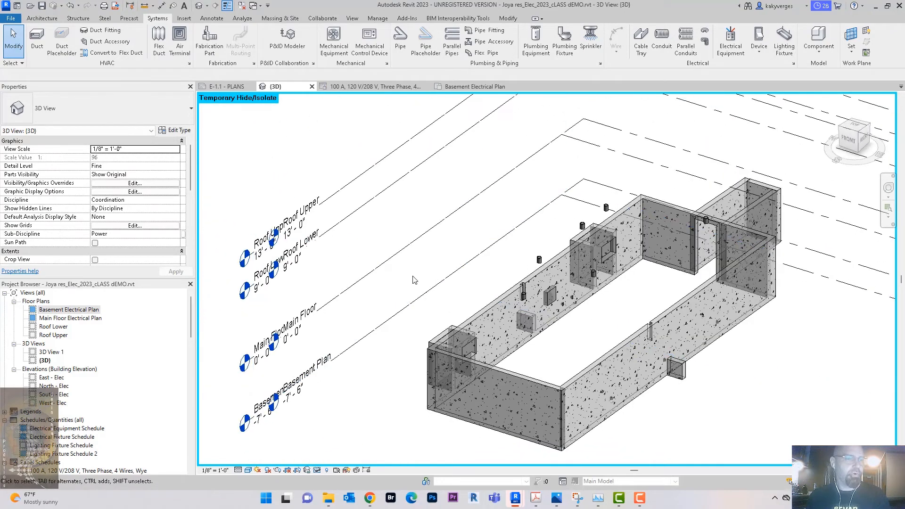
{"action": "mouse_move", "coordinate": [495, 277]}
{"action": "middle_mouse_down"}
{"action": "mouse_move", "coordinate": [400, 273]}
{"action": "mouse_move", "coordinate": [408, 288]}
{"action": "middle_mouse_up"}
{"action": "scroll", "coordinate": [407, 272], "scroll_direction": "up", "scroll_amount": 3}
{"action": "scroll", "coordinate": [545, 287], "scroll_direction": "up", "scroll_amount": 2}
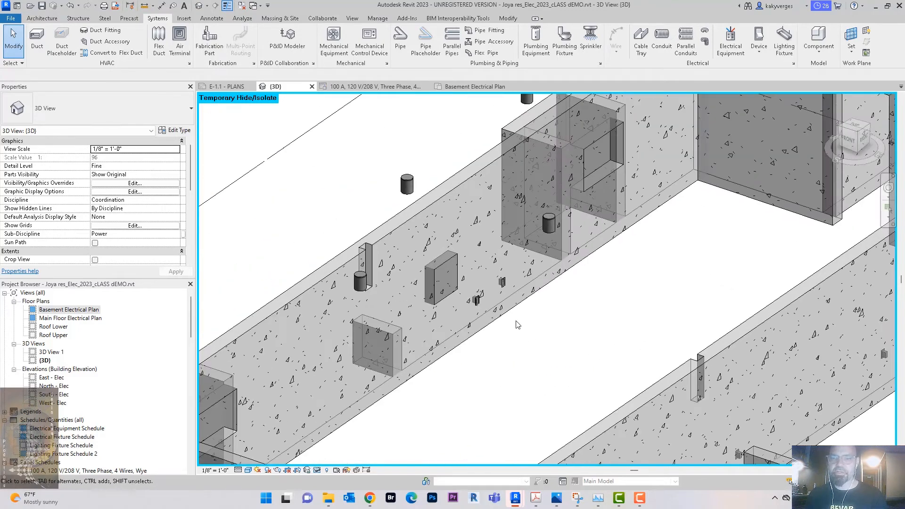
{"action": "scroll", "coordinate": [532, 297], "scroll_direction": "up", "scroll_amount": 2}
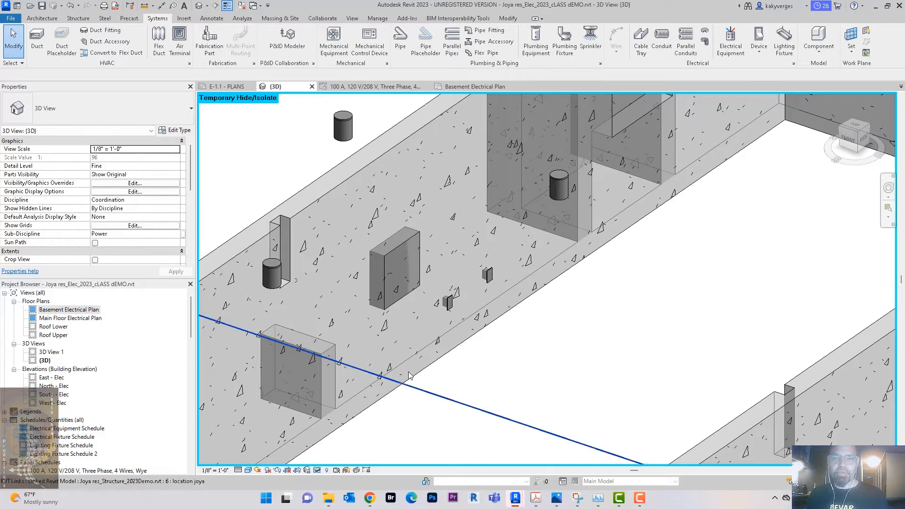
{"action": "left_click", "coordinate": [487, 282]}
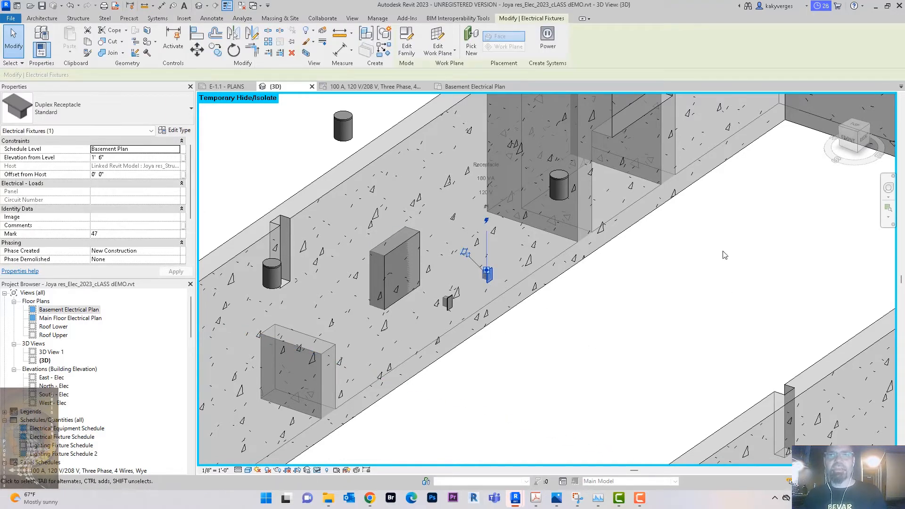
{"action": "left_click", "coordinate": [548, 40]}
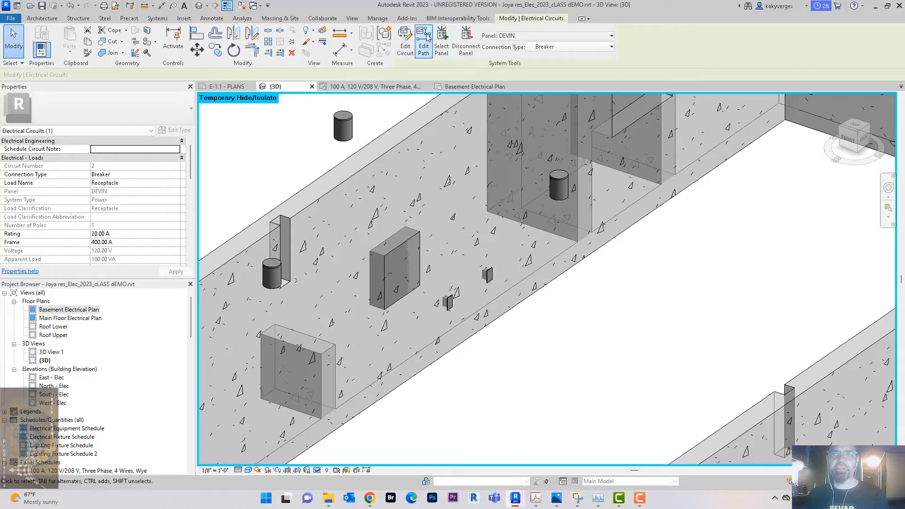
Step: Open the duplex receptacle's circuit for adding elements and finish the edit without adding any
{"action": "left_click", "coordinate": [405, 40]}
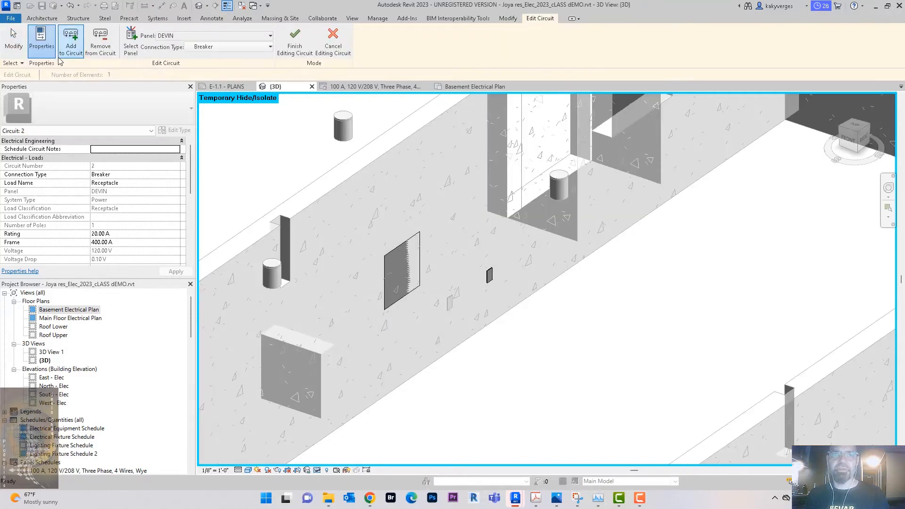
{"action": "left_click", "coordinate": [68, 48]}
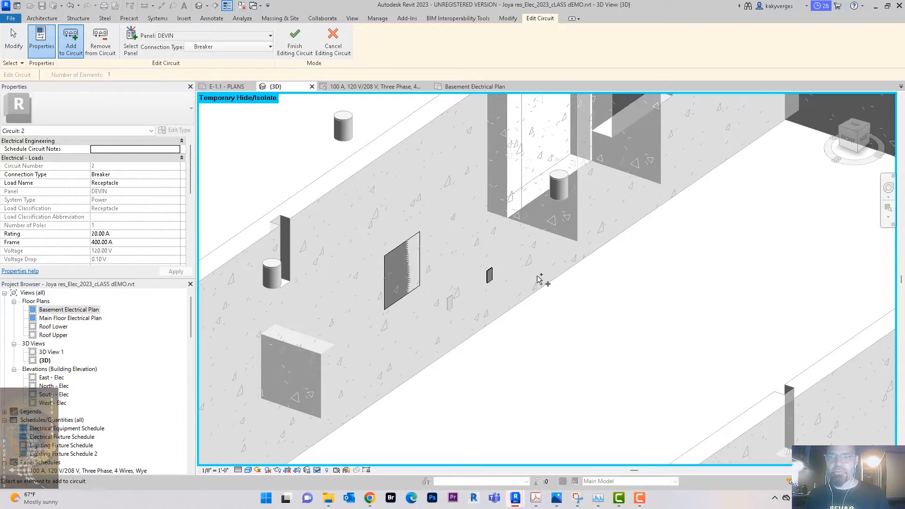
{"action": "scroll", "coordinate": [538, 283], "scroll_direction": "down", "scroll_amount": 2}
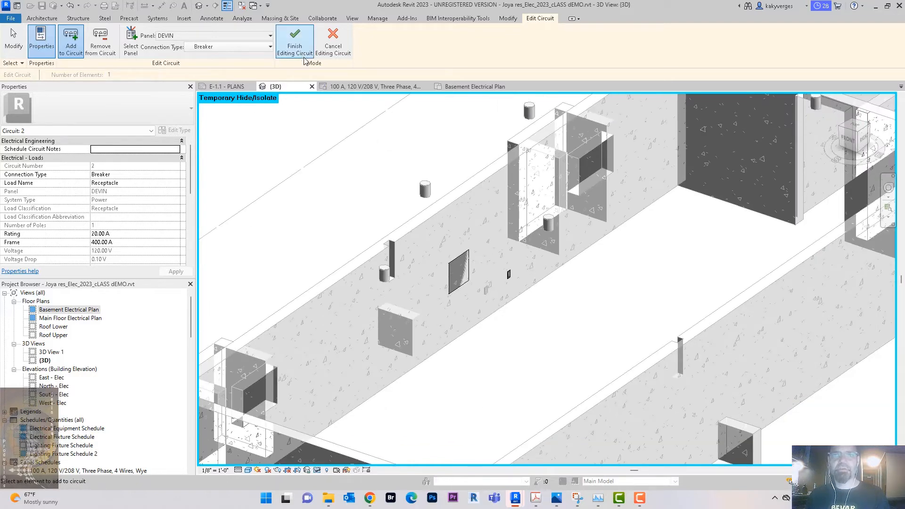
{"action": "left_click", "coordinate": [294, 42]}
{"action": "key", "text": "Escape"}
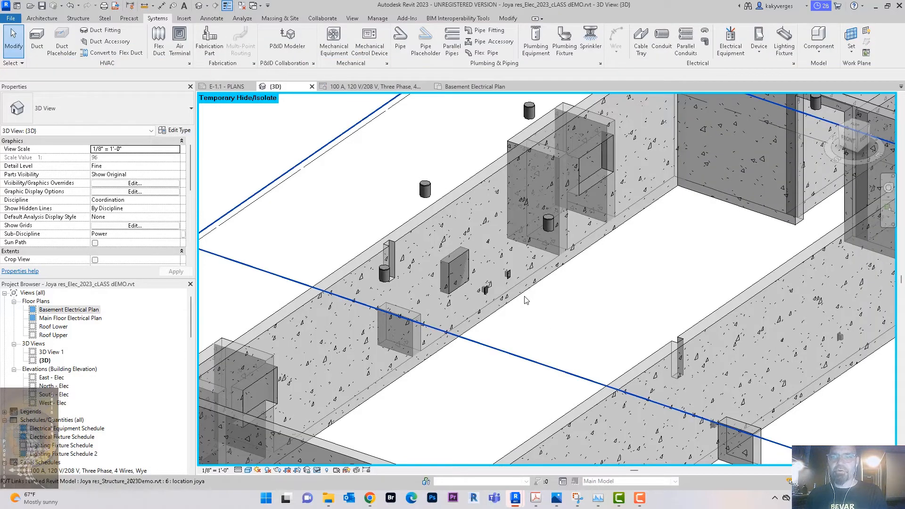
Step: Copy the 220V dryer receptacle twice on the panelboard wall, once below the panelboard and once above the original receptacle
{"action": "scroll", "coordinate": [504, 262], "scroll_direction": "up", "scroll_amount": 3}
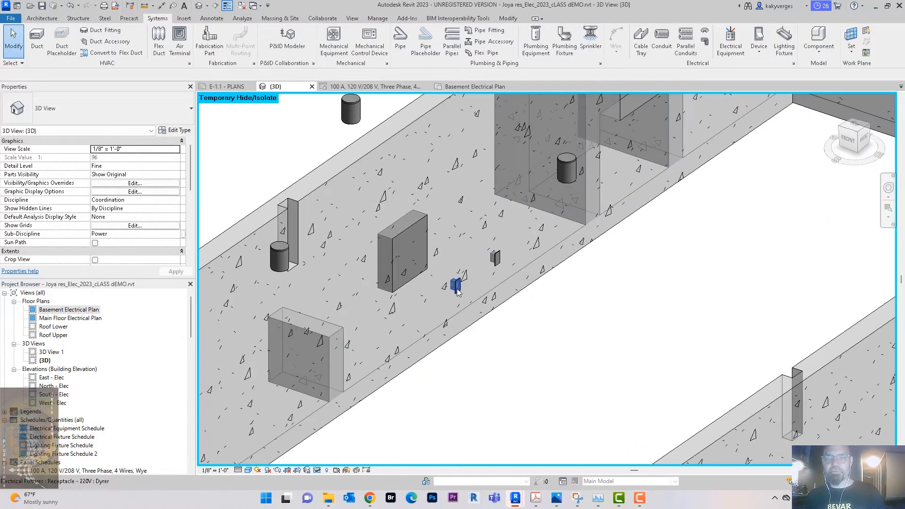
{"action": "left_click", "coordinate": [457, 289]}
{"action": "key", "text": "c"}
{"action": "key", "text": "o"}
{"action": "left_click", "coordinate": [457, 287]}
{"action": "left_click", "coordinate": [390, 329]}
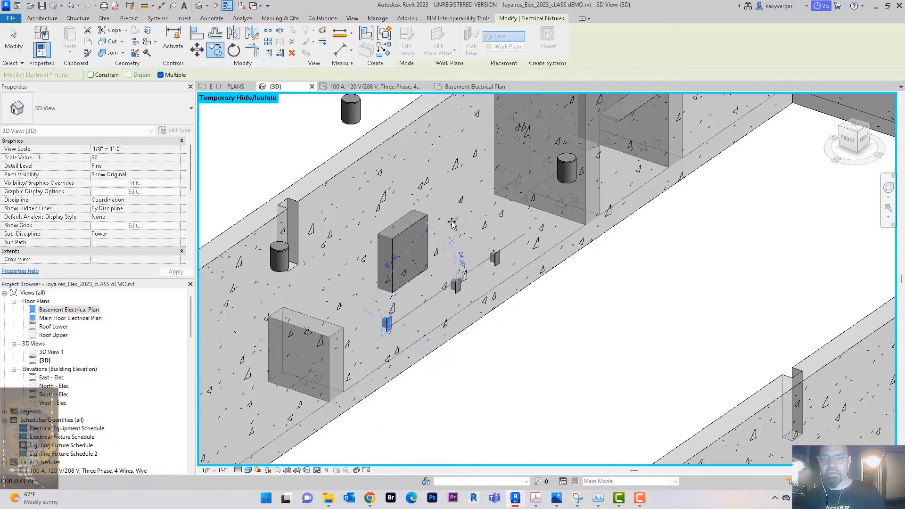
{"action": "key", "text": "Escape"}
{"action": "key", "text": "Escape"}
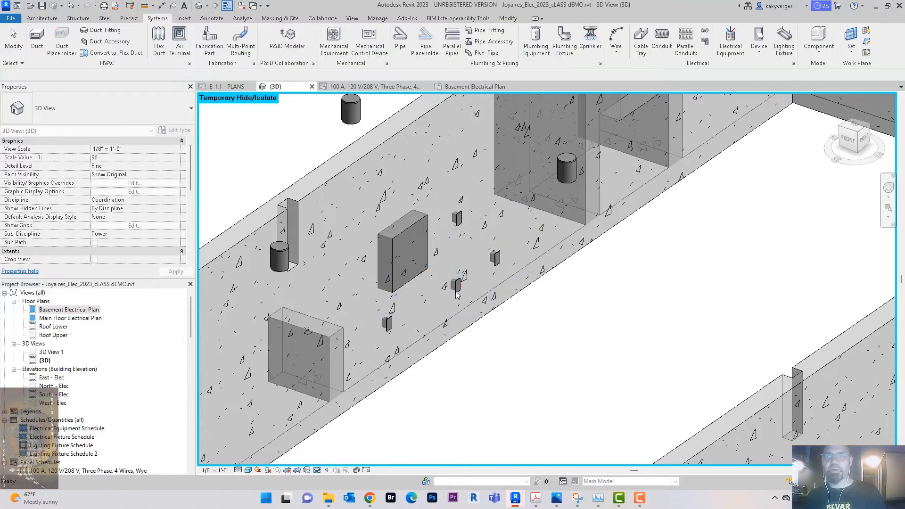
Step: Create a power circuit on the basement panelboard for the upper 220V dryer receptacle beside the panelboard
{"action": "left_click", "coordinate": [387, 324]}
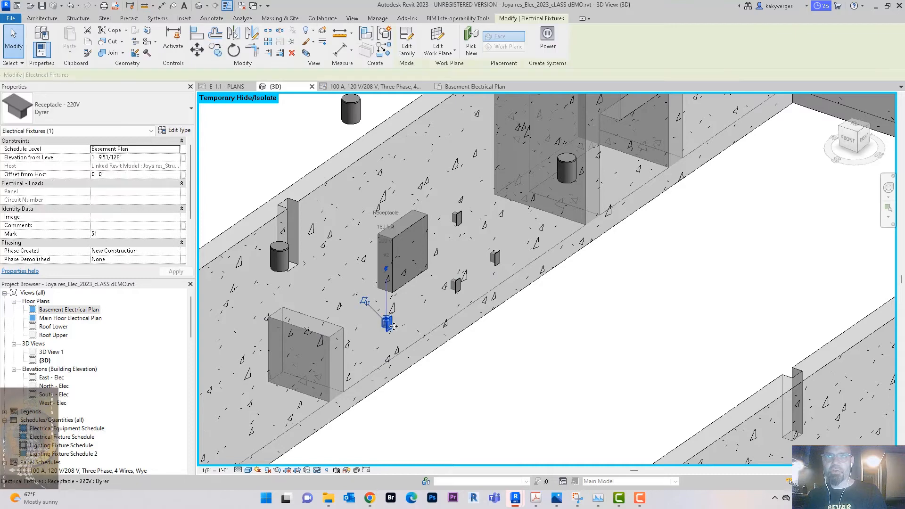
{"action": "key", "text": "Escape"}
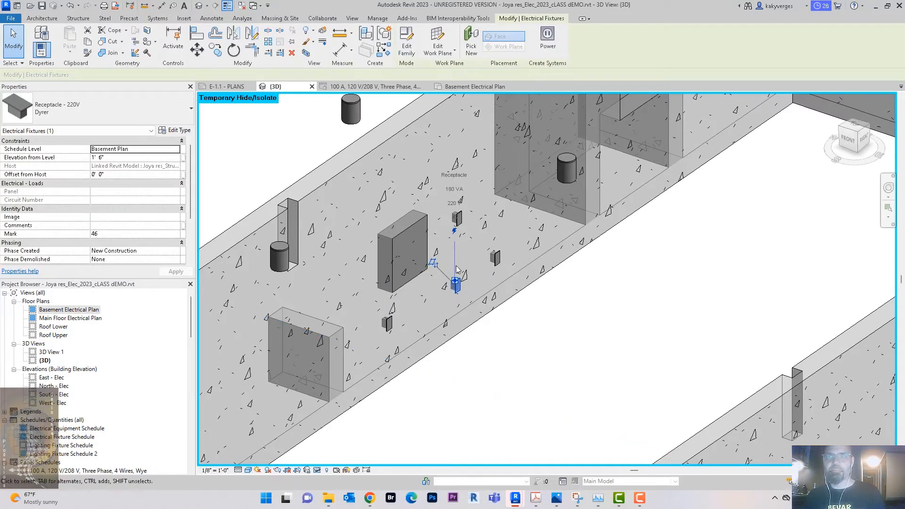
{"action": "scroll", "coordinate": [516, 315], "scroll_direction": "down", "scroll_amount": 2}
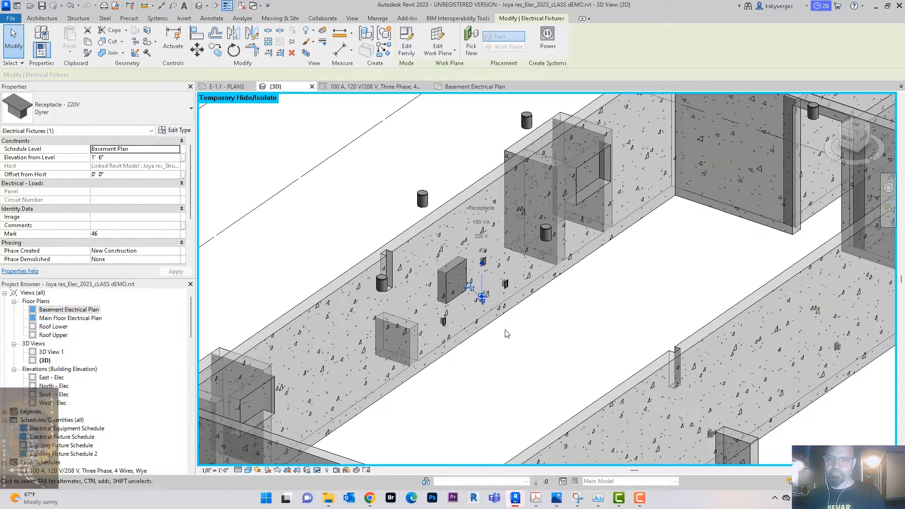
{"action": "scroll", "coordinate": [502, 329], "scroll_direction": "up", "scroll_amount": 2}
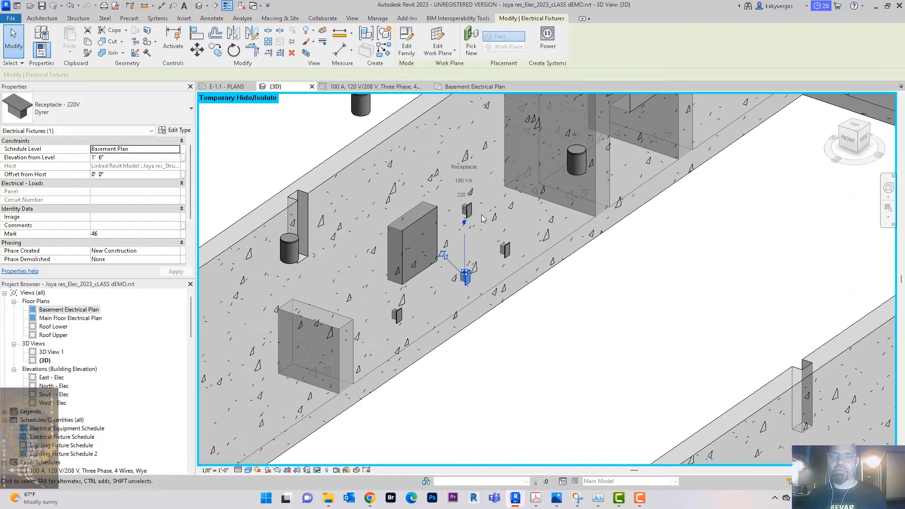
{"action": "left_click", "coordinate": [466, 210]}
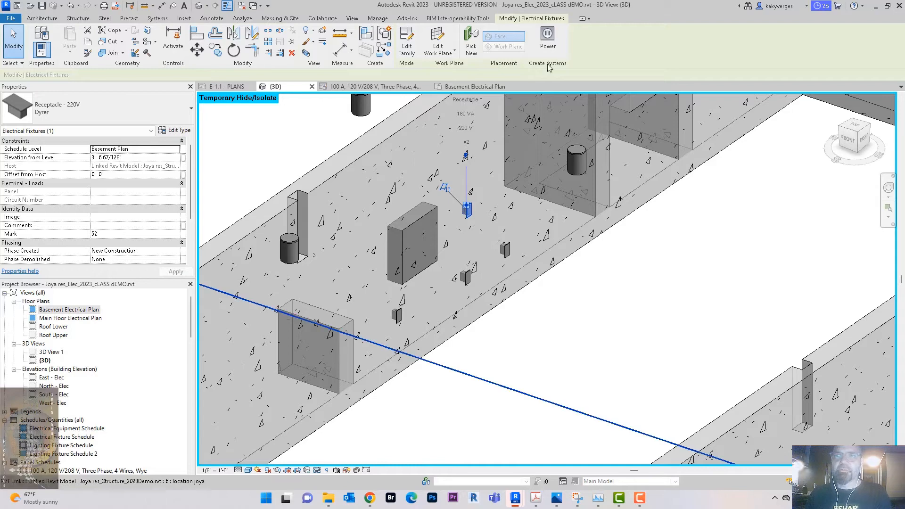
{"action": "left_click", "coordinate": [548, 42]}
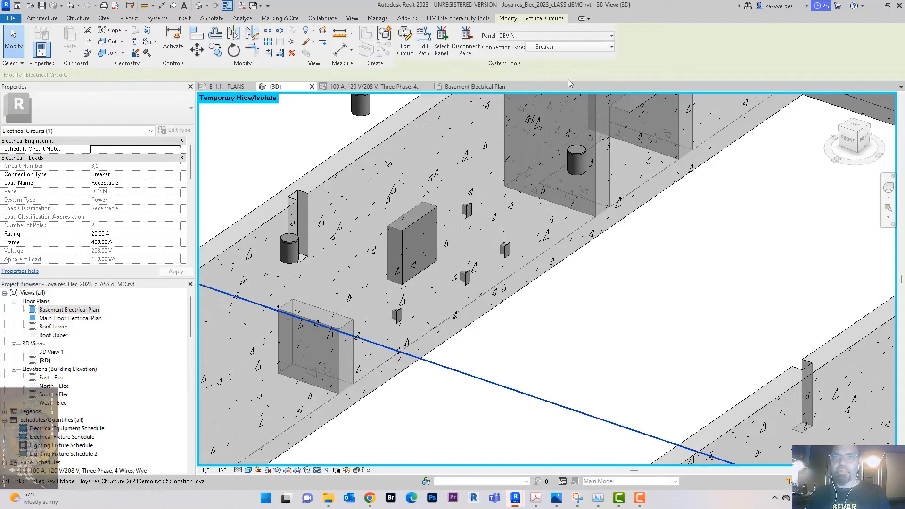
Step: Try to add the two lower 220V dryer receptacles to the upper receptacle's circuit
{"action": "left_click", "coordinate": [405, 46]}
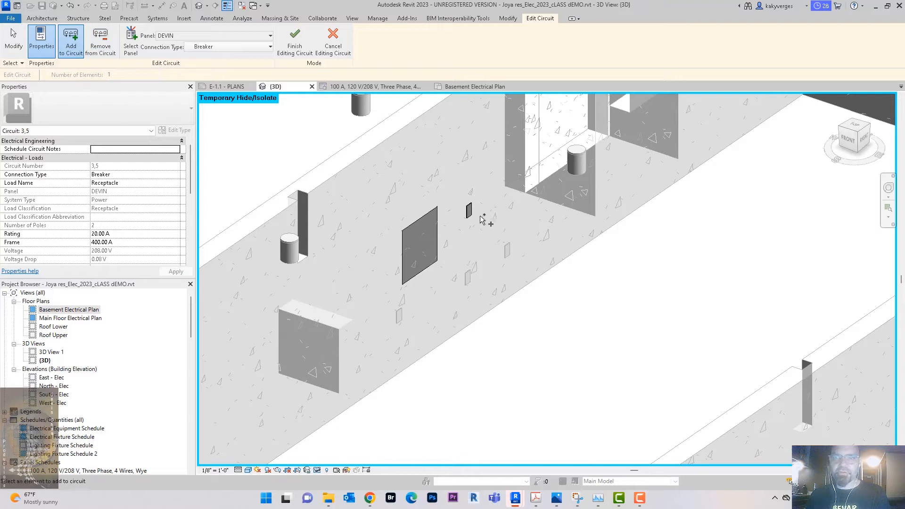
{"action": "left_click", "coordinate": [469, 278]}
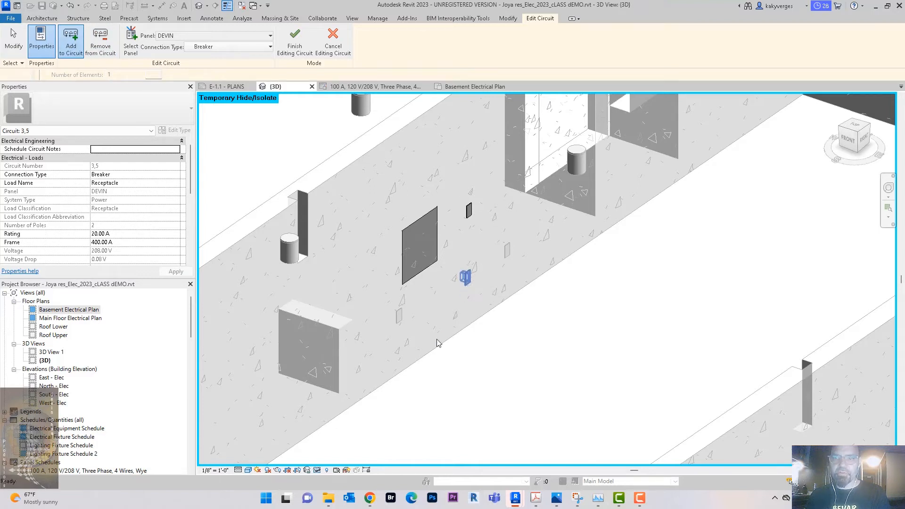
{"action": "left_click", "coordinate": [398, 315]}
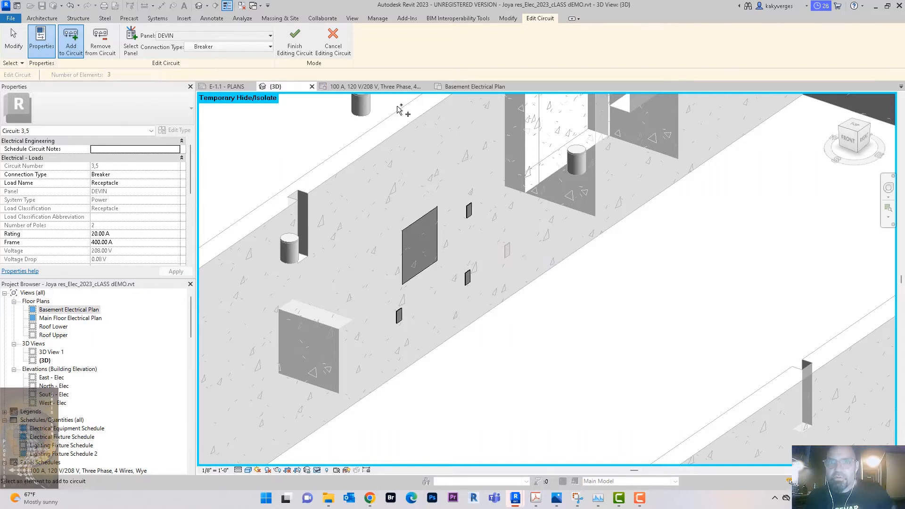
{"action": "left_click", "coordinate": [295, 40]}
Step: Check the circuit assignments of the duplex receptacle near the panelboard, the 220V dryer receptacles and the duplex receptacle on the opposite wall
{"action": "left_click", "coordinate": [510, 253]}
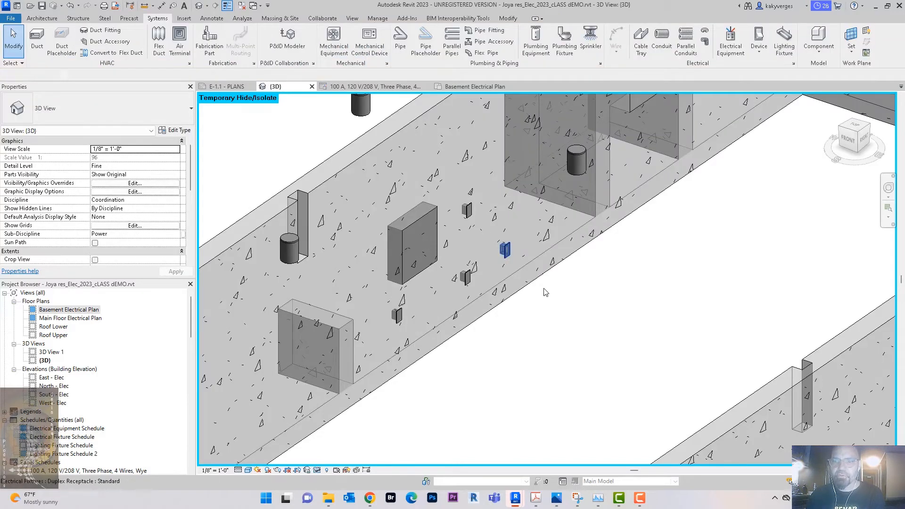
{"action": "scroll", "coordinate": [541, 289], "scroll_direction": "down", "scroll_amount": 5}
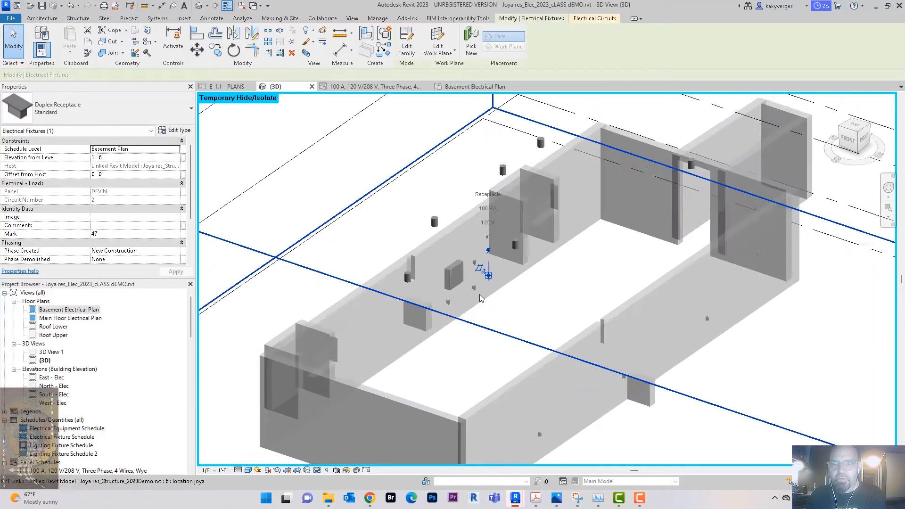
{"action": "middle_click_drag", "start_coordinate": [542, 296], "coordinate": [511, 310], "text": "shift"}
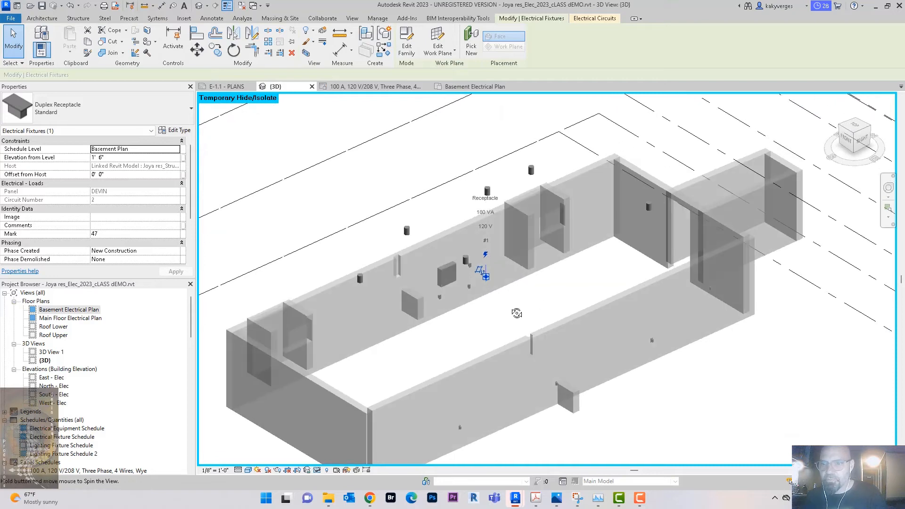
{"action": "scroll", "coordinate": [509, 307], "scroll_direction": "up", "scroll_amount": 4}
{"action": "scroll", "coordinate": [509, 307], "scroll_direction": "up", "scroll_amount": 3}
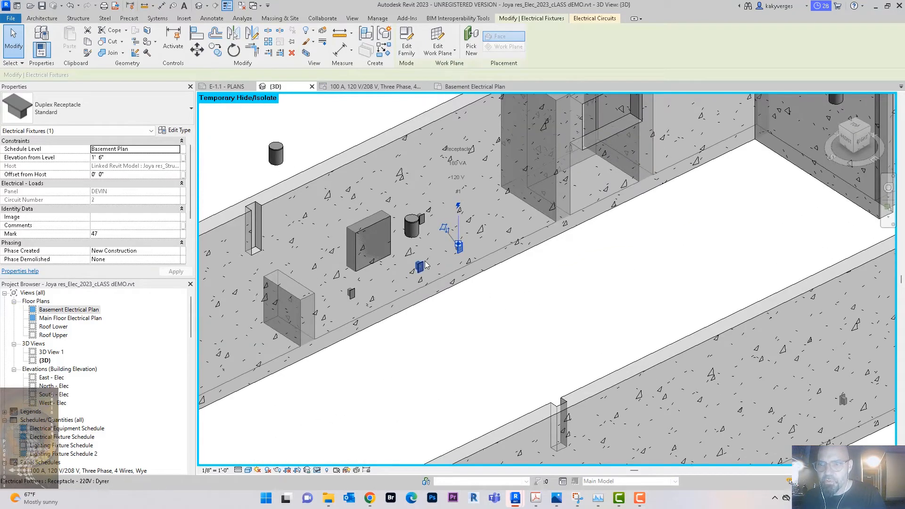
{"action": "left_click", "coordinate": [424, 262]}
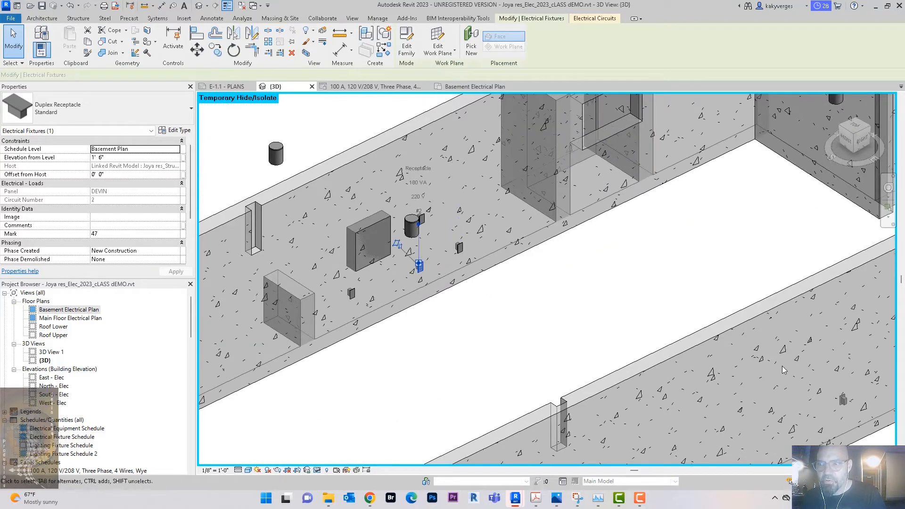
{"action": "left_click", "coordinate": [843, 399]}
{"action": "scroll", "coordinate": [537, 354], "scroll_direction": "down", "scroll_amount": 5}
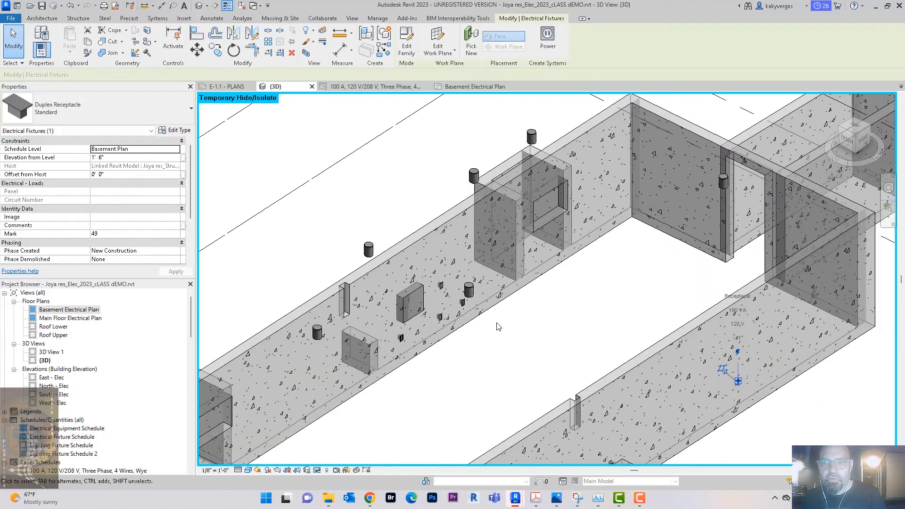
{"action": "left_click", "coordinate": [451, 333]}
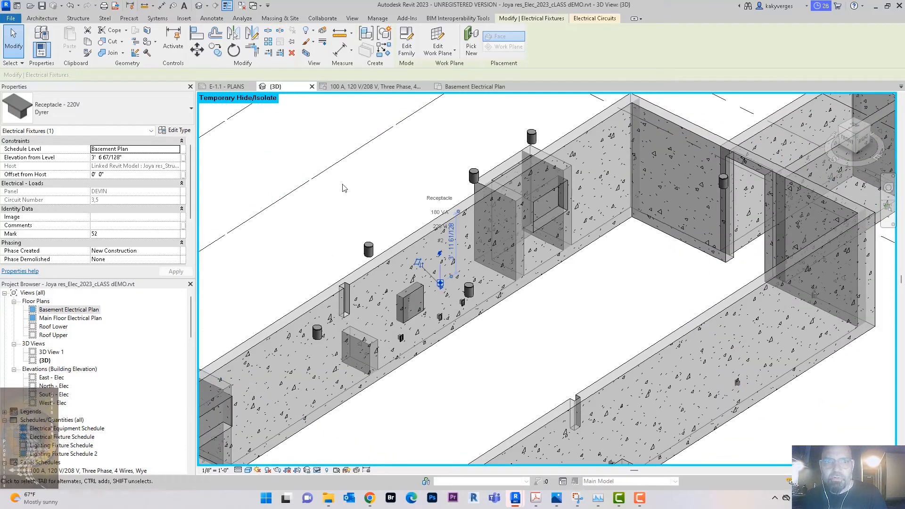
Step: Examine the instance and type properties of the upper 220V dryer receptacle, including its voltage, load and load classification
{"action": "scroll", "coordinate": [458, 277], "scroll_direction": "up", "scroll_amount": 6}
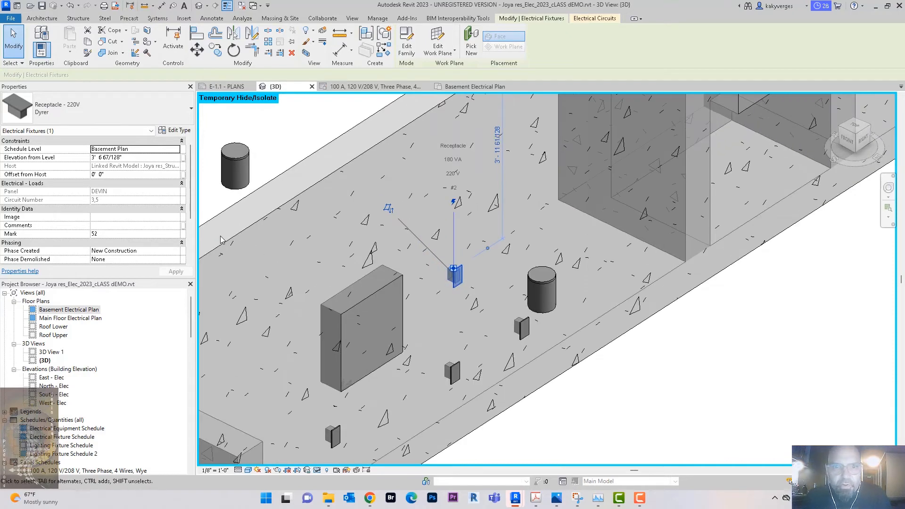
{"action": "scroll", "coordinate": [143, 205], "scroll_direction": "down", "scroll_amount": 3}
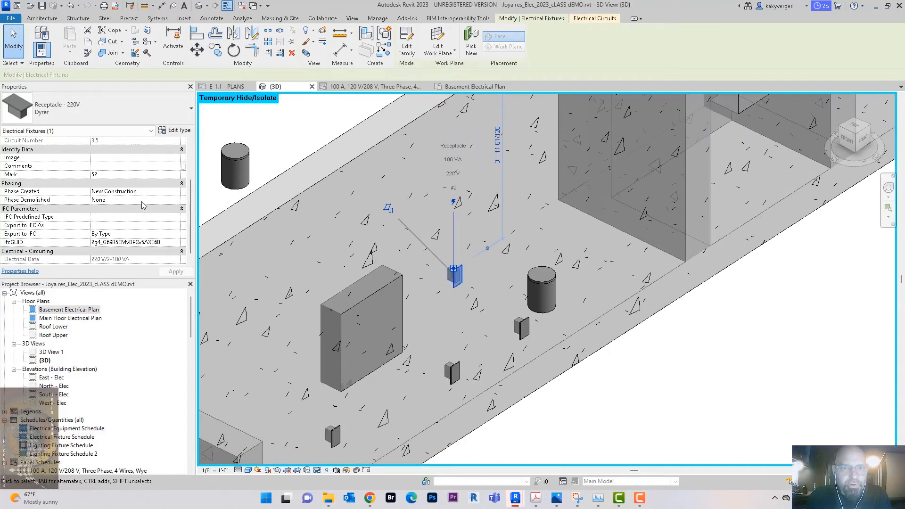
{"action": "scroll", "coordinate": [143, 205], "scroll_direction": "down", "scroll_amount": 1}
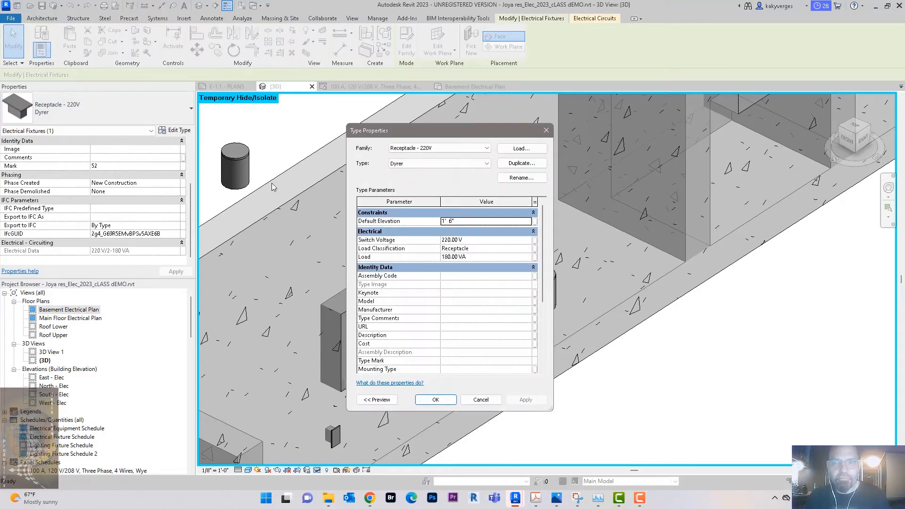
{"action": "scroll", "coordinate": [480, 261], "scroll_direction": "down", "scroll_amount": 4}
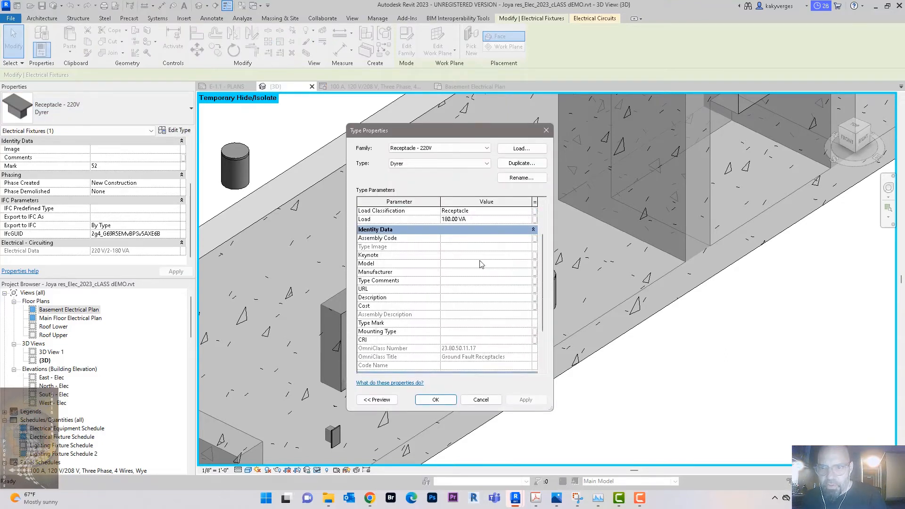
{"action": "scroll", "coordinate": [481, 265], "scroll_direction": "up", "scroll_amount": 4}
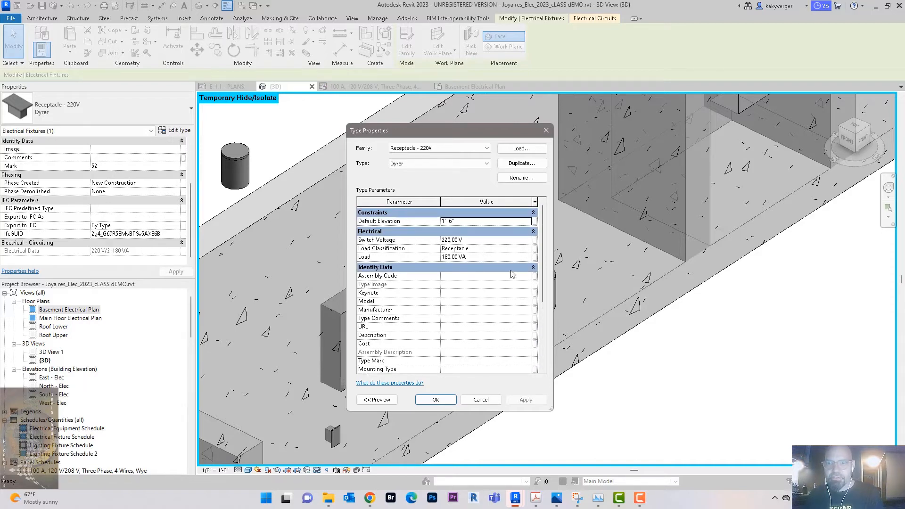
{"action": "key", "text": "Escape"}
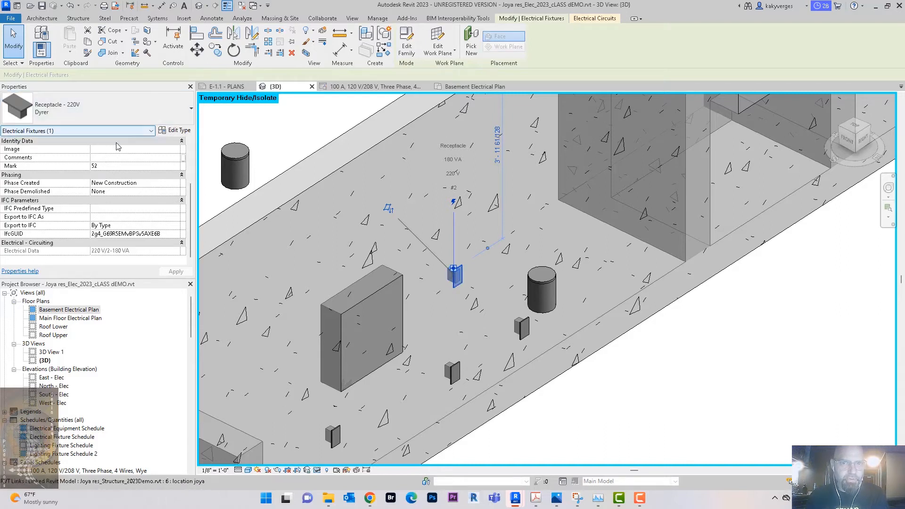
{"action": "scroll", "coordinate": [126, 203], "scroll_direction": "up", "scroll_amount": 3}
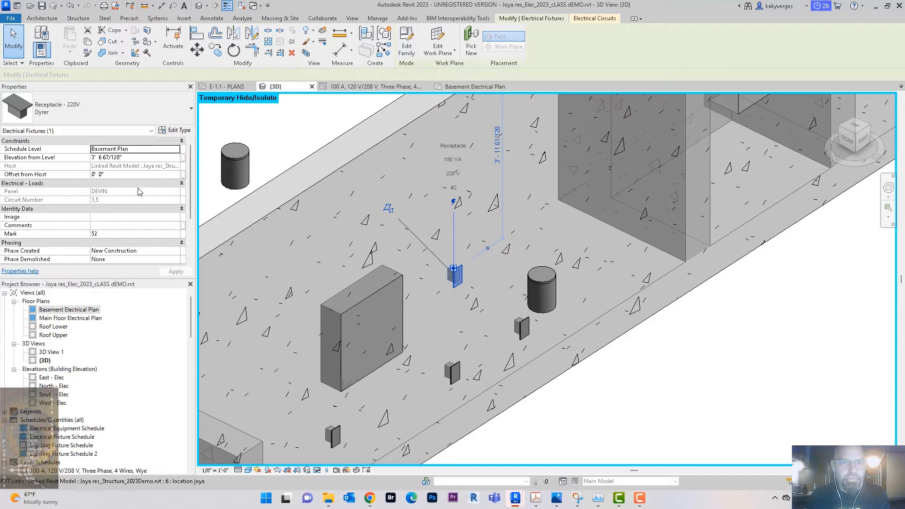
{"action": "scroll", "coordinate": [139, 191], "scroll_direction": "down", "scroll_amount": 3}
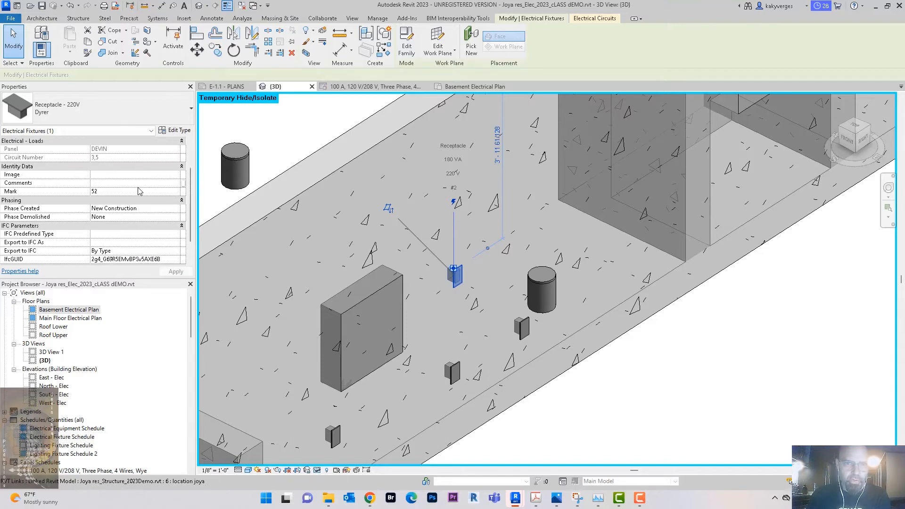
{"action": "scroll", "coordinate": [140, 191], "scroll_direction": "down", "scroll_amount": 2}
{"action": "scroll", "coordinate": [137, 199], "scroll_direction": "up", "scroll_amount": 5}
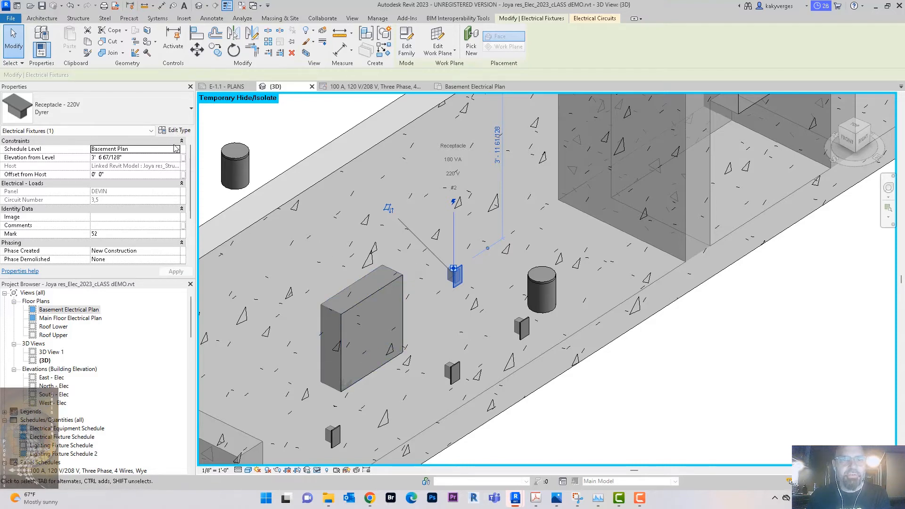
{"action": "left_click", "coordinate": [176, 131]}
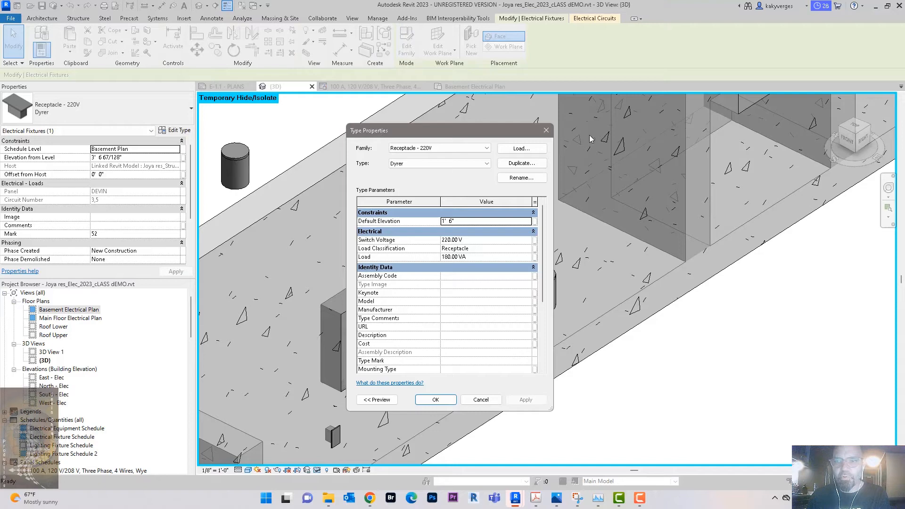
{"action": "scroll", "coordinate": [511, 241], "scroll_direction": "down", "scroll_amount": 4}
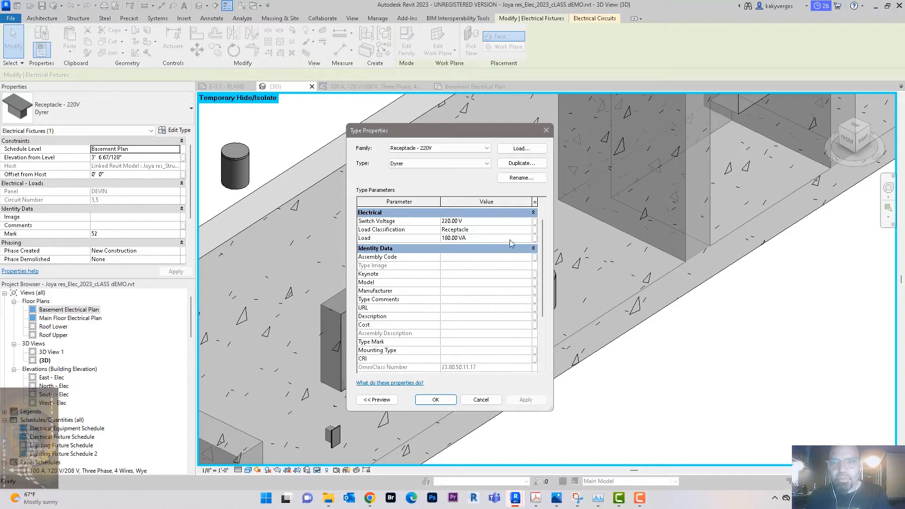
{"action": "left_click", "coordinate": [483, 400]}
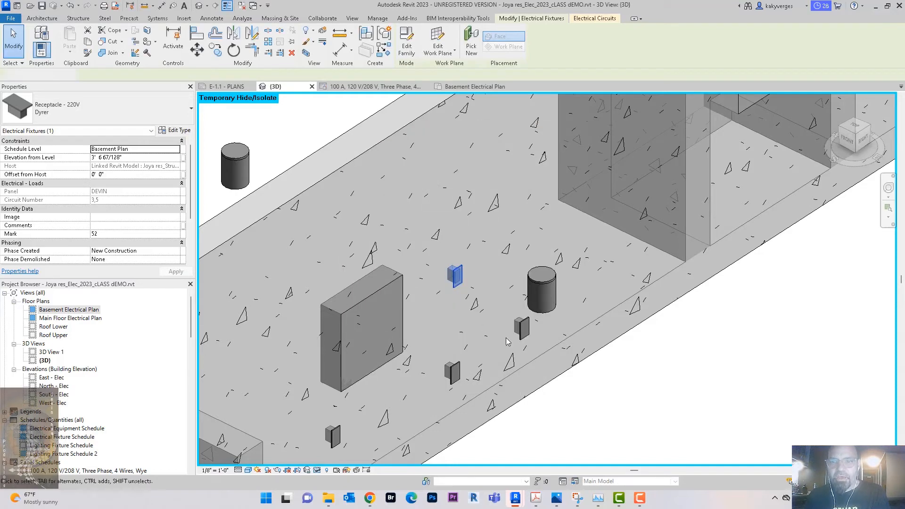
Step: Cancel the open circuit edit, reopen the upper 220V dryer receptacle's circuit for editing and start removing elements from it
{"action": "left_click", "coordinate": [508, 343]}
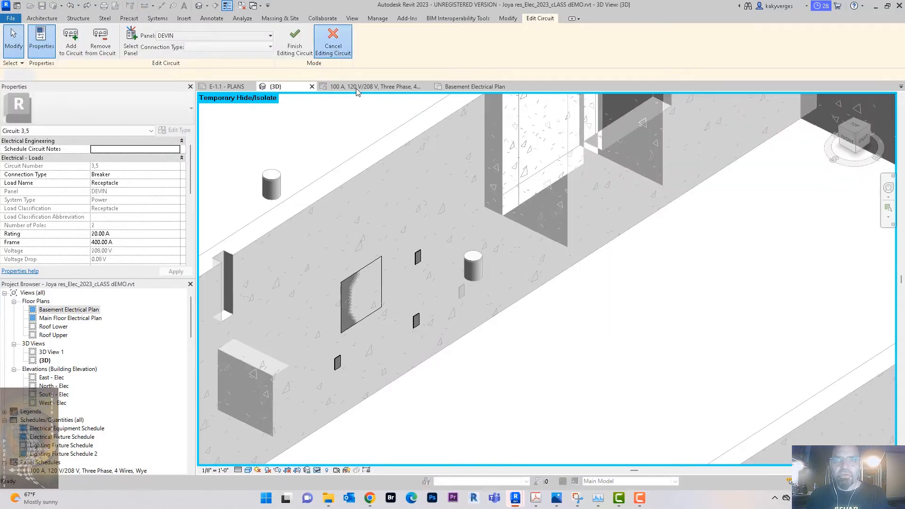
{"action": "left_click", "coordinate": [337, 53]}
{"action": "left_click", "coordinate": [417, 257]}
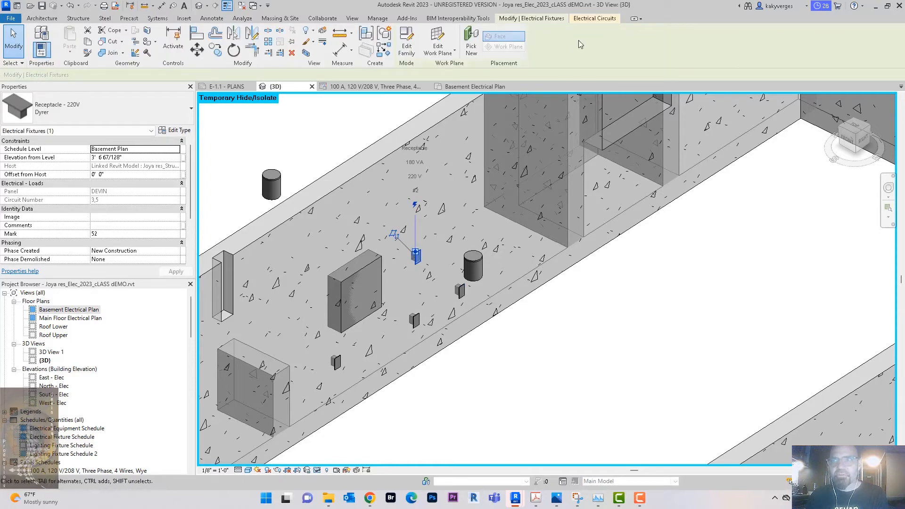
{"action": "left_click", "coordinate": [594, 19]}
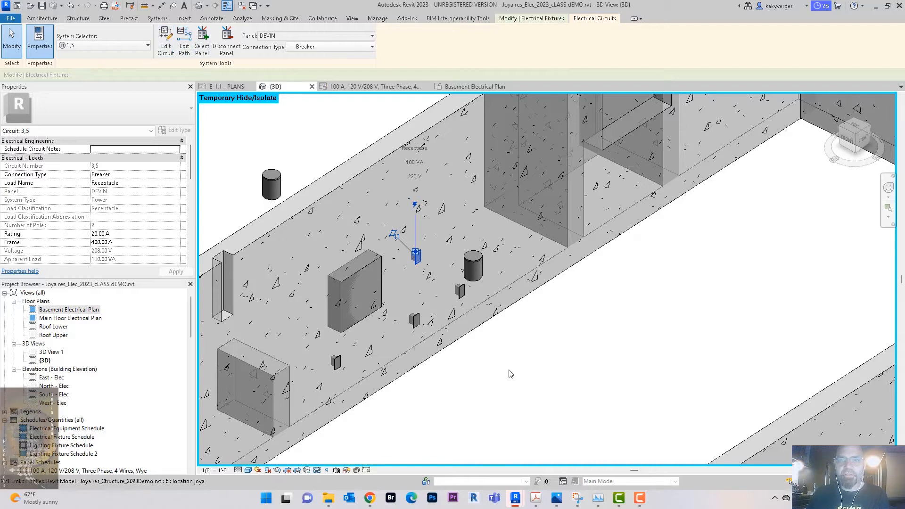
{"action": "left_click", "coordinate": [167, 53]}
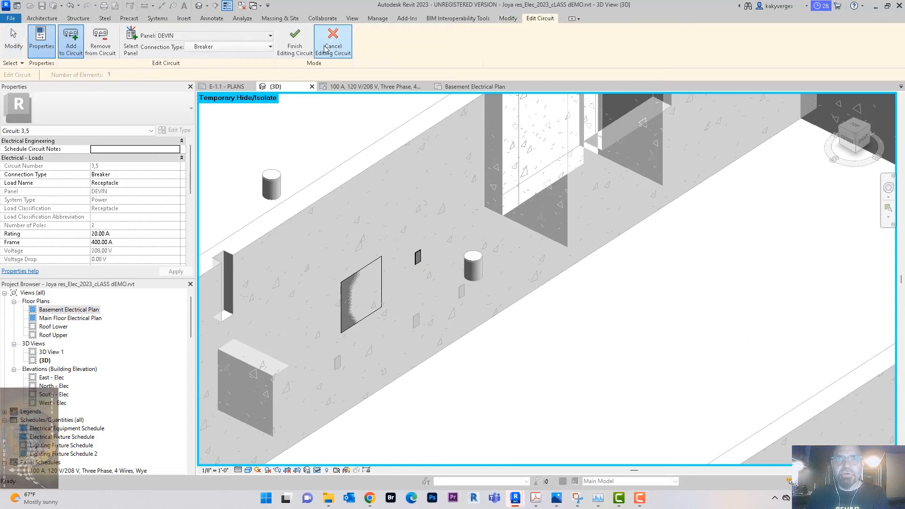
{"action": "left_click", "coordinate": [101, 46]}
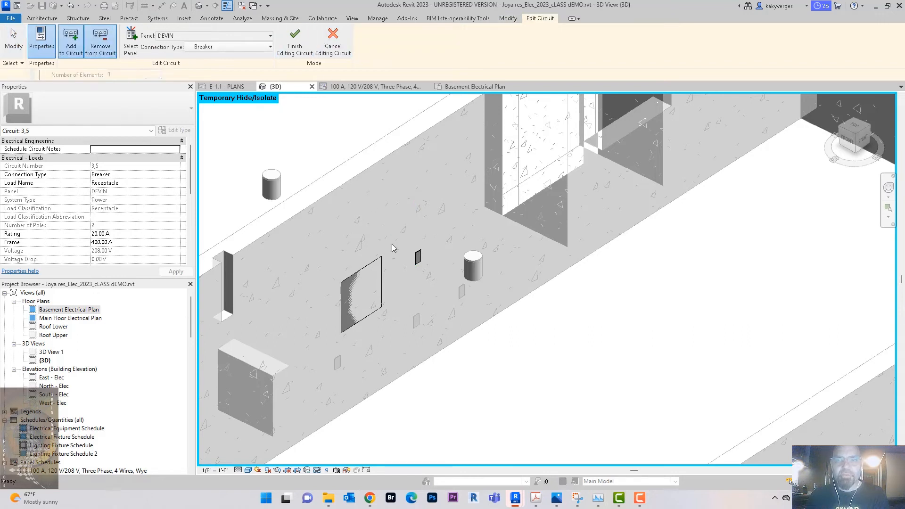
Step: Remove the 220V dryer receptacle from circuit 3,5, finish editing the circuit, and check the circuit assignments of two nearby duplex receptacles
{"action": "left_click", "coordinate": [425, 261]}
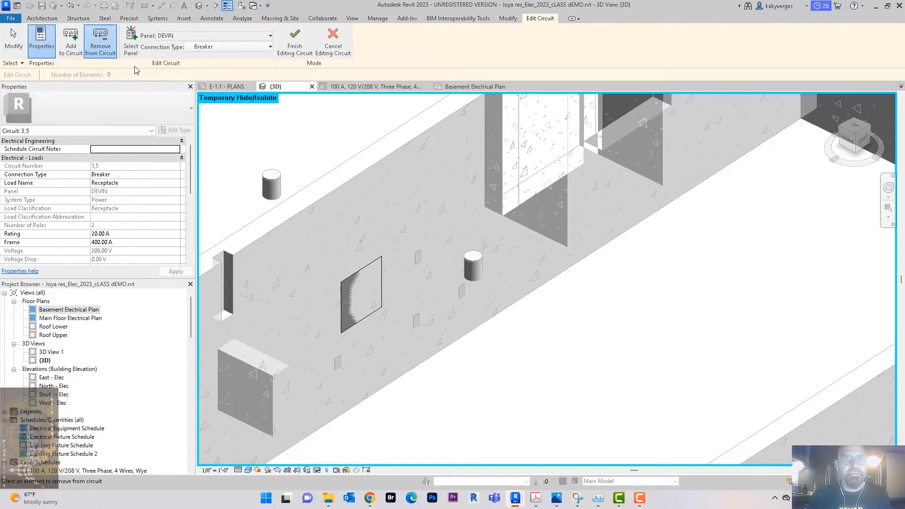
{"action": "left_click", "coordinate": [294, 41]}
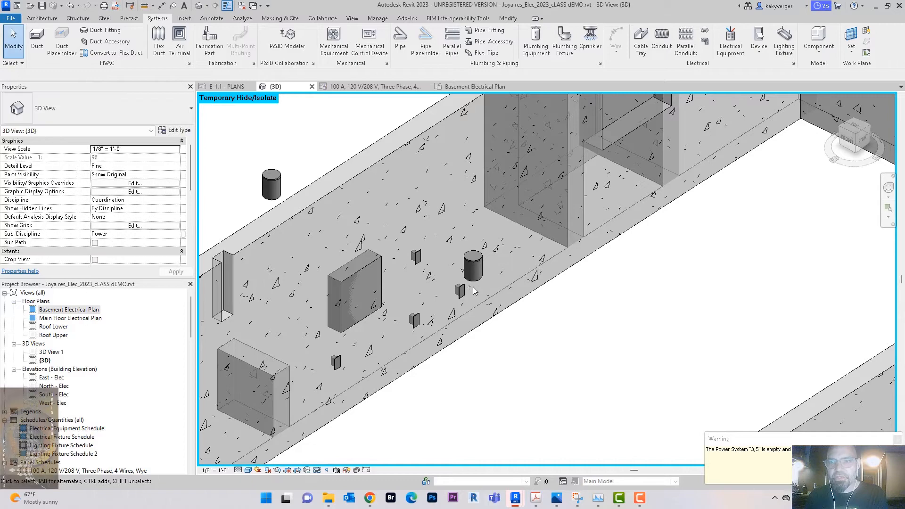
{"action": "left_click", "coordinate": [460, 290]}
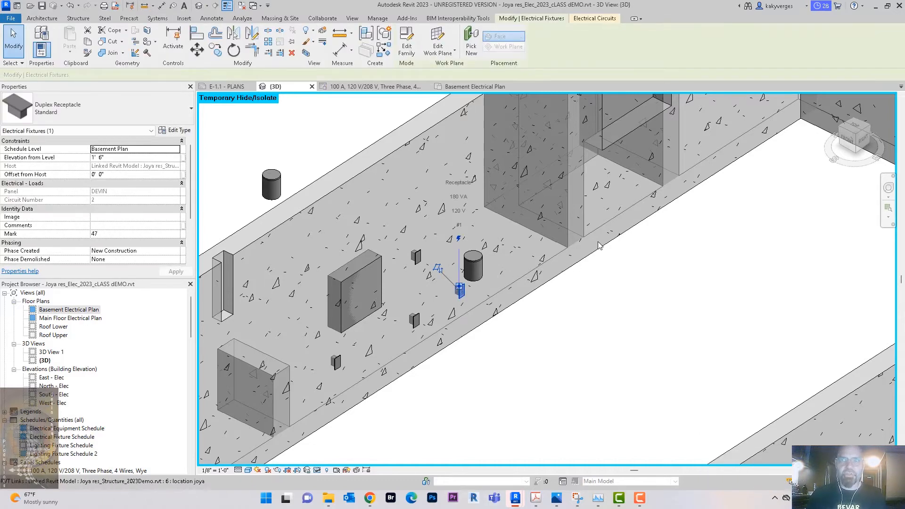
{"action": "left_click", "coordinate": [416, 321]}
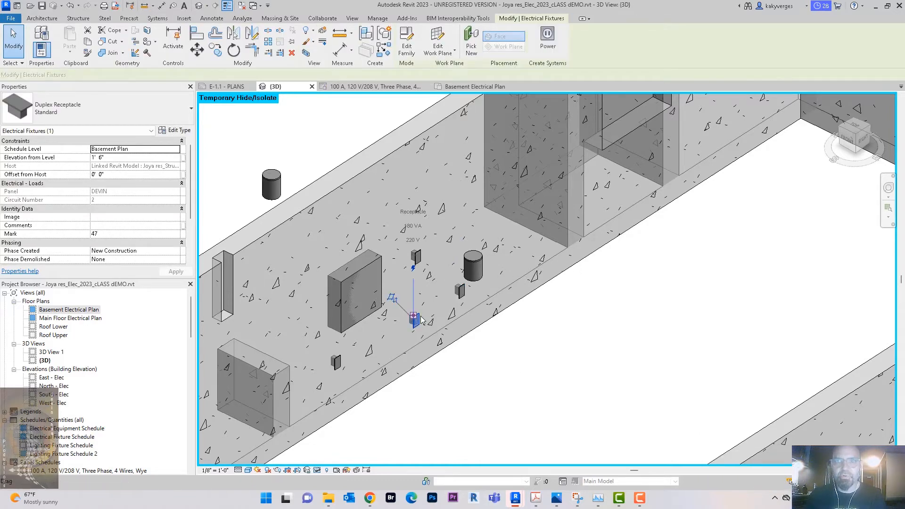
Step: In the panel DEVIN schedule, set the circuit 2 description to BASEMENT RECIPTICLES
{"action": "left_click", "coordinate": [357, 87]}
{"action": "left_click", "coordinate": [641, 207]}
{"action": "type", "text": "BASEMENT RECIPTICL"}
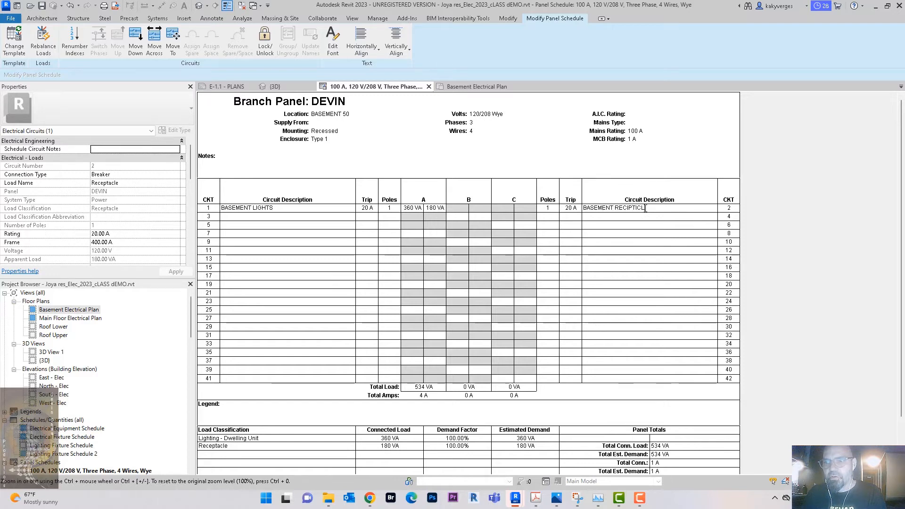
{"action": "type", "text": "ES"}
{"action": "key", "text": "Return"}
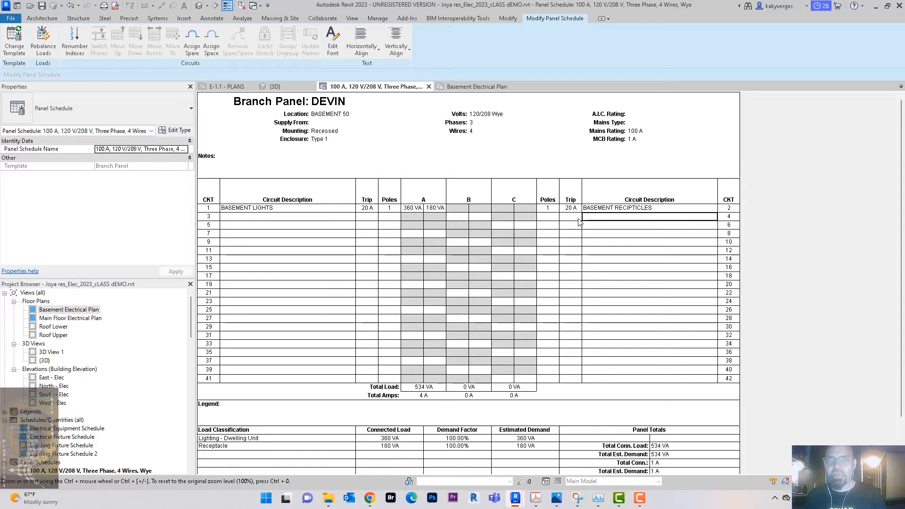
Step: Create a power circuit for the 220V dryer receptacle on the basement wall in the 3D view
{"action": "left_click", "coordinate": [492, 86]}
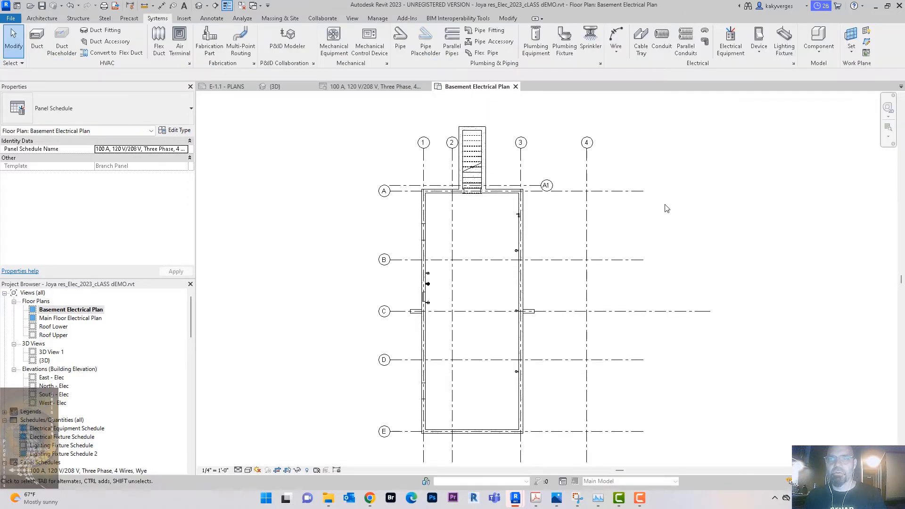
{"action": "left_click", "coordinate": [274, 87]}
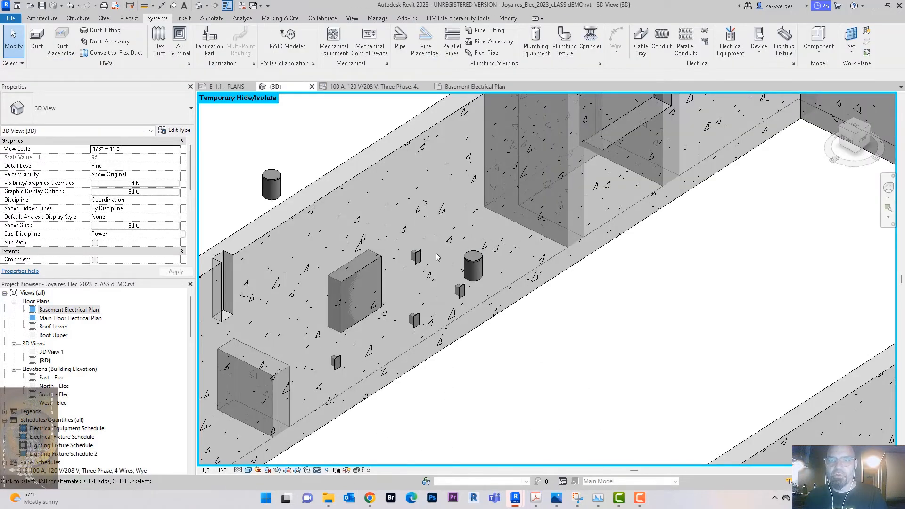
{"action": "left_click", "coordinate": [416, 257]}
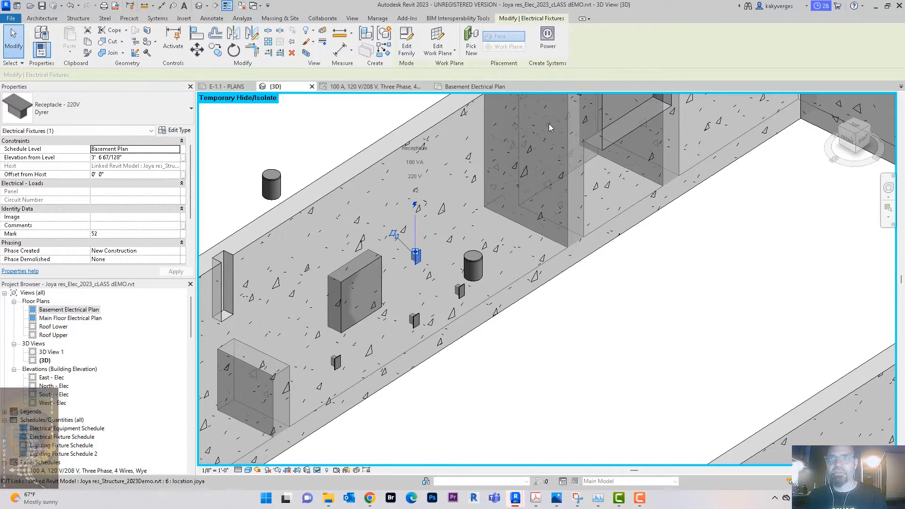
{"action": "left_click", "coordinate": [552, 50]}
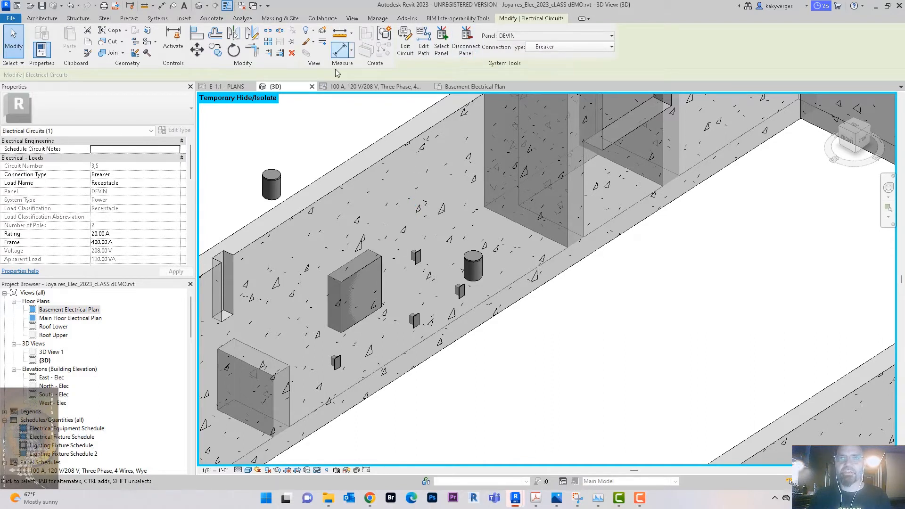
Step: In the panel DEVIN schedule, set the description of the two-pole circuit 3,5 to DRYER
{"action": "left_click", "coordinate": [361, 88]}
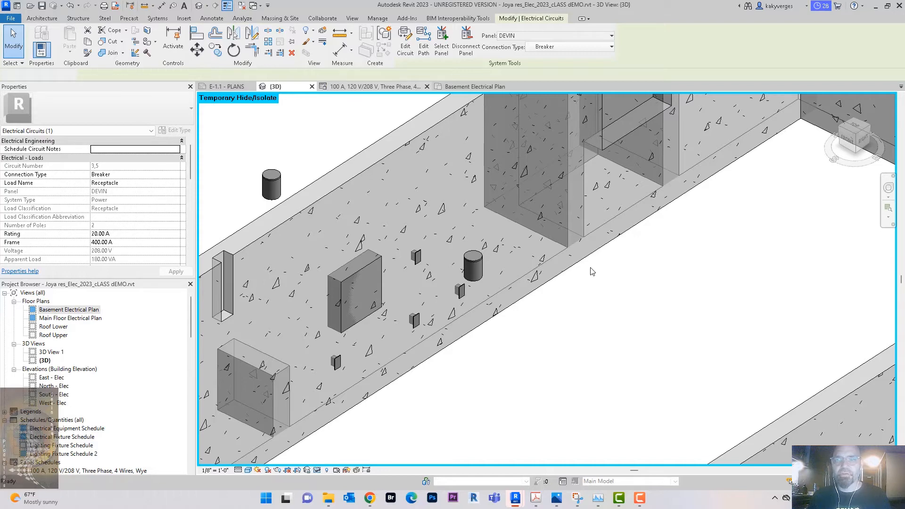
{"action": "left_click", "coordinate": [330, 218]}
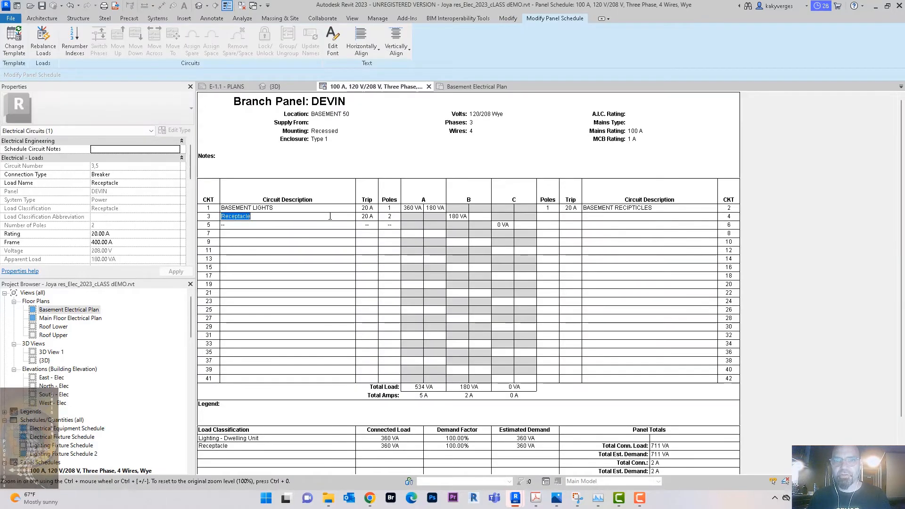
{"action": "type", "text": "DRYER"}
{"action": "key", "text": "Return"}
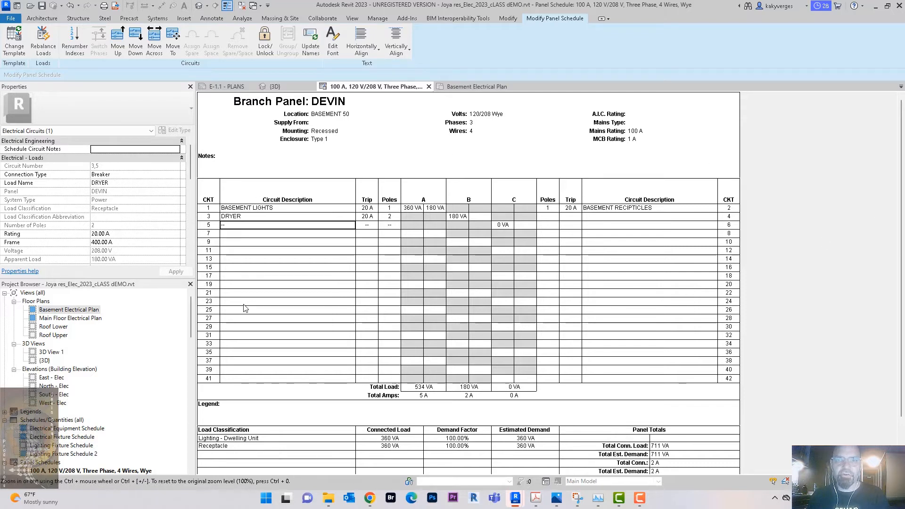
{"action": "left_click", "coordinate": [211, 218]}
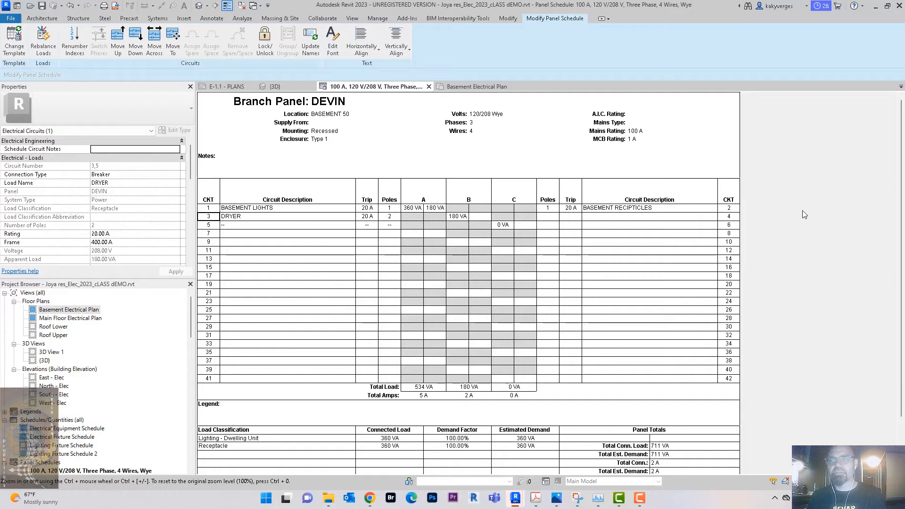
Step: Examine the basement's electrical devices in the 3D view and the receptacles in the Basement Electrical Plan
{"action": "left_click", "coordinate": [293, 88]}
{"action": "scroll", "coordinate": [663, 269], "scroll_direction": "down", "scroll_amount": 3}
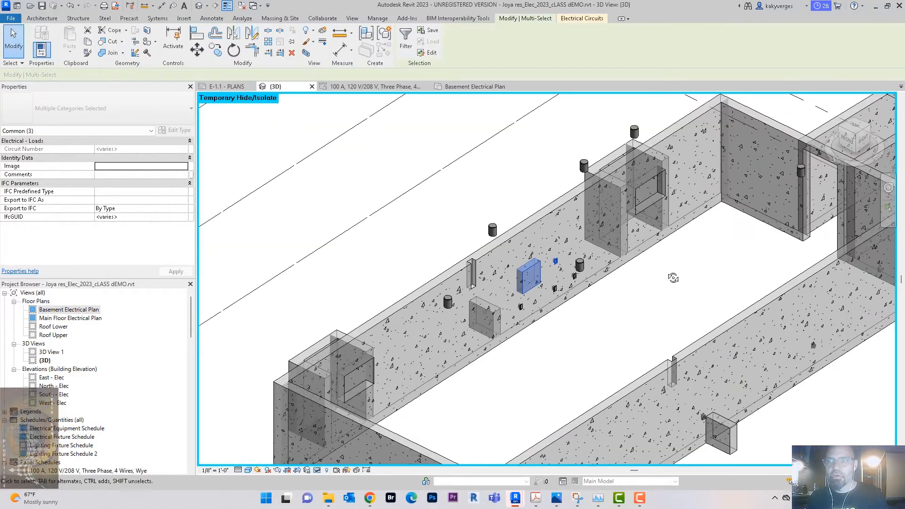
{"action": "middle_click_drag", "start_coordinate": [667, 273], "coordinate": [685, 269], "text": "shift"}
{"action": "scroll", "coordinate": [579, 294], "scroll_direction": "down", "scroll_amount": 4}
{"action": "middle_click_drag", "start_coordinate": [578, 295], "coordinate": [580, 309], "text": "shift"}
{"action": "key", "text": "Escape"}
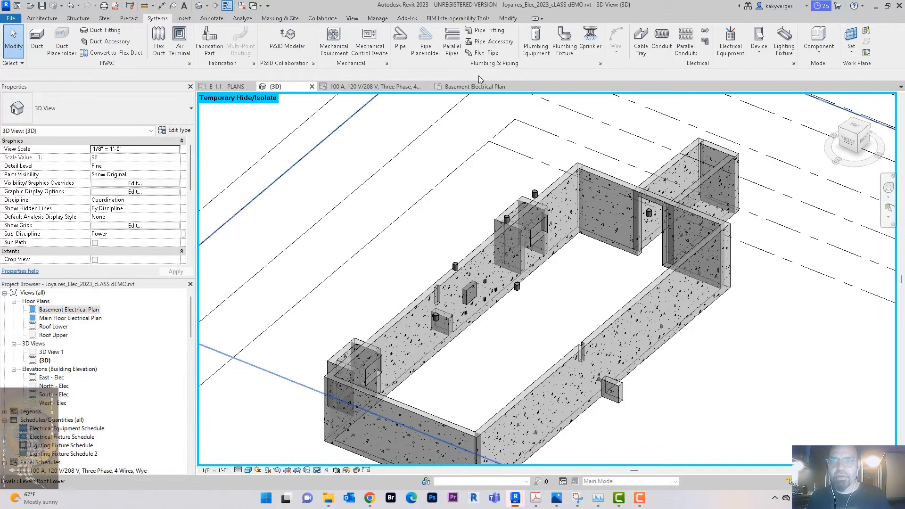
{"action": "left_click", "coordinate": [478, 88]}
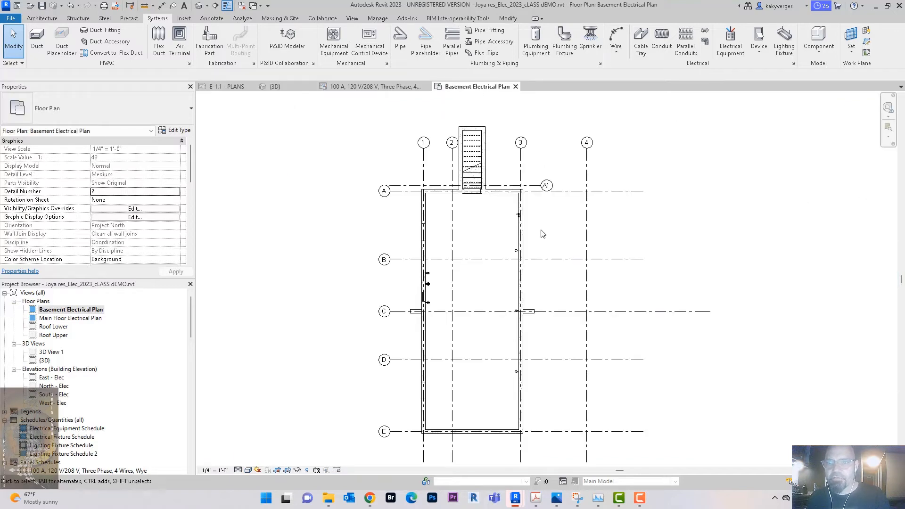
{"action": "scroll", "coordinate": [516, 215], "scroll_direction": "up", "scroll_amount": 3}
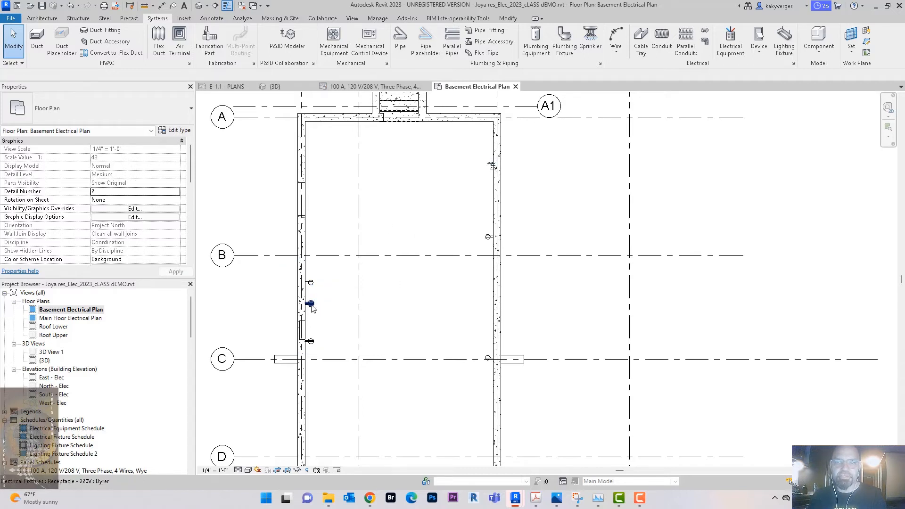
{"action": "key", "text": "Tab"}
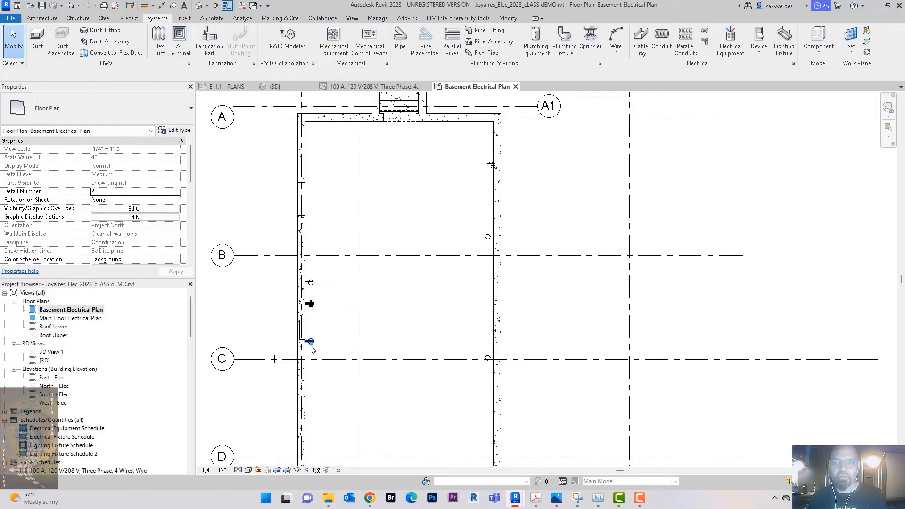
{"action": "scroll", "coordinate": [436, 227], "scroll_direction": "down", "scroll_amount": 3}
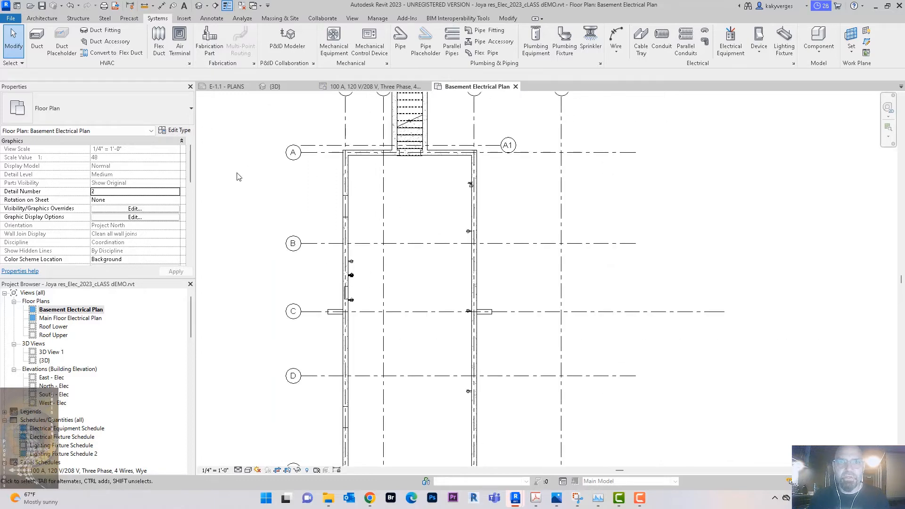
Step: Set the Basement Electrical Plan's view range to a Roof Lower top and a cut plane offset of 12 feet
{"action": "key", "text": "v"}
{"action": "key", "text": "r"}
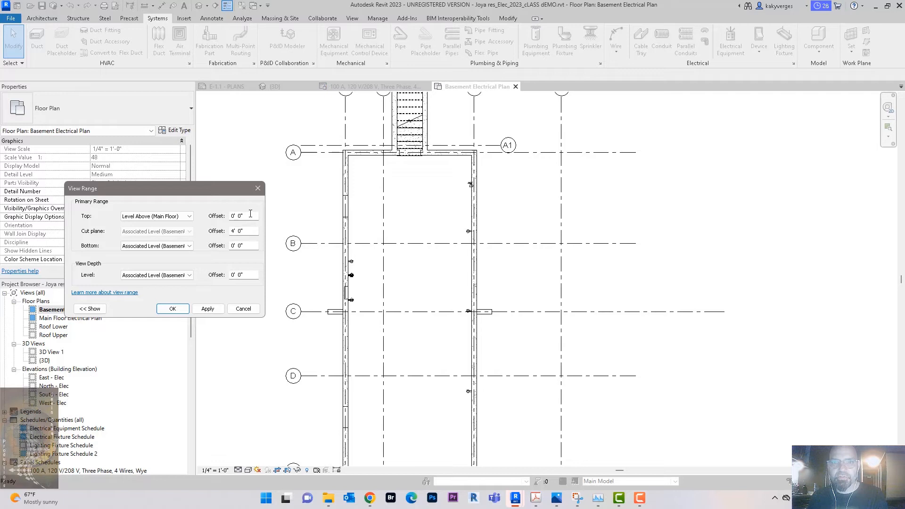
{"action": "left_click", "coordinate": [189, 216]}
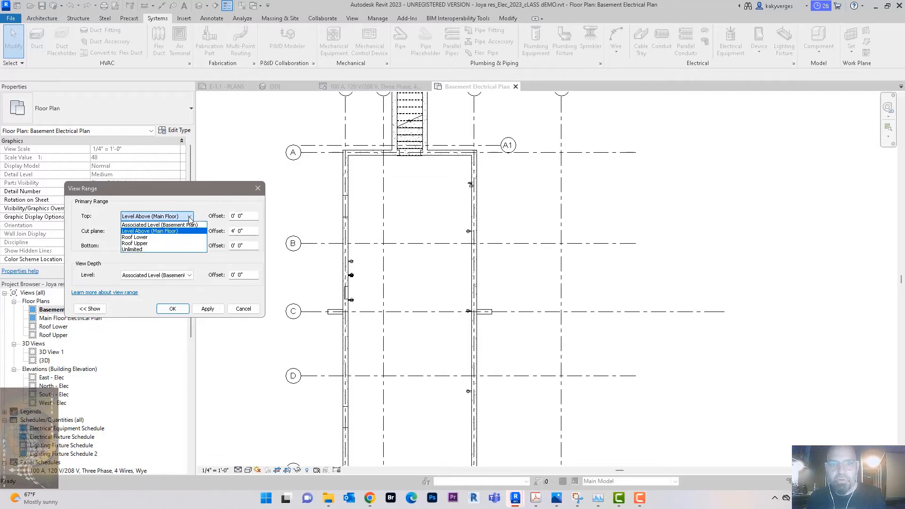
{"action": "left_click", "coordinate": [164, 237]}
{"action": "left_click_drag", "start_coordinate": [247, 231], "coordinate": [203, 229]}
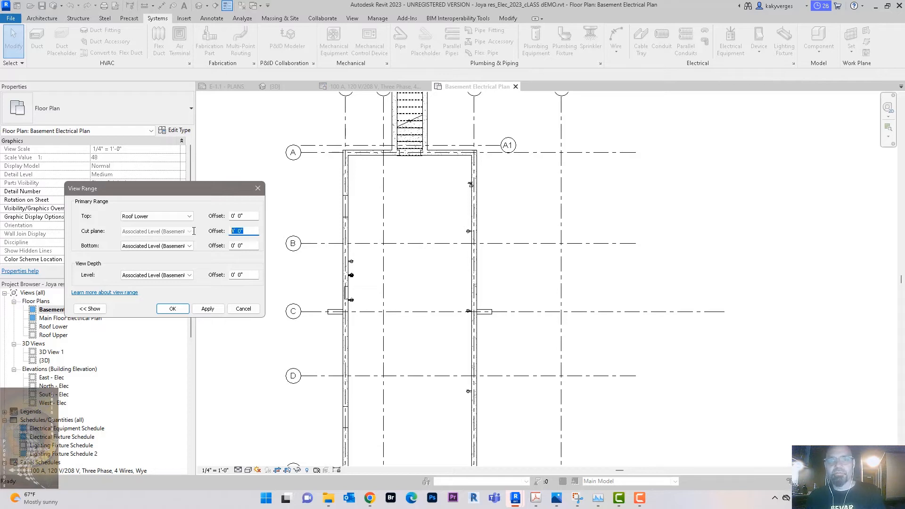
{"action": "type", "text": "12"}
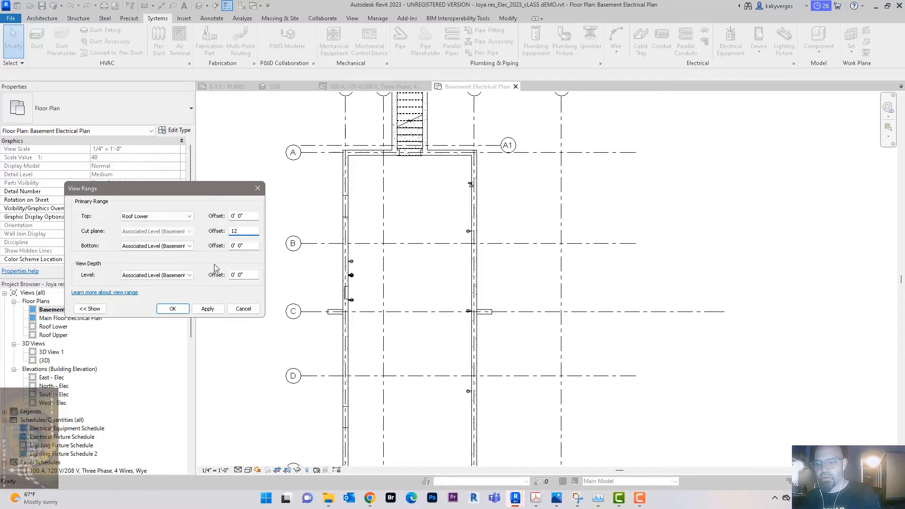
{"action": "left_click", "coordinate": [207, 309]}
{"action": "left_click", "coordinate": [173, 308]}
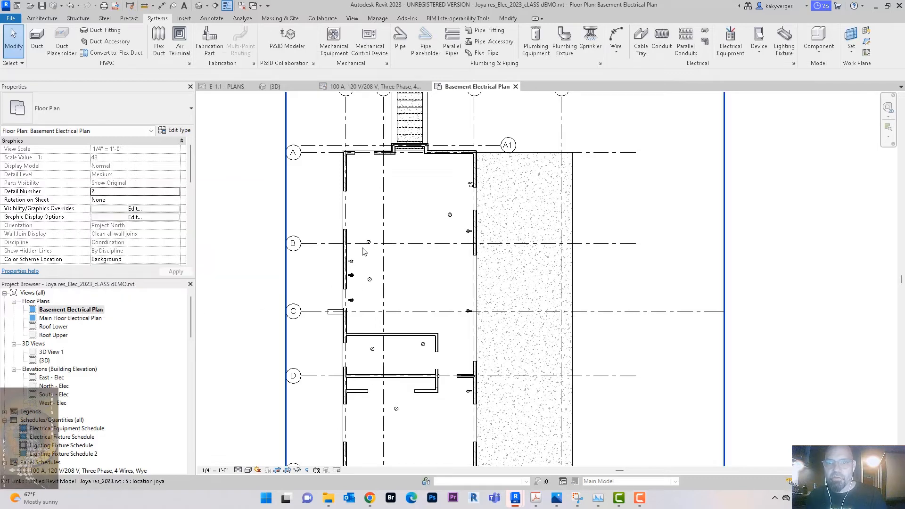
Step: Select the BASEMENT LIGHTS circuit through one of its downlights in the plan and convert it to chamfered wire
{"action": "key", "text": "Tab"}
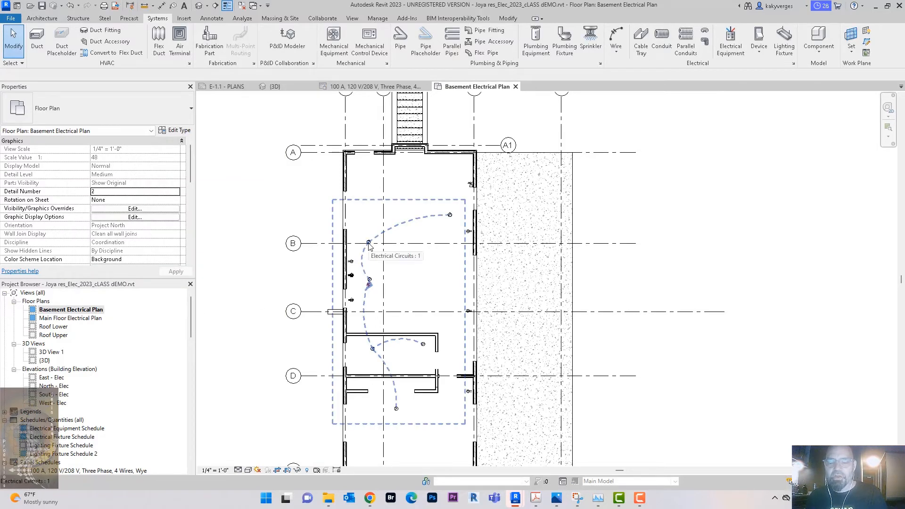
{"action": "scroll", "coordinate": [369, 243], "scroll_direction": "up", "scroll_amount": 3}
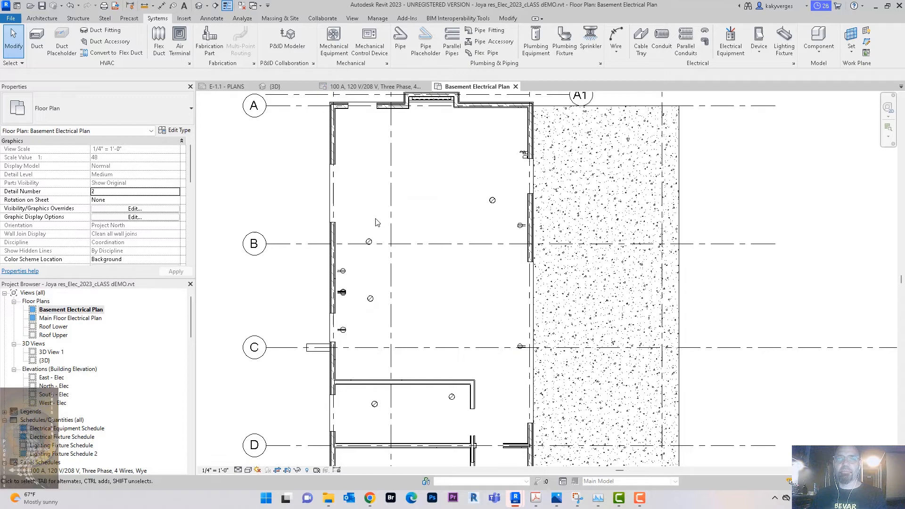
{"action": "scroll", "coordinate": [369, 241], "scroll_direction": "up", "scroll_amount": 2}
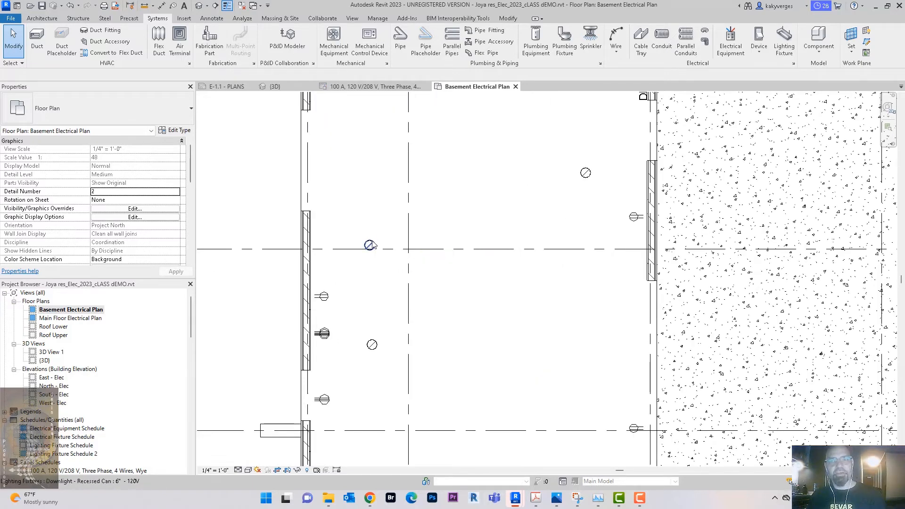
{"action": "key", "text": "Tab"}
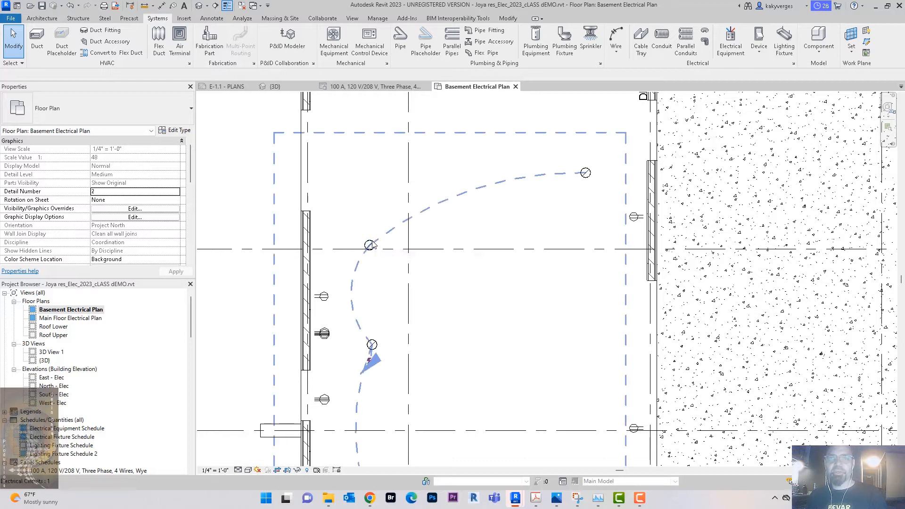
{"action": "key", "text": "Tab"}
{"action": "key", "text": "Tab"}
{"action": "key", "text": "Tab"}
{"action": "key", "text": "Tab"}
{"action": "key", "text": "Tab"}
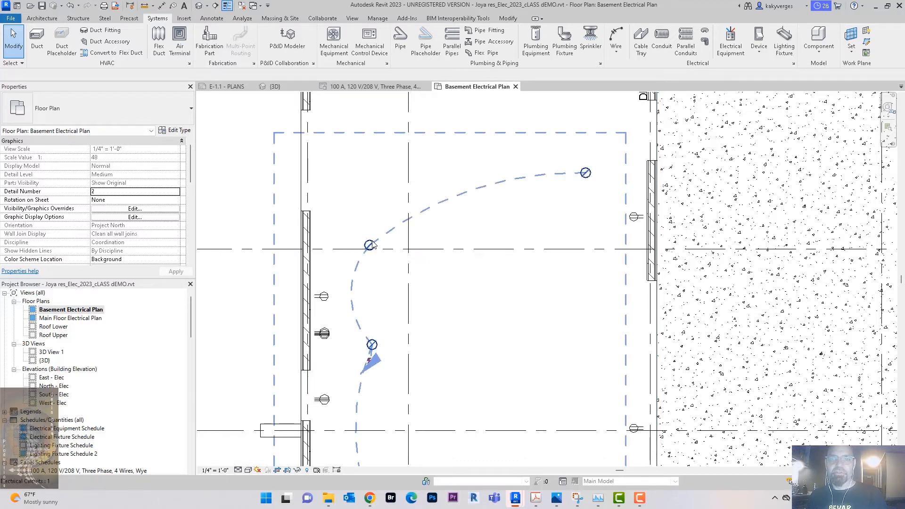
{"action": "key", "text": "Tab"}
{"action": "key", "text": "Tab"}
{"action": "key", "text": "Tab"}
{"action": "key", "text": "Tab"}
{"action": "key", "text": "Tab"}
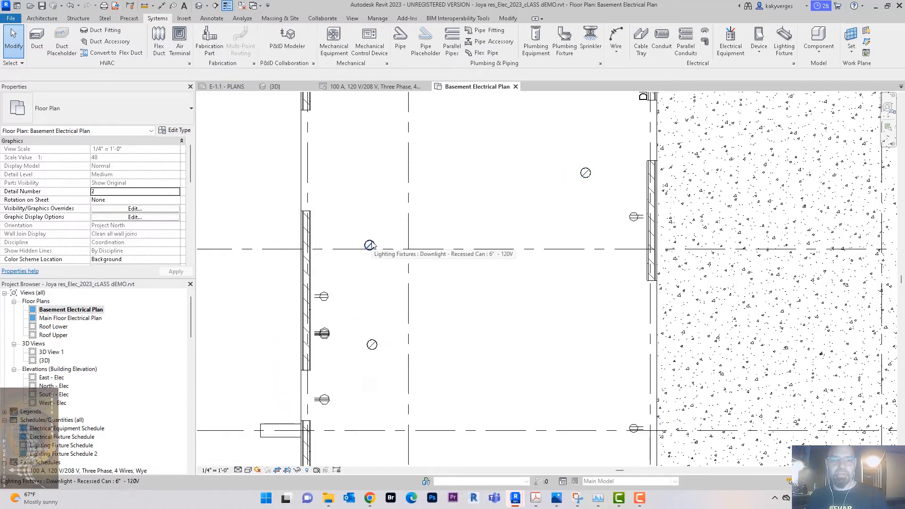
{"action": "key", "text": "Tab"}
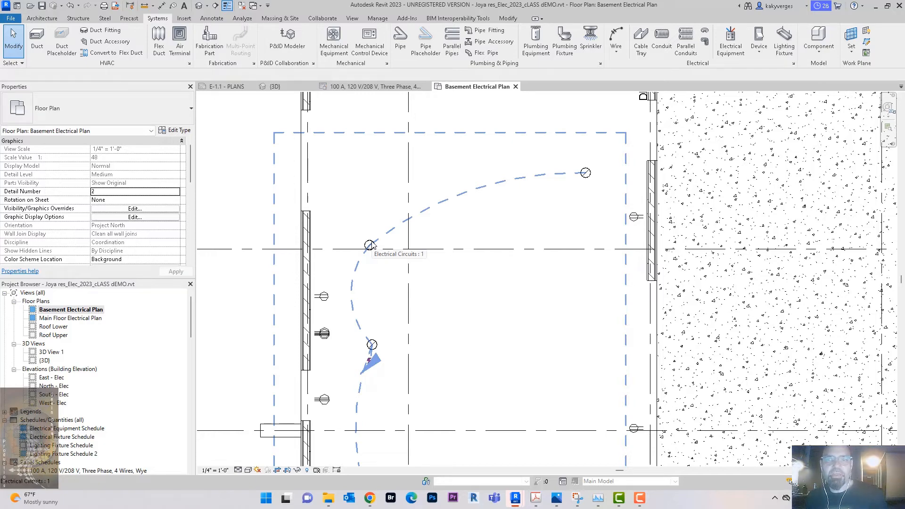
{"action": "left_click", "coordinate": [370, 246]}
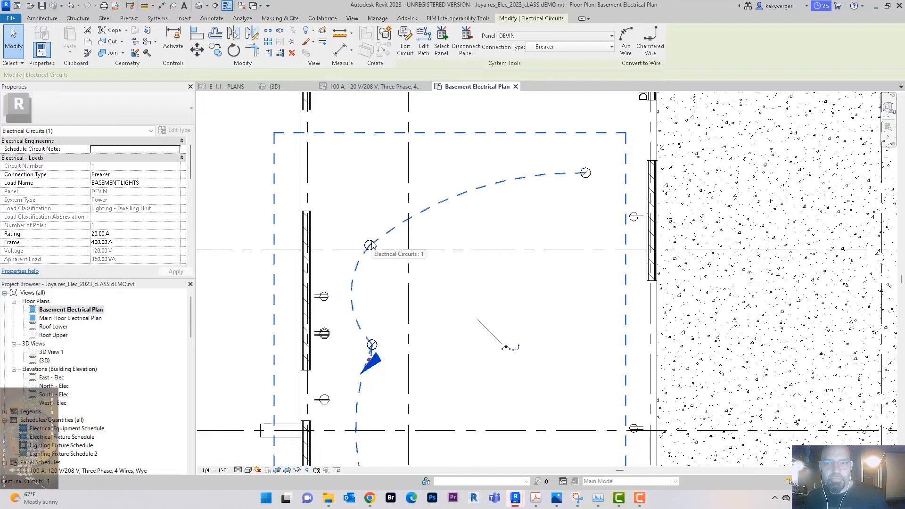
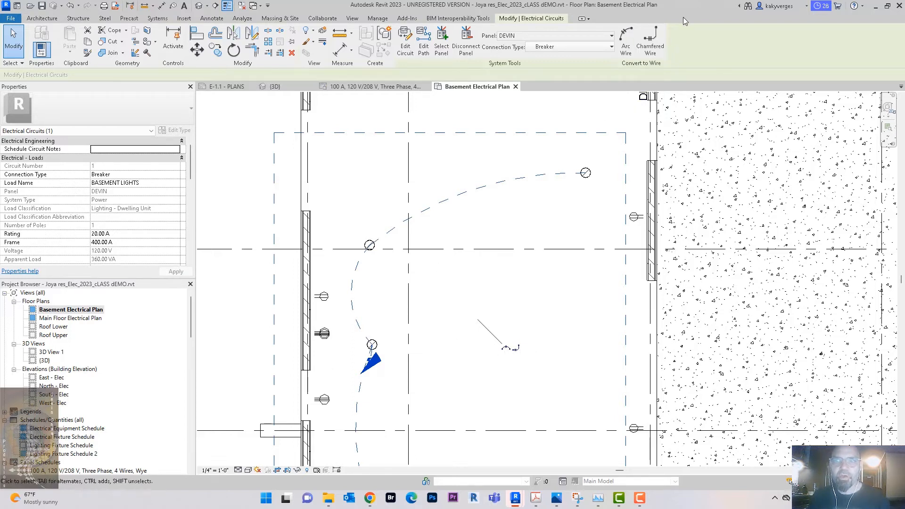
{"action": "left_click", "coordinate": [515, 350]}
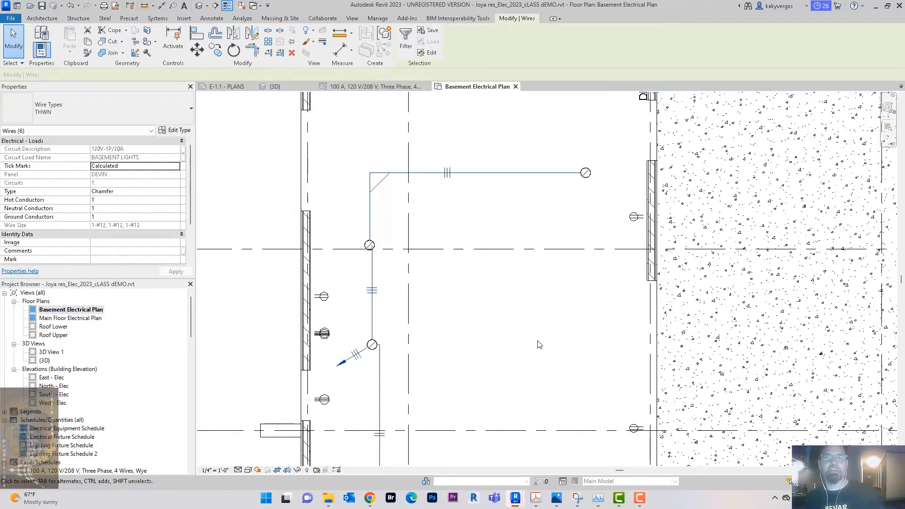
Step: Delete the chamfered wires of the BASEMENT LIGHTS circuit and convert the circuit to arc wire instead
{"action": "key", "text": "Delete"}
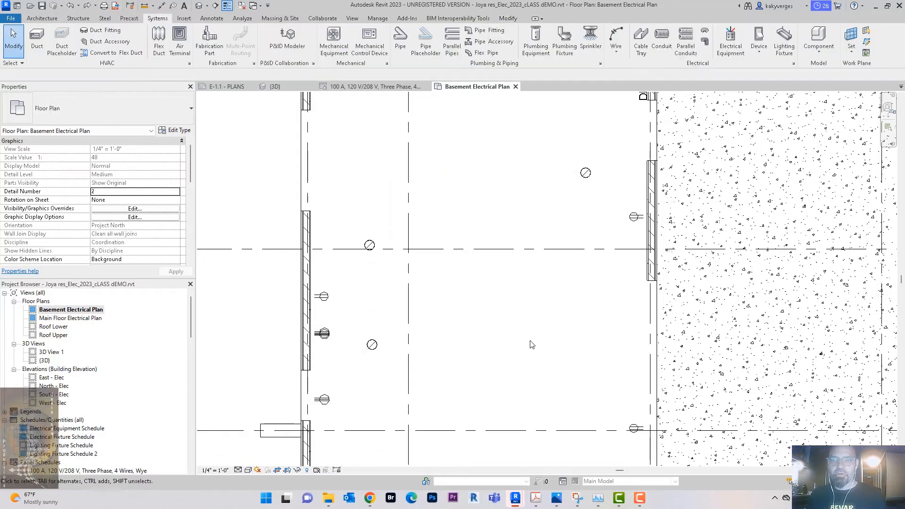
{"action": "left_click", "coordinate": [370, 245]}
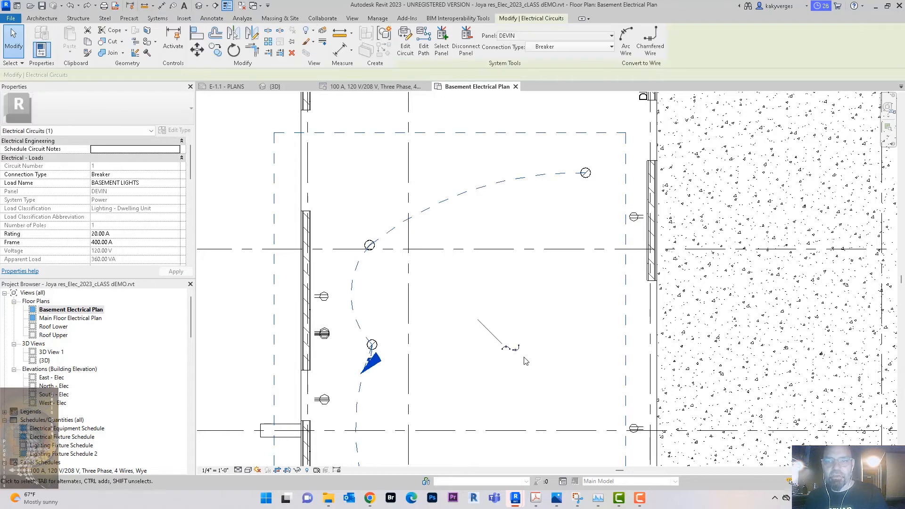
{"action": "left_click", "coordinate": [505, 350]}
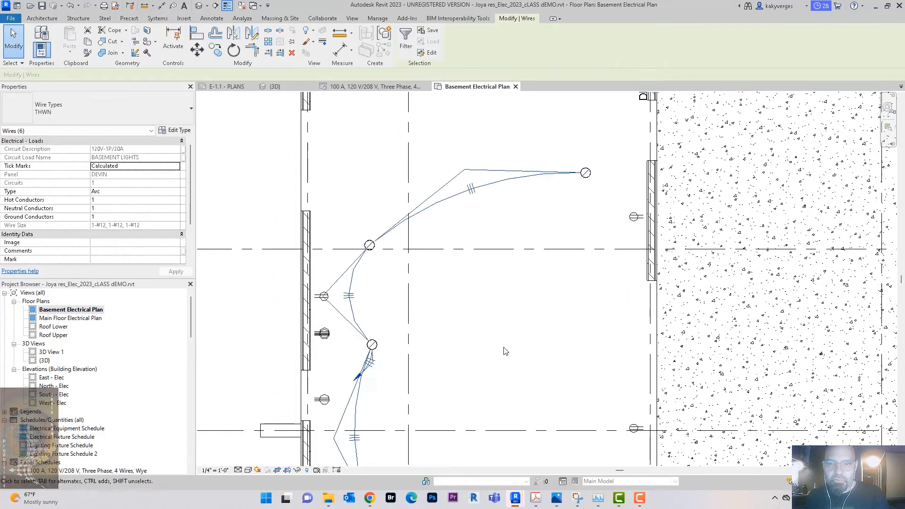
{"action": "scroll", "coordinate": [508, 351], "scroll_direction": "down", "scroll_amount": 3}
{"action": "scroll", "coordinate": [511, 343], "scroll_direction": "up", "scroll_amount": 2}
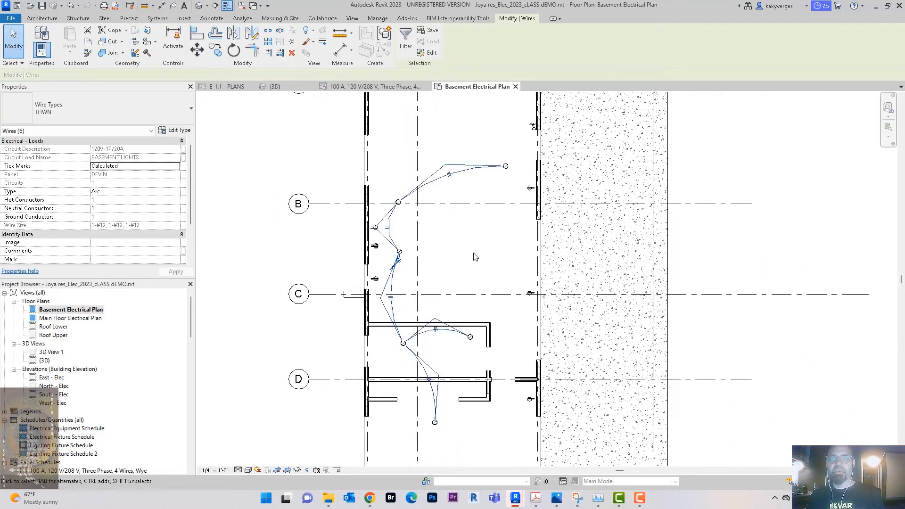
{"action": "left_click", "coordinate": [513, 255]}
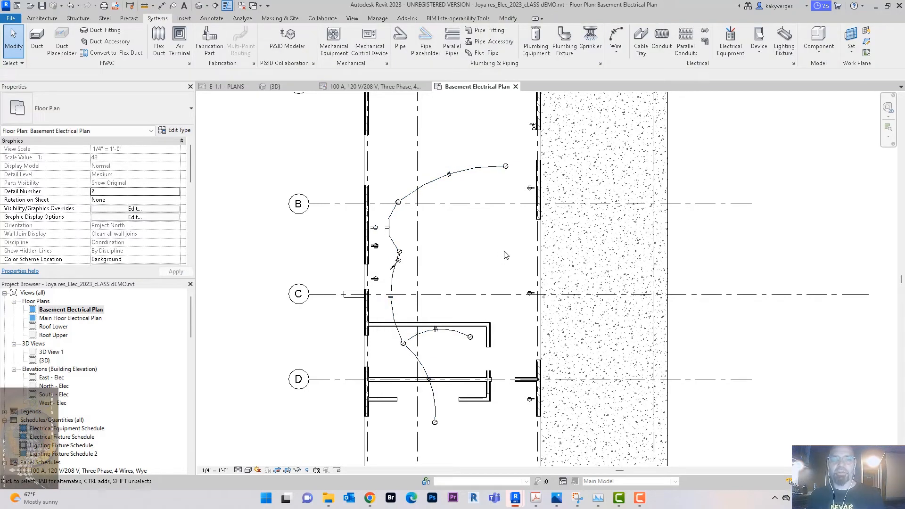
Step: Set the cut plane offset in the Basement Electrical Plan's view range to 4 feet
{"action": "scroll", "coordinate": [454, 246], "scroll_direction": "up", "scroll_amount": 2}
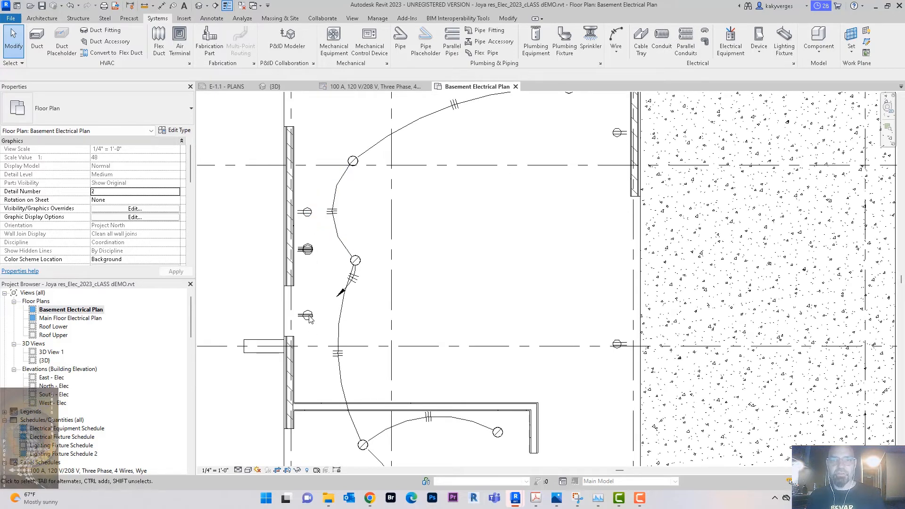
{"action": "scroll", "coordinate": [330, 307], "scroll_direction": "down", "scroll_amount": 5}
{"action": "scroll", "coordinate": [309, 310], "scroll_direction": "up", "scroll_amount": 6}
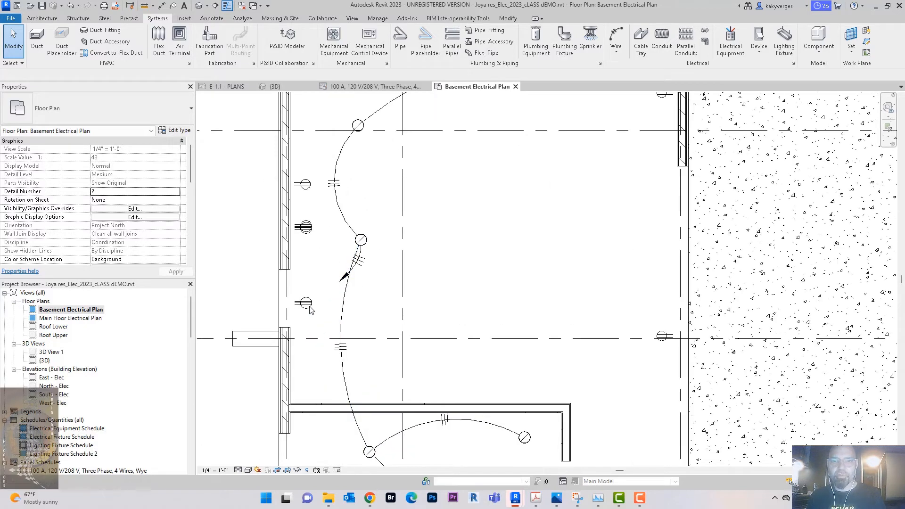
{"action": "mouse_move", "coordinate": [451, 268]}
{"action": "middle_mouse_down"}
{"action": "mouse_move", "coordinate": [477, 313]}
{"action": "mouse_move", "coordinate": [473, 300]}
{"action": "middle_mouse_up"}
{"action": "scroll", "coordinate": [471, 264], "scroll_direction": "down", "scroll_amount": 2}
{"action": "key", "text": "v"}
{"action": "key", "text": "r"}
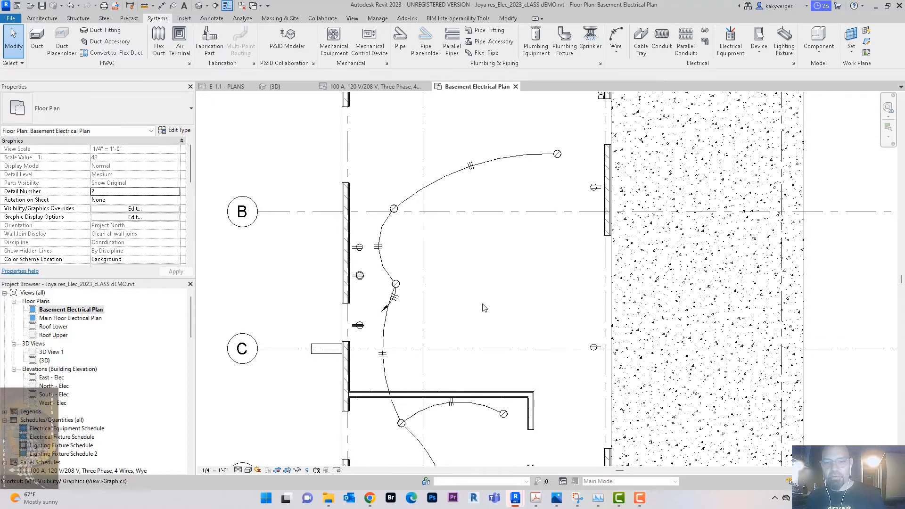
{"action": "left_click", "coordinate": [250, 231]}
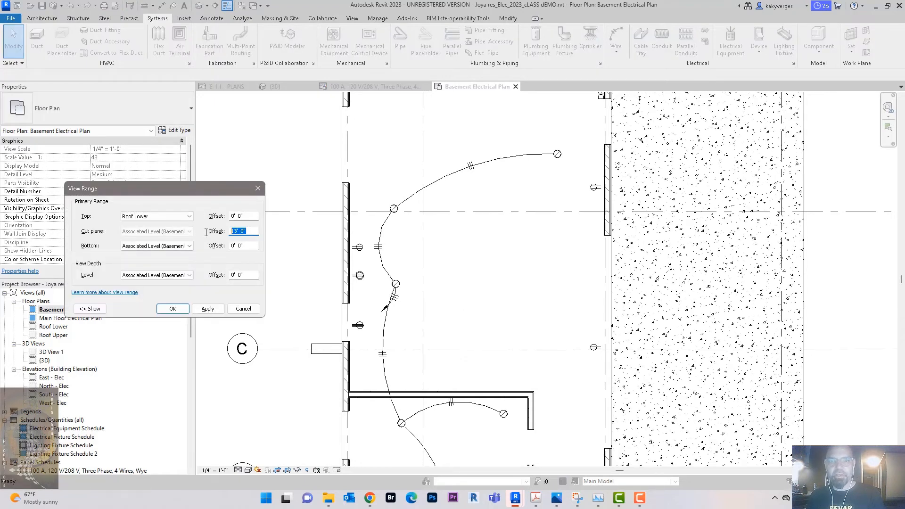
{"action": "type", "text": "4"}
{"action": "key", "text": "Return"}
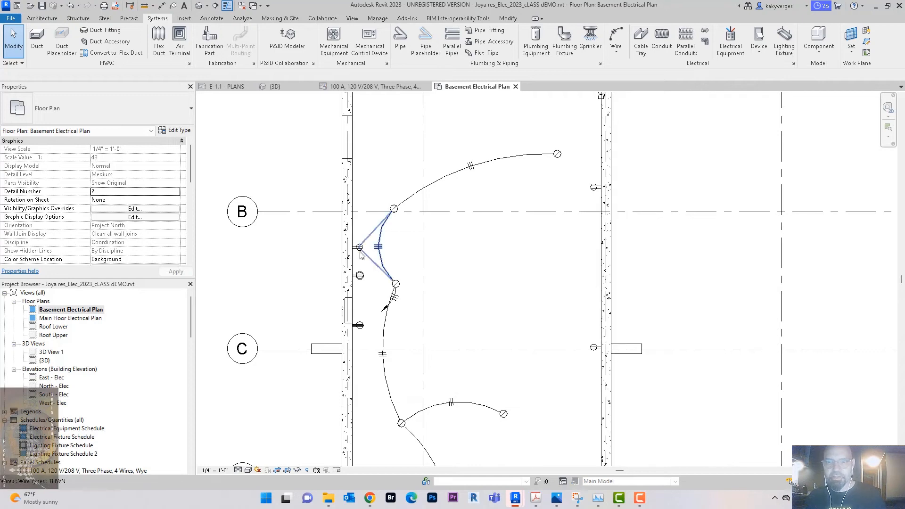
Step: Check the circuit and type of the receptacles on the grid 1 wall between grids B and C
{"action": "key", "text": "Tab"}
{"action": "left_click", "coordinate": [362, 280]}
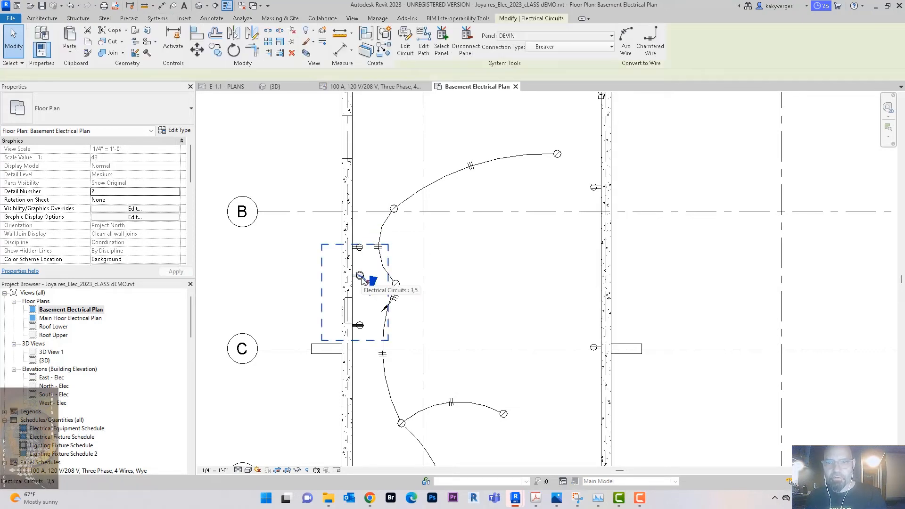
{"action": "left_click", "coordinate": [361, 326]}
Step: Create a power circuit from the duplex receptacle just below grid D on the grid 3 wall
{"action": "scroll", "coordinate": [465, 330], "scroll_direction": "down", "scroll_amount": 1}
{"action": "middle_click_drag", "start_coordinate": [465, 329], "coordinate": [429, 364]}
{"action": "scroll", "coordinate": [429, 364], "scroll_direction": "down", "scroll_amount": 2}
{"action": "scroll", "coordinate": [398, 276], "scroll_direction": "up", "scroll_amount": 5}
{"action": "scroll", "coordinate": [398, 276], "scroll_direction": "down", "scroll_amount": 4}
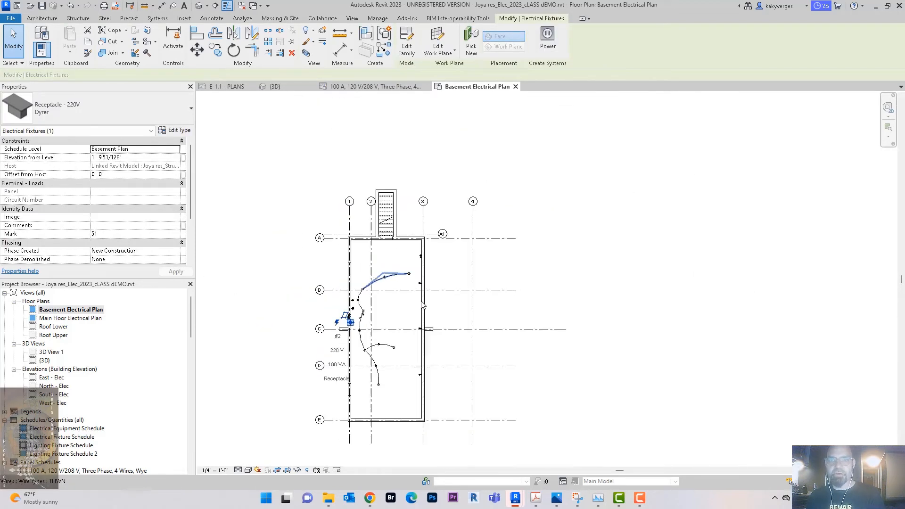
{"action": "scroll", "coordinate": [576, 353], "scroll_direction": "up", "scroll_amount": 4}
{"action": "scroll", "coordinate": [575, 353], "scroll_direction": "up", "scroll_amount": 1}
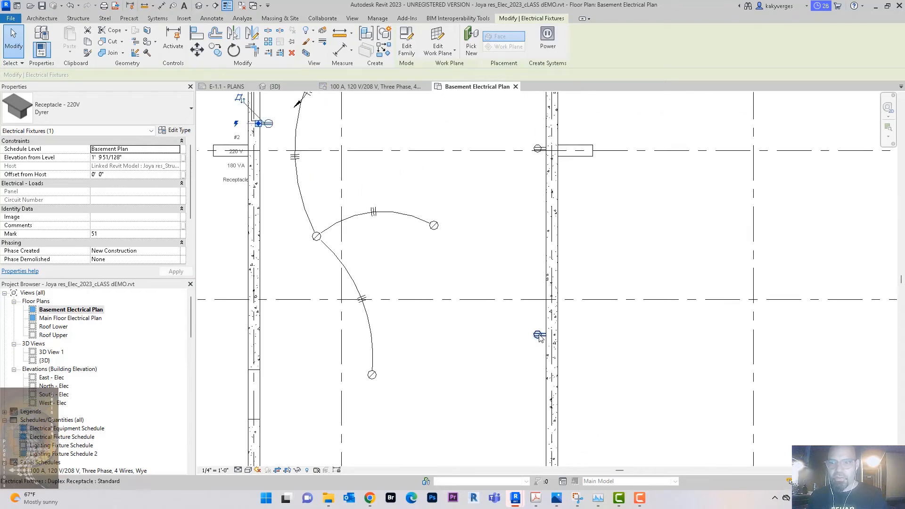
{"action": "left_click", "coordinate": [538, 335]}
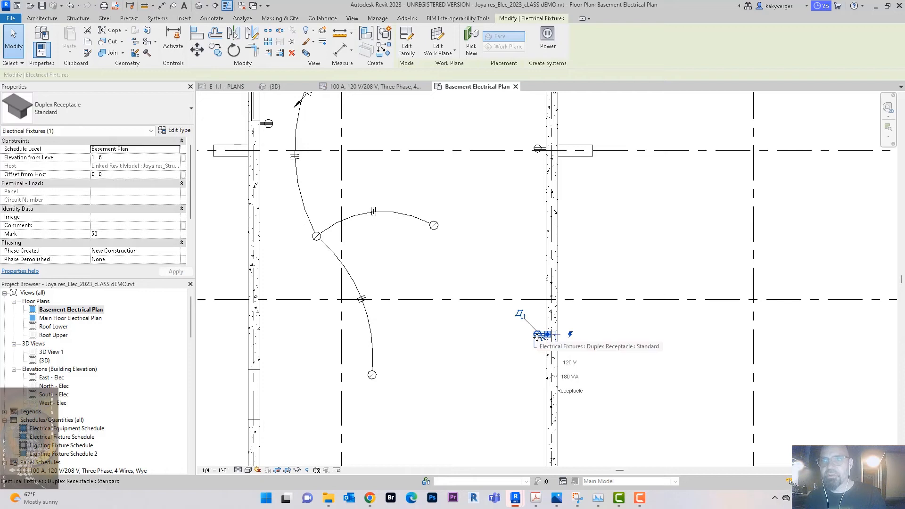
{"action": "left_click", "coordinate": [549, 42]}
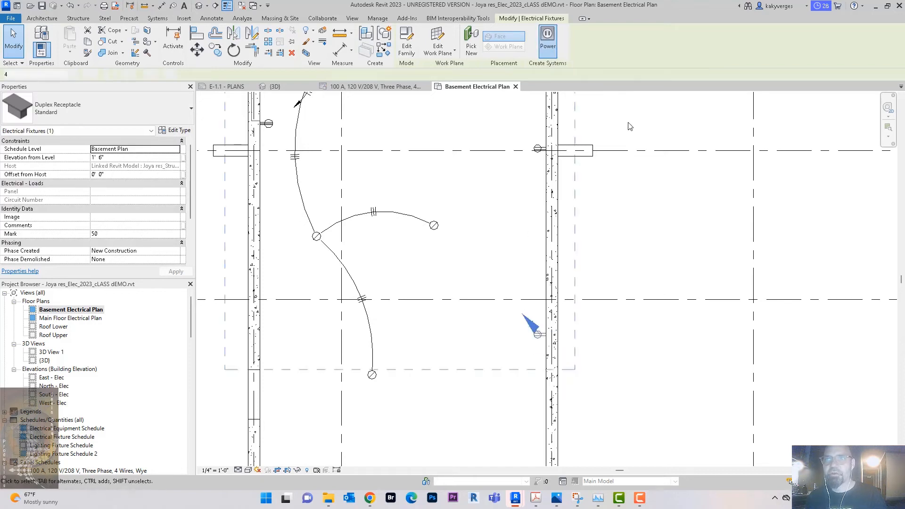
Step: Add the duplex receptacles near grids C and B on the grid 3 wall to the new power circuit
{"action": "left_click", "coordinate": [406, 41]}
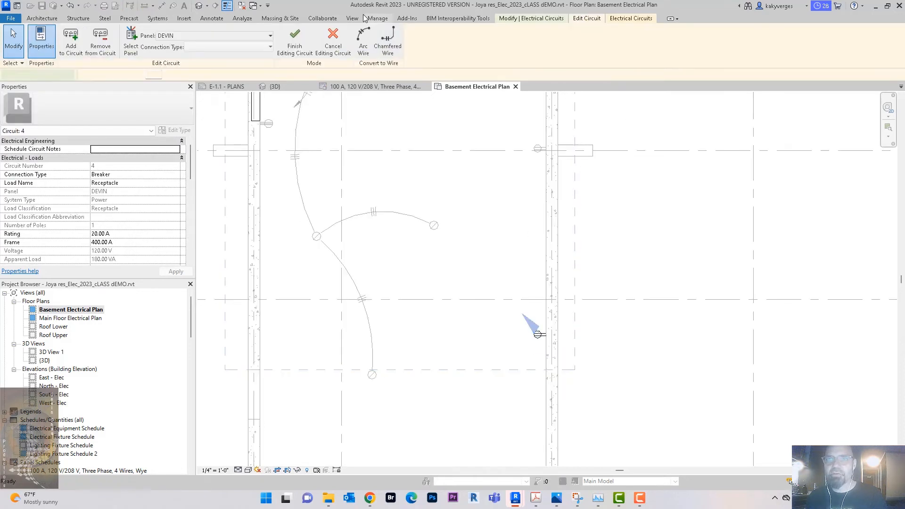
{"action": "left_click", "coordinate": [538, 148]}
{"action": "middle_click_drag", "start_coordinate": [502, 246], "coordinate": [446, 425]}
{"action": "left_click", "coordinate": [481, 143]}
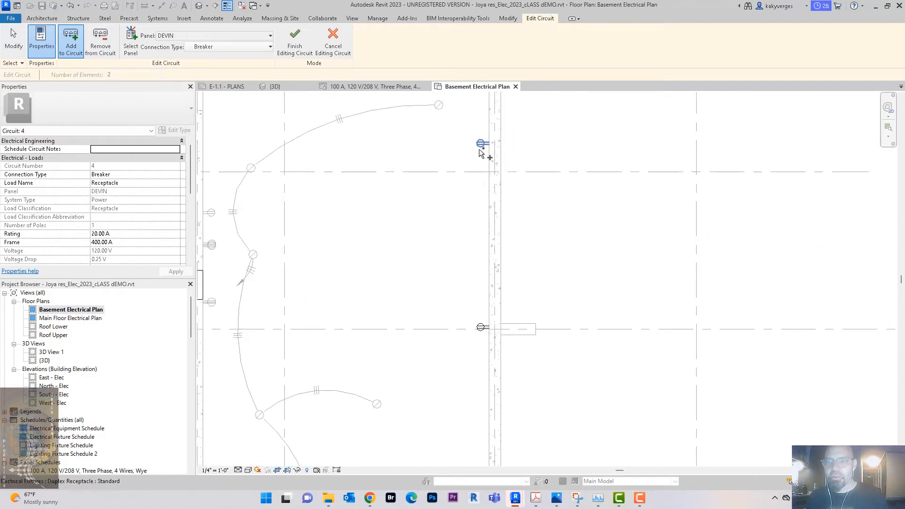
{"action": "left_click", "coordinate": [306, 44]}
Step: Select the grid 3 wall's receptacle circuit in the plan and convert it to arc wire
{"action": "key", "text": "Tab"}
{"action": "left_click", "coordinate": [479, 146]}
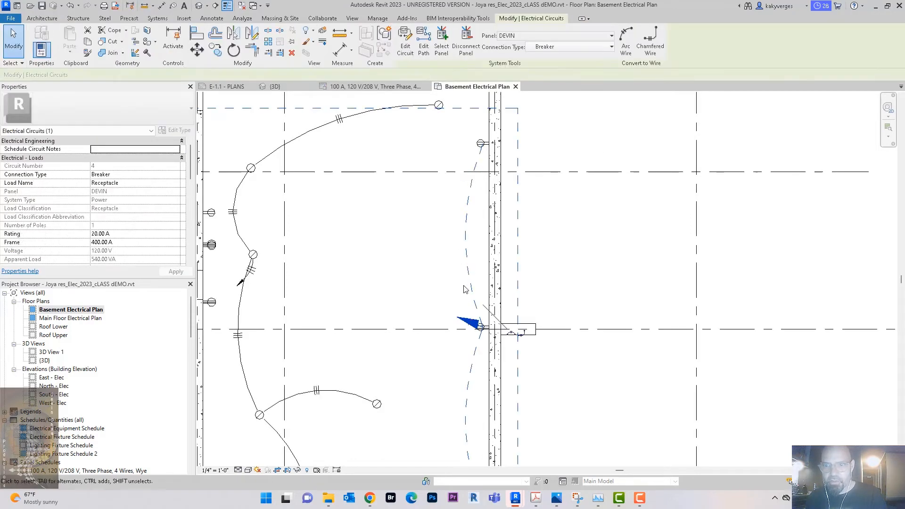
{"action": "left_click", "coordinate": [512, 334]}
{"action": "key", "text": "Escape"}
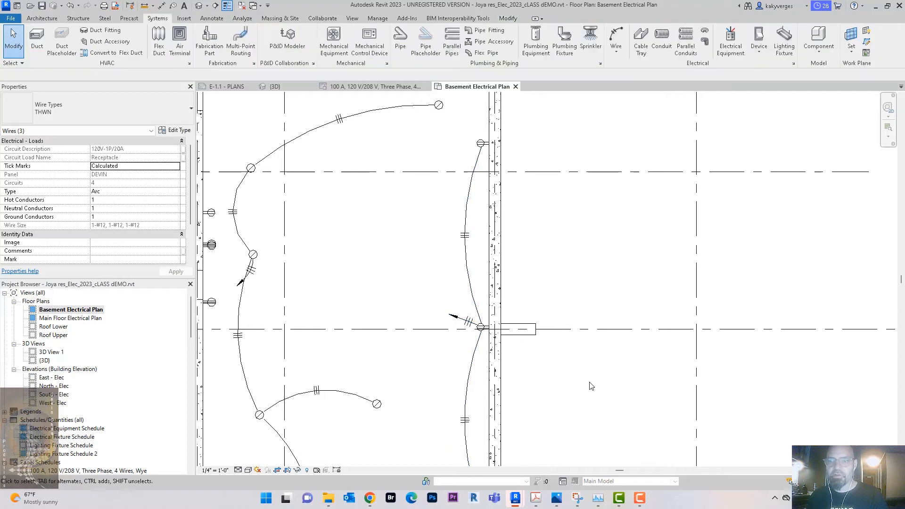
{"action": "scroll", "coordinate": [566, 320], "scroll_direction": "down", "scroll_amount": 3}
{"action": "scroll", "coordinate": [536, 293], "scroll_direction": "down", "scroll_amount": 3}
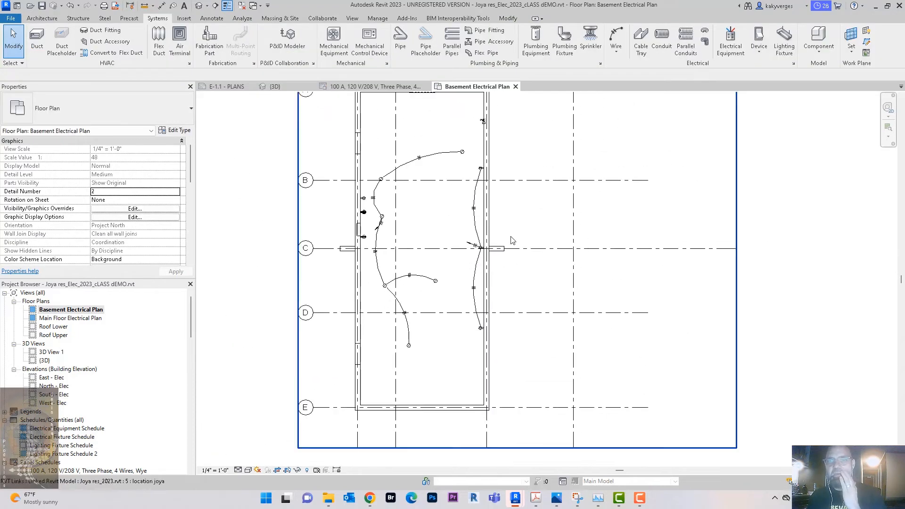
Step: In the panel DEVIN schedule, set the description of circuit 4 to BASEMENT RECITPTHICS 2
{"action": "left_click", "coordinate": [372, 86]}
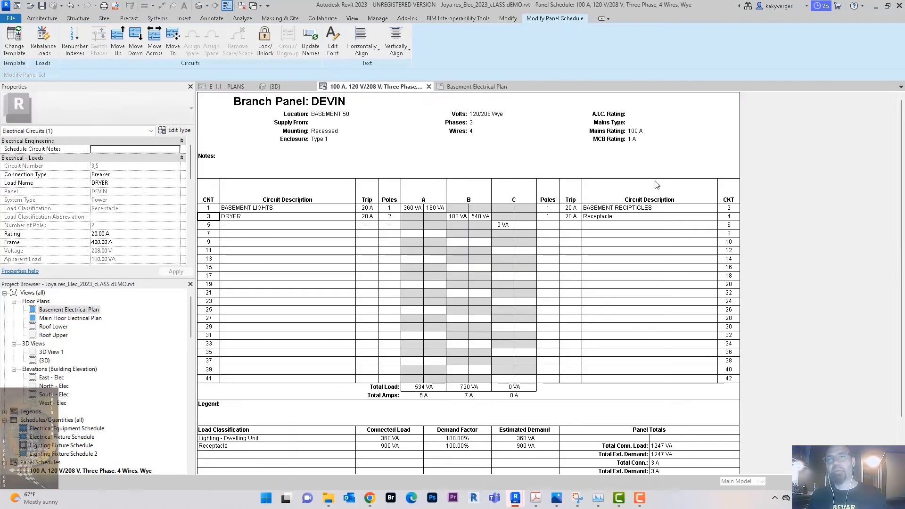
{"action": "left_click", "coordinate": [643, 219]}
{"action": "type", "text": "BASEMETNT RECITPTHICS 2"}
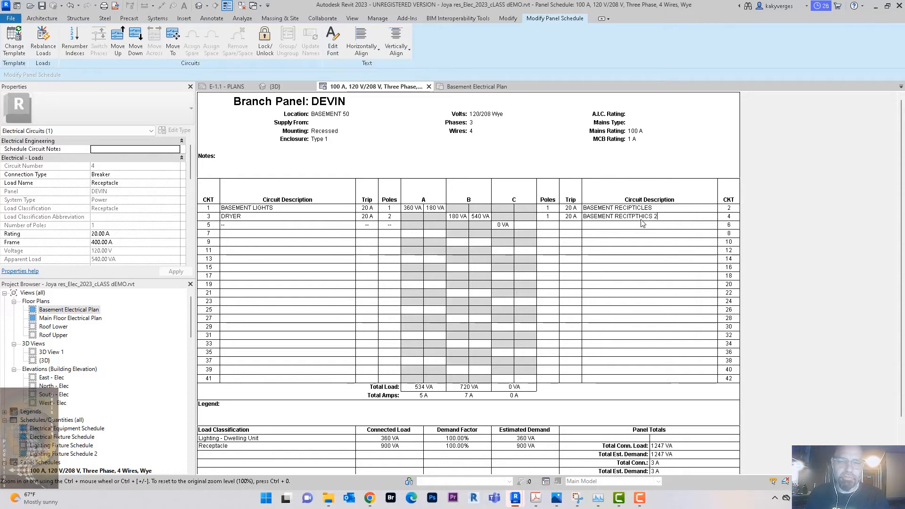
{"action": "left_click", "coordinate": [642, 225]}
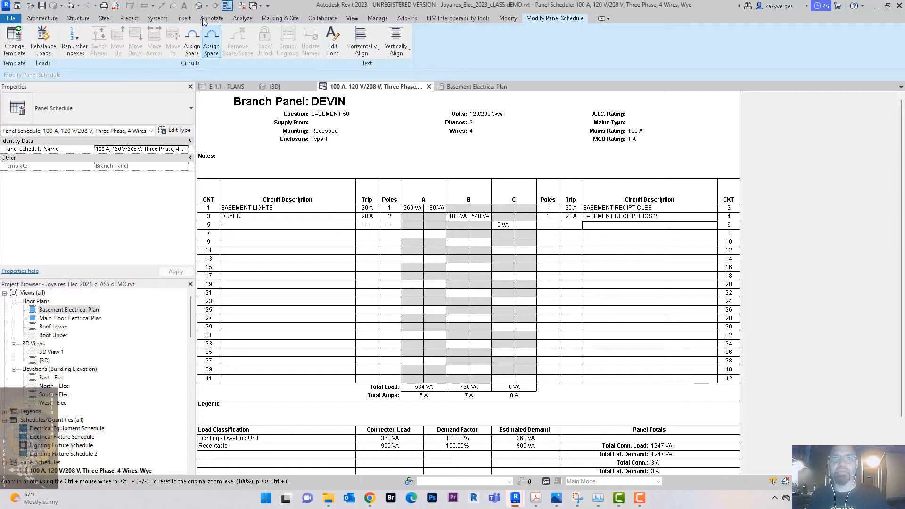
Step: Reset the temporary hide/isolate in the {3D} view
{"action": "left_click", "coordinate": [283, 87]}
{"action": "scroll", "coordinate": [552, 312], "scroll_direction": "down", "scroll_amount": 3}
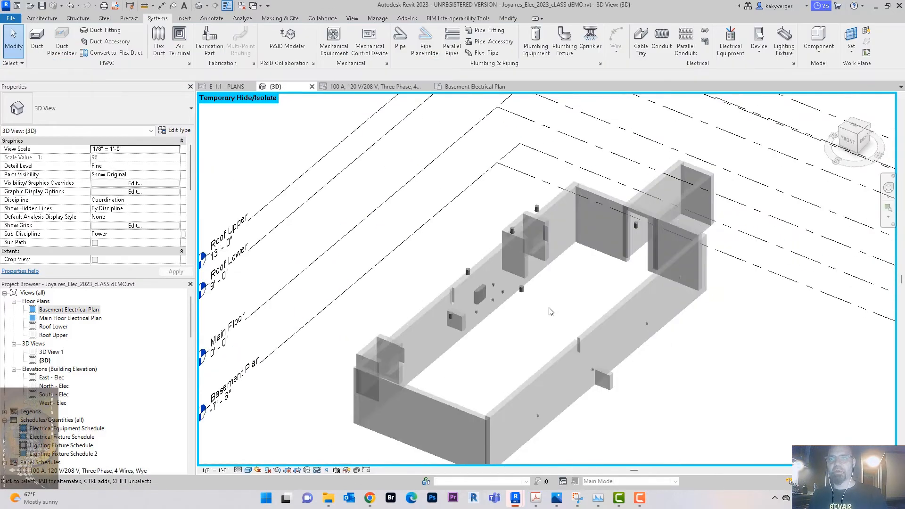
{"action": "scroll", "coordinate": [599, 354], "scroll_direction": "up", "scroll_amount": 2}
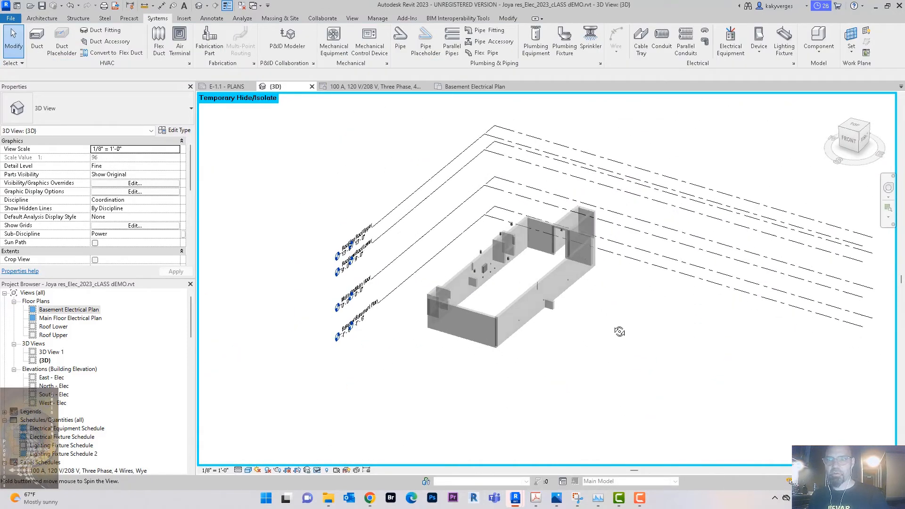
{"action": "left_click", "coordinate": [317, 471]}
{"action": "left_click", "coordinate": [338, 460]}
{"action": "scroll", "coordinate": [549, 299], "scroll_direction": "up", "scroll_amount": 2}
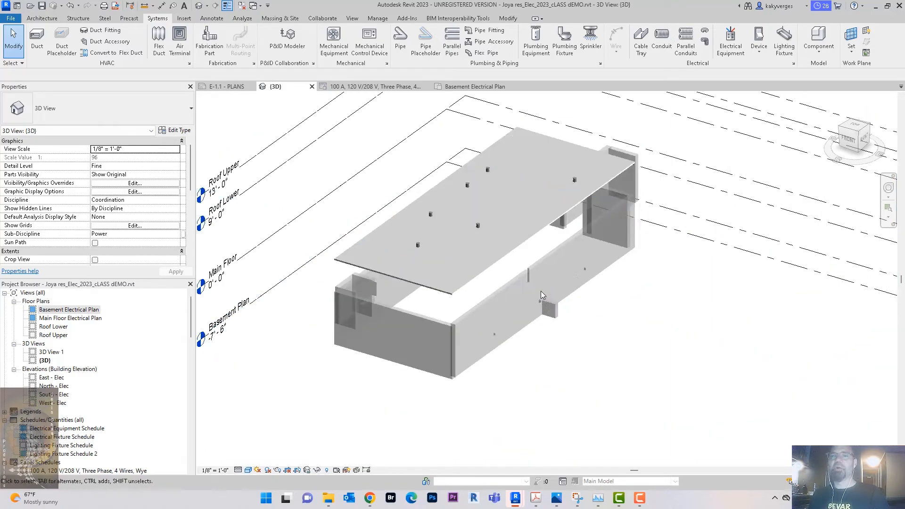
Step: Delete the 2' x 4' ACT System compound ceiling above the basement in the 3D view
{"action": "middle_click_drag", "start_coordinate": [501, 267], "coordinate": [495, 306]}
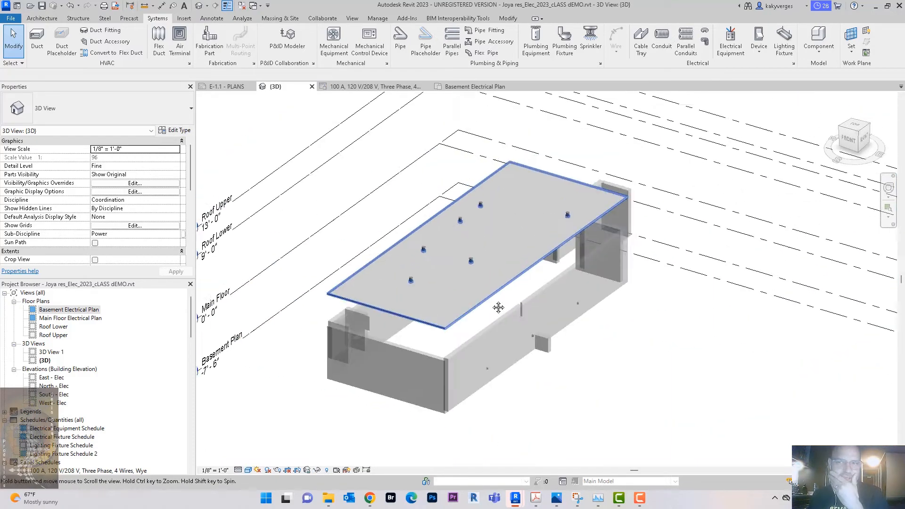
{"action": "left_click", "coordinate": [480, 302]}
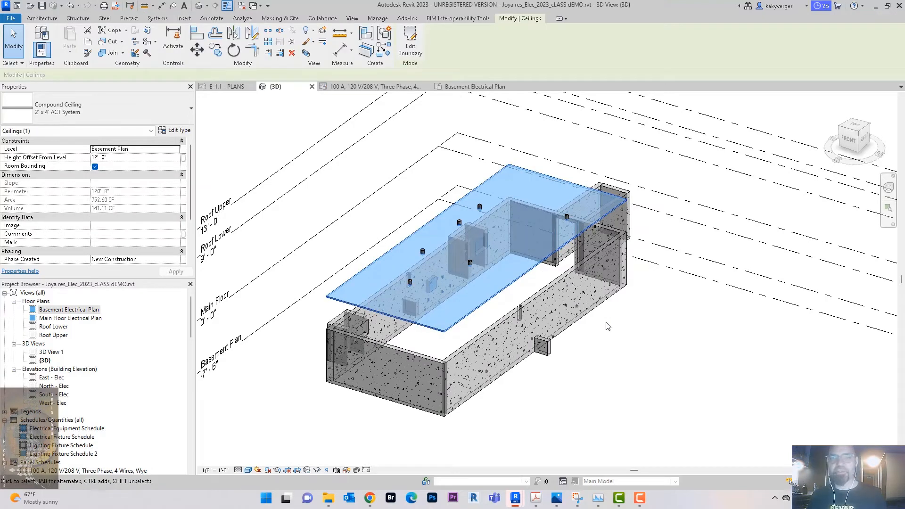
{"action": "scroll", "coordinate": [594, 283], "scroll_direction": "up", "scroll_amount": 2}
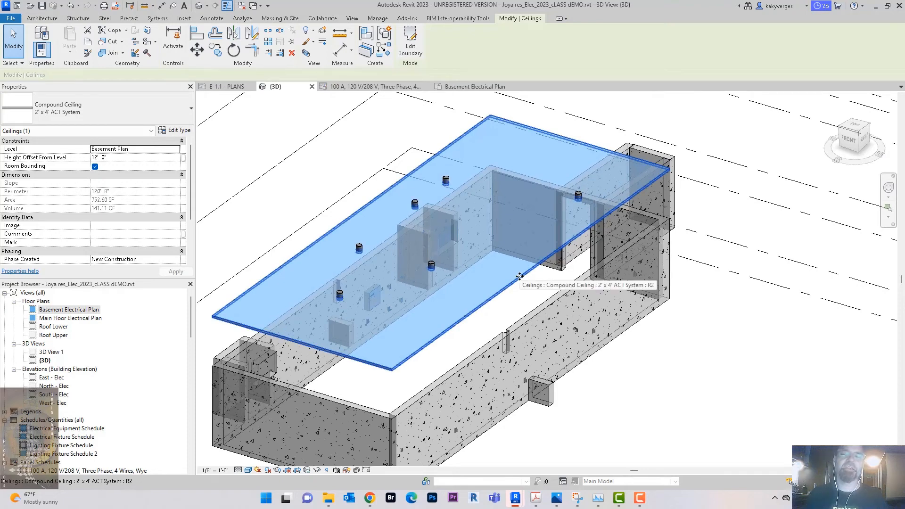
{"action": "key", "text": "Delete"}
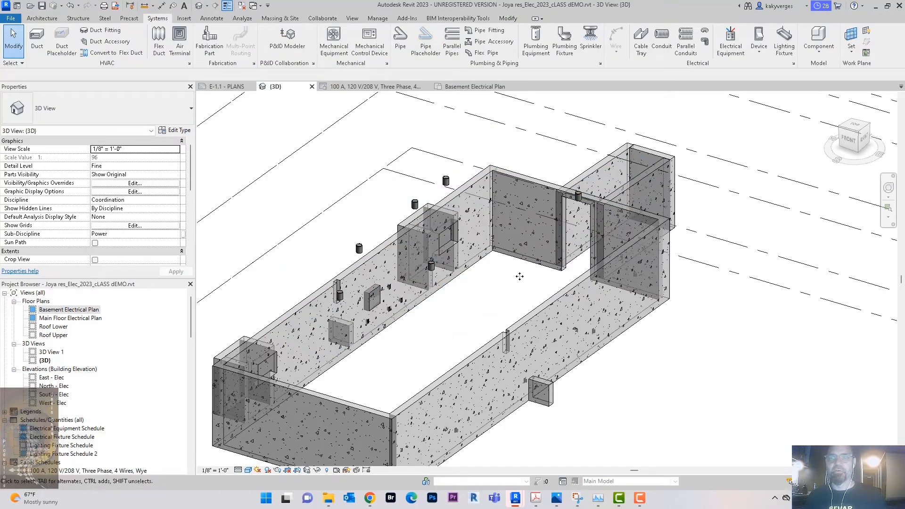
Step: In the {3D} view, show the Joya res_2023.rvt link and hide the Joya res_Structure_2023Demo.rvt link
{"action": "middle_click_drag", "start_coordinate": [492, 282], "coordinate": [494, 266], "text": "shift"}
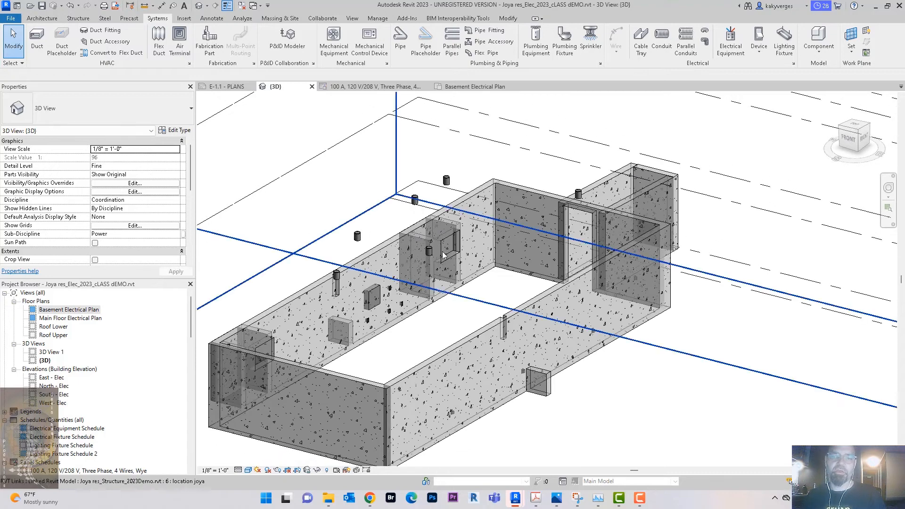
{"action": "scroll", "coordinate": [426, 262], "scroll_direction": "down", "scroll_amount": 2}
{"action": "middle_click_drag", "start_coordinate": [582, 301], "coordinate": [588, 320], "text": "shift"}
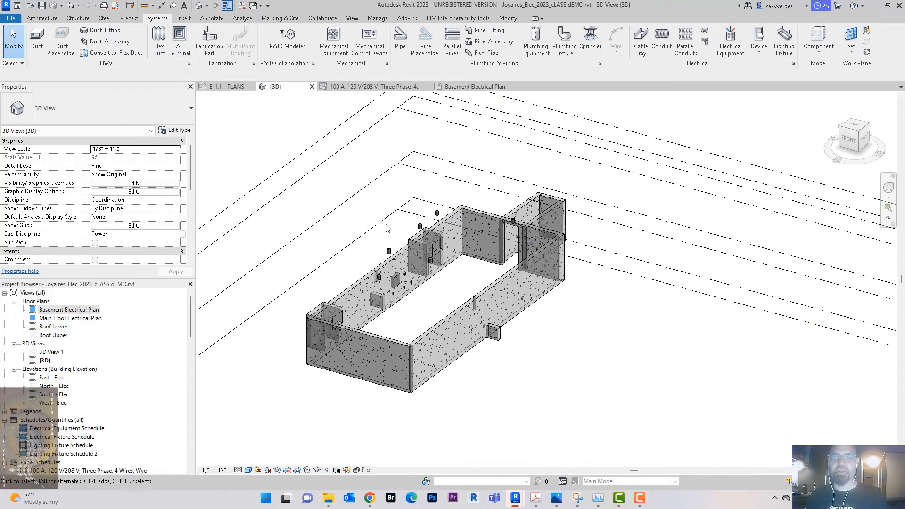
{"action": "key", "text": "v"}
{"action": "key", "text": "g"}
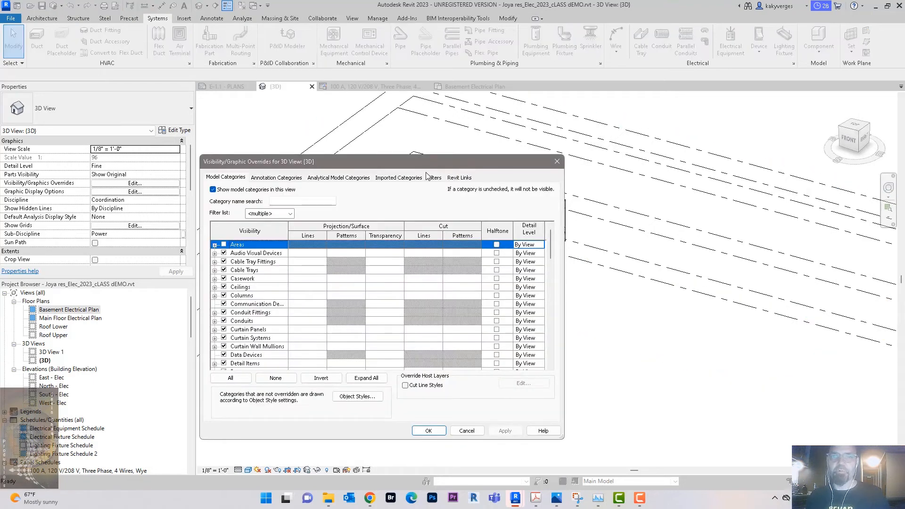
{"action": "left_click", "coordinate": [460, 178]}
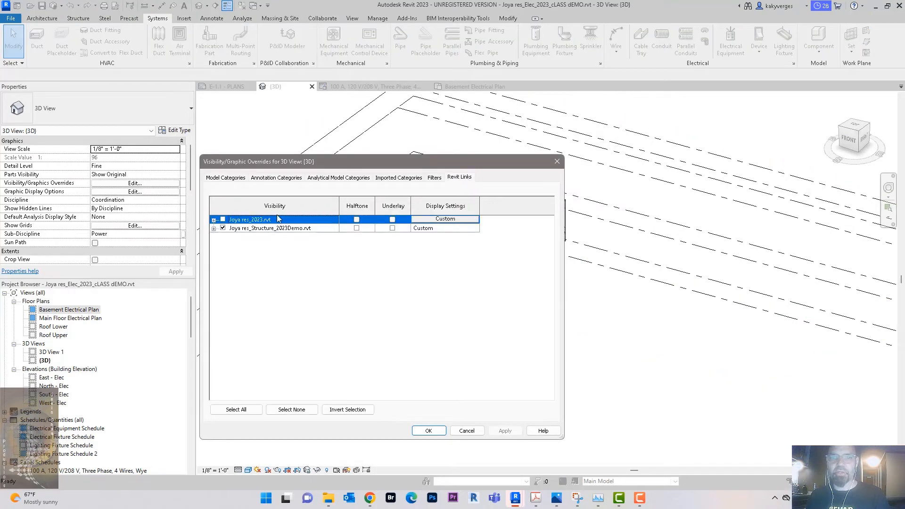
{"action": "left_click", "coordinate": [226, 228]}
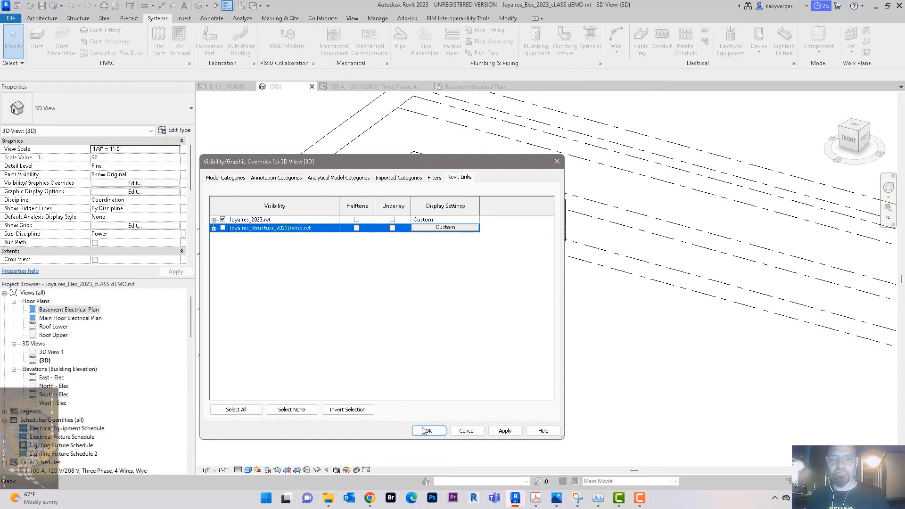
{"action": "left_click", "coordinate": [429, 431]}
{"action": "scroll", "coordinate": [569, 339], "scroll_direction": "down", "scroll_amount": 3}
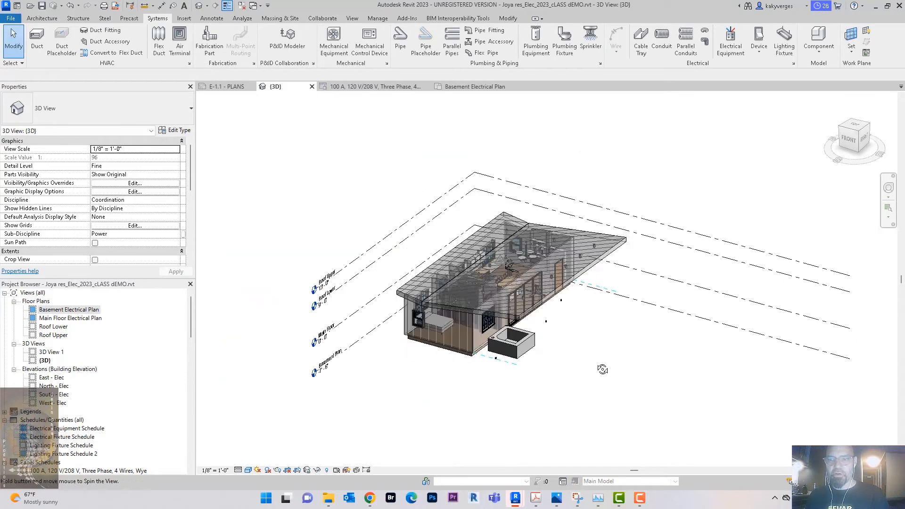
{"action": "scroll", "coordinate": [569, 339], "scroll_direction": "up", "scroll_amount": 2}
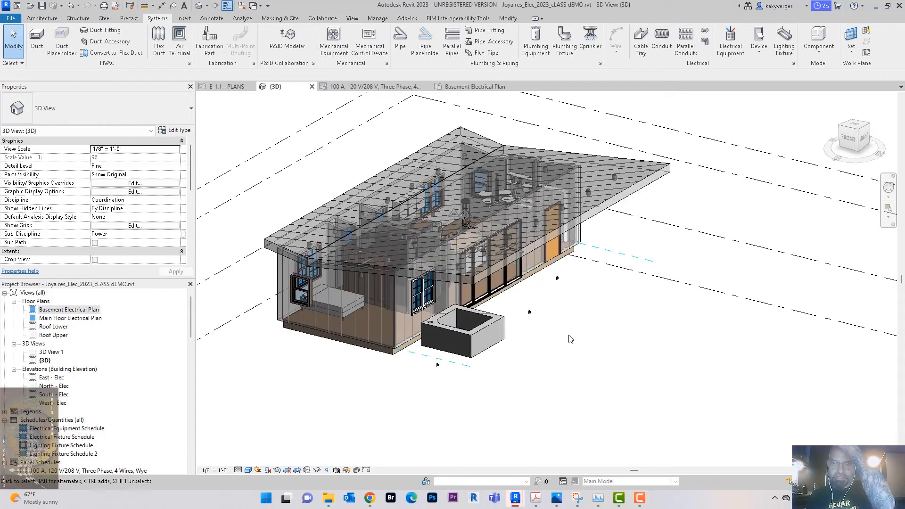
Step: Turn off all model categories in the {3D} view's visibility/graphic overrides
{"action": "key", "text": "v"}
{"action": "key", "text": "g"}
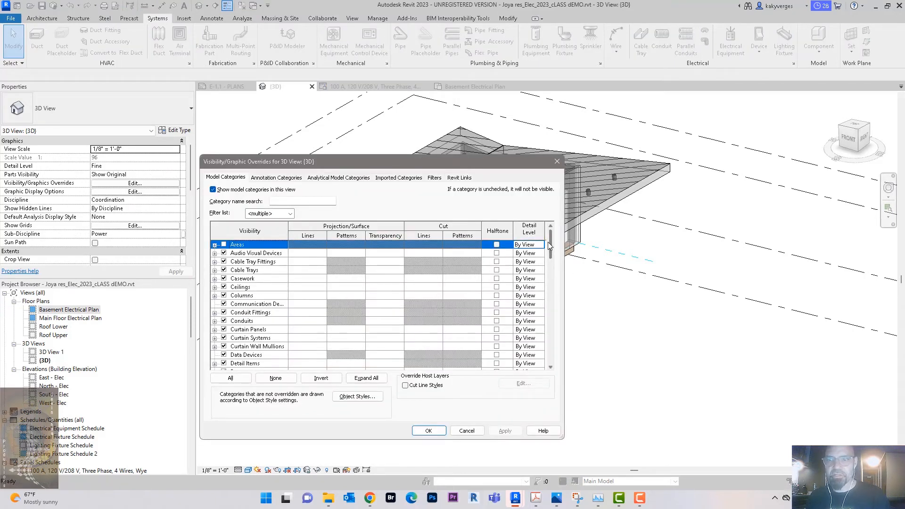
{"action": "left_click_drag", "start_coordinate": [551, 243], "coordinate": [551, 361]}
{"action": "left_click", "coordinate": [249, 363]}
{"action": "left_click", "coordinate": [249, 364], "text": "shift"}
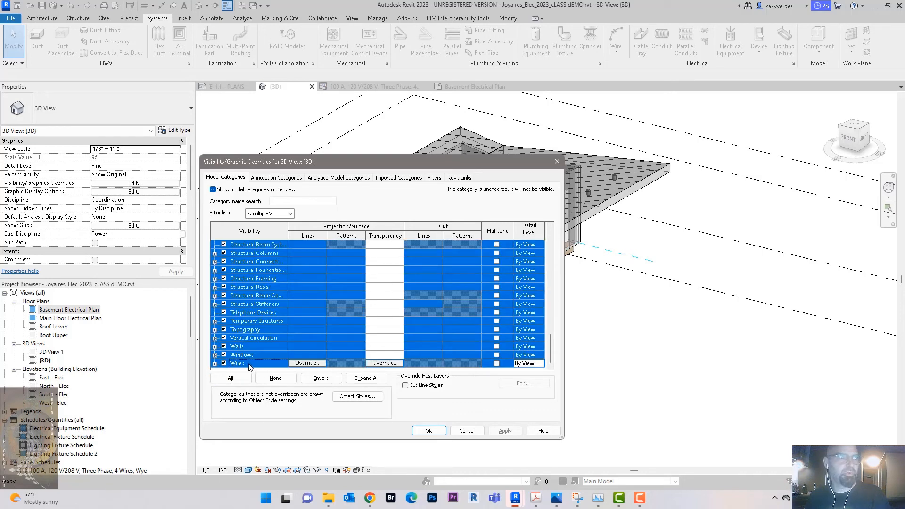
{"action": "left_click", "coordinate": [225, 253]}
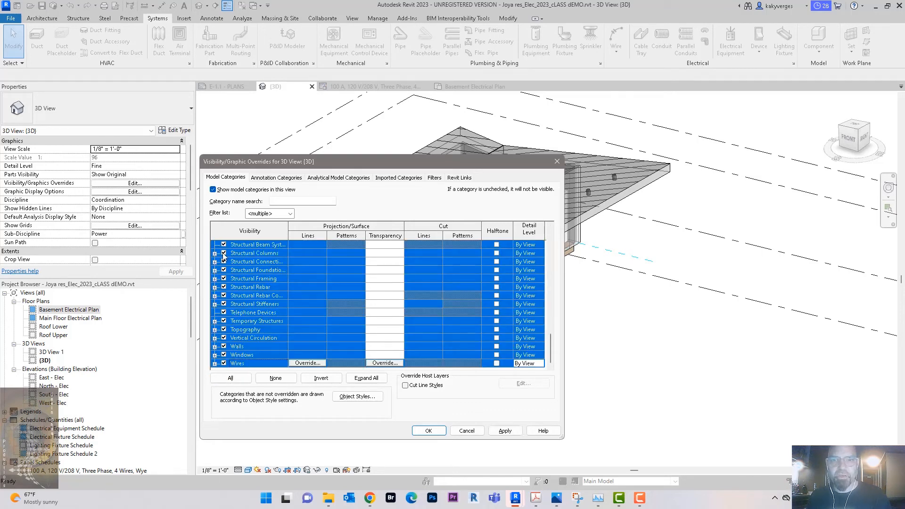
{"action": "left_click", "coordinate": [246, 256]}
Step: Turn the Roofs and Walls categories back on in the {3D} view's visibility/graphic overrides
{"action": "scroll", "coordinate": [256, 300], "scroll_direction": "up", "scroll_amount": 3}
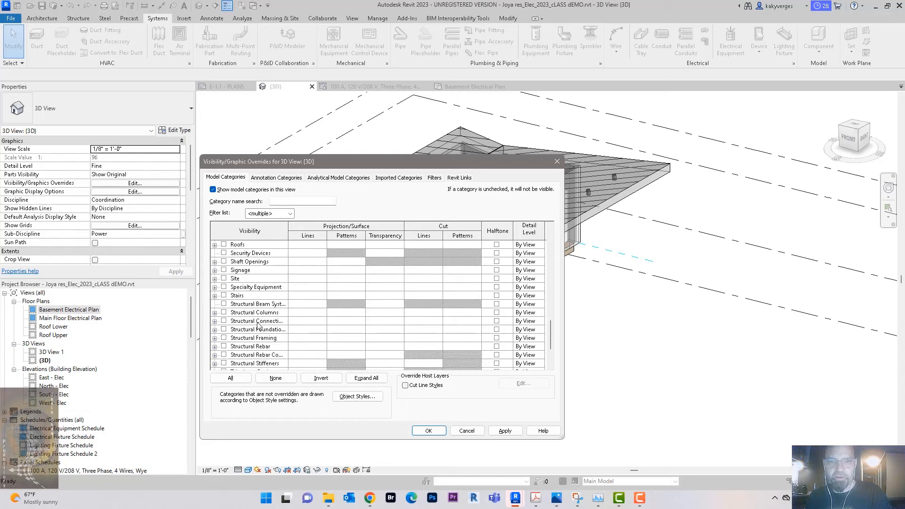
{"action": "left_click", "coordinate": [254, 341]}
{"action": "key", "text": "r"}
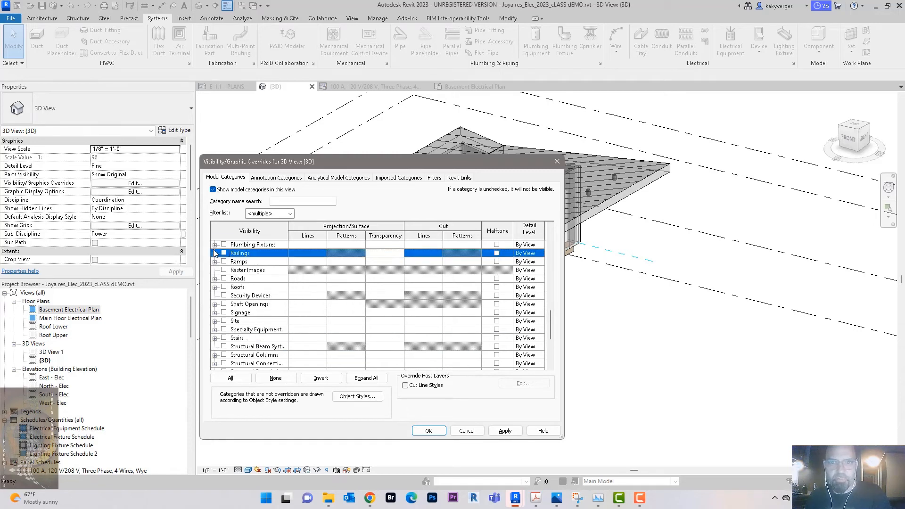
{"action": "left_click", "coordinate": [224, 287]}
{"action": "key", "text": "r"}
{"action": "key", "text": "w"}
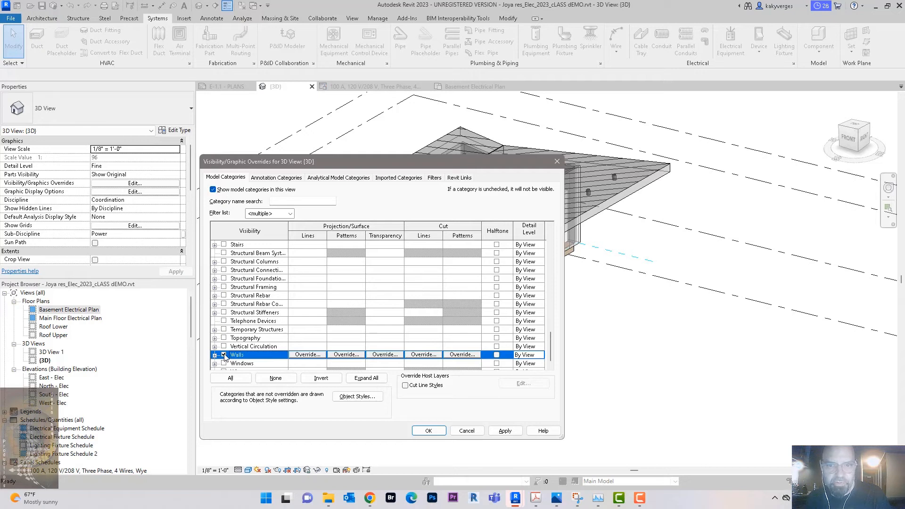
Step: Override the surface transparency of Walls and Roofs to 40% and apply the overrides to the {3D} view
{"action": "left_click", "coordinate": [392, 355]}
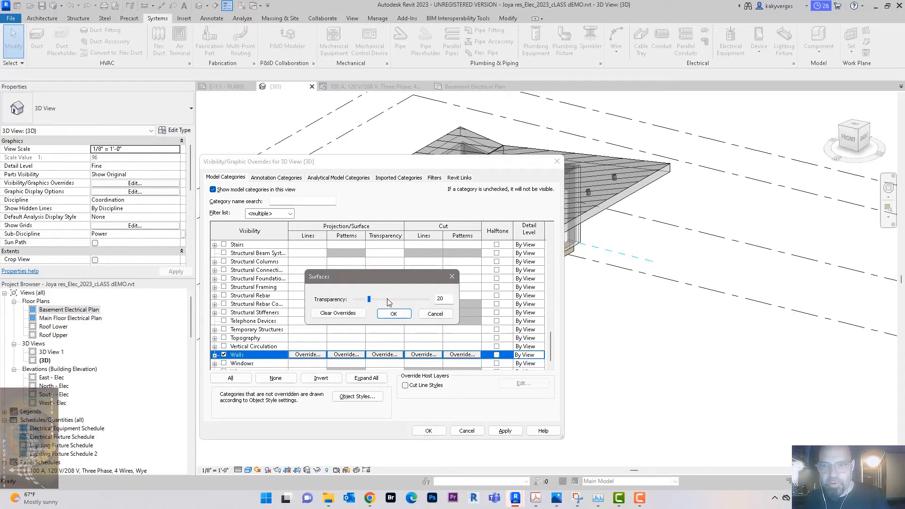
{"action": "left_click", "coordinate": [394, 313]}
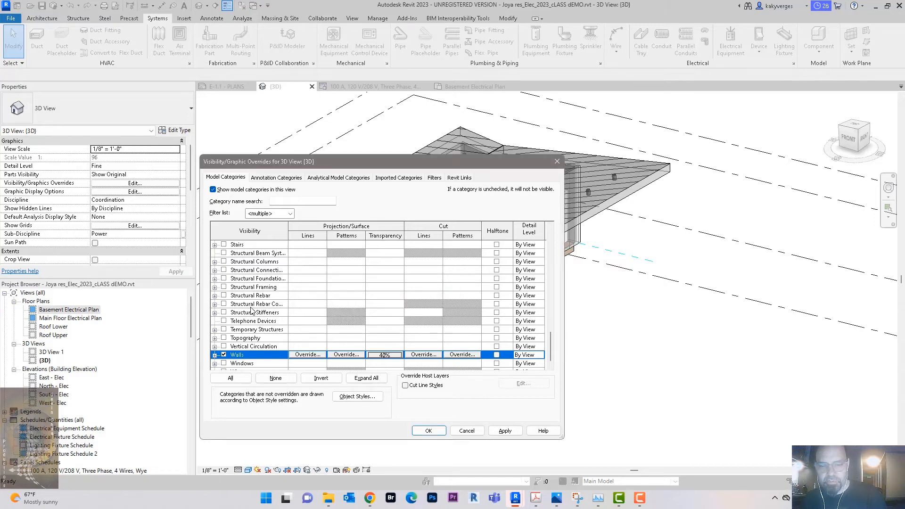
{"action": "left_click", "coordinate": [251, 308]}
{"action": "key", "text": "r"}
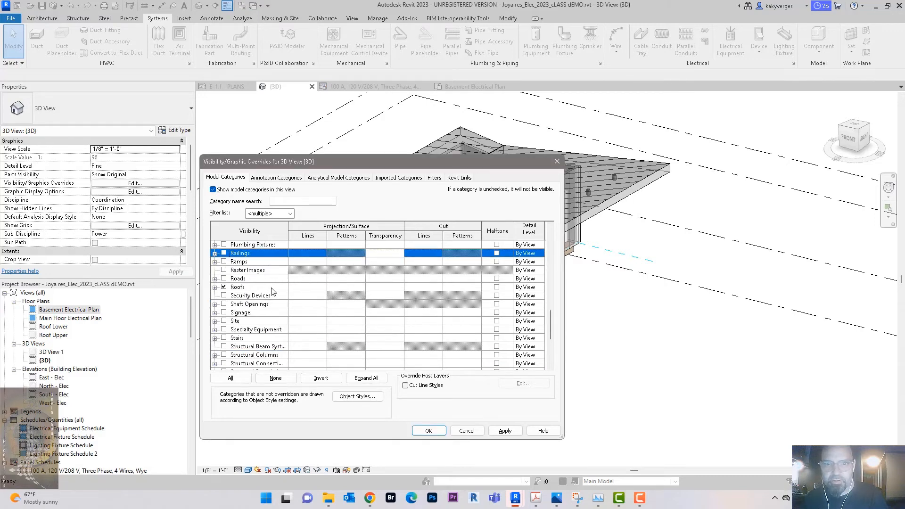
{"action": "left_click", "coordinate": [272, 289]}
{"action": "left_click", "coordinate": [385, 287]}
{"action": "left_click", "coordinate": [387, 299]}
{"action": "left_click", "coordinate": [389, 300]}
{"action": "left_click", "coordinate": [394, 313]}
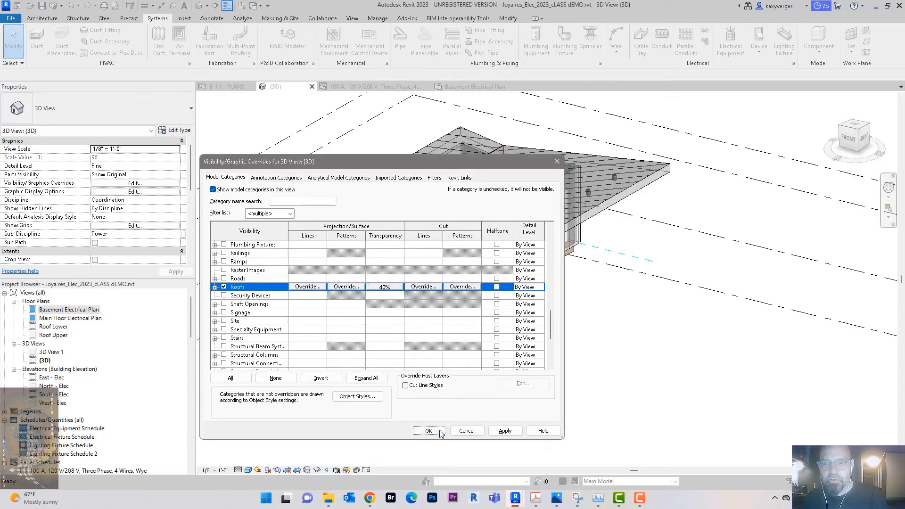
{"action": "left_click", "coordinate": [428, 431]}
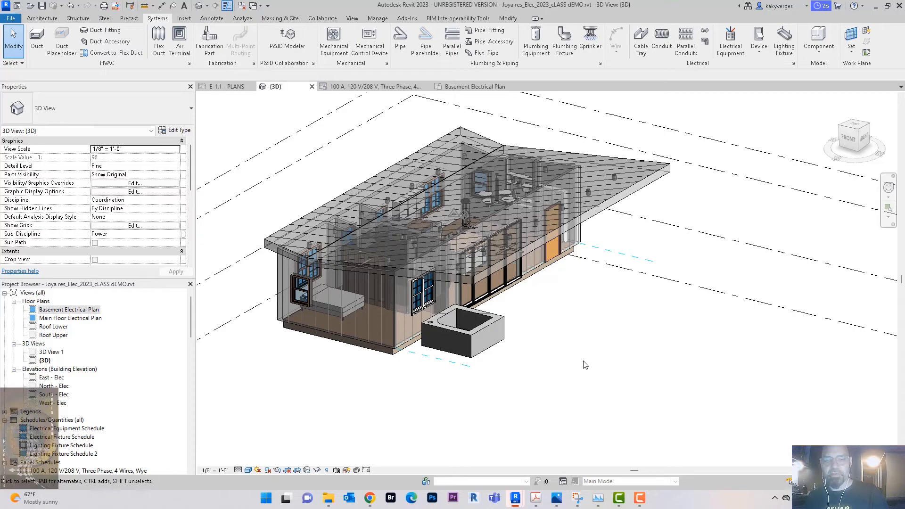
{"action": "middle_click_drag", "start_coordinate": [585, 361], "coordinate": [575, 364], "text": "shift"}
{"action": "key", "text": "v"}
{"action": "key", "text": "v"}
{"action": "left_click", "coordinate": [459, 178]}
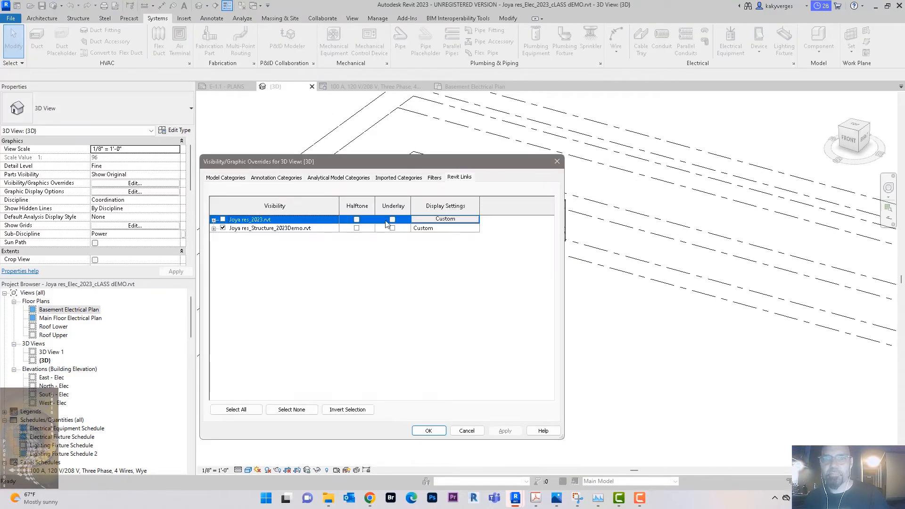
{"action": "left_click", "coordinate": [455, 220]}
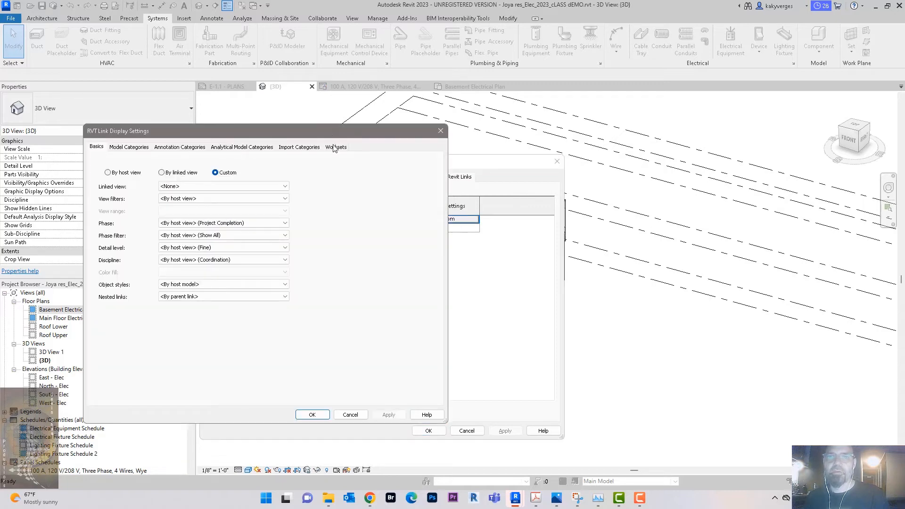
{"action": "left_click", "coordinate": [130, 148]}
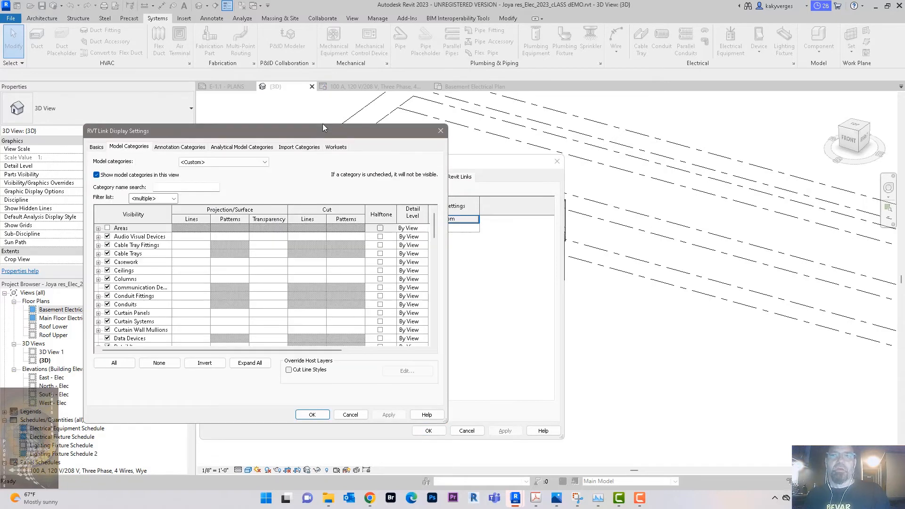
{"action": "left_click_drag", "start_coordinate": [324, 133], "coordinate": [581, 128]}
{"action": "key", "text": "Escape"}
{"action": "key", "text": "Escape"}
Step: Set the {3D} view's Revit link visibility to show Joya res_2023.rvt and hide Joya res_Structure_2023Demo.rvt
{"action": "key", "text": "v"}
{"action": "key", "text": "v"}
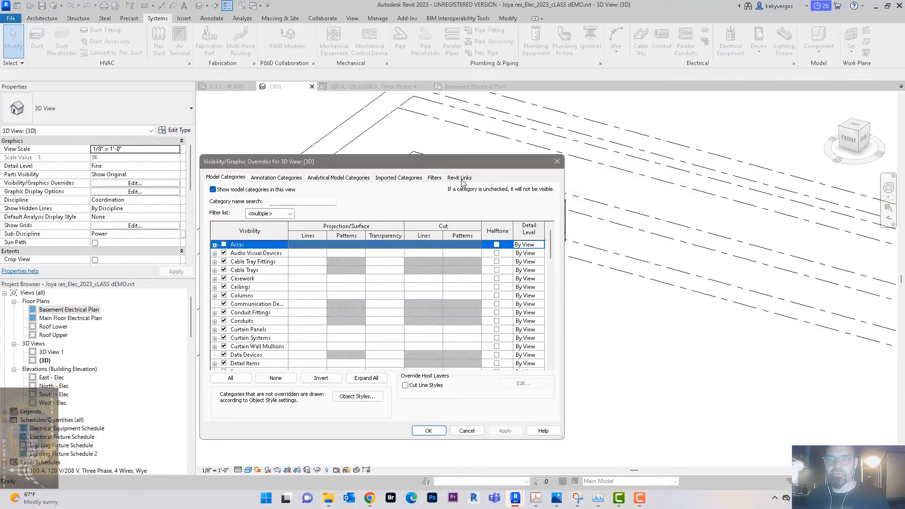
{"action": "left_click", "coordinate": [460, 177]}
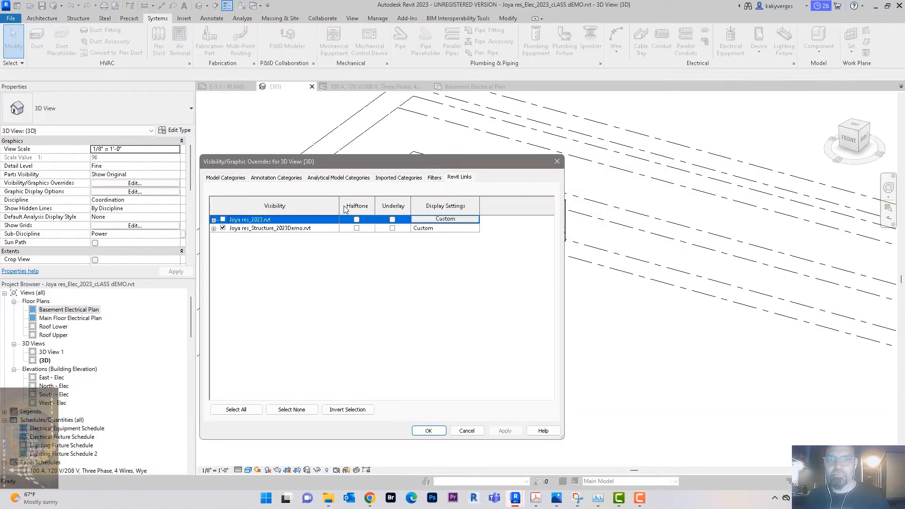
{"action": "left_click", "coordinate": [268, 230]}
{"action": "left_click", "coordinate": [448, 220]}
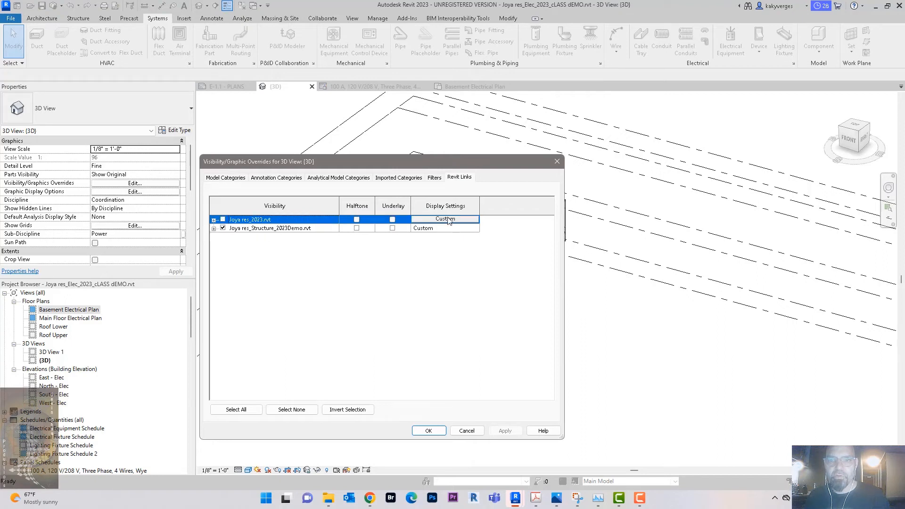
{"action": "left_click", "coordinate": [223, 220]}
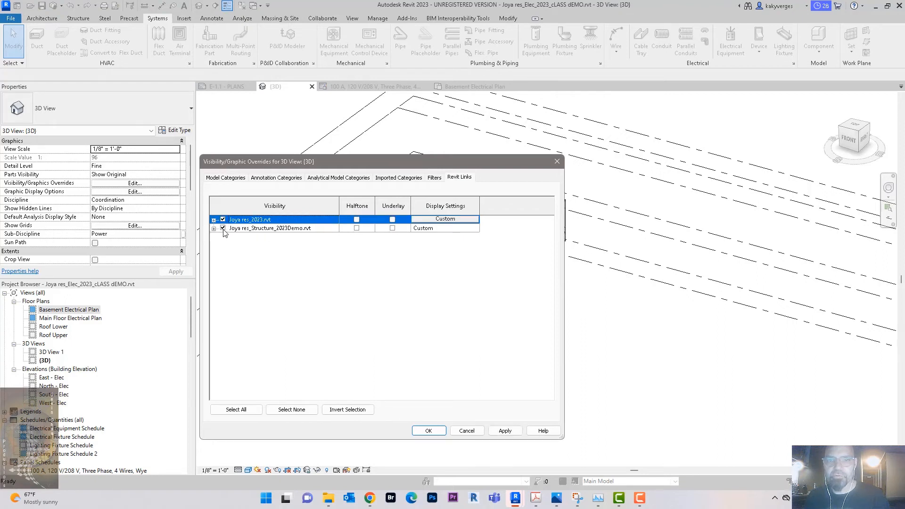
{"action": "left_click", "coordinate": [223, 228]}
Step: In the custom display settings of the Joya res_2023.rvt link, turn off all model categories
{"action": "left_click", "coordinate": [439, 219]}
{"action": "left_click", "coordinate": [444, 219]}
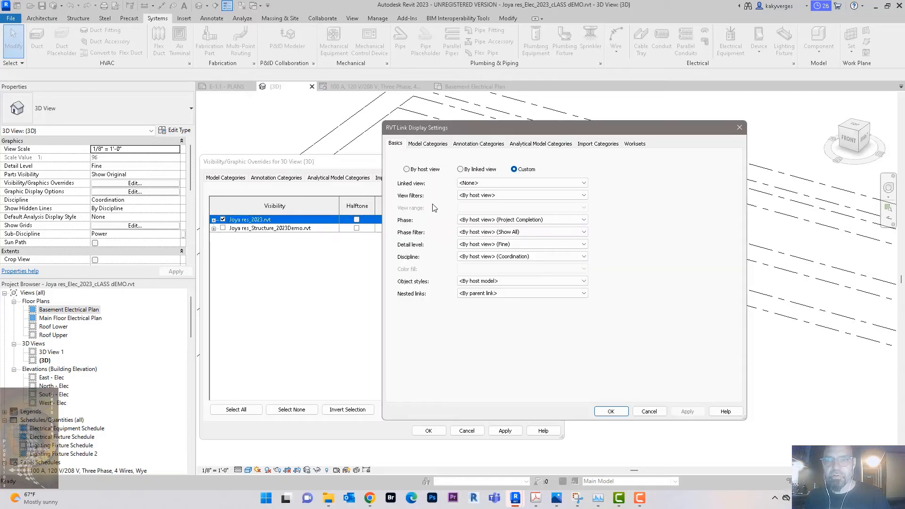
{"action": "left_click", "coordinate": [427, 144]}
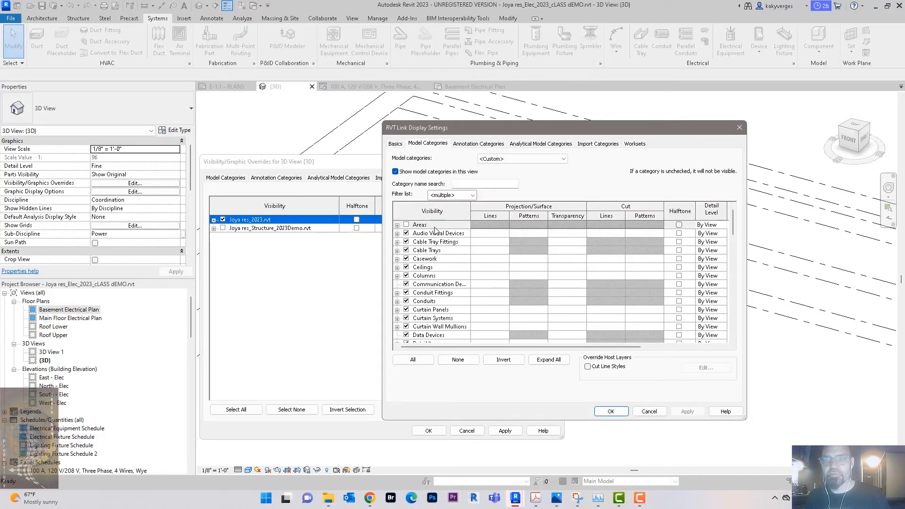
{"action": "scroll", "coordinate": [526, 285], "scroll_direction": "down", "scroll_amount": 12}
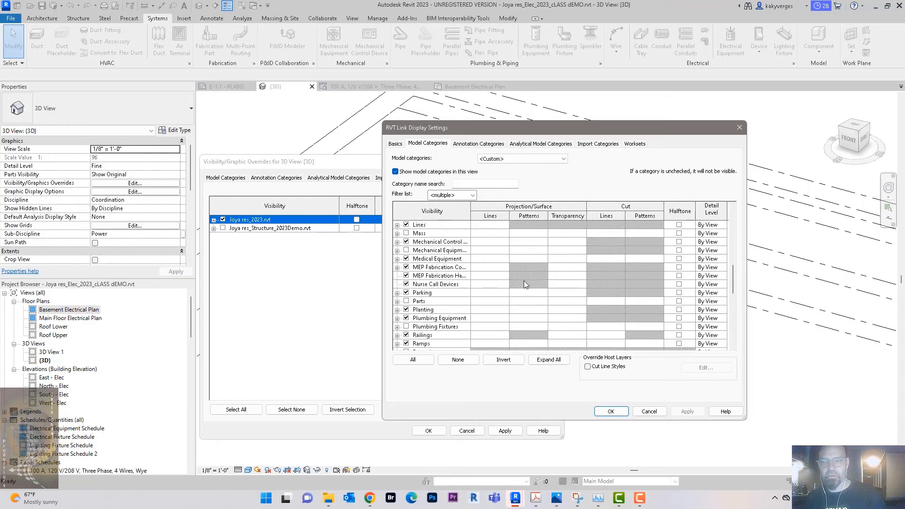
{"action": "scroll", "coordinate": [521, 287], "scroll_direction": "down", "scroll_amount": 15}
{"action": "left_click", "coordinate": [448, 336], "text": "shift"}
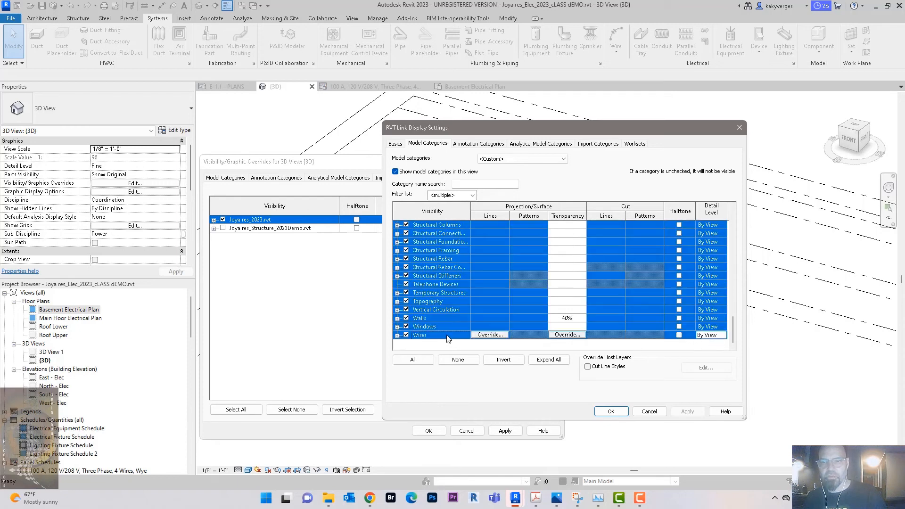
{"action": "left_click", "coordinate": [407, 335]}
Step: Turn the Walls and Roofs categories back on for the Joya res_2023.rvt link
{"action": "left_click", "coordinate": [421, 329]}
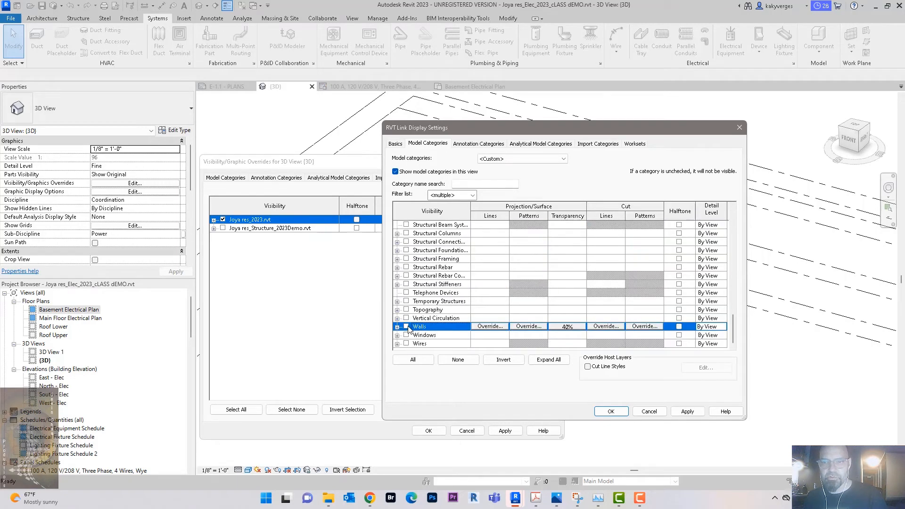
{"action": "left_click", "coordinate": [433, 312]}
{"action": "key", "text": "r"}
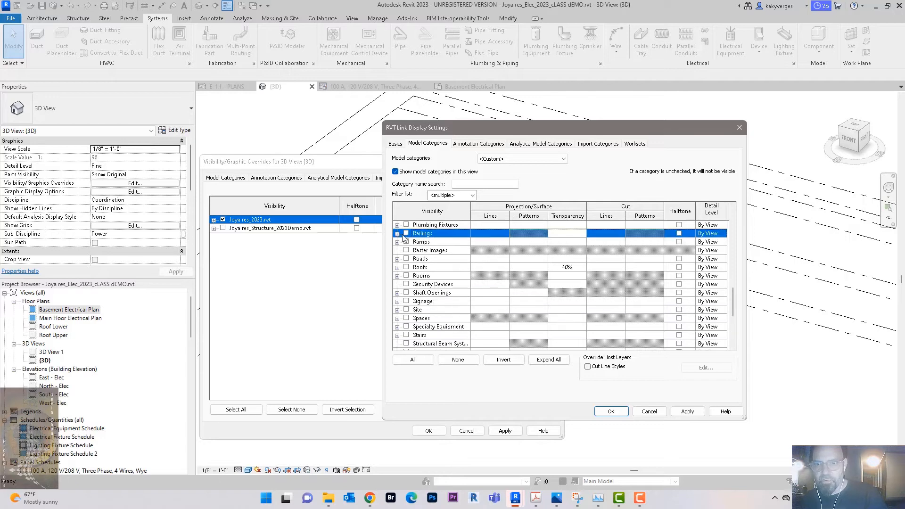
{"action": "left_click", "coordinate": [407, 268]}
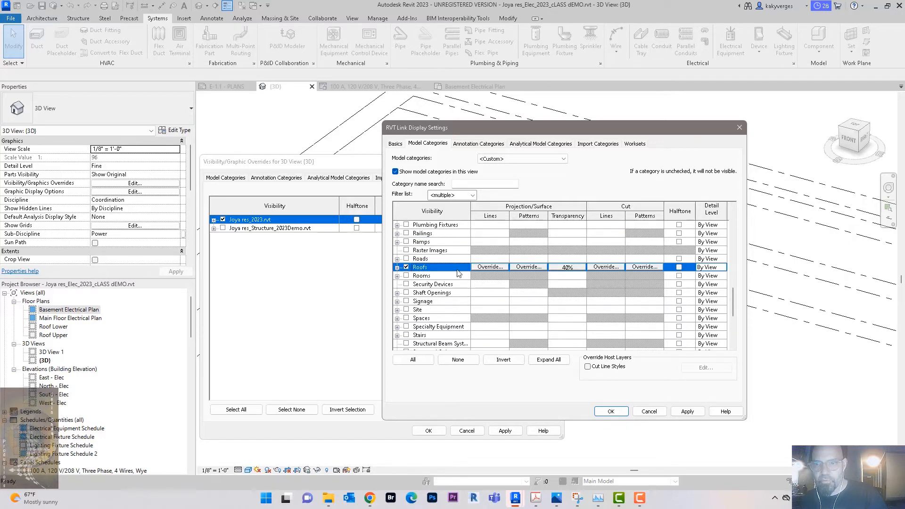
Step: Turn on the Electrical Equipment and Electrical Fixtures model categories for the Joya res_2023.rvt link
{"action": "left_click", "coordinate": [448, 286]}
{"action": "key", "text": "e"}
{"action": "scroll", "coordinate": [449, 286], "scroll_direction": "down", "scroll_amount": 2}
{"action": "scroll", "coordinate": [449, 287], "scroll_direction": "up", "scroll_amount": 2}
{"action": "scroll", "coordinate": [451, 289], "scroll_direction": "up", "scroll_amount": 1}
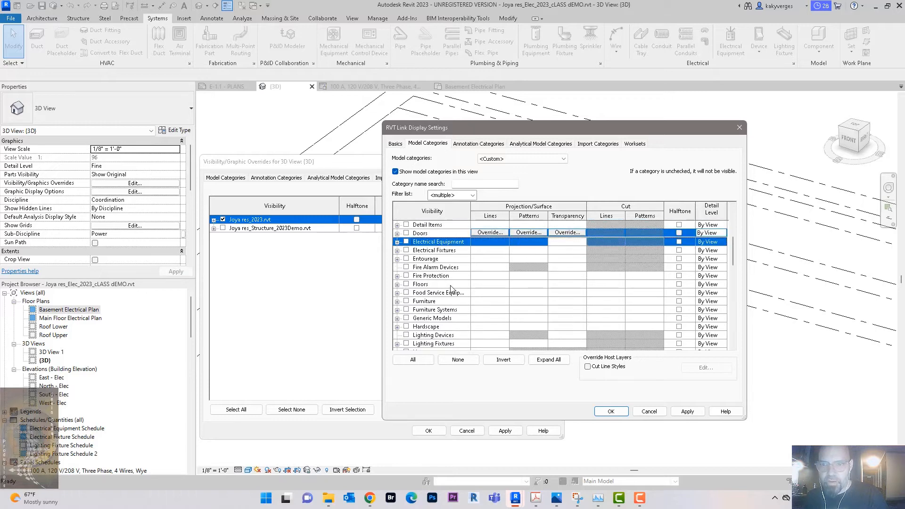
{"action": "left_click", "coordinate": [406, 242]}
{"action": "left_click", "coordinate": [406, 250]}
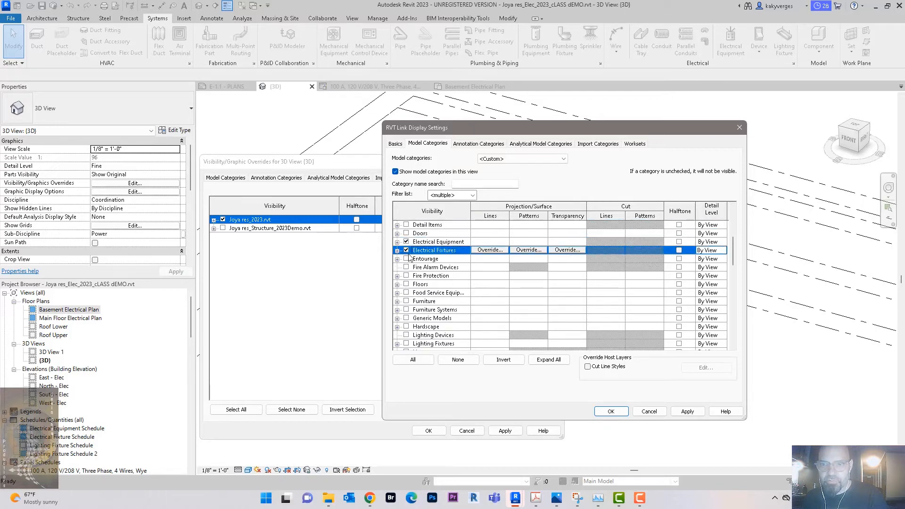
Step: Turn on the link's Lighting Devices and Lighting Fixtures categories, and accept the link display settings and the view's visibility overrides
{"action": "left_click", "coordinate": [419, 276]}
{"action": "key", "text": "l"}
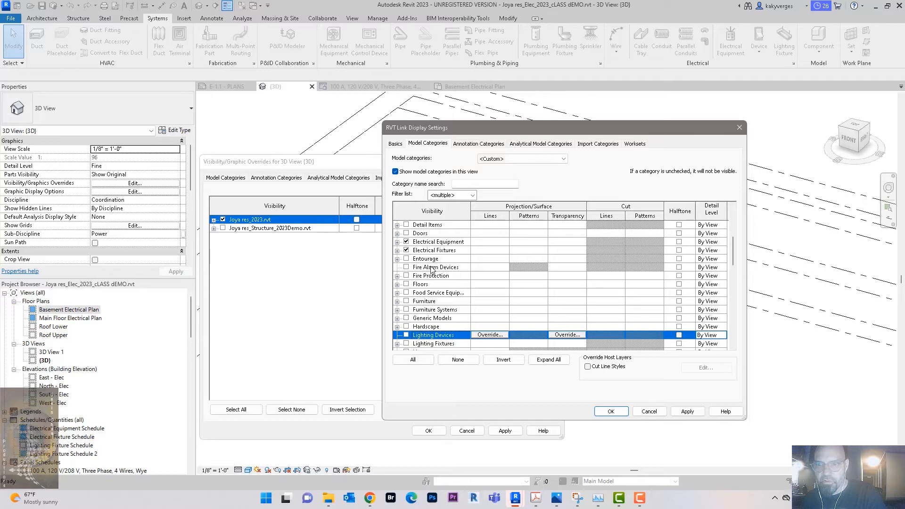
{"action": "scroll", "coordinate": [426, 278], "scroll_direction": "down", "scroll_amount": 1}
{"action": "left_click", "coordinate": [406, 318]}
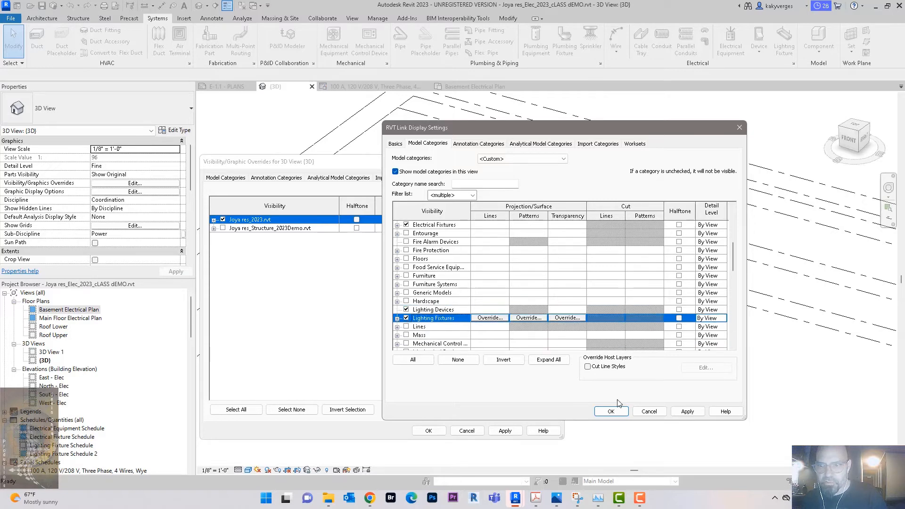
{"action": "left_click", "coordinate": [612, 411]}
{"action": "left_click", "coordinate": [429, 431]}
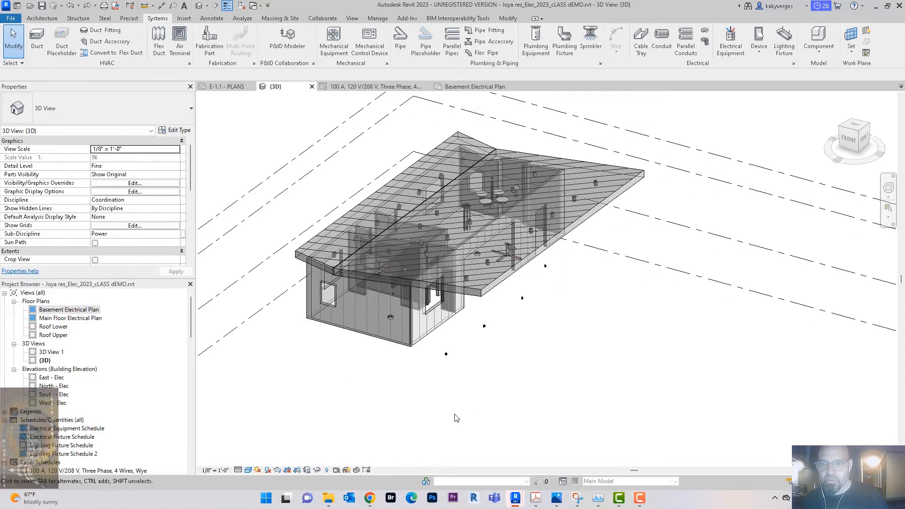
Step: Enable the section box in the {3D} view and select it
{"action": "scroll", "coordinate": [95, 205], "scroll_direction": "down", "scroll_amount": 4}
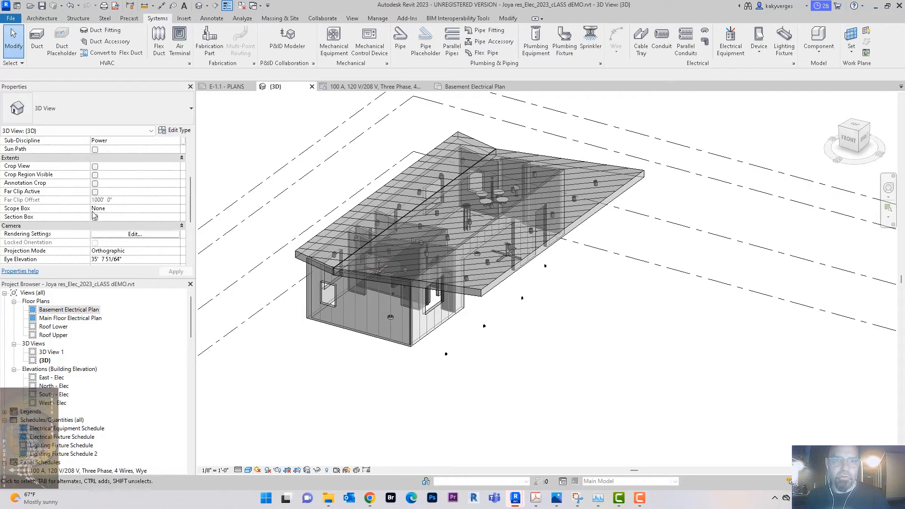
{"action": "left_click", "coordinate": [94, 218]}
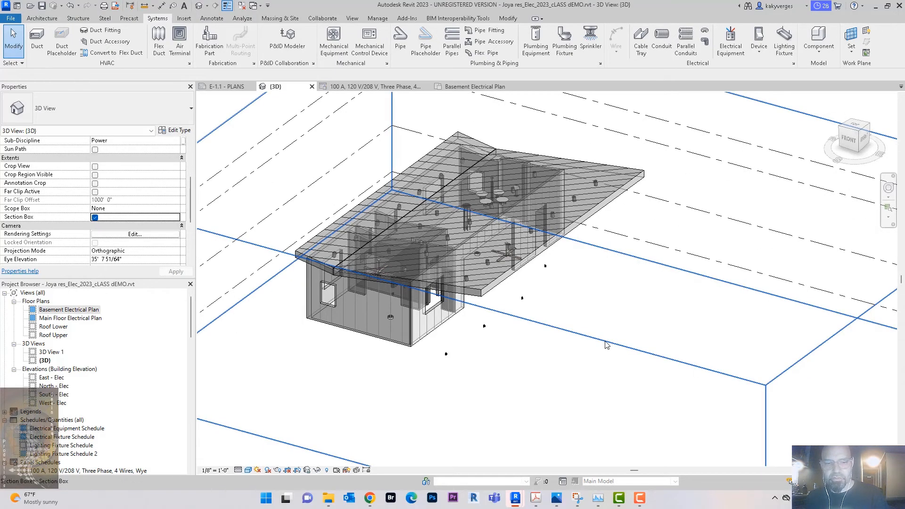
{"action": "middle_click_drag", "start_coordinate": [608, 347], "coordinate": [580, 330], "text": "shift"}
{"action": "scroll", "coordinate": [580, 329], "scroll_direction": "down", "scroll_amount": 5}
{"action": "left_click", "coordinate": [626, 347]}
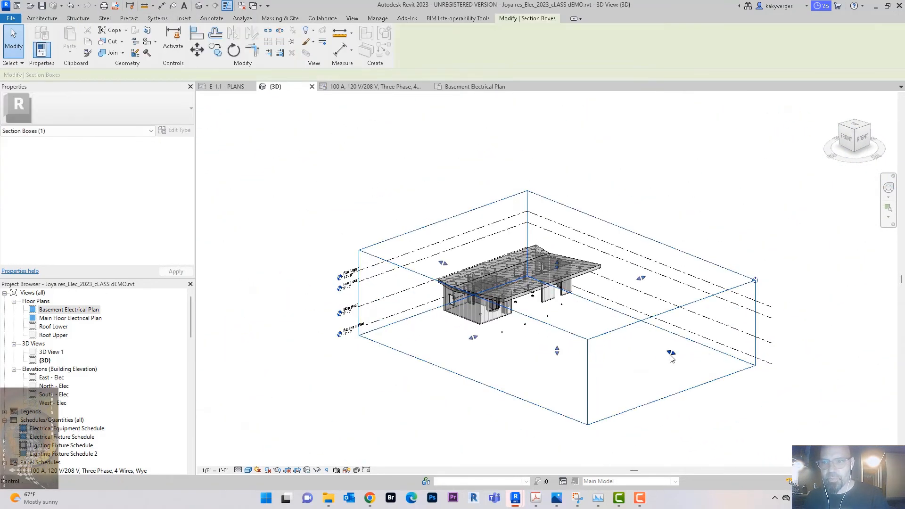
Step: Pull one side face of the section box in to cut through the house, and move it back out past the roof
{"action": "left_click_drag", "start_coordinate": [626, 347], "coordinate": [481, 303]}
{"action": "left_click_drag", "start_coordinate": [528, 345], "coordinate": [532, 347]}
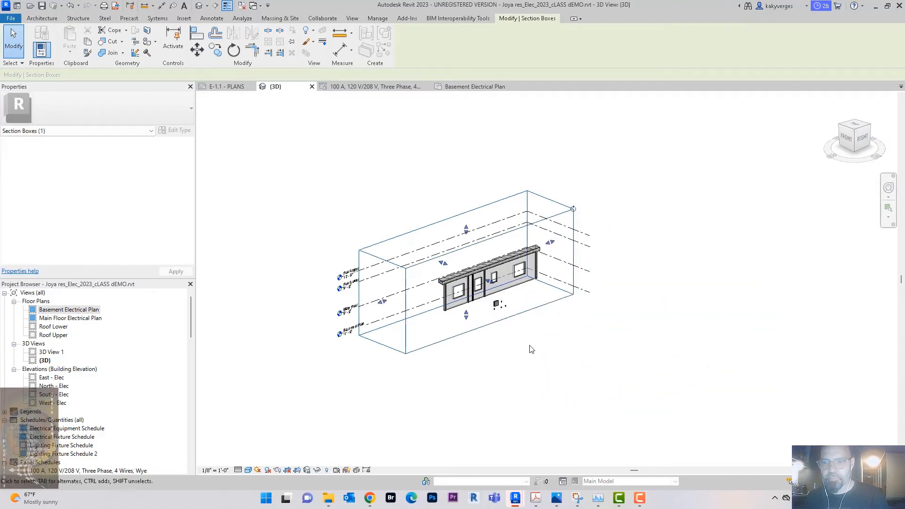
{"action": "middle_click_drag", "start_coordinate": [531, 348], "coordinate": [566, 360], "text": "shift"}
{"action": "scroll", "coordinate": [500, 290], "scroll_direction": "up", "scroll_amount": 2}
{"action": "left_click_drag", "start_coordinate": [496, 286], "coordinate": [625, 311]}
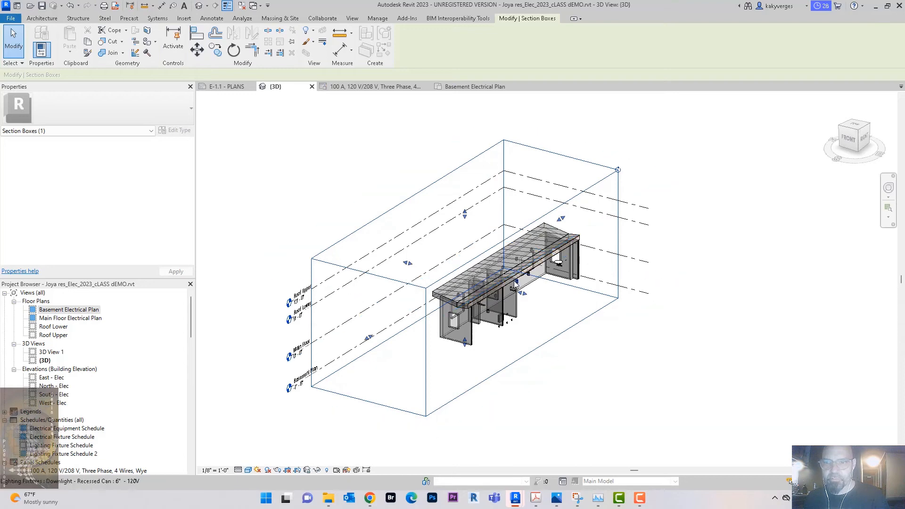
{"action": "left_click_drag", "start_coordinate": [524, 293], "coordinate": [686, 394]}
Step: Raise the section box's bottom face to just below the Roof Lower level
{"action": "middle_click_drag", "start_coordinate": [588, 319], "coordinate": [552, 377], "text": "shift"}
{"action": "left_click_drag", "start_coordinate": [553, 377], "coordinate": [546, 296]}
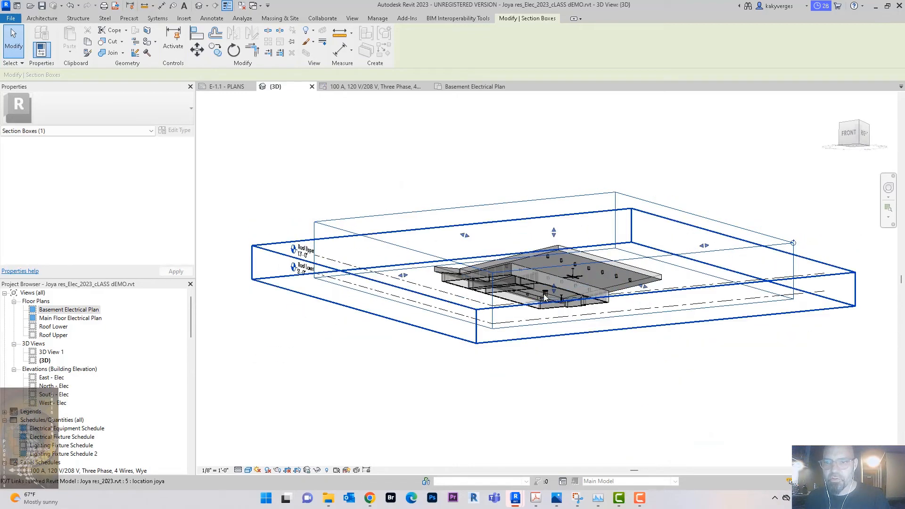
Step: Examine from below how the downlights and ceiling fan are hosted on the roof's sloped underside, and deselect the section box
{"action": "scroll", "coordinate": [545, 297], "scroll_direction": "up", "scroll_amount": 4}
{"action": "mouse_move", "coordinate": [546, 296]}
{"action": "middle_mouse_down", "text": "shift"}
{"action": "mouse_move", "coordinate": [637, 282]}
{"action": "mouse_move", "coordinate": [511, 260]}
{"action": "mouse_move", "coordinate": [534, 295]}
{"action": "middle_mouse_up", "text": "shift"}
{"action": "scroll", "coordinate": [511, 259], "scroll_direction": "up", "scroll_amount": 3}
{"action": "scroll", "coordinate": [511, 257], "scroll_direction": "down", "scroll_amount": 3}
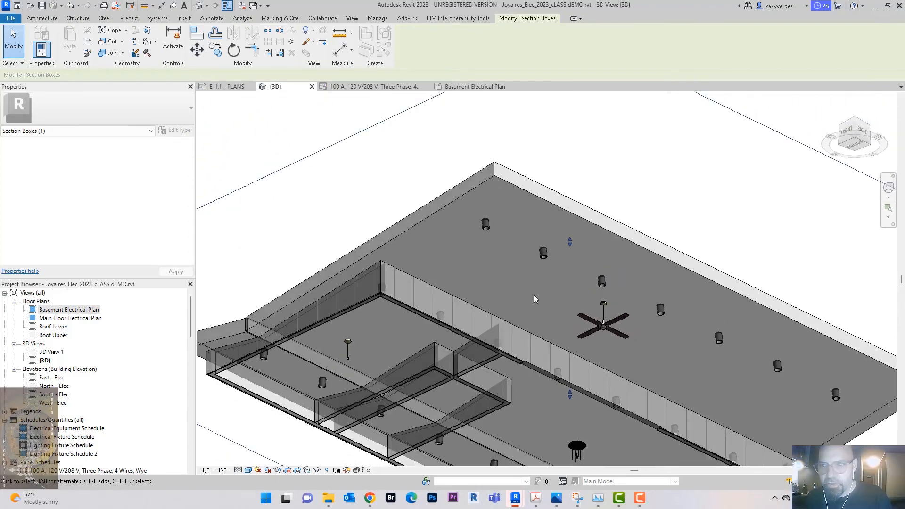
{"action": "scroll", "coordinate": [482, 231], "scroll_direction": "up", "scroll_amount": 3}
{"action": "scroll", "coordinate": [485, 227], "scroll_direction": "down", "scroll_amount": 3}
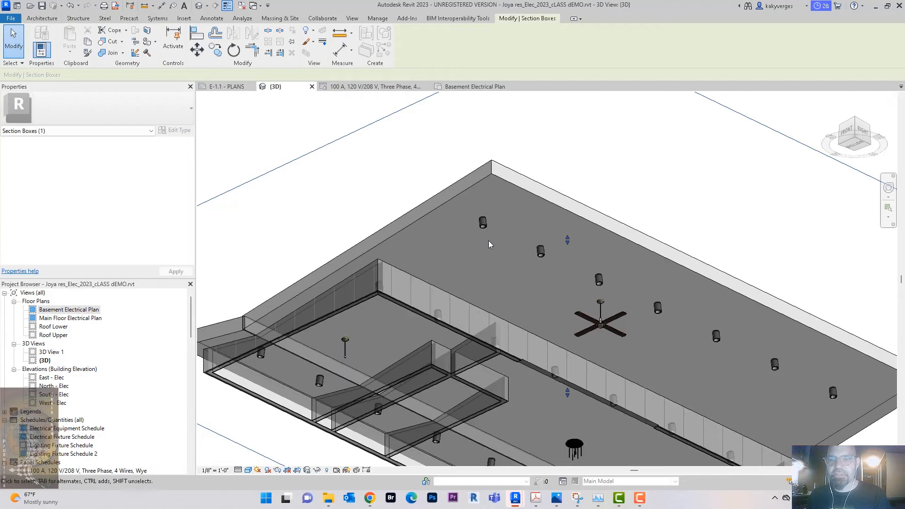
{"action": "scroll", "coordinate": [488, 241], "scroll_direction": "up", "scroll_amount": 2}
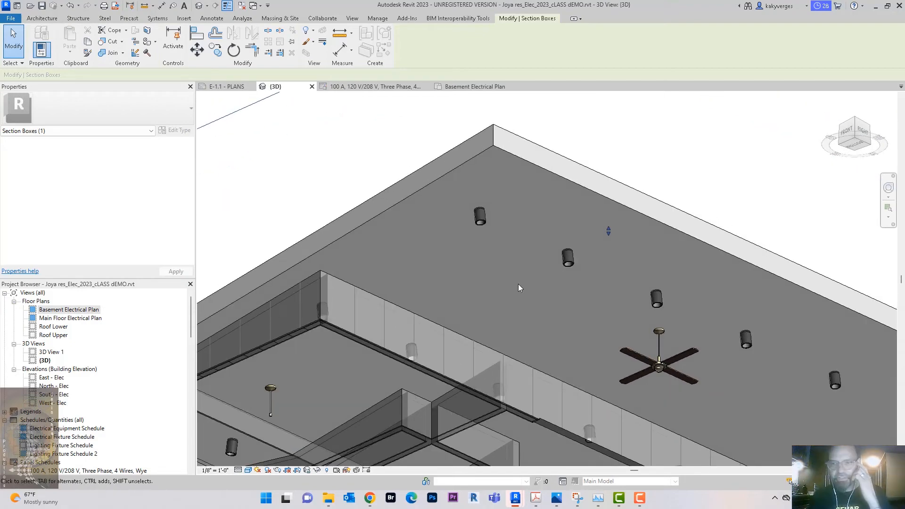
{"action": "scroll", "coordinate": [519, 286], "scroll_direction": "down", "scroll_amount": 3}
{"action": "scroll", "coordinate": [523, 269], "scroll_direction": "up", "scroll_amount": 1}
{"action": "scroll", "coordinate": [502, 251], "scroll_direction": "down", "scroll_amount": 5}
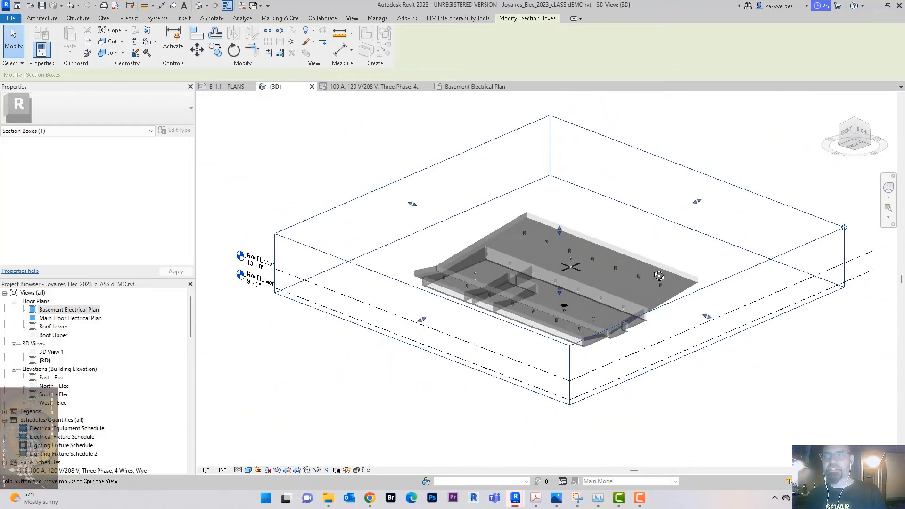
{"action": "key", "text": "Escape"}
Step: Place a Downlight - Recessed Can 6" - 120V on the roof's underside, beside the first downlight in the outer row
{"action": "scroll", "coordinate": [541, 241], "scroll_direction": "up", "scroll_amount": 5}
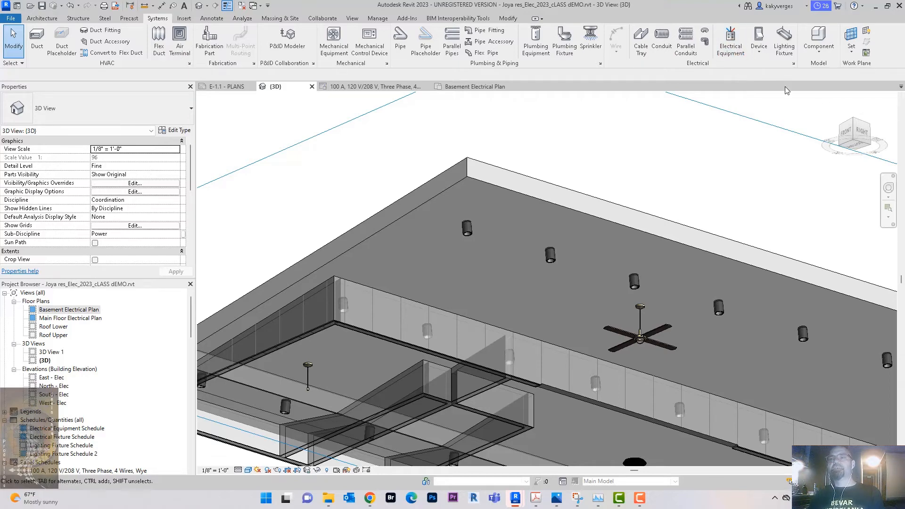
{"action": "left_click", "coordinate": [784, 43]}
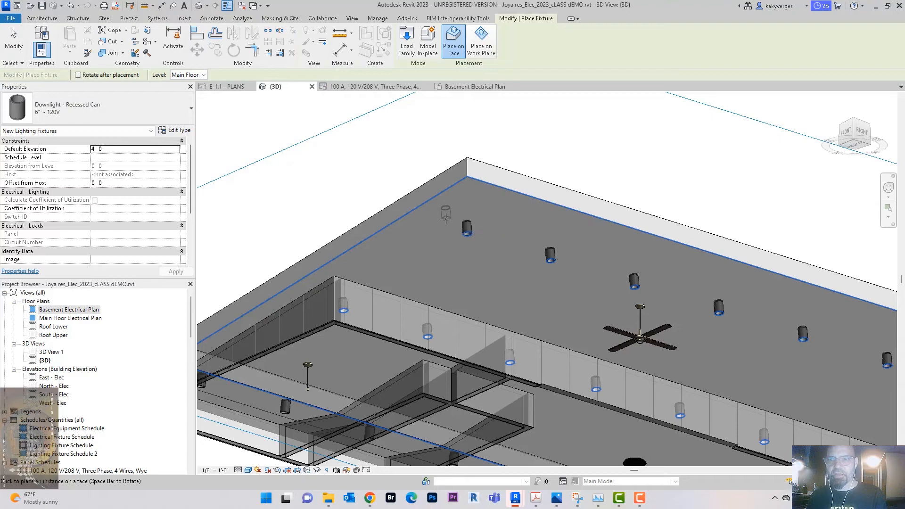
{"action": "left_click", "coordinate": [488, 237]}
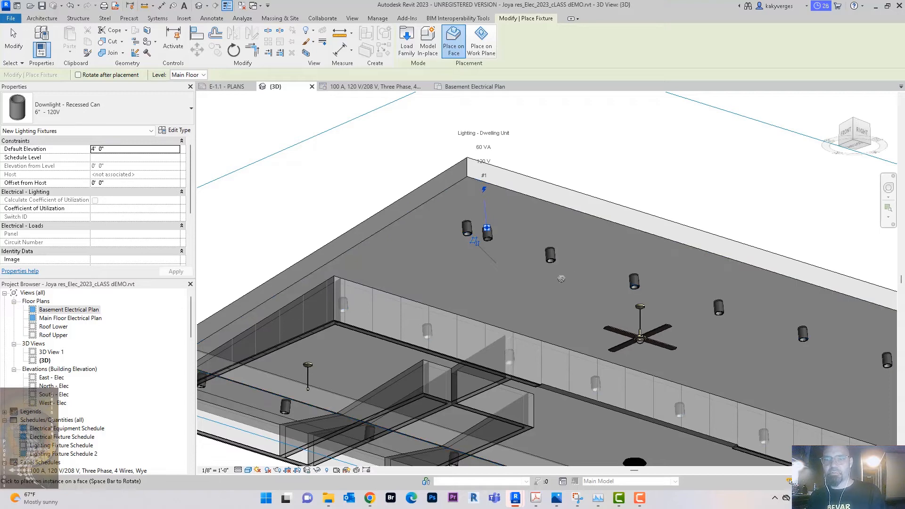
{"action": "key", "text": "Escape"}
{"action": "key", "text": "Escape"}
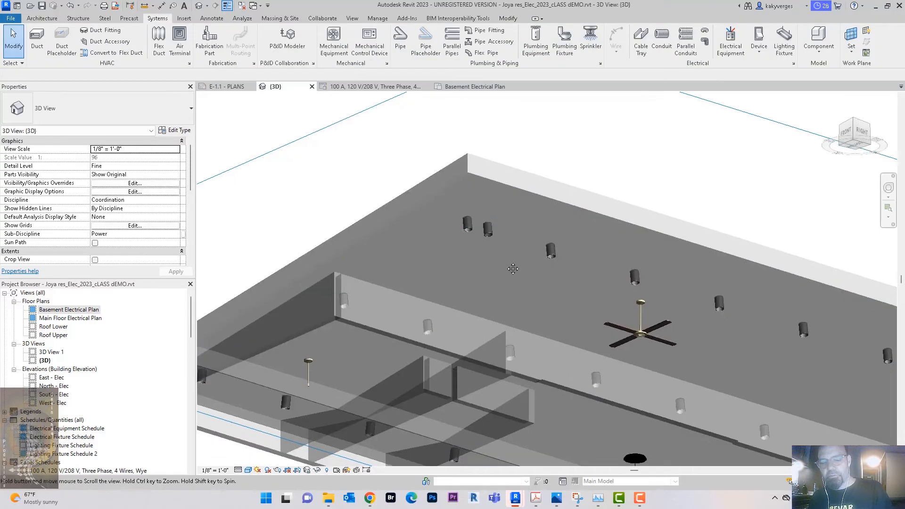
Step: Place three more 6" - 120V recessed can downlights on the inner roof undersides, one on the wide slope and two on the narrow slope
{"action": "scroll", "coordinate": [505, 257], "scroll_direction": "down", "scroll_amount": 3}
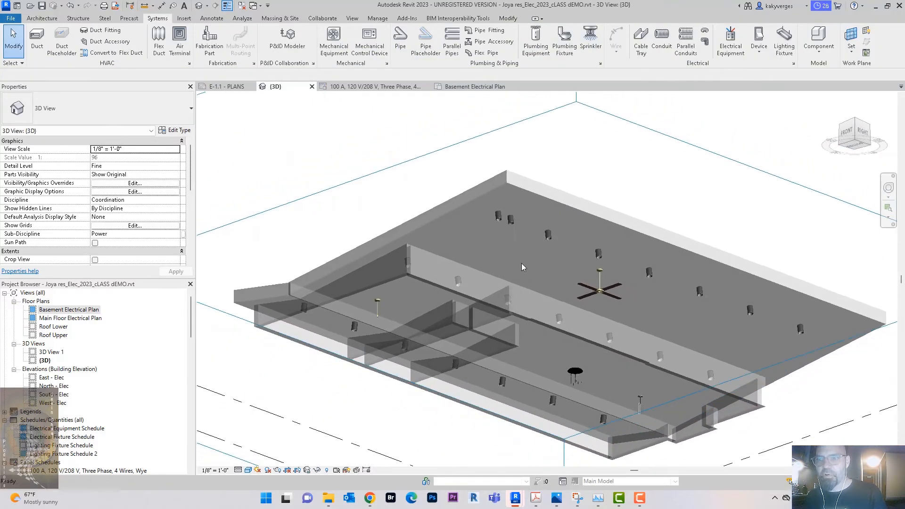
{"action": "scroll", "coordinate": [514, 225], "scroll_direction": "up", "scroll_amount": 5}
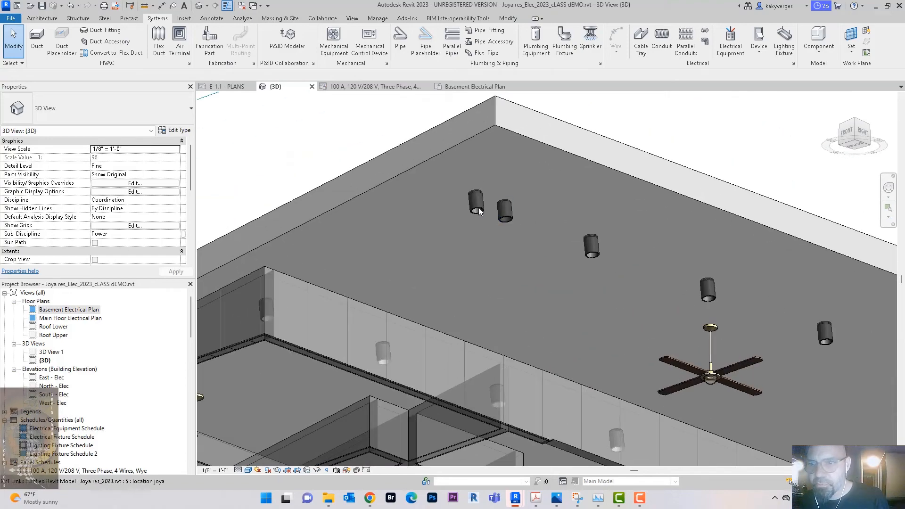
{"action": "scroll", "coordinate": [569, 225], "scroll_direction": "down", "scroll_amount": 5}
{"action": "middle_click_drag", "start_coordinate": [568, 224], "coordinate": [606, 250], "text": "shift"}
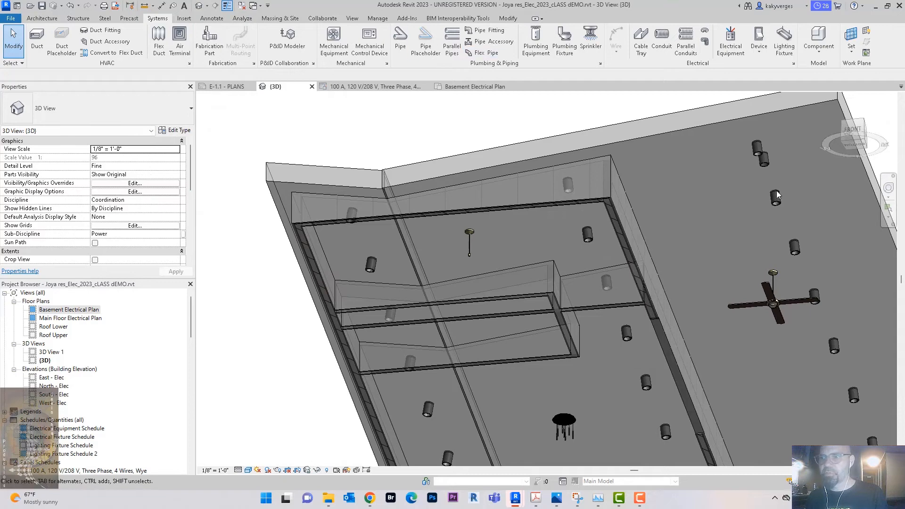
{"action": "left_click", "coordinate": [784, 38]}
{"action": "middle_click_drag", "start_coordinate": [587, 221], "coordinate": [508, 206], "text": "shift"}
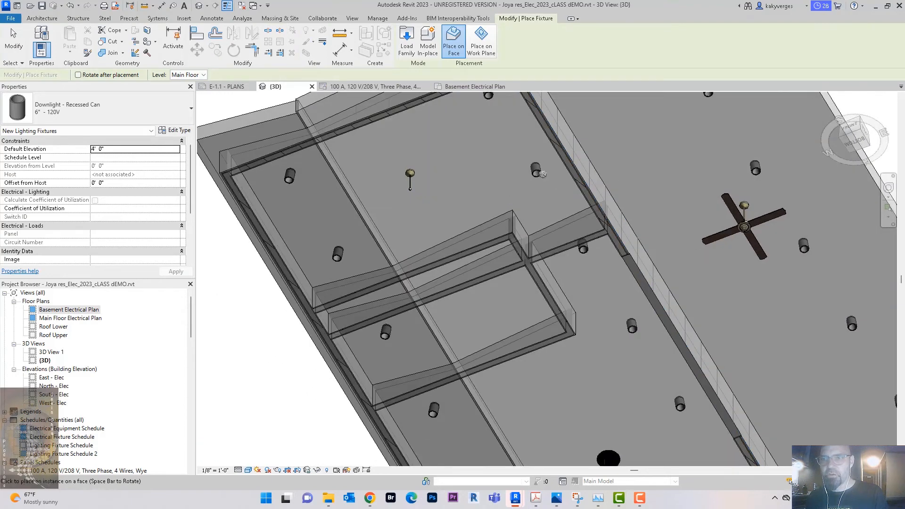
{"action": "scroll", "coordinate": [486, 158], "scroll_direction": "up", "scroll_amount": 3}
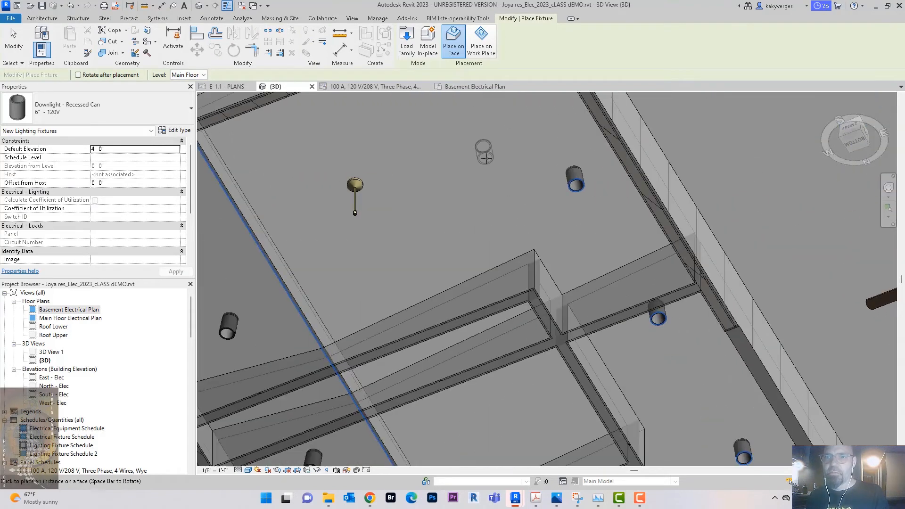
{"action": "scroll", "coordinate": [482, 231], "scroll_direction": "down", "scroll_amount": 5}
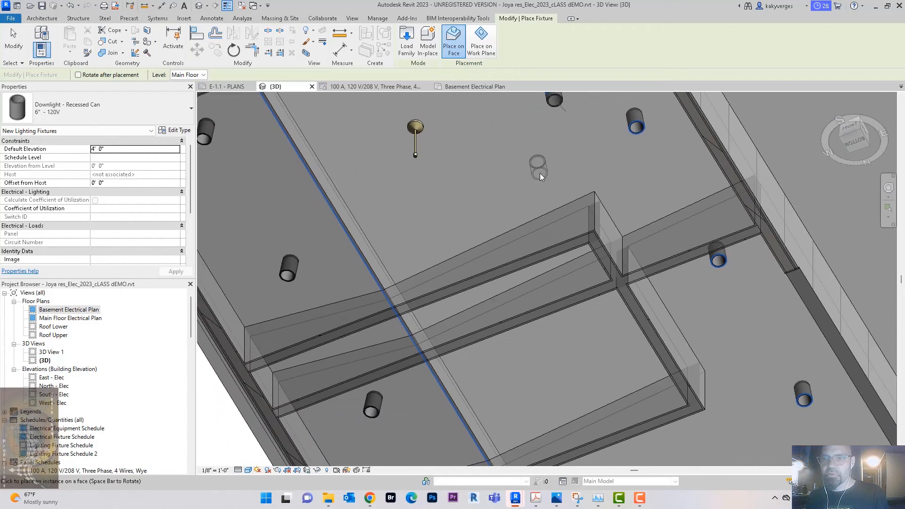
{"action": "left_click", "coordinate": [396, 187]}
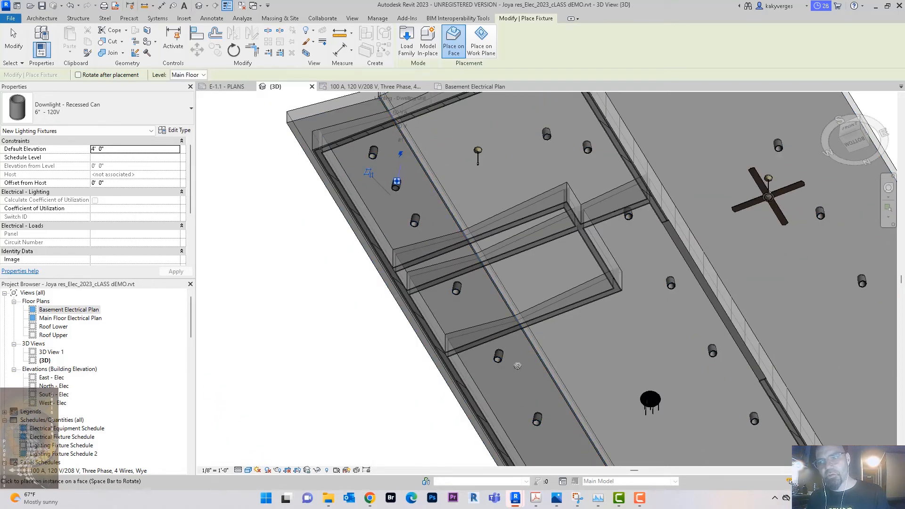
{"action": "middle_click_drag", "start_coordinate": [552, 380], "coordinate": [565, 214]}
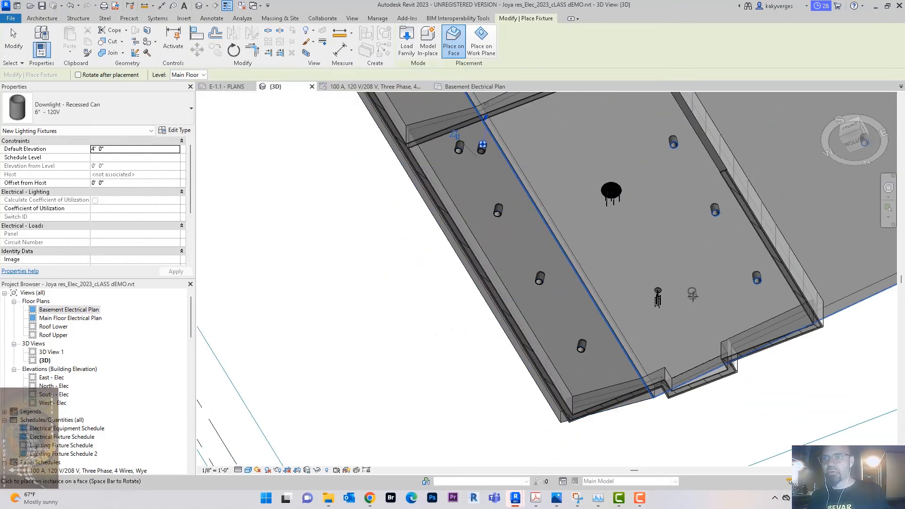
{"action": "key", "text": "Escape"}
{"action": "key", "text": "Escape"}
Step: Place a Lighting-Pendant-Vibia-SLIM_0916-x7_Round 0916-04 on the wide inner roof slope, between the two existing pendants
{"action": "scroll", "coordinate": [660, 299], "scroll_direction": "up", "scroll_amount": 4}
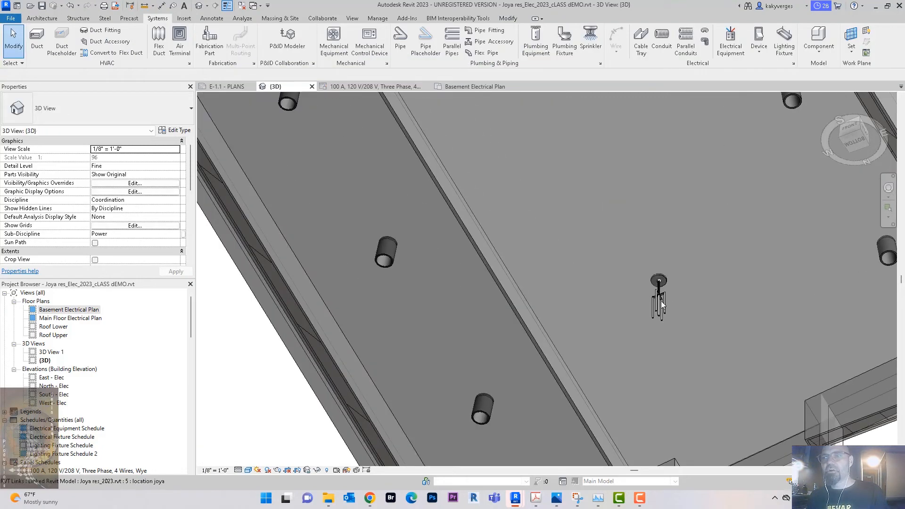
{"action": "scroll", "coordinate": [661, 301], "scroll_direction": "down", "scroll_amount": 4}
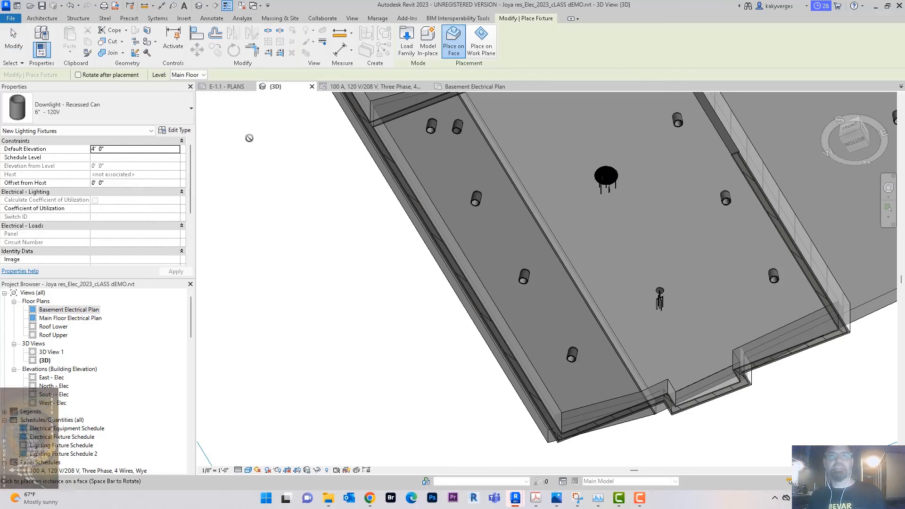
{"action": "left_click", "coordinate": [159, 107]}
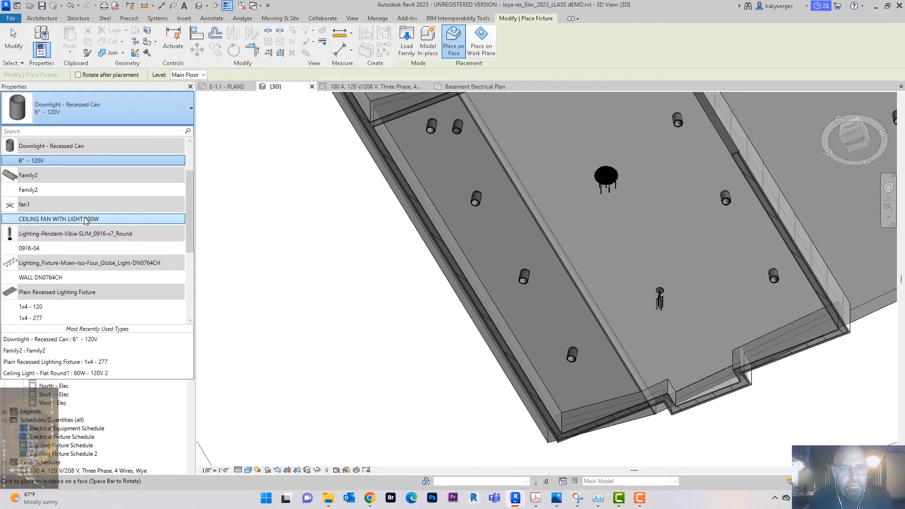
{"action": "left_click", "coordinate": [49, 250]}
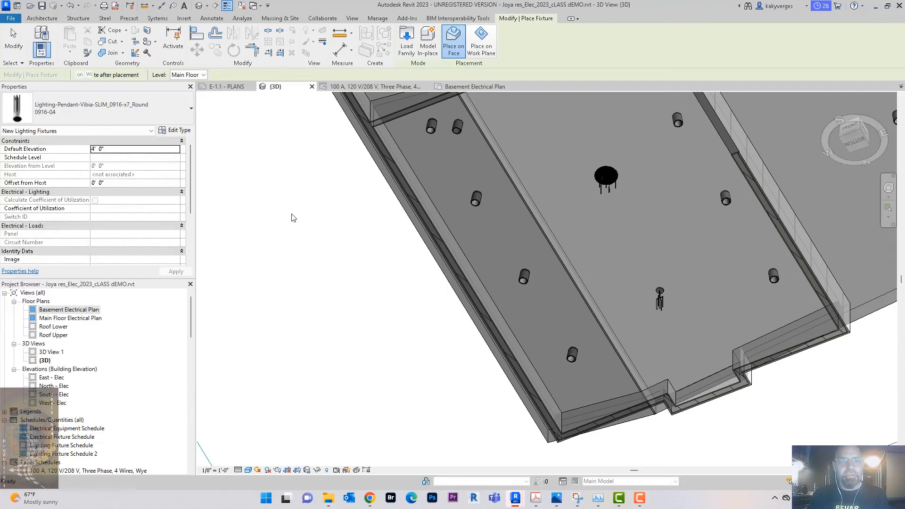
{"action": "middle_click_drag", "start_coordinate": [604, 243], "coordinate": [664, 240], "text": "shift"}
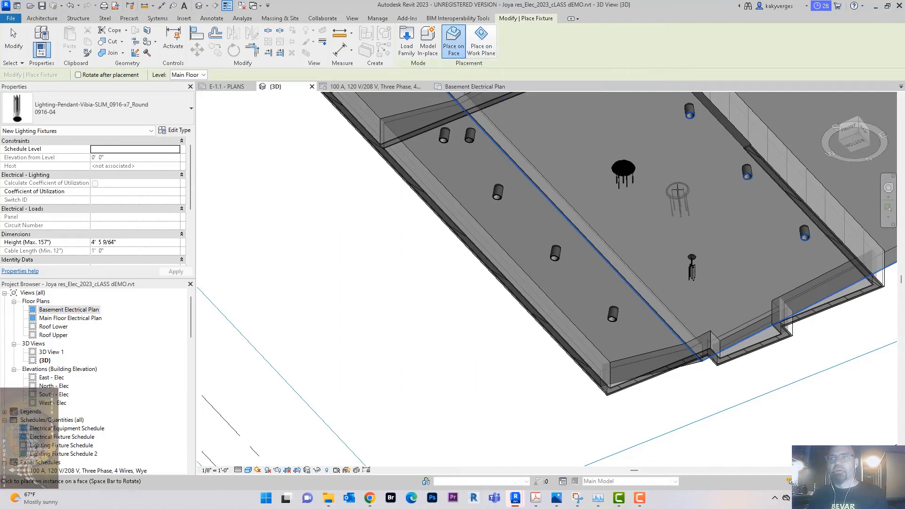
{"action": "left_click", "coordinate": [675, 239]}
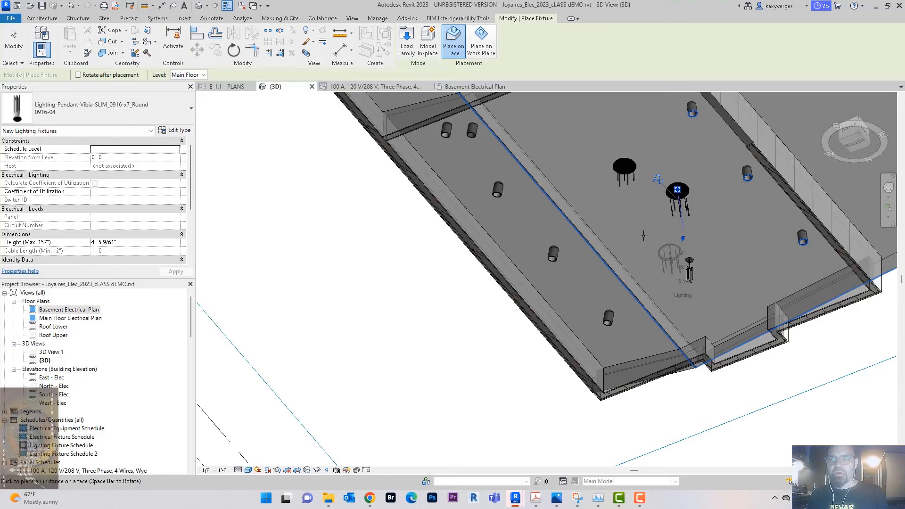
{"action": "middle_click_drag", "start_coordinate": [646, 244], "coordinate": [646, 289]}
{"action": "scroll", "coordinate": [640, 281], "scroll_direction": "down", "scroll_amount": 2}
{"action": "middle_click_drag", "start_coordinate": [611, 194], "coordinate": [675, 249]}
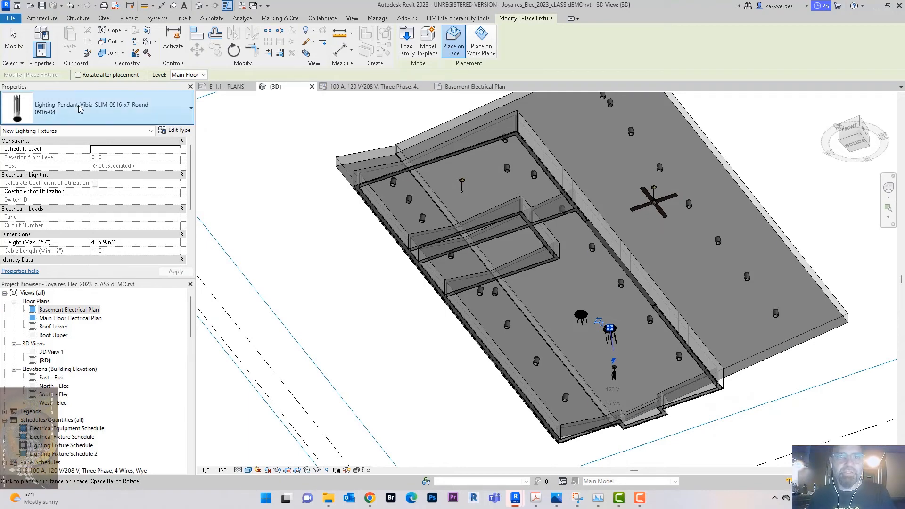
{"action": "key", "text": "Escape"}
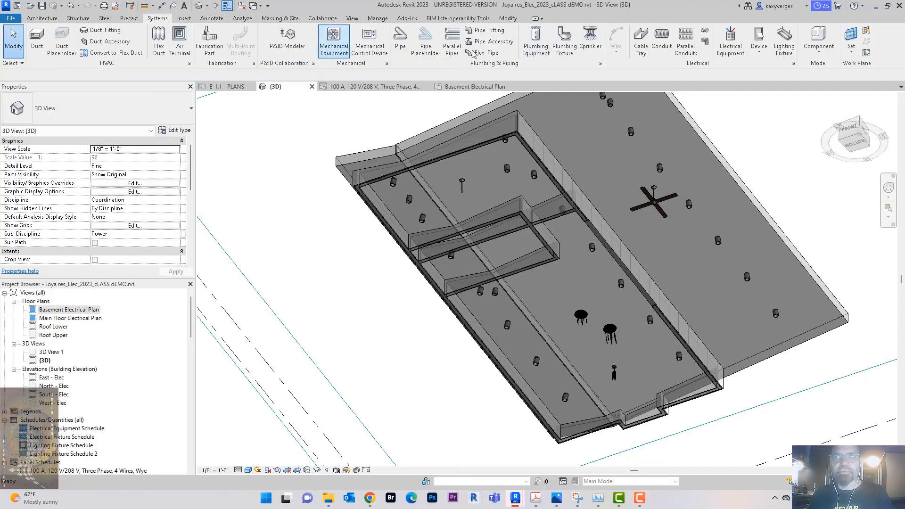
Step: Place a Wall Lamp - Bracket 100W - 120V on the vertical wall face between the inner and outer roof slopes
{"action": "left_click", "coordinate": [778, 45]}
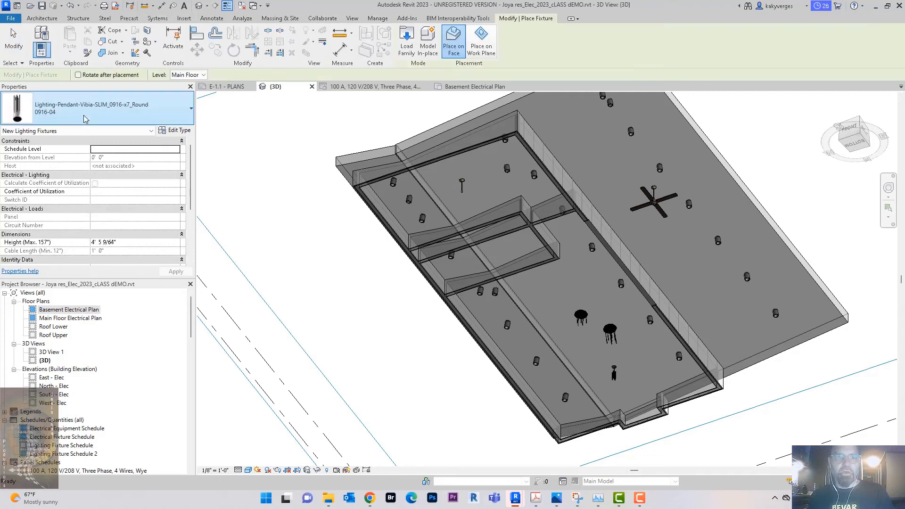
{"action": "left_click", "coordinate": [99, 116]}
{"action": "scroll", "coordinate": [96, 230], "scroll_direction": "down", "scroll_amount": 2}
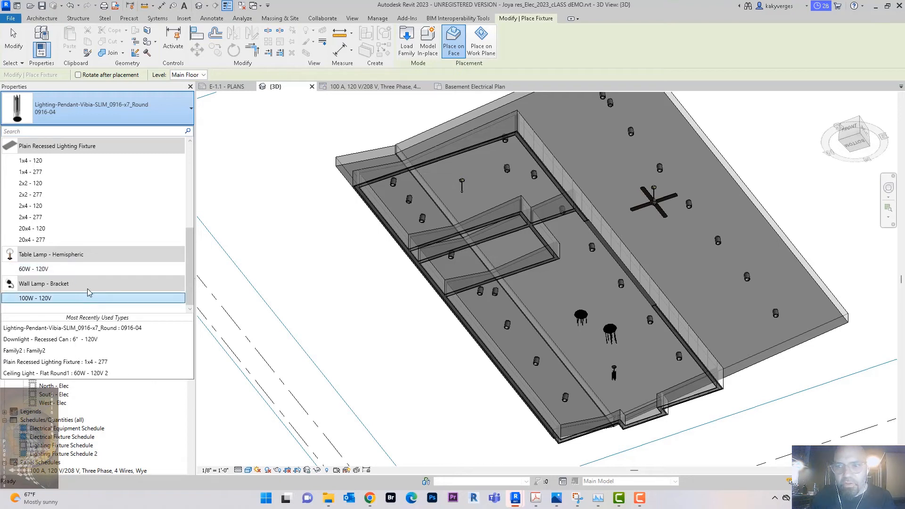
{"action": "left_click", "coordinate": [49, 299]}
{"action": "scroll", "coordinate": [654, 319], "scroll_direction": "up", "scroll_amount": 5}
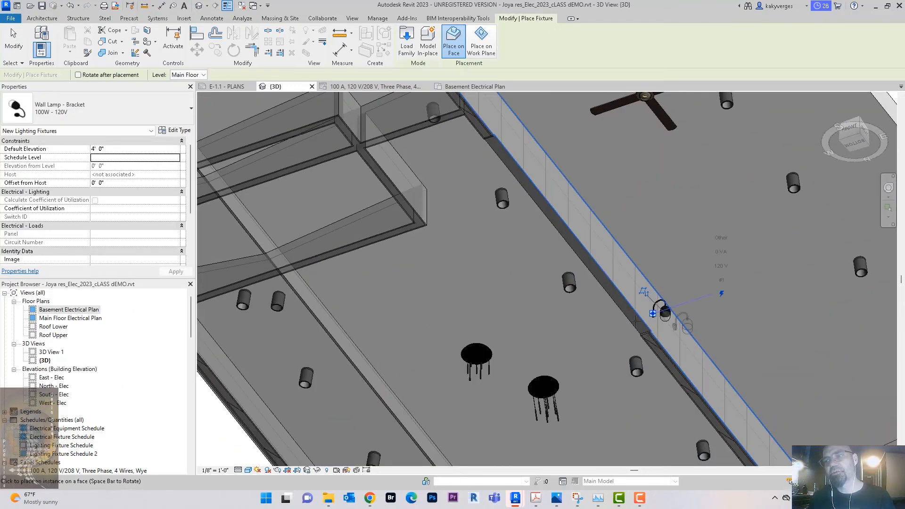
{"action": "scroll", "coordinate": [561, 314], "scroll_direction": "down", "scroll_amount": 5}
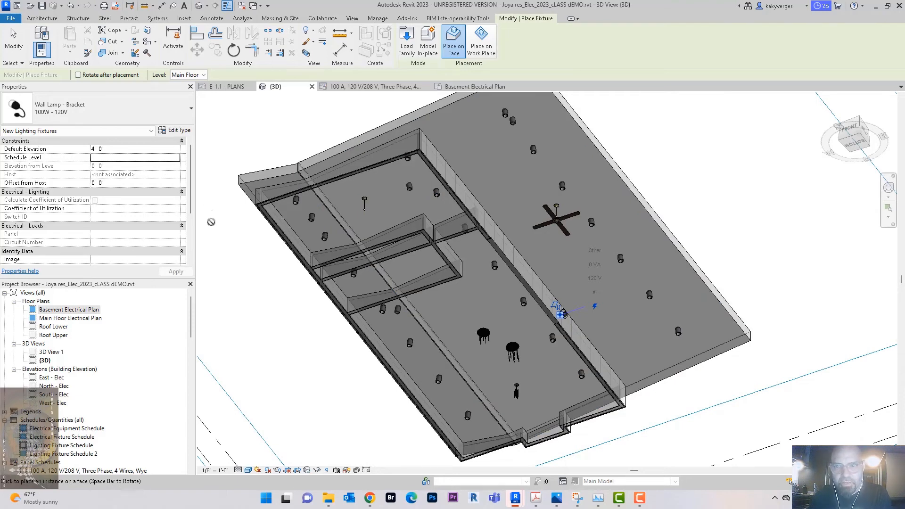
Step: Place a fan1 CEILING FAN WITH LIGHT 100W on the wide inner roof slope, beside the round pendants
{"action": "left_click", "coordinate": [66, 109]}
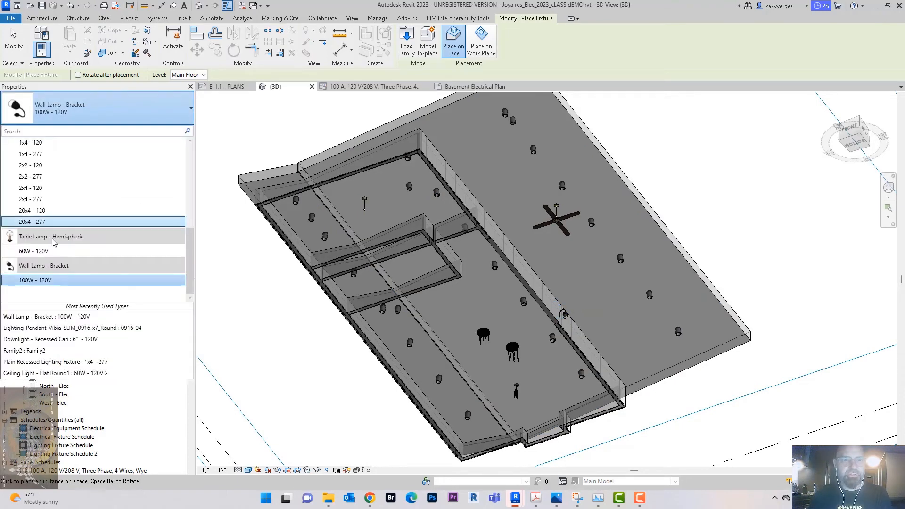
{"action": "scroll", "coordinate": [63, 220], "scroll_direction": "up", "scroll_amount": 3}
{"action": "left_click", "coordinate": [62, 234]}
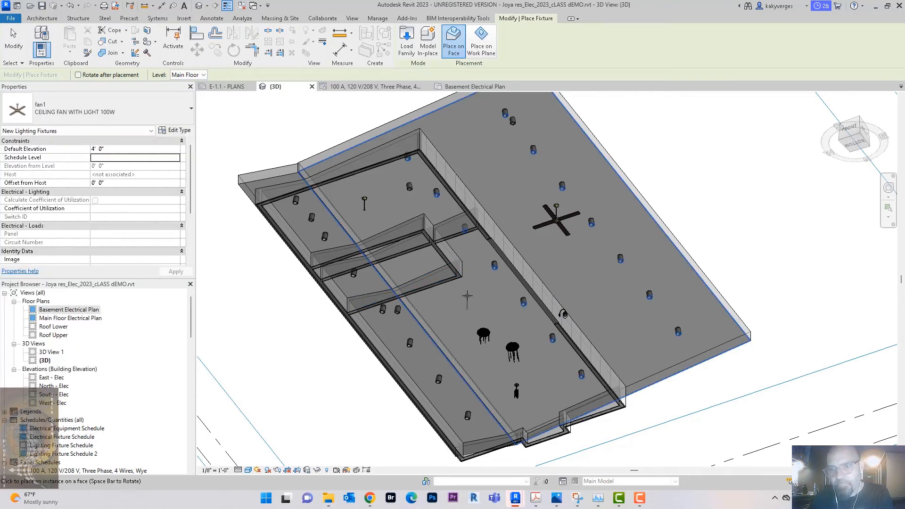
{"action": "scroll", "coordinate": [467, 296], "scroll_direction": "up", "scroll_amount": 5}
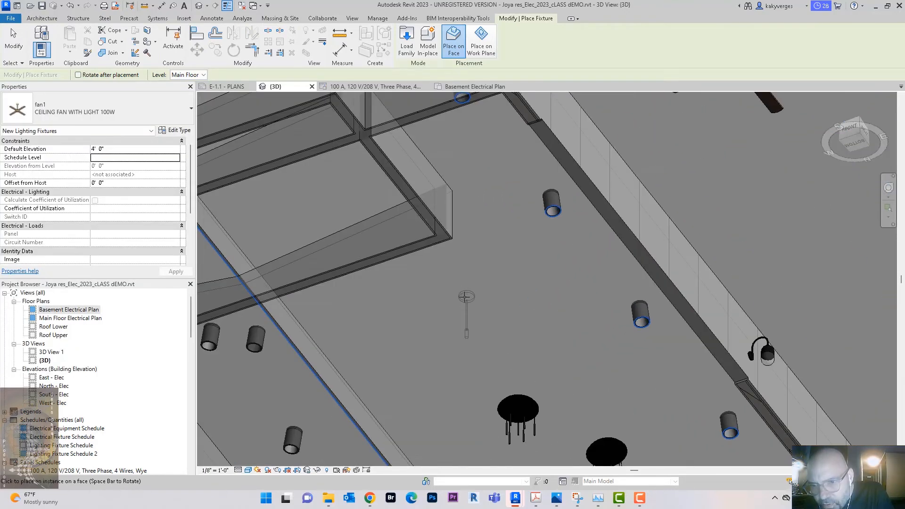
{"action": "scroll", "coordinate": [457, 307], "scroll_direction": "down", "scroll_amount": 6}
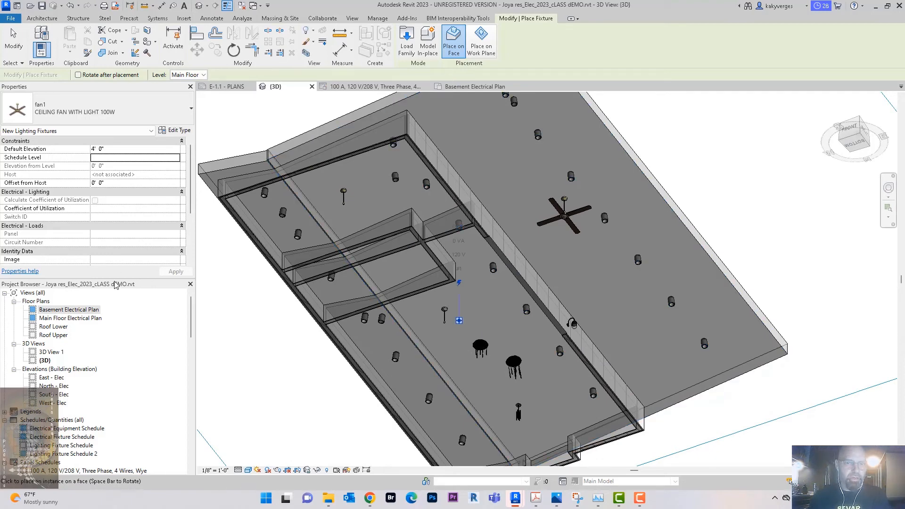
{"action": "left_click", "coordinate": [113, 109]}
{"action": "scroll", "coordinate": [87, 208], "scroll_direction": "up", "scroll_amount": 1}
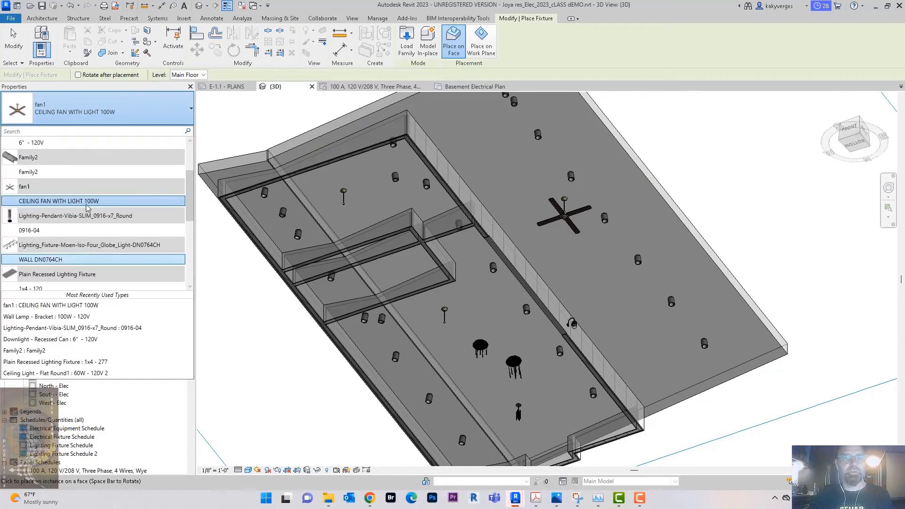
{"action": "scroll", "coordinate": [87, 208], "scroll_direction": "up", "scroll_amount": 2}
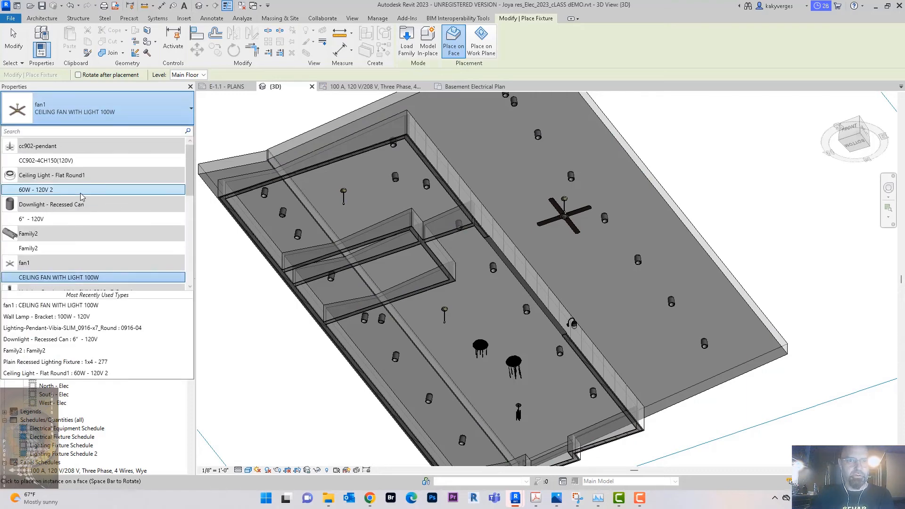
{"action": "left_click", "coordinate": [71, 161]}
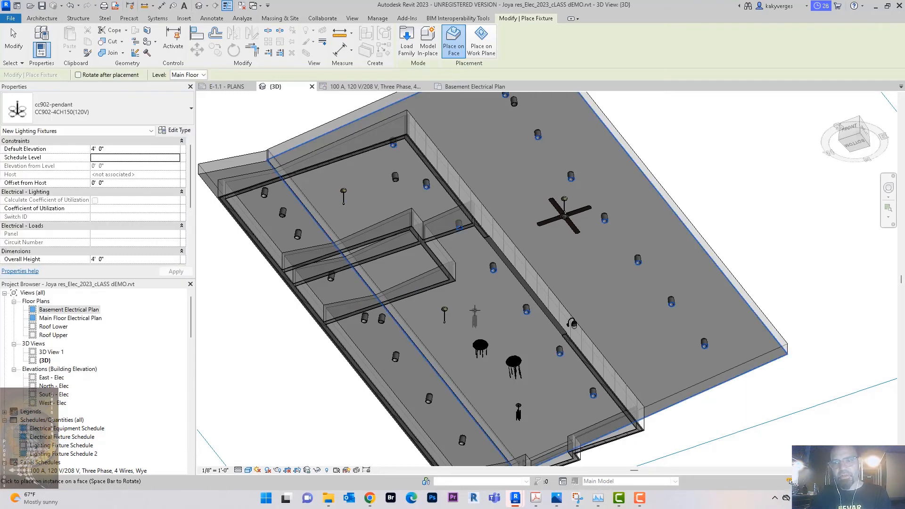
{"action": "left_click", "coordinate": [95, 111]}
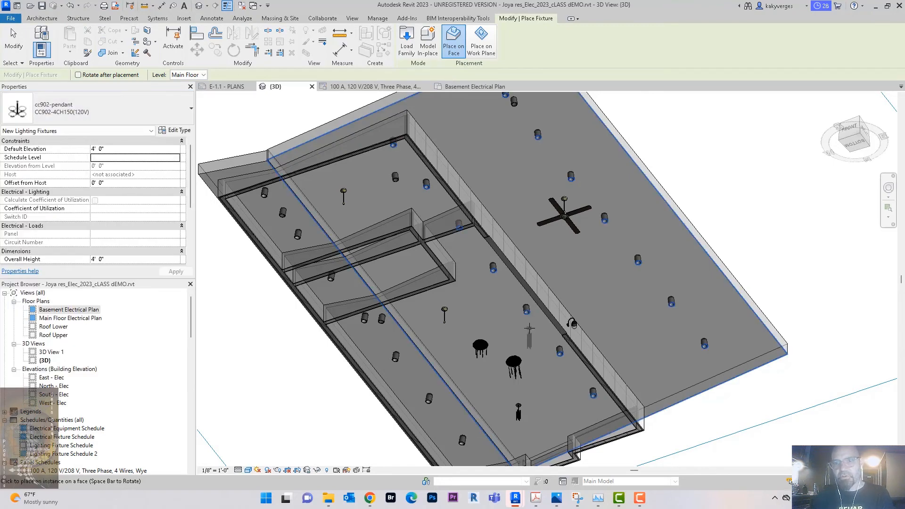
Step: End fixture placement and extend the section box downward in the {3D} view to include the full main floor walls
{"action": "scroll", "coordinate": [618, 267], "scroll_direction": "down", "scroll_amount": 4}
{"action": "middle_click_drag", "start_coordinate": [651, 235], "coordinate": [564, 371], "text": "shift"}
{"action": "key", "text": "Escape"}
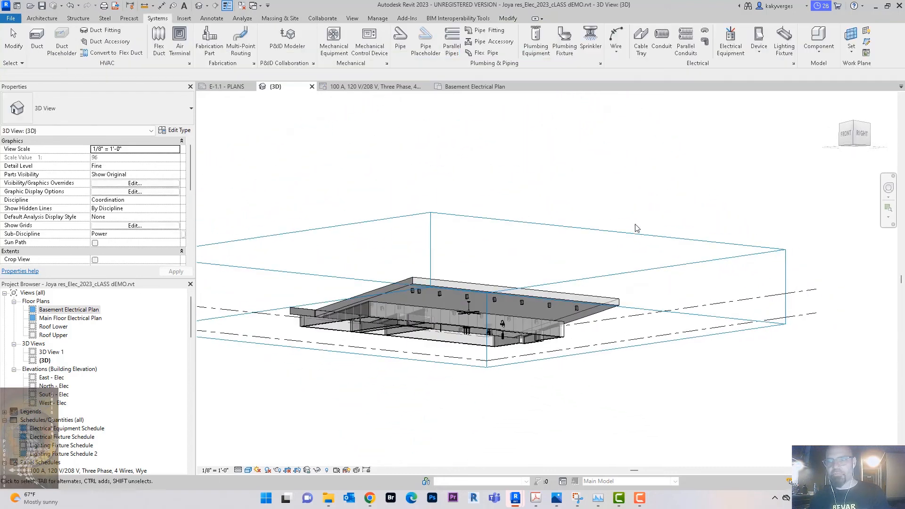
{"action": "left_click", "coordinate": [631, 234]}
{"action": "left_click_drag", "start_coordinate": [458, 327], "coordinate": [460, 402]}
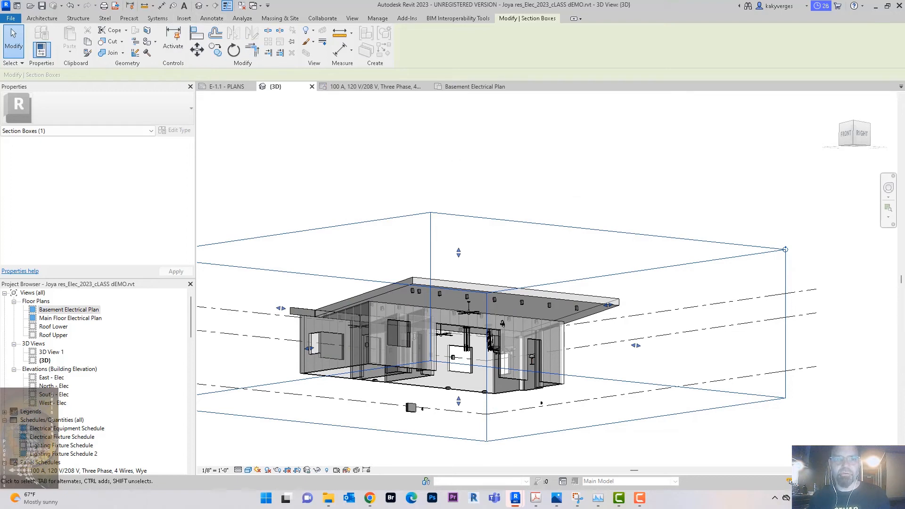
Step: Delete all THWN wires visible in the Main Floor Electrical Plan
{"action": "double_click", "coordinate": [79, 318]}
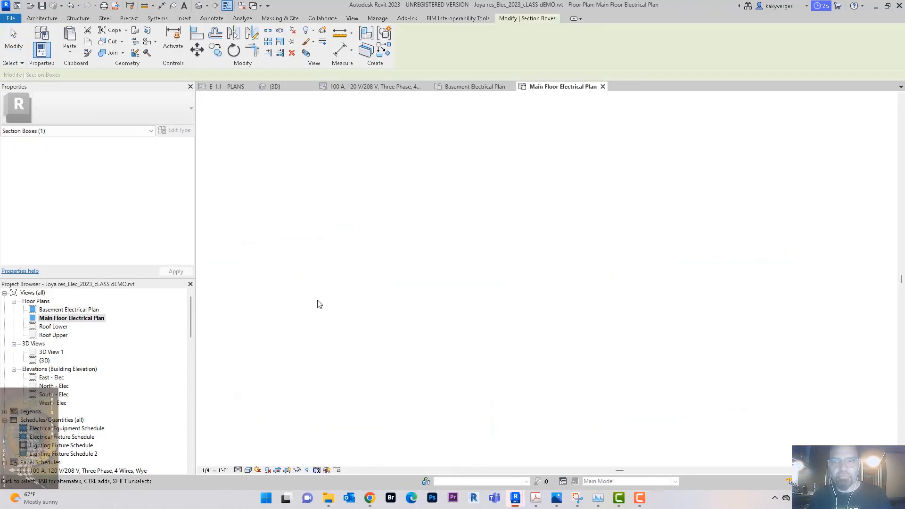
{"action": "scroll", "coordinate": [532, 272], "scroll_direction": "up", "scroll_amount": 2}
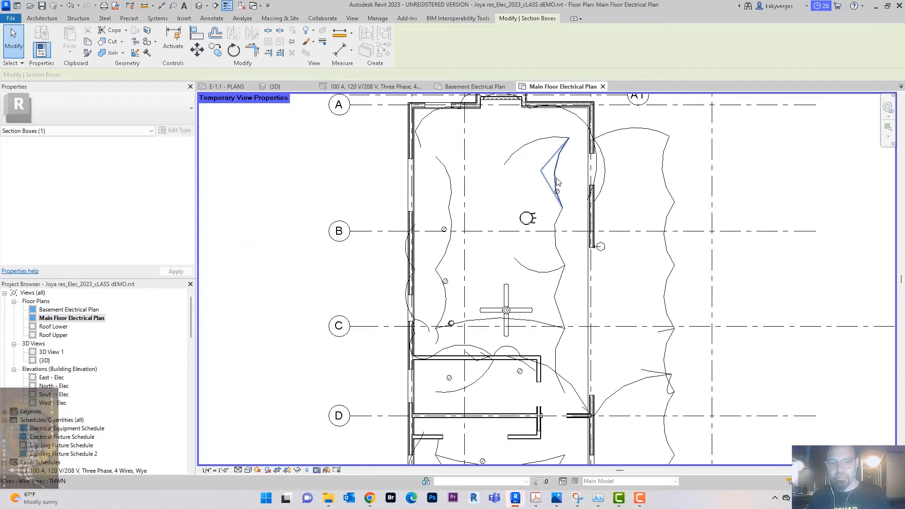
{"action": "left_click", "coordinate": [557, 181]}
{"action": "right_click", "coordinate": [559, 180]}
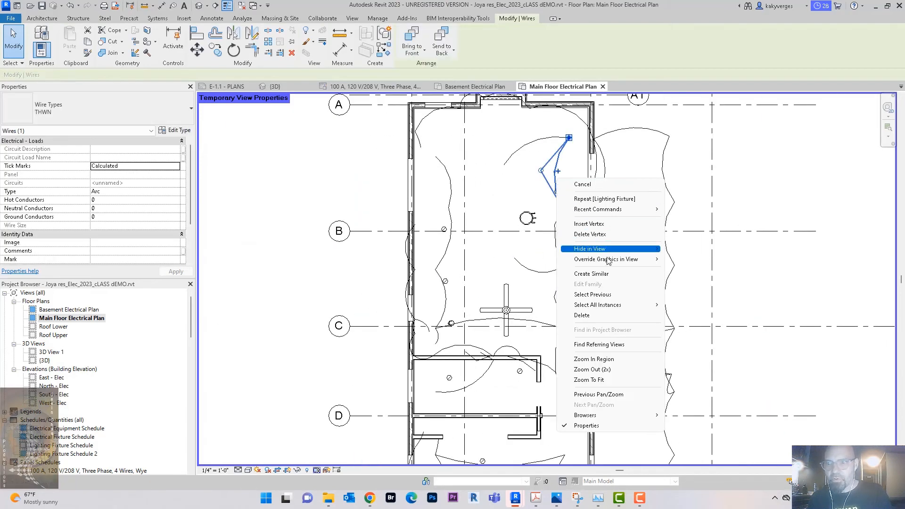
{"action": "mouse_move", "coordinate": [627, 305]}
{"action": "left_click", "coordinate": [690, 305]}
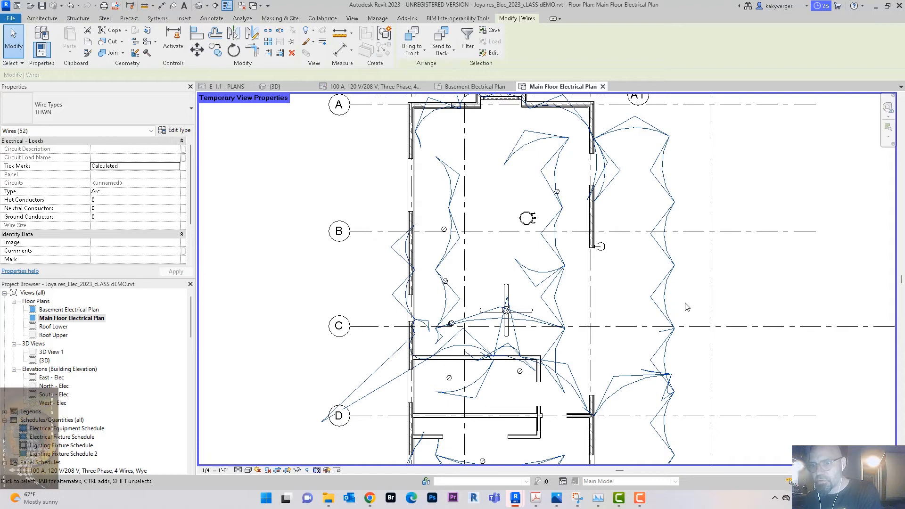
{"action": "key", "text": "Delete"}
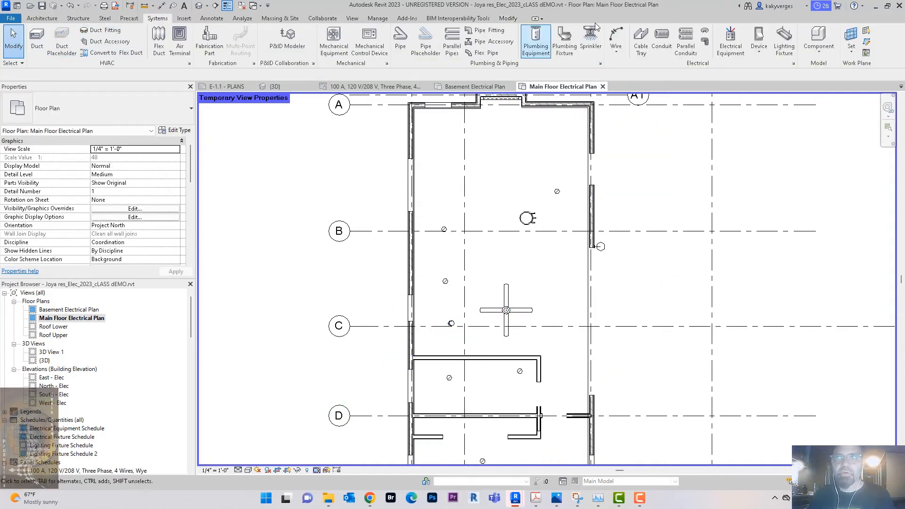
{"action": "left_click", "coordinate": [764, 39]}
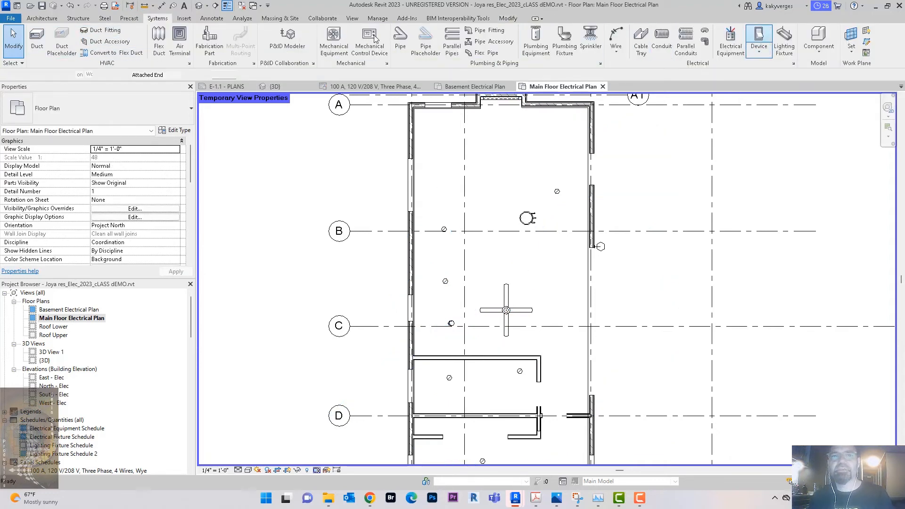
{"action": "left_click", "coordinate": [146, 108]}
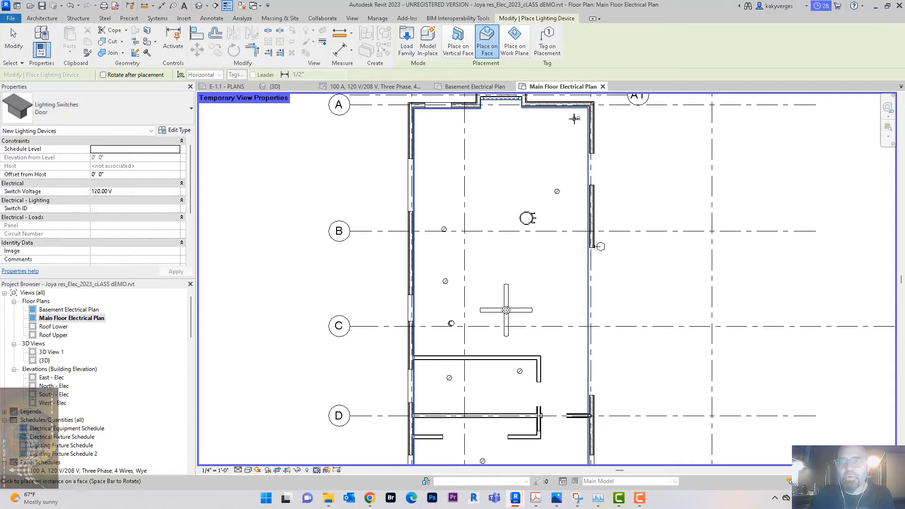
{"action": "key", "text": "Escape"}
Step: Place a standard Duplex Receptacle on the vertical inner face of the grid 1 wall near grid A, at 1' 6" elevation
{"action": "left_click", "coordinate": [762, 53]}
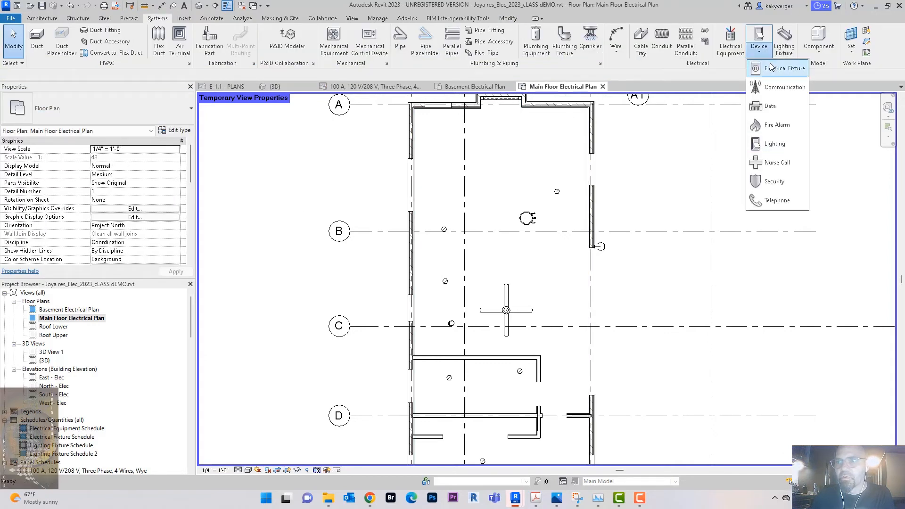
{"action": "left_click", "coordinate": [774, 69]}
{"action": "left_click", "coordinate": [112, 101]}
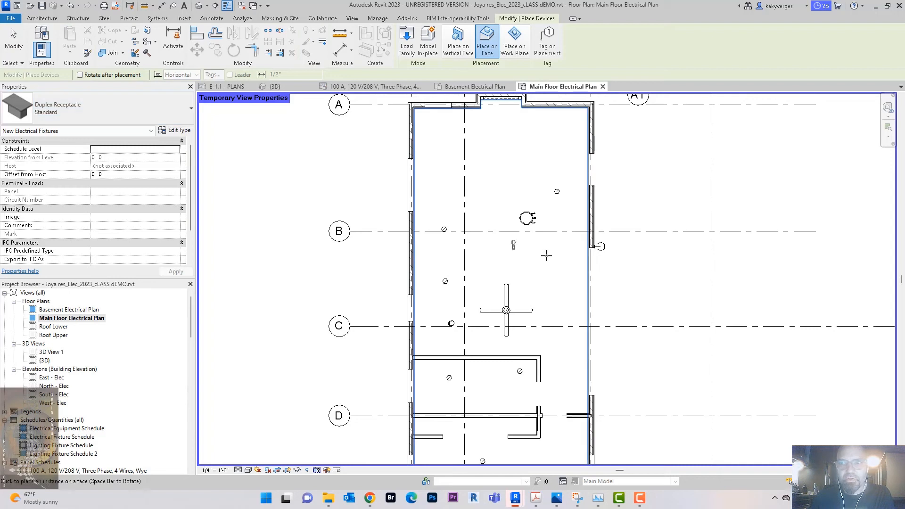
{"action": "scroll", "coordinate": [573, 132], "scroll_direction": "up", "scroll_amount": 2}
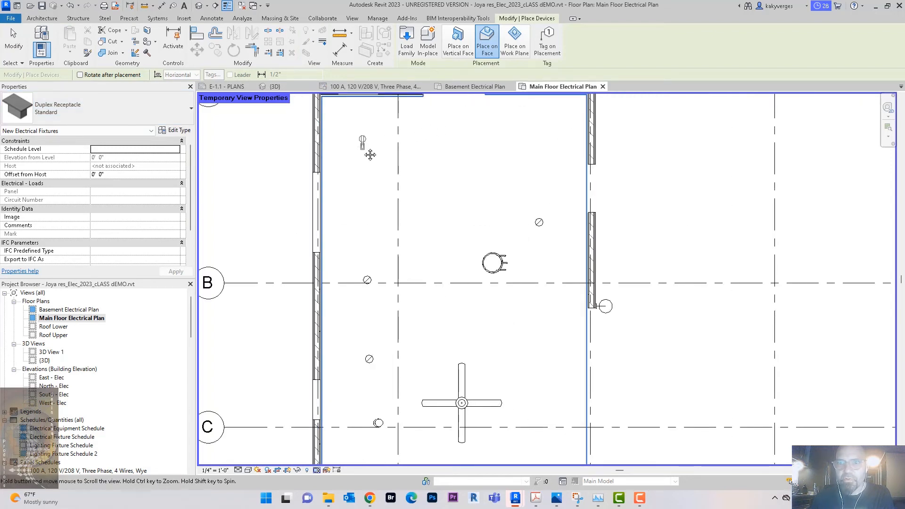
{"action": "middle_click_drag", "start_coordinate": [362, 146], "coordinate": [365, 238]}
{"action": "scroll", "coordinate": [362, 233], "scroll_direction": "up", "scroll_amount": 3}
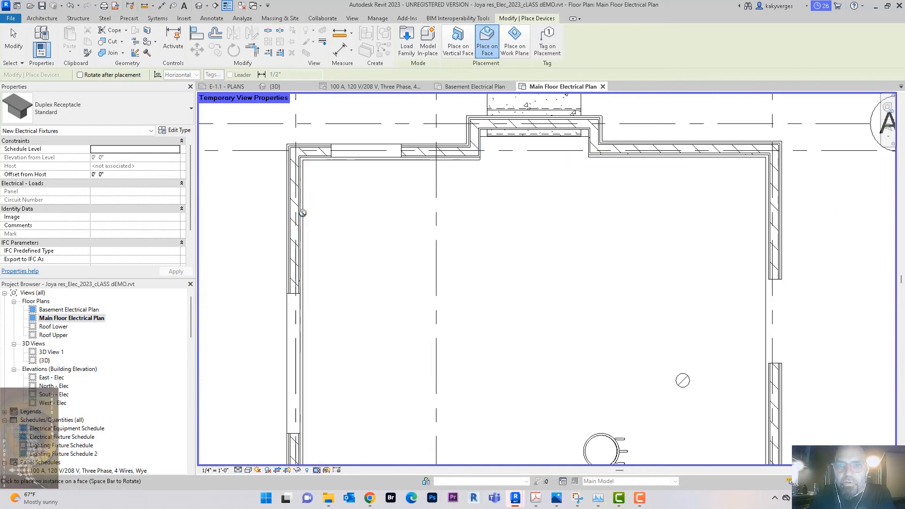
{"action": "left_click", "coordinate": [460, 49]}
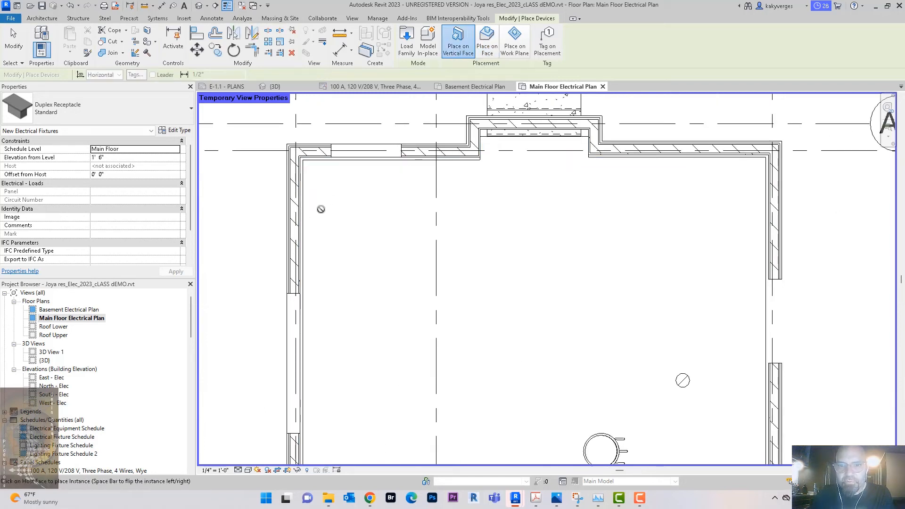
{"action": "left_click", "coordinate": [300, 215]}
Step: Place three more standard Duplex Receptacles on the grid 3 wall, two between grid A and the opening and one past it
{"action": "middle_click_drag", "start_coordinate": [342, 259], "coordinate": [263, 259]}
{"action": "left_click", "coordinate": [684, 254]}
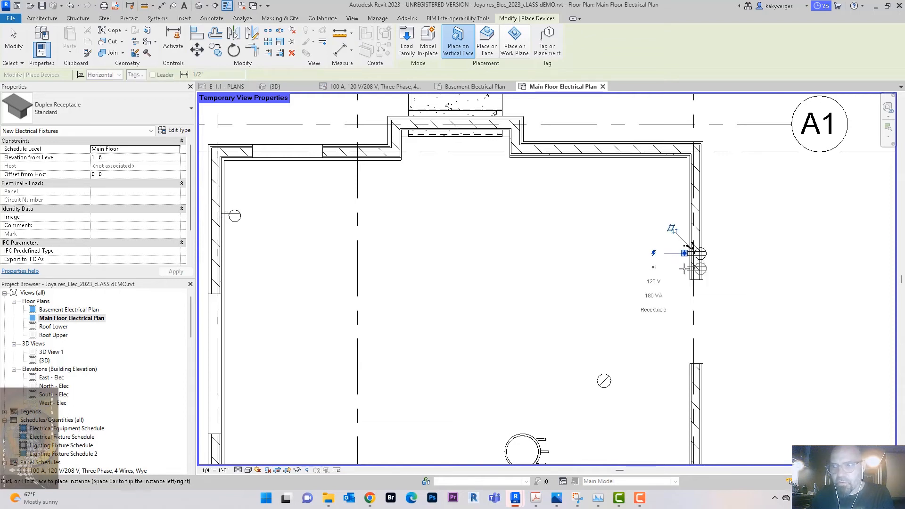
{"action": "left_click", "coordinate": [692, 209]}
{"action": "middle_click_drag", "start_coordinate": [642, 343], "coordinate": [540, 239]}
{"action": "scroll", "coordinate": [559, 301], "scroll_direction": "down", "scroll_amount": 1}
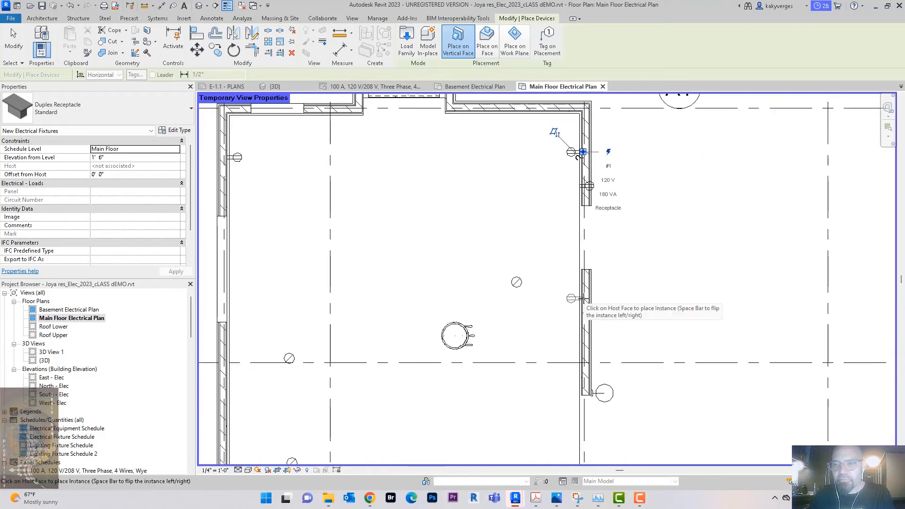
{"action": "scroll", "coordinate": [585, 298], "scroll_direction": "down", "scroll_amount": 2}
{"action": "middle_click_drag", "start_coordinate": [588, 298], "coordinate": [587, 227]}
{"action": "scroll", "coordinate": [582, 226], "scroll_direction": "up", "scroll_amount": 3}
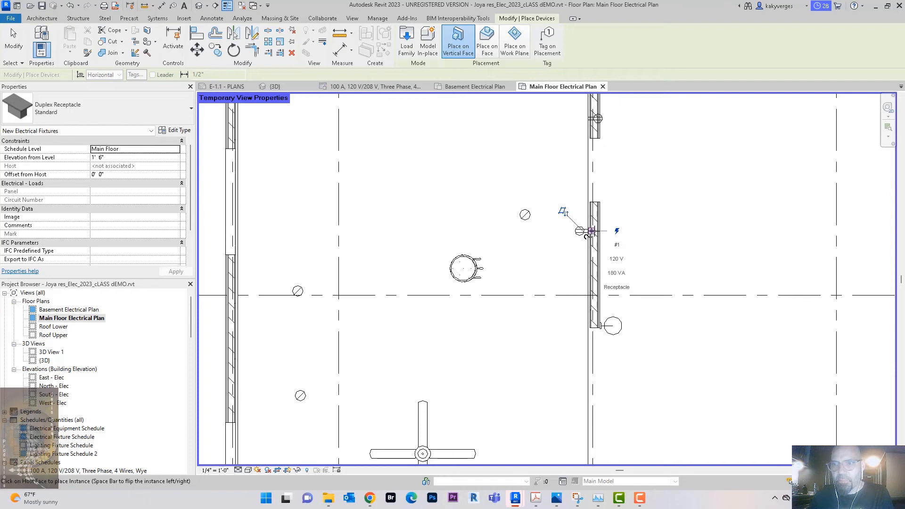
{"action": "key", "text": "Escape"}
{"action": "key", "text": "Escape"}
{"action": "middle_click_drag", "start_coordinate": [550, 228], "coordinate": [508, 325]}
{"action": "left_click", "coordinate": [824, 55]}
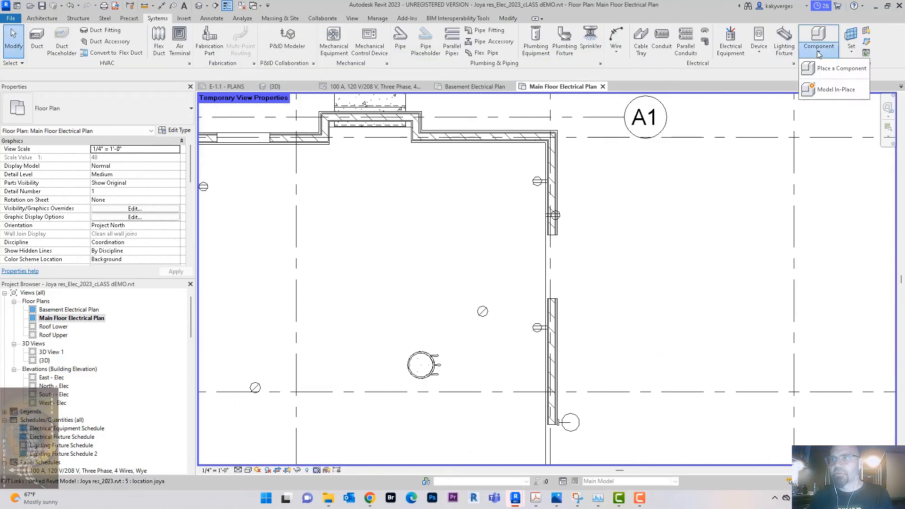
{"action": "left_click", "coordinate": [818, 51]}
{"action": "scroll", "coordinate": [464, 255], "scroll_direction": "down", "scroll_amount": 3}
{"action": "scroll", "coordinate": [459, 254], "scroll_direction": "down", "scroll_amount": 2}
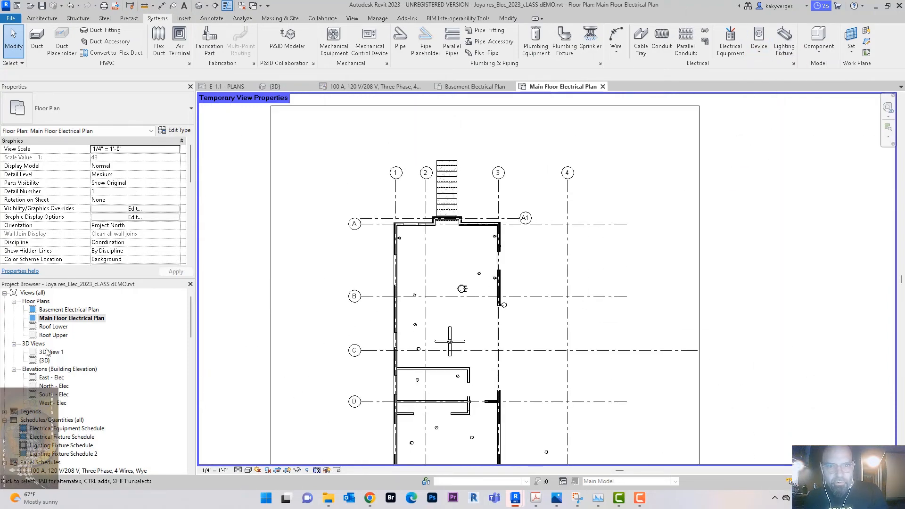
Step: Temporarily hide the linked house model in the Roof Upper plan, and open the Roof Lower plan
{"action": "double_click", "coordinate": [54, 335]}
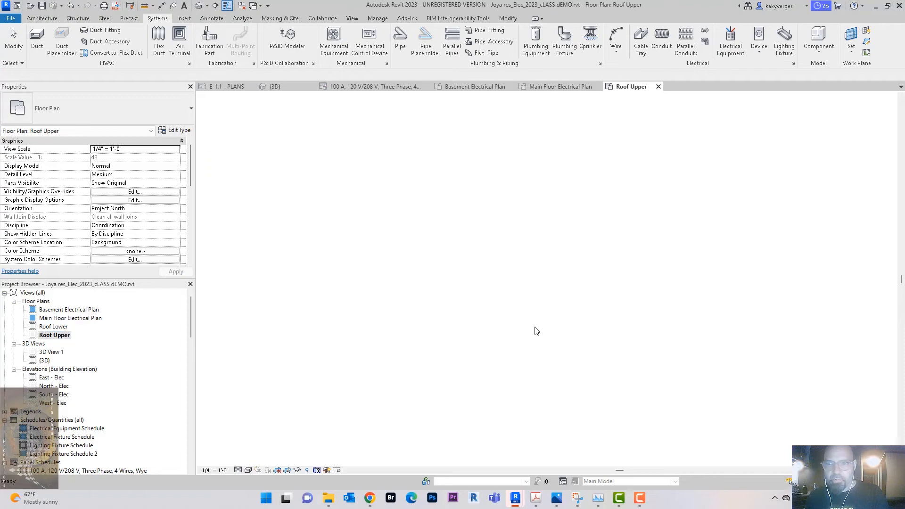
{"action": "left_click", "coordinate": [563, 240]}
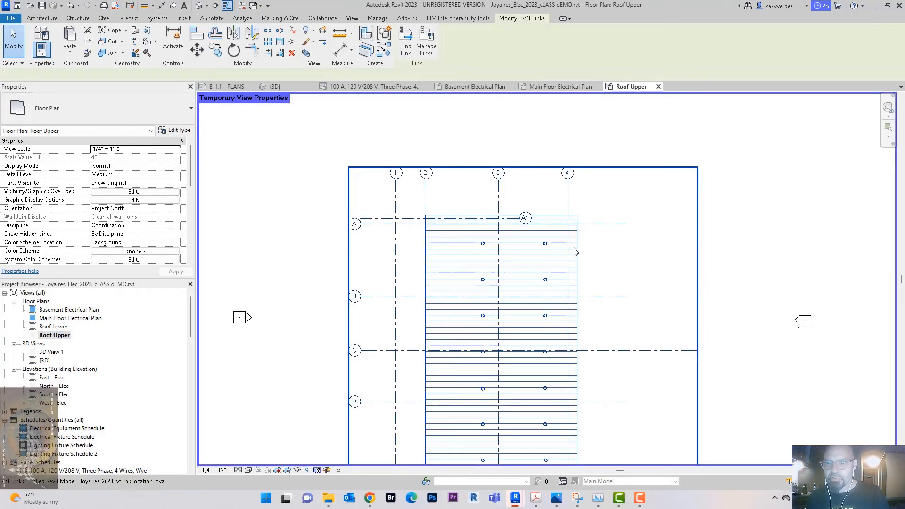
{"action": "left_click", "coordinate": [317, 470]}
{"action": "left_click", "coordinate": [313, 451]}
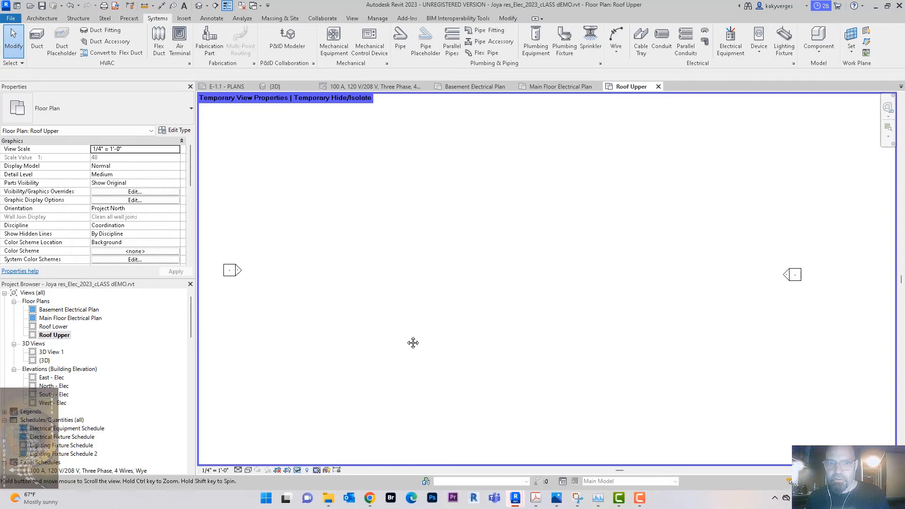
{"action": "double_click", "coordinate": [54, 327]}
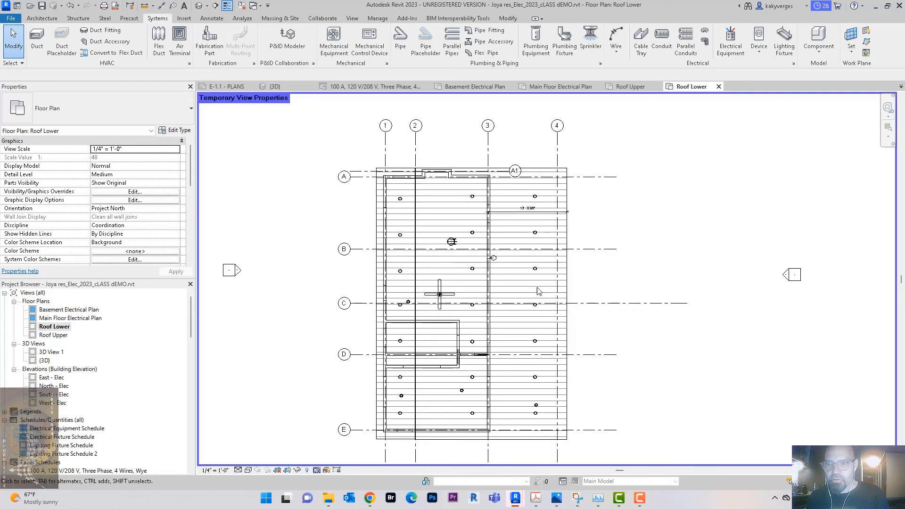
Step: Temporarily hide the linked house model in the Roof Lower plan
{"action": "left_click", "coordinate": [559, 231]}
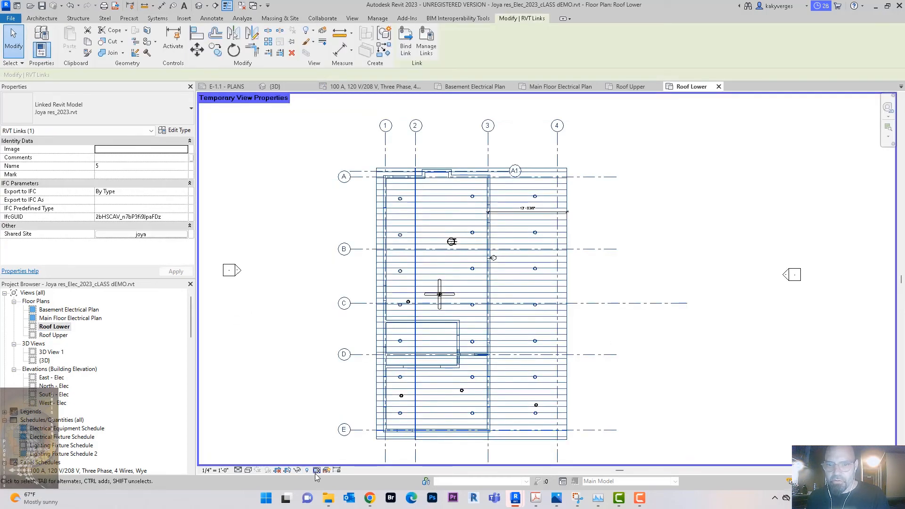
{"action": "left_click", "coordinate": [298, 471]}
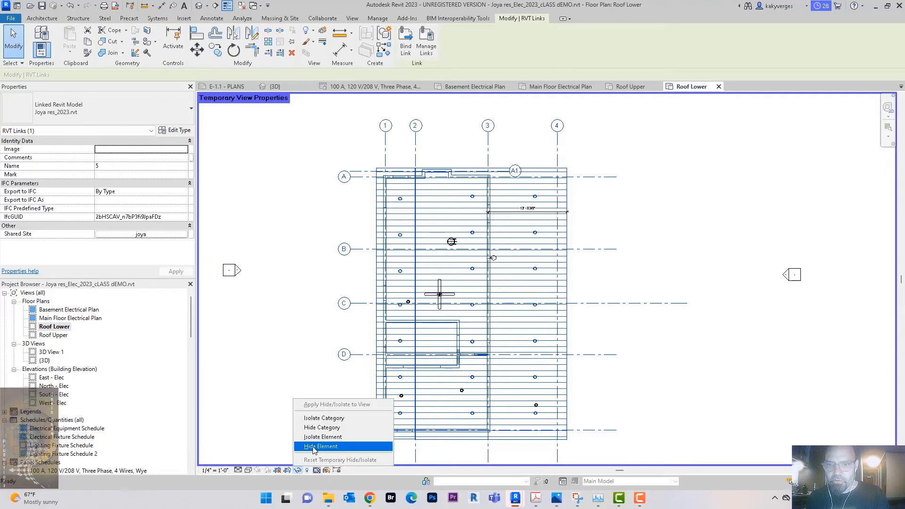
{"action": "left_click", "coordinate": [321, 447]}
{"action": "middle_click_drag", "start_coordinate": [502, 348], "coordinate": [509, 328]}
{"action": "scroll", "coordinate": [509, 329], "scroll_direction": "up", "scroll_amount": 2}
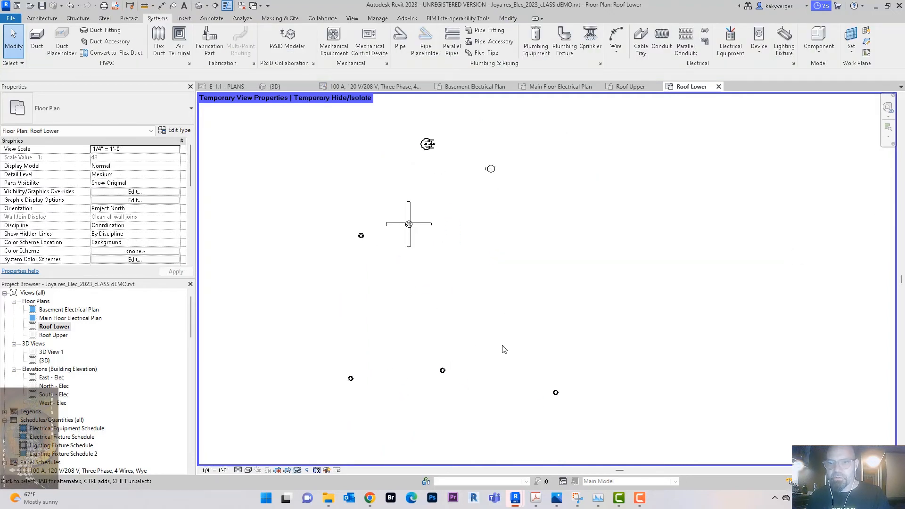
{"action": "middle_click_drag", "start_coordinate": [528, 251], "coordinate": [529, 256]}
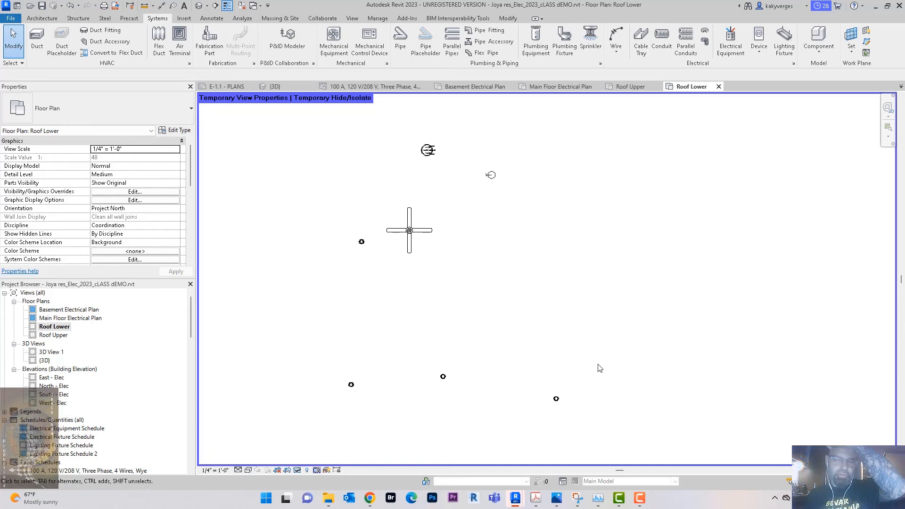
Step: Create a power circuit on panel DEVIN for the downlight nearest grid 4, adding the three other recessed can downlights to it
{"action": "left_click", "coordinate": [556, 401]}
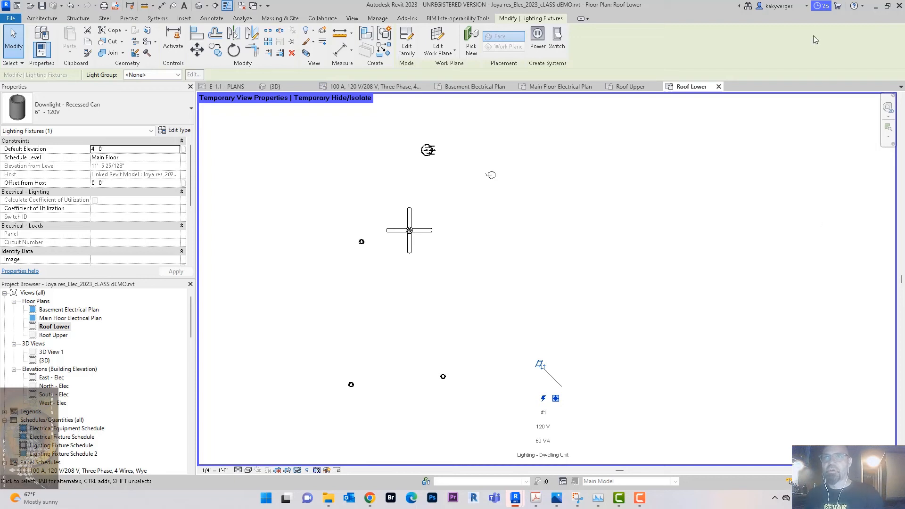
{"action": "left_click", "coordinate": [544, 44]}
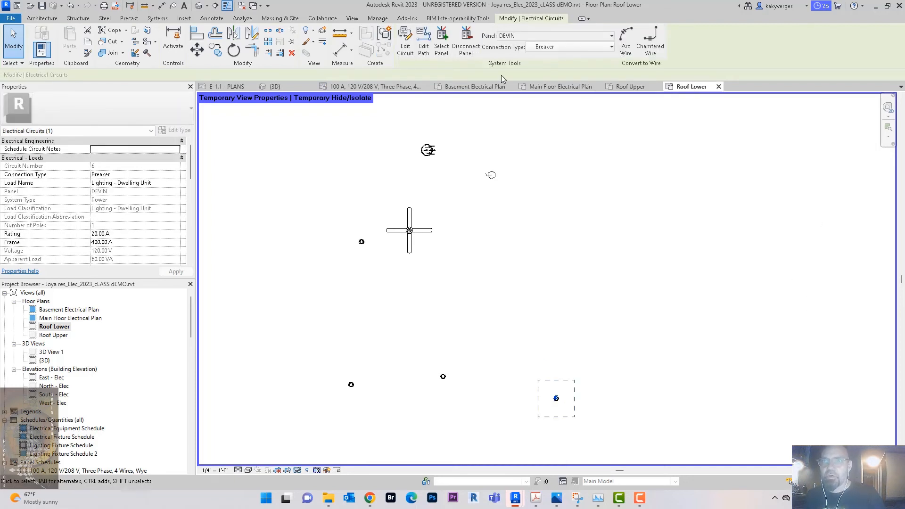
{"action": "left_click", "coordinate": [404, 46]}
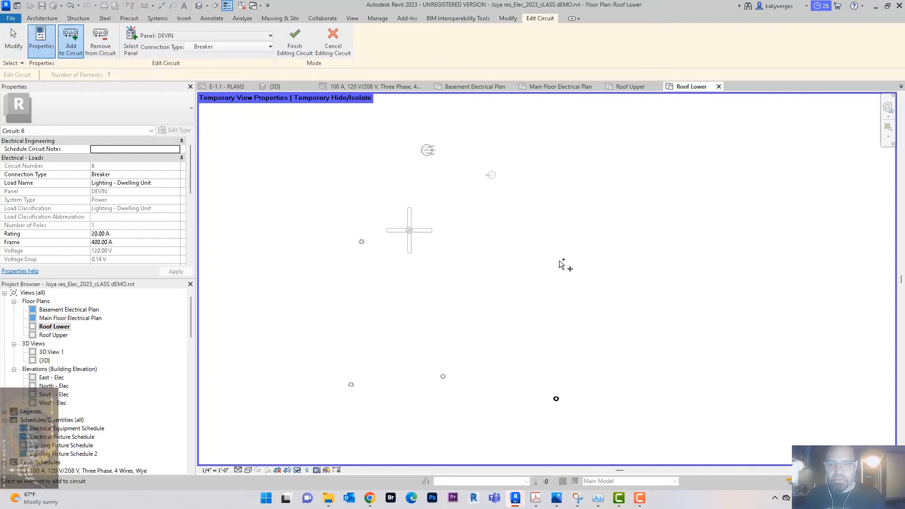
{"action": "left_click", "coordinate": [443, 377]}
{"action": "left_click", "coordinate": [352, 384]}
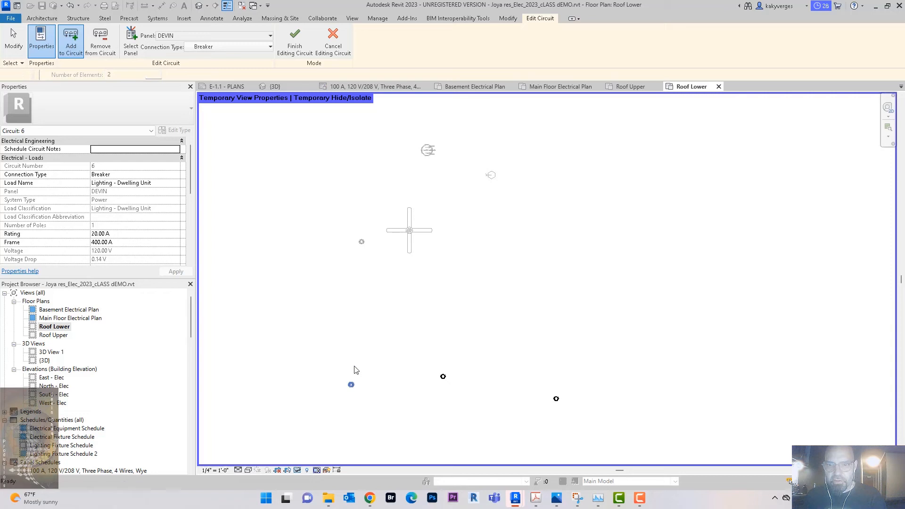
{"action": "left_click", "coordinate": [358, 246]}
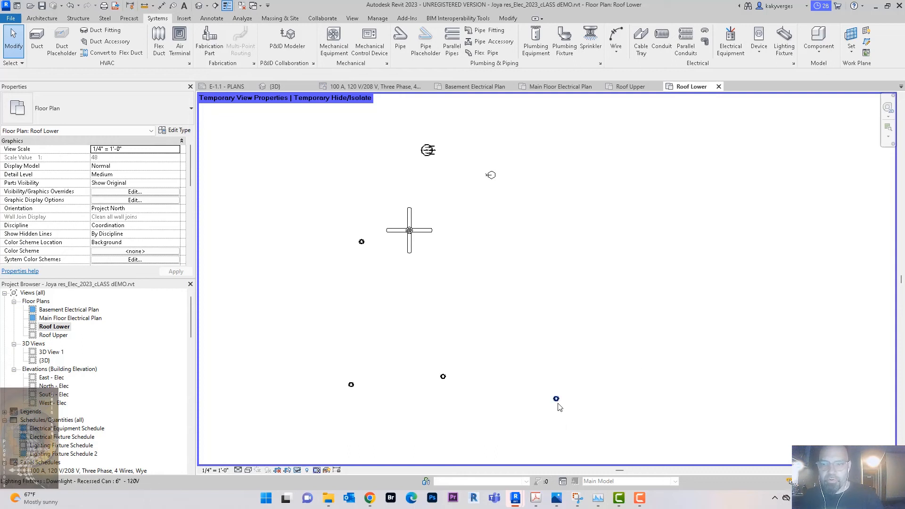
Step: Convert the four-downlight circuit to arc wires in the Roof Lower plan
{"action": "key", "text": "Tab"}
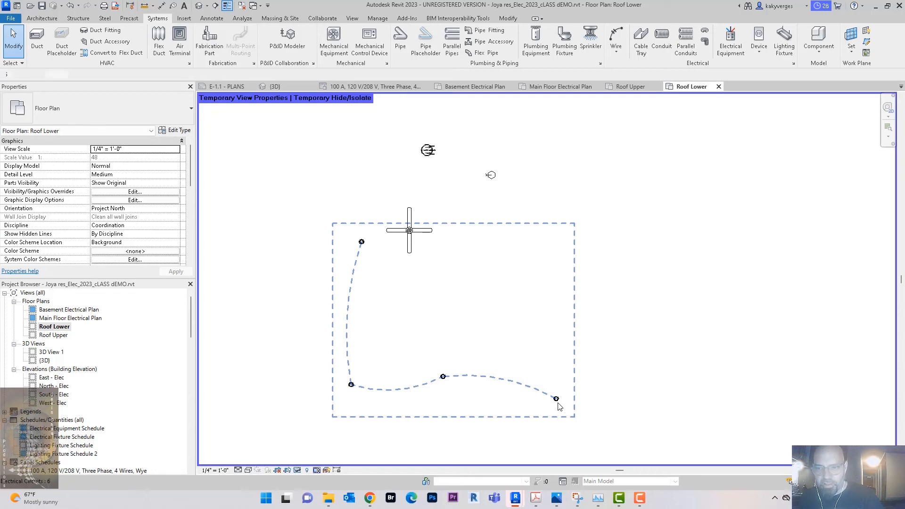
{"action": "left_click", "coordinate": [558, 406]}
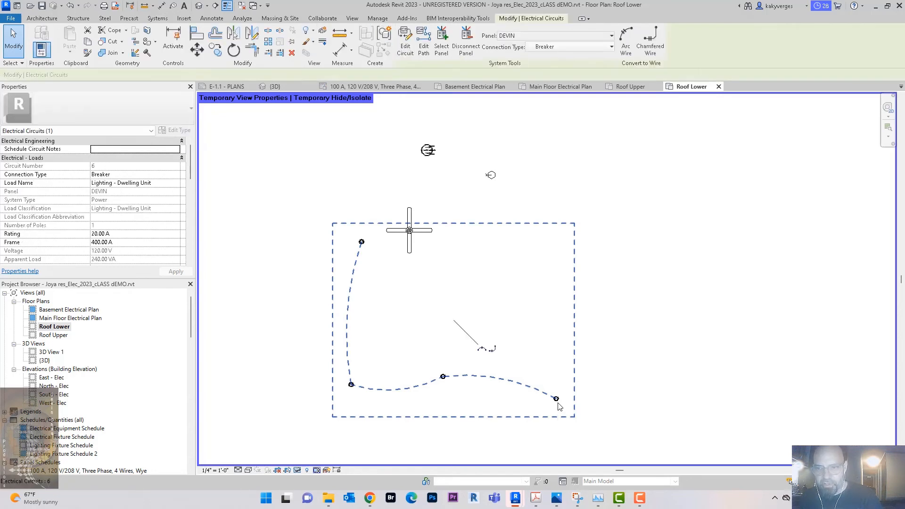
{"action": "left_click", "coordinate": [481, 349]}
{"action": "left_click", "coordinate": [521, 265]}
{"action": "middle_click_drag", "start_coordinate": [528, 260], "coordinate": [544, 315]}
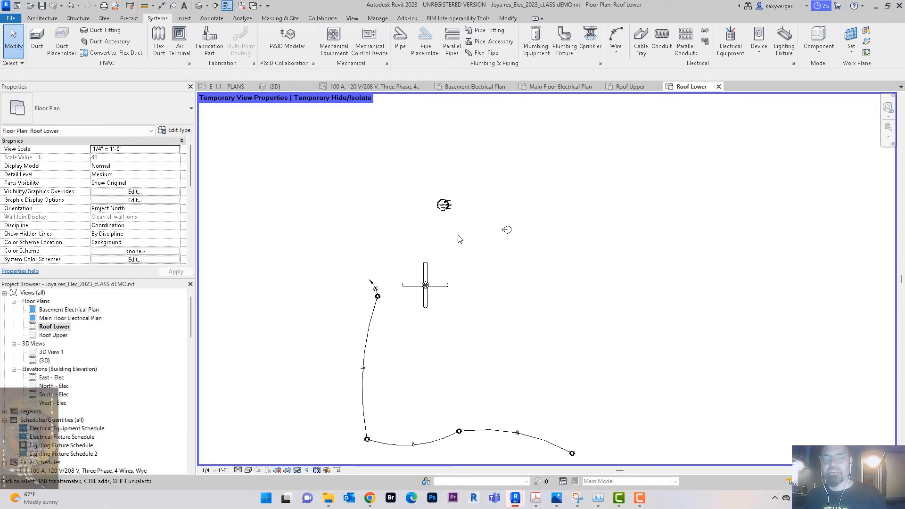
Step: Rename circuit 6 in the DEVIN panel schedule as LIGHTING LIVING ROOM
{"action": "left_click", "coordinate": [372, 86]}
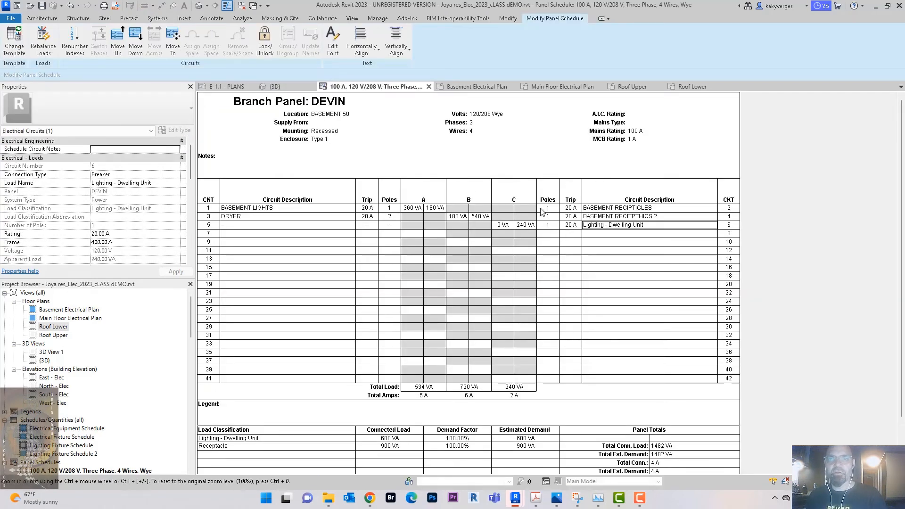
{"action": "left_click", "coordinate": [657, 227]}
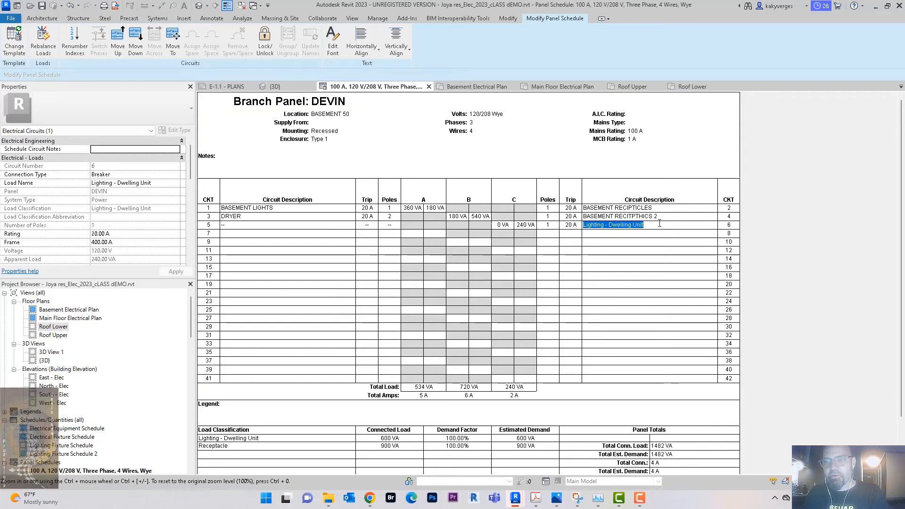
{"action": "type", "text": "LIGHTING LIVING ROOM"}
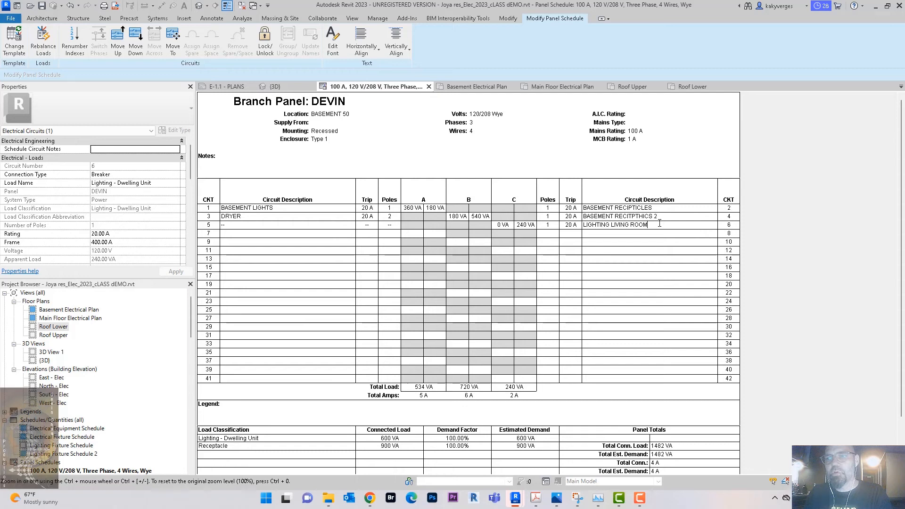
{"action": "left_click", "coordinate": [833, 168]}
Step: Add the ceiling fan with light to the LIGHTING LIVING ROOM circuit from the Roof Lower plan
{"action": "left_click", "coordinate": [701, 88]}
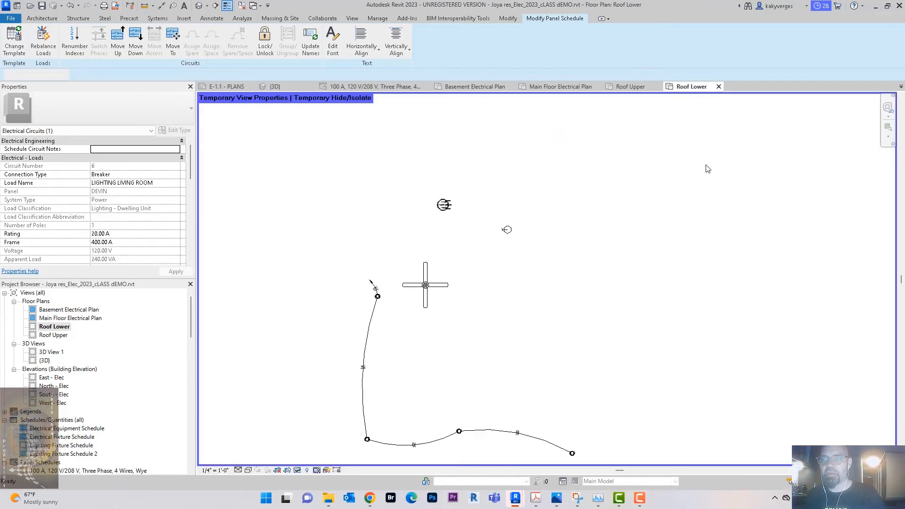
{"action": "scroll", "coordinate": [627, 165], "scroll_direction": "down", "scroll_amount": 1}
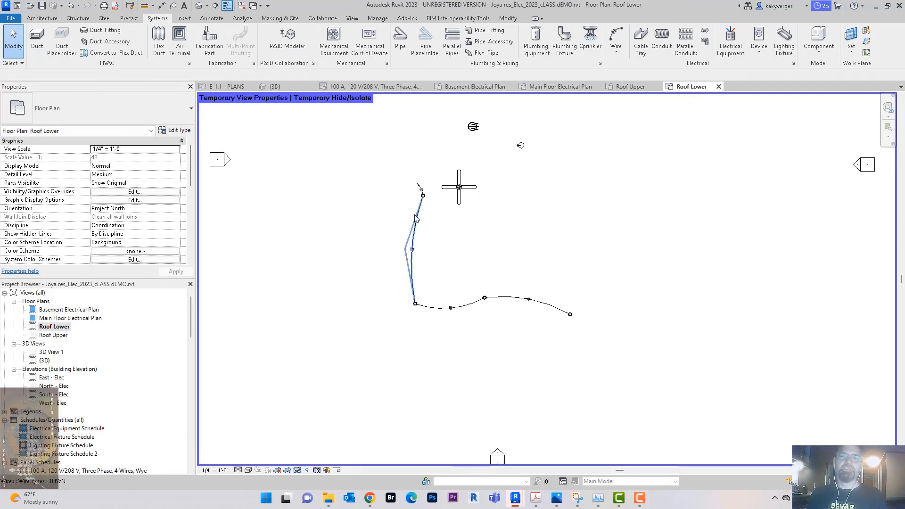
{"action": "scroll", "coordinate": [476, 256], "scroll_direction": "up", "scroll_amount": 3}
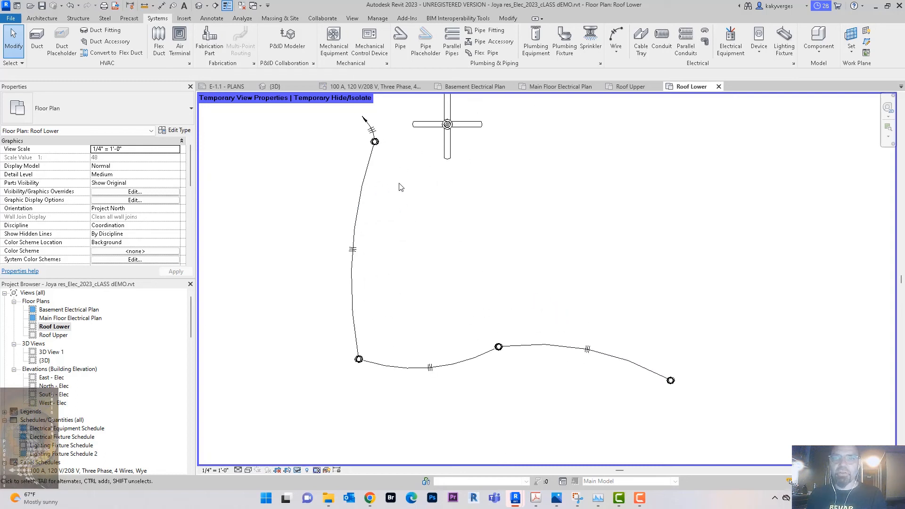
{"action": "left_click", "coordinate": [380, 149]}
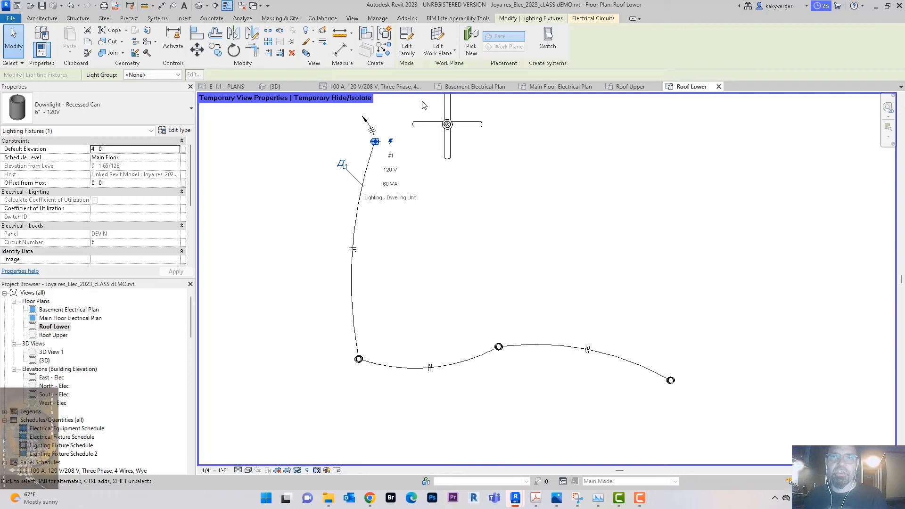
{"action": "left_click", "coordinate": [592, 19]}
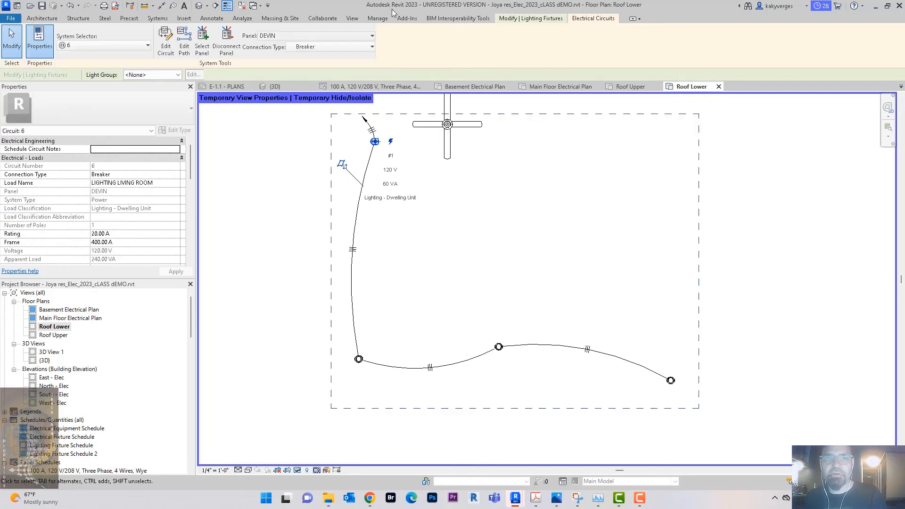
{"action": "left_click", "coordinate": [165, 47]}
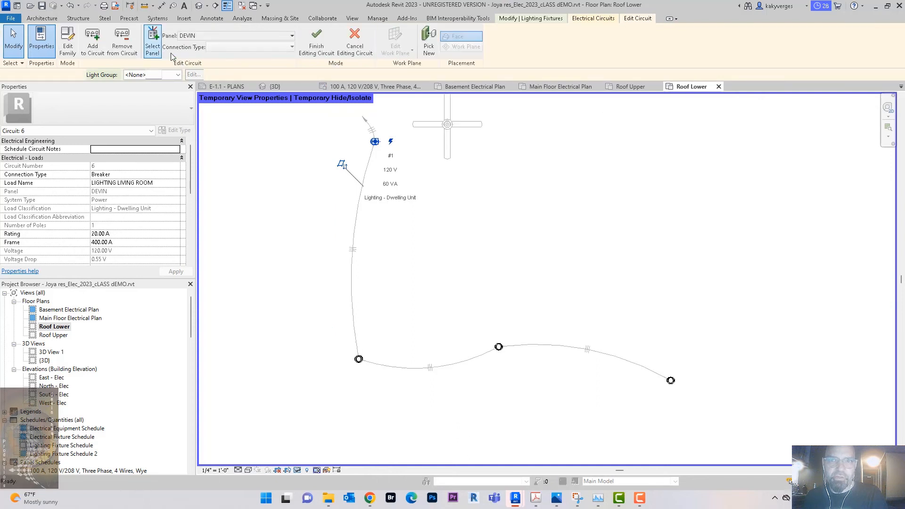
{"action": "left_click", "coordinate": [446, 131]}
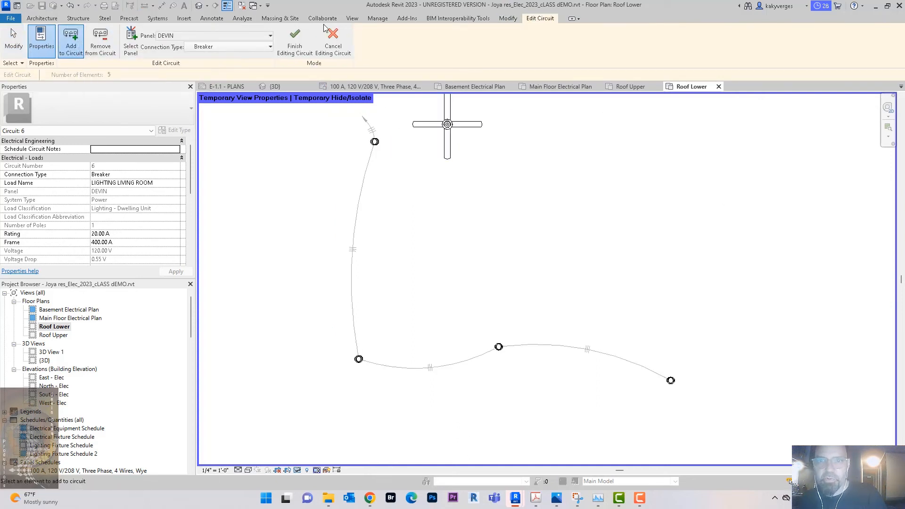
{"action": "left_click", "coordinate": [296, 42]}
Step: Generate the arc wire connecting the ceiling fan to the nearest downlight on circuit 6
{"action": "middle_click_drag", "start_coordinate": [521, 208], "coordinate": [526, 263]}
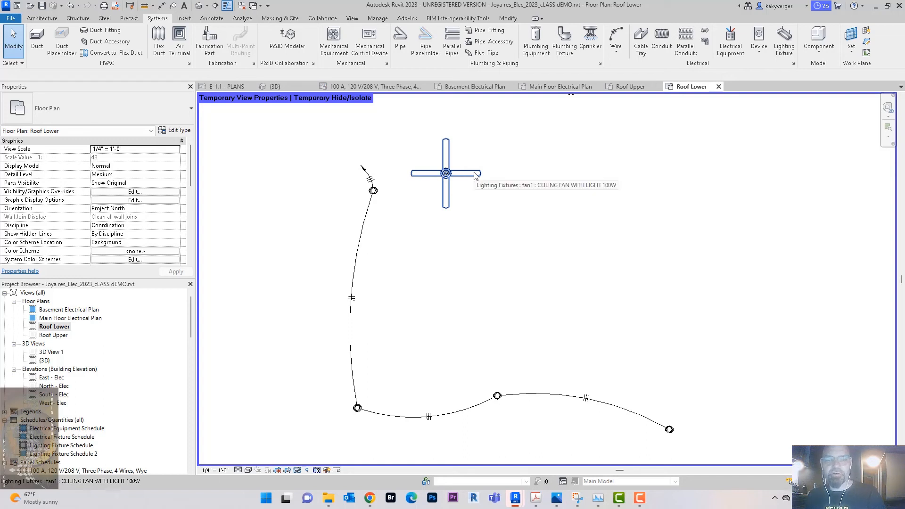
{"action": "key", "text": "Tab"}
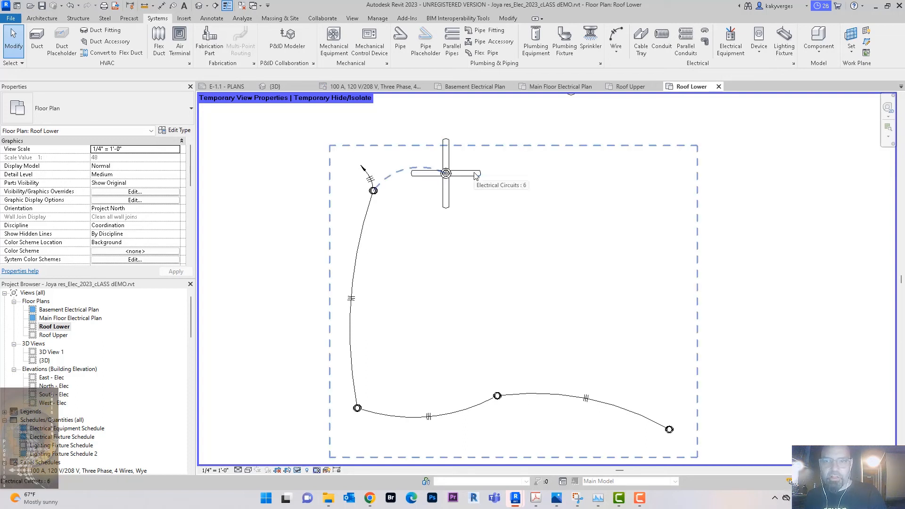
{"action": "left_click", "coordinate": [476, 176]}
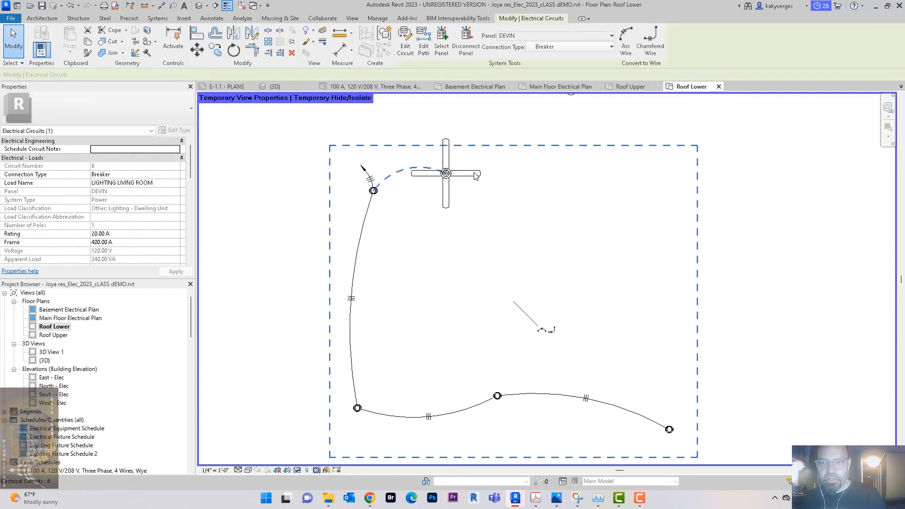
{"action": "left_click", "coordinate": [542, 330]}
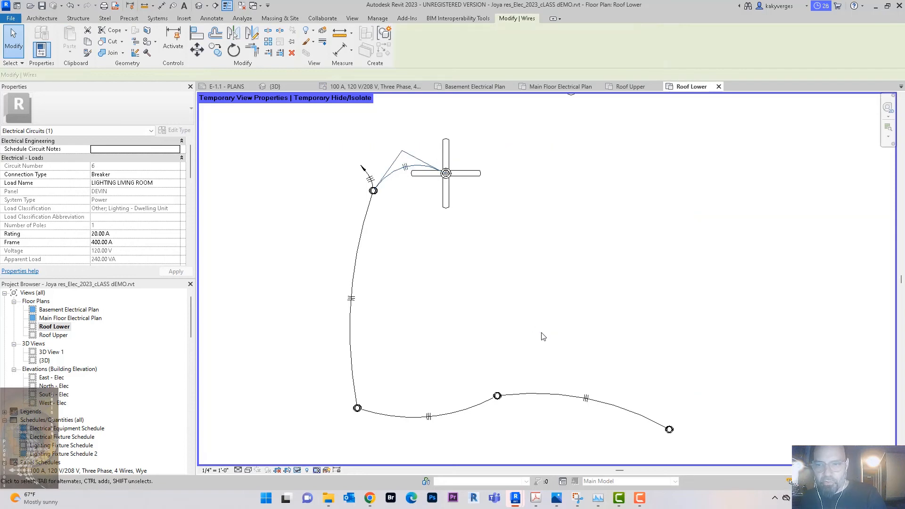
{"action": "left_click", "coordinate": [557, 230]}
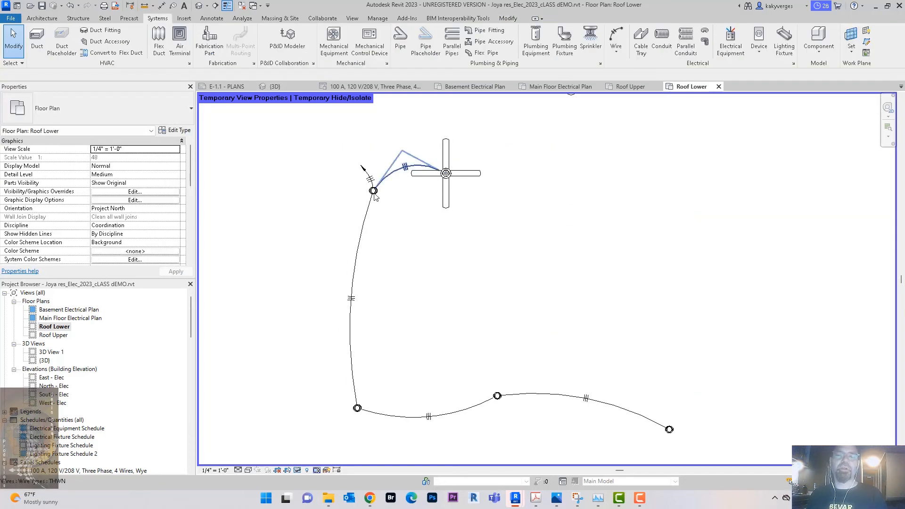
{"action": "scroll", "coordinate": [392, 186], "scroll_direction": "down", "scroll_amount": 2}
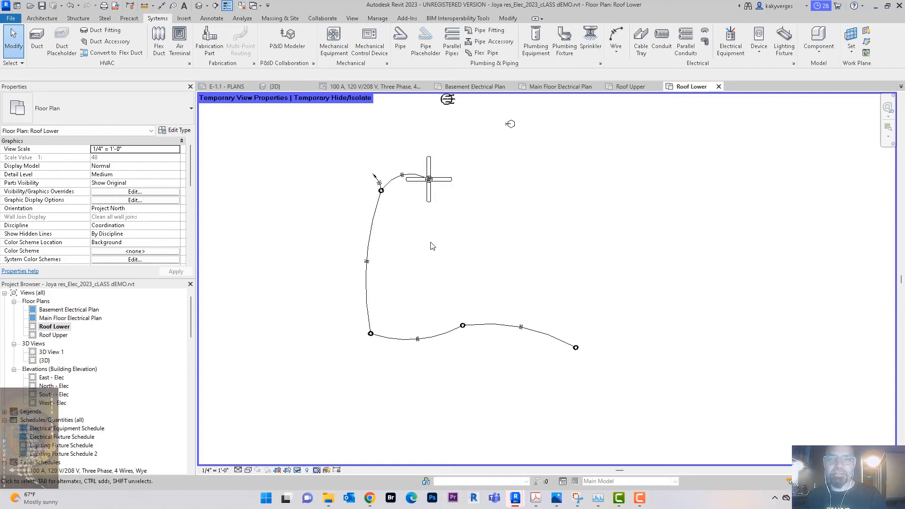
{"action": "scroll", "coordinate": [430, 246], "scroll_direction": "down", "scroll_amount": 2}
{"action": "middle_click_drag", "start_coordinate": [477, 229], "coordinate": [464, 278]}
{"action": "scroll", "coordinate": [461, 268], "scroll_direction": "down", "scroll_amount": 4}
{"action": "scroll", "coordinate": [462, 267], "scroll_direction": "up", "scroll_amount": 5}
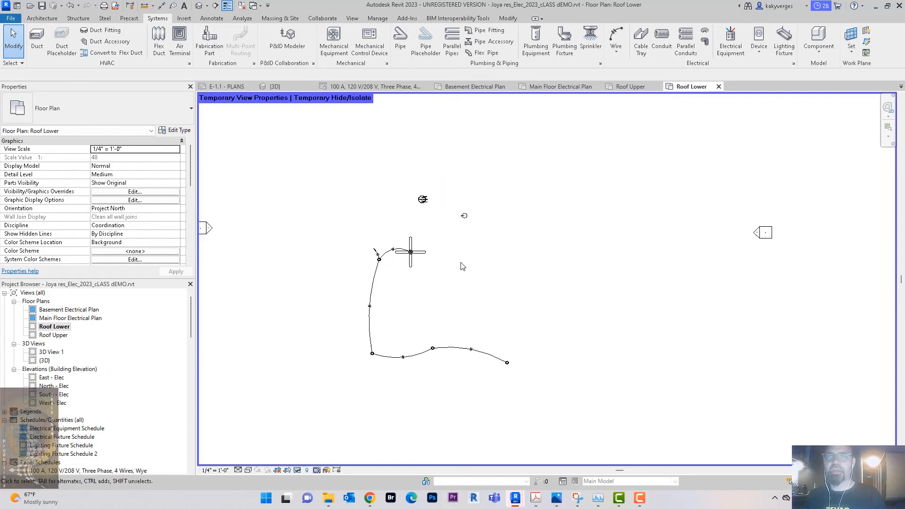
{"action": "scroll", "coordinate": [469, 264], "scroll_direction": "down", "scroll_amount": 5}
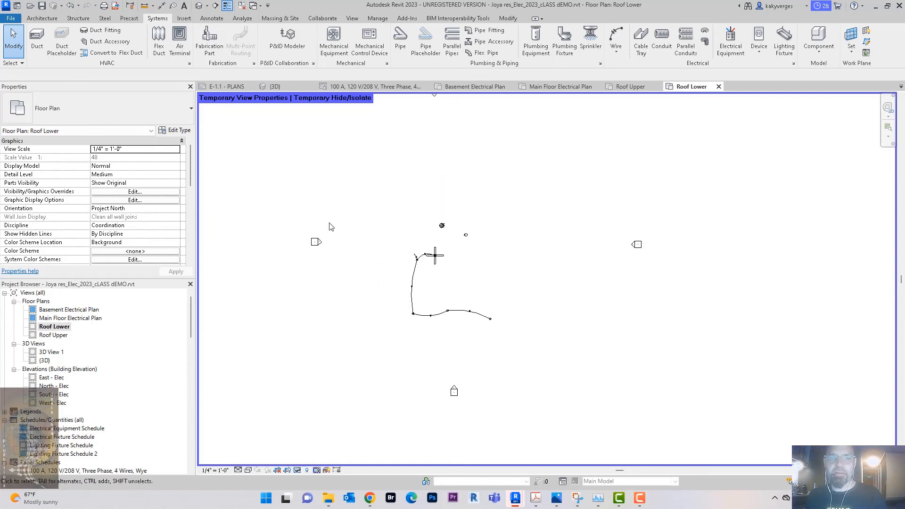
Step: Create a power circuit on panel DEVIN from the east-wall receptacle above grid B in the Main Floor Electrical Plan, adding the two receptacles near grid A
{"action": "double_click", "coordinate": [77, 319]}
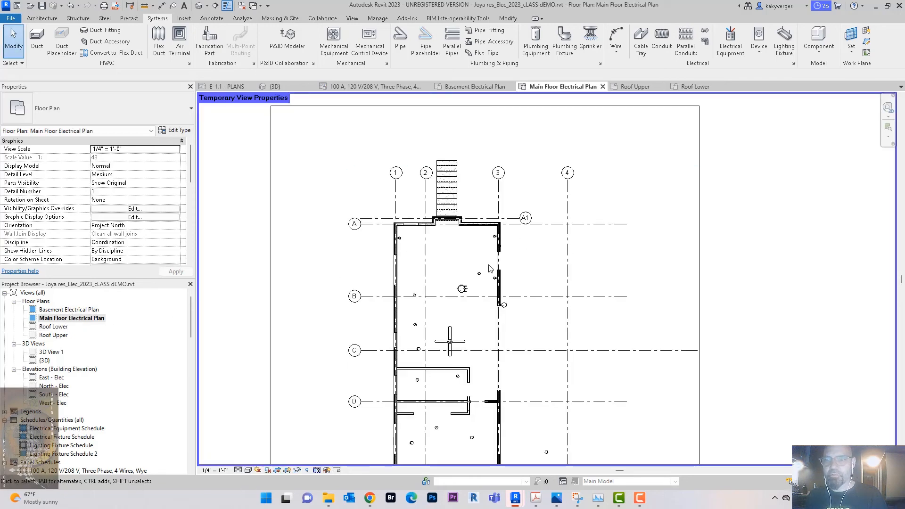
{"action": "scroll", "coordinate": [491, 268], "scroll_direction": "up", "scroll_amount": 4}
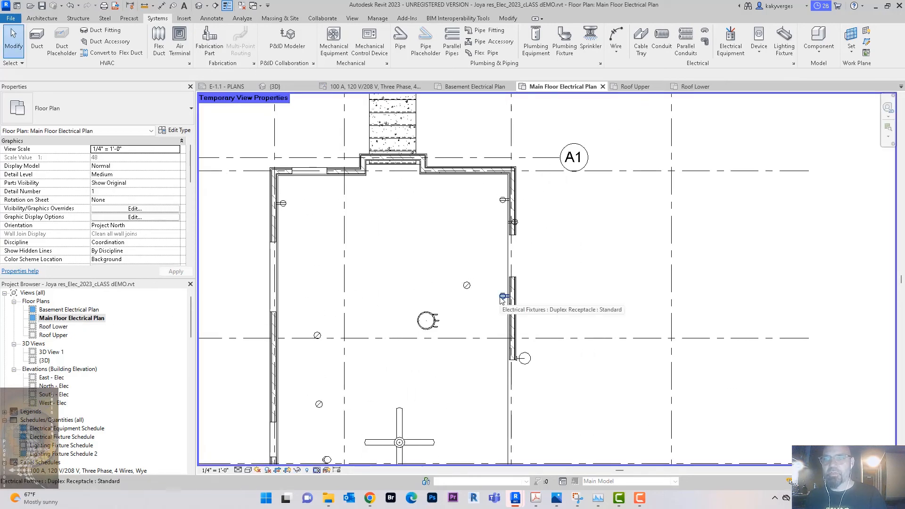
{"action": "left_click", "coordinate": [502, 297]}
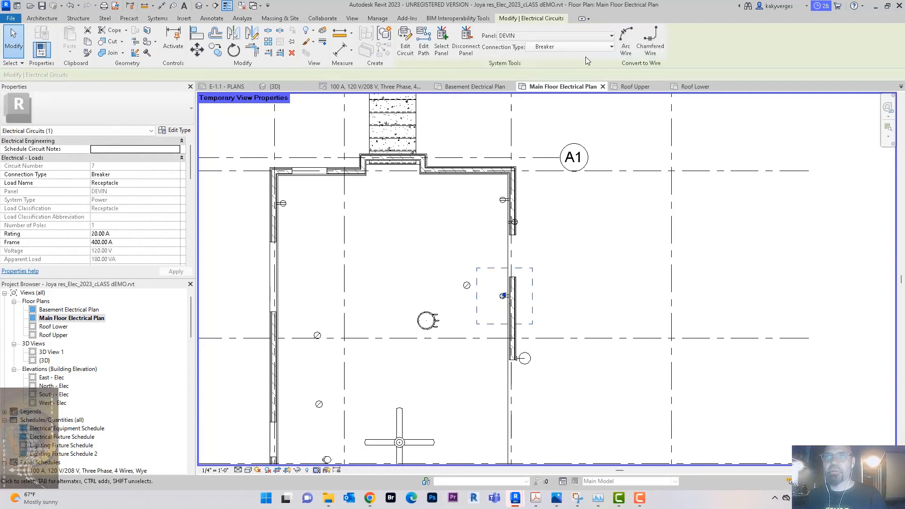
{"action": "left_click", "coordinate": [406, 43]}
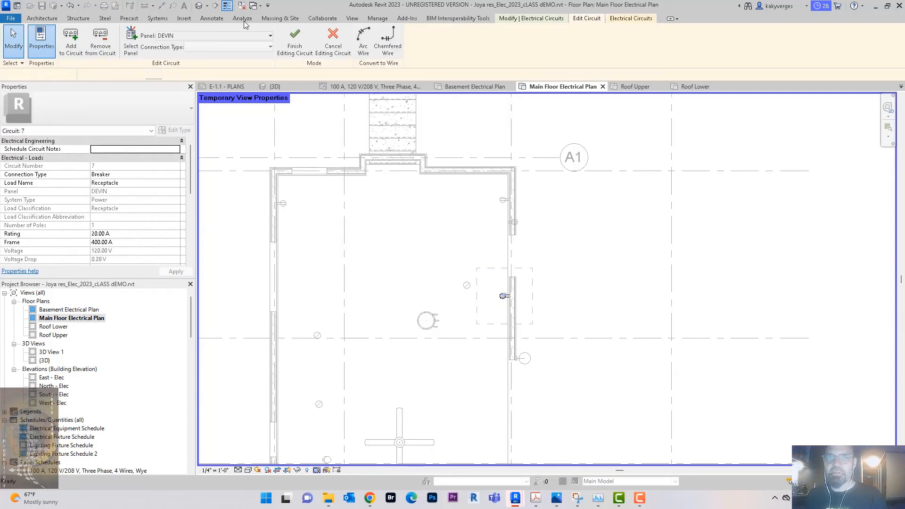
{"action": "left_click", "coordinate": [504, 201]}
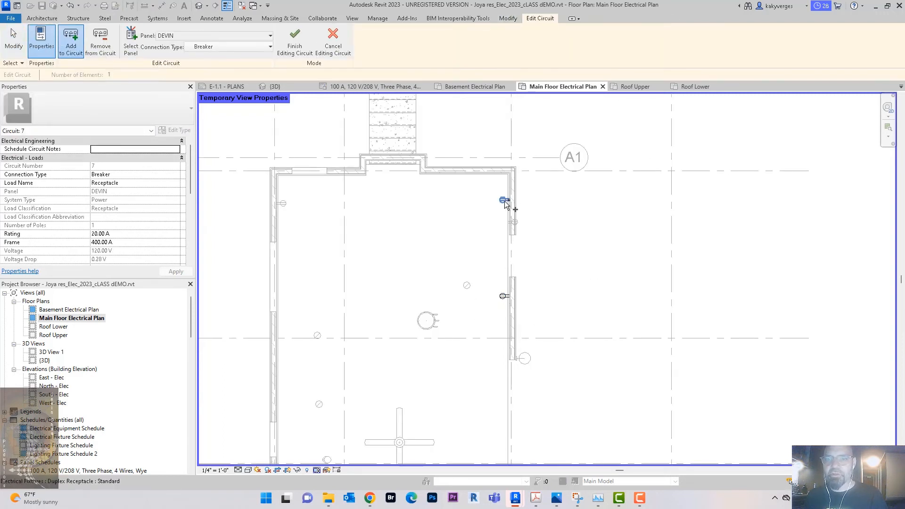
{"action": "left_click", "coordinate": [283, 206]}
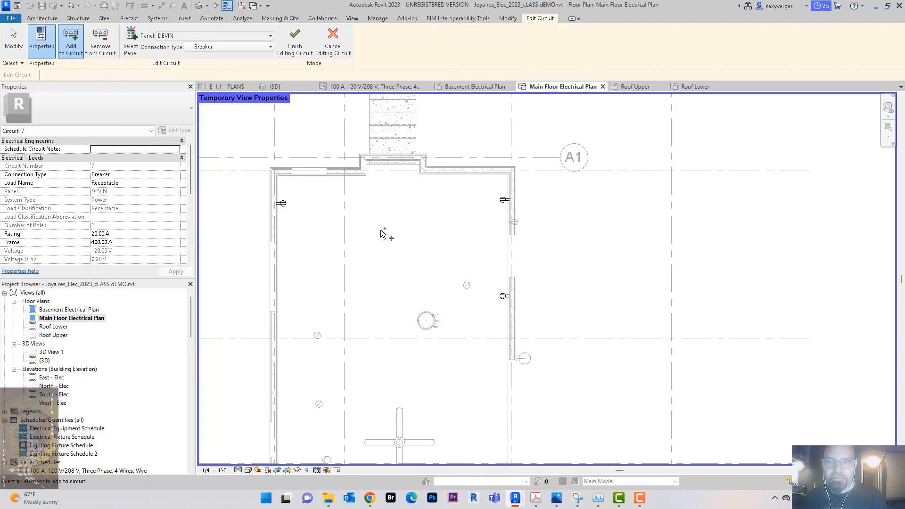
{"action": "left_click", "coordinate": [296, 41]}
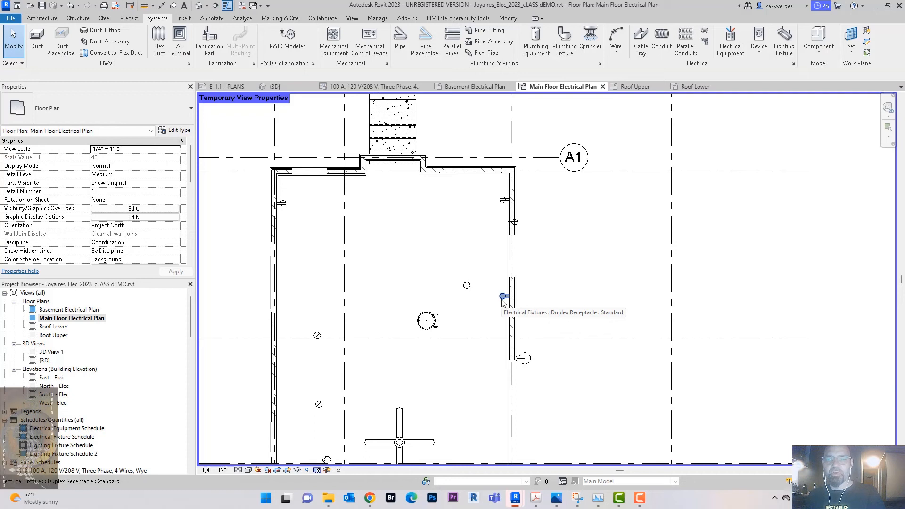
Step: Convert the three-receptacle circuit 7 to arc wires in the Main Floor Electrical Plan
{"action": "key", "text": "Tab"}
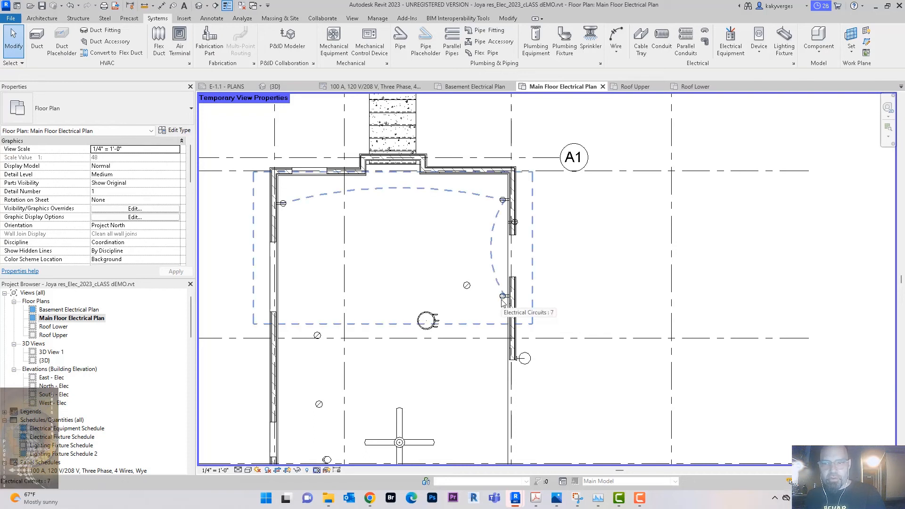
{"action": "left_click", "coordinate": [504, 301]}
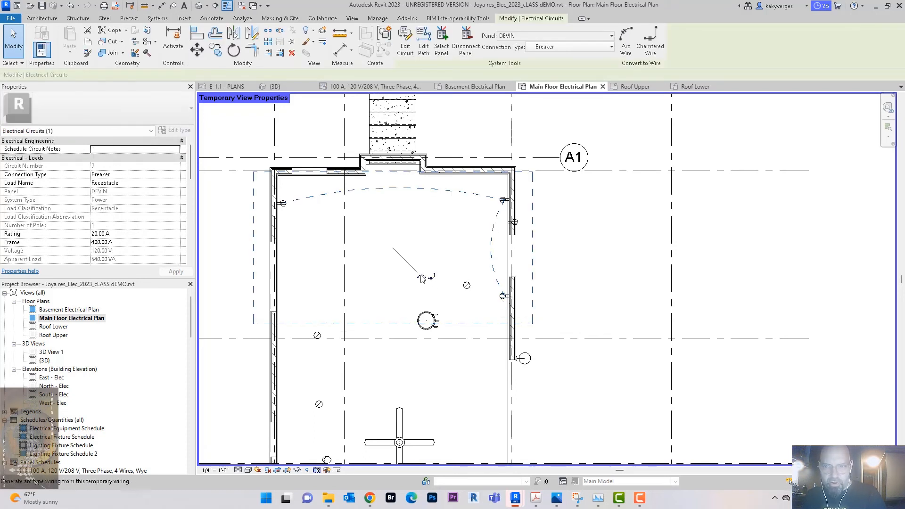
{"action": "left_click", "coordinate": [626, 41]}
{"action": "left_click", "coordinate": [625, 271]}
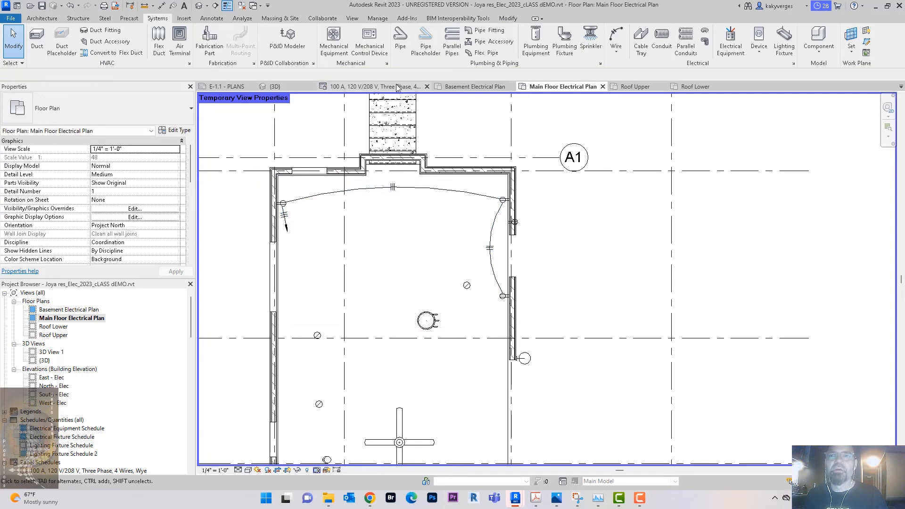
Step: Rename circuit 7 in the DEVIN panel schedule as LIVING ROOM RECTIPCLE
{"action": "key", "text": "ctrl+Tab"}
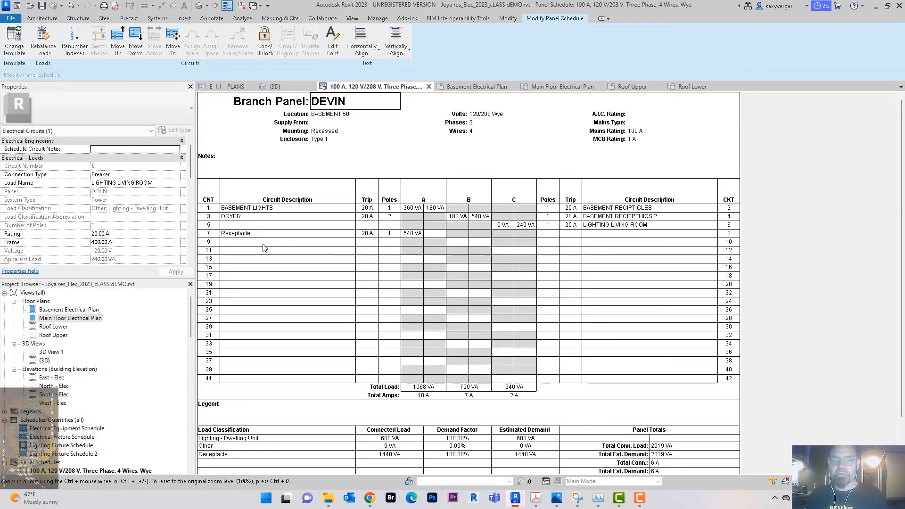
{"action": "double_click", "coordinate": [278, 233]}
{"action": "type", "text": "LI"}
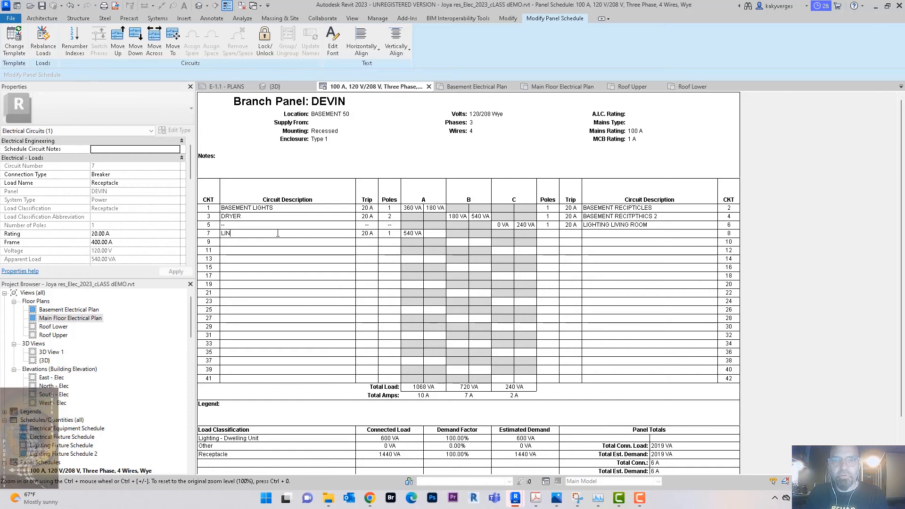
{"action": "type", "text": "VING ROOM RECTIPCLE"}
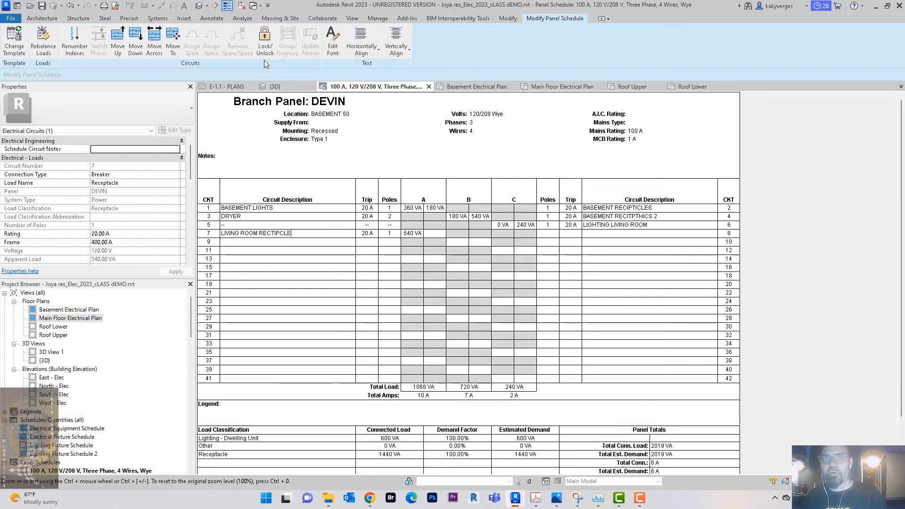
Step: Try to assign a switch to the ceiling fan with light, looking for one in the 3D view and the Main Floor Electrical Plan
{"action": "left_click", "coordinate": [274, 87]}
{"action": "left_click", "coordinate": [502, 259]}
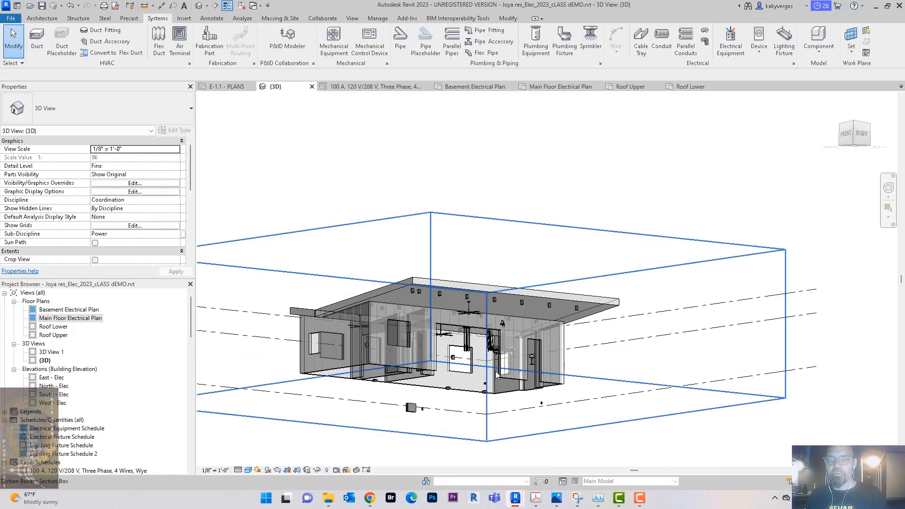
{"action": "scroll", "coordinate": [495, 371], "scroll_direction": "up", "scroll_amount": 3}
{"action": "middle_click_drag", "start_coordinate": [496, 372], "coordinate": [390, 307], "text": "shift"}
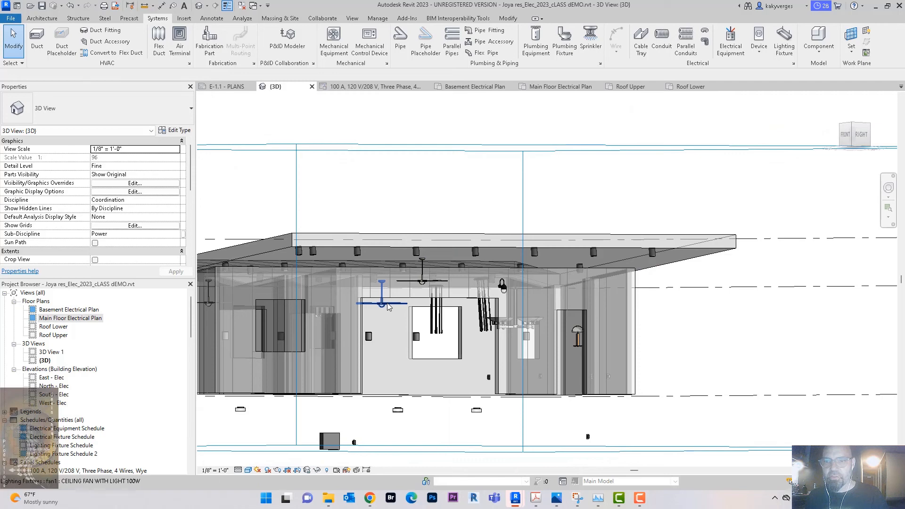
{"action": "left_click", "coordinate": [388, 307]}
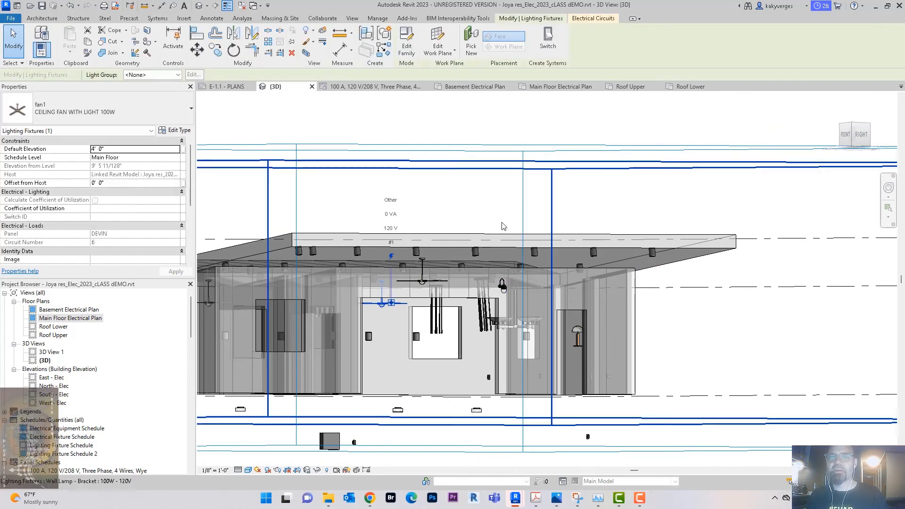
{"action": "middle_click_drag", "start_coordinate": [502, 245], "coordinate": [498, 332], "text": "shift"}
{"action": "left_click", "coordinate": [549, 38]}
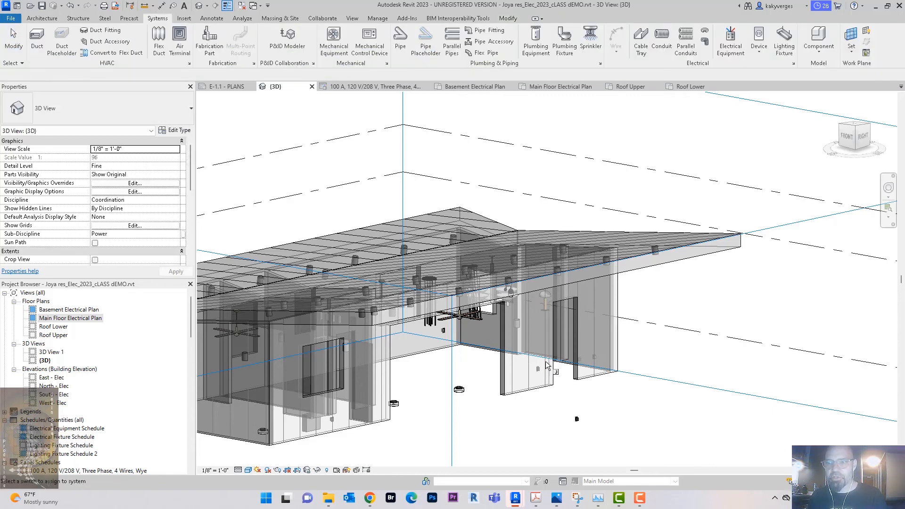
{"action": "scroll", "coordinate": [592, 358], "scroll_direction": "up", "scroll_amount": 5}
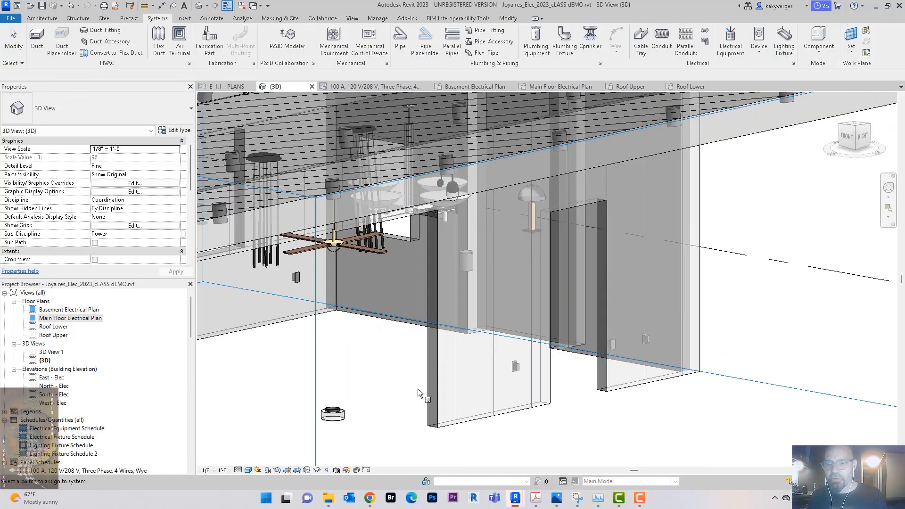
{"action": "scroll", "coordinate": [535, 427], "scroll_direction": "down", "scroll_amount": 3}
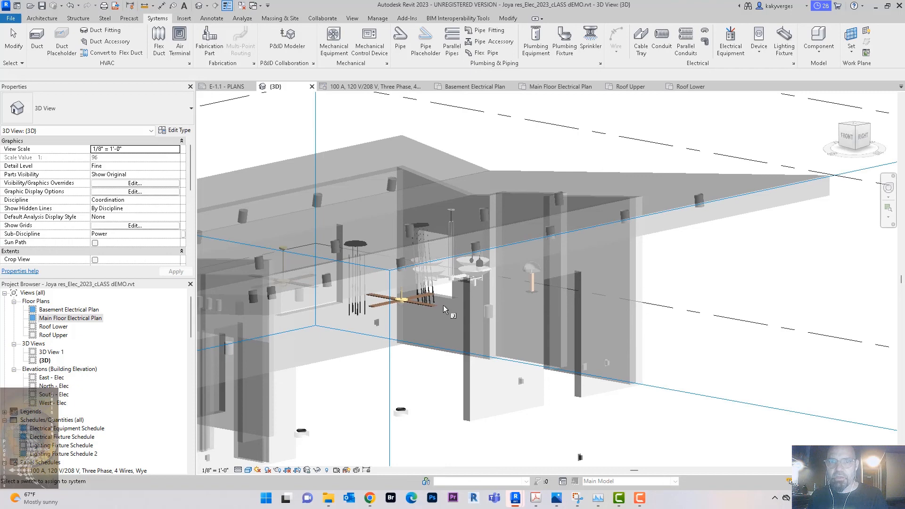
{"action": "left_click", "coordinate": [551, 87]}
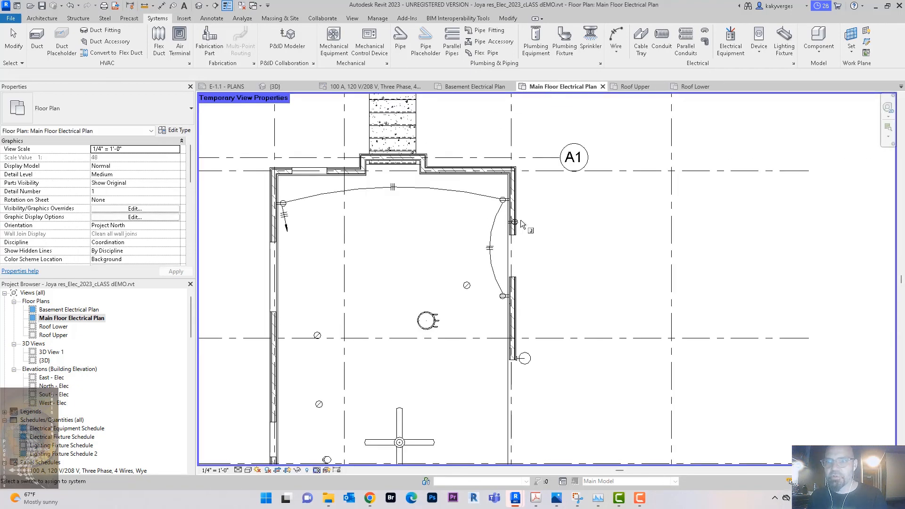
{"action": "scroll", "coordinate": [508, 212], "scroll_direction": "up", "scroll_amount": 2}
{"action": "scroll", "coordinate": [528, 281], "scroll_direction": "down", "scroll_amount": 2}
{"action": "scroll", "coordinate": [550, 301], "scroll_direction": "down", "scroll_amount": 1}
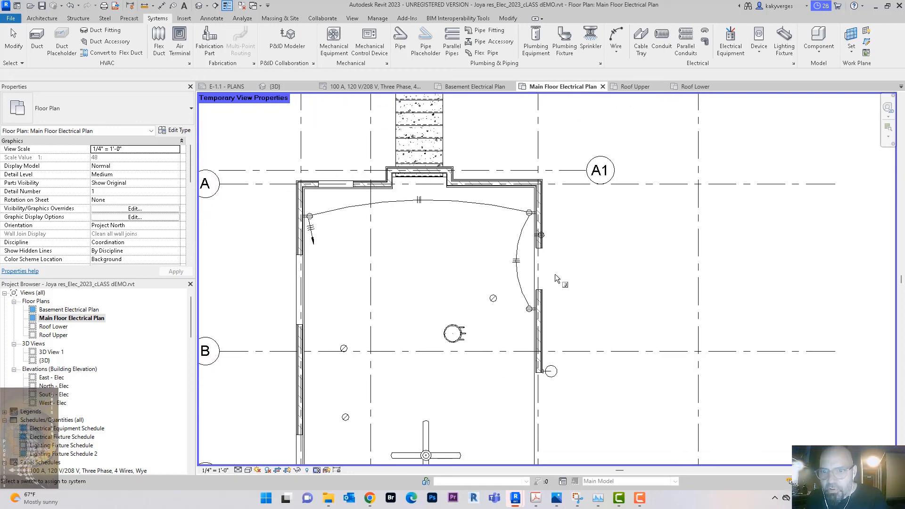
{"action": "scroll", "coordinate": [555, 276], "scroll_direction": "up", "scroll_amount": 2}
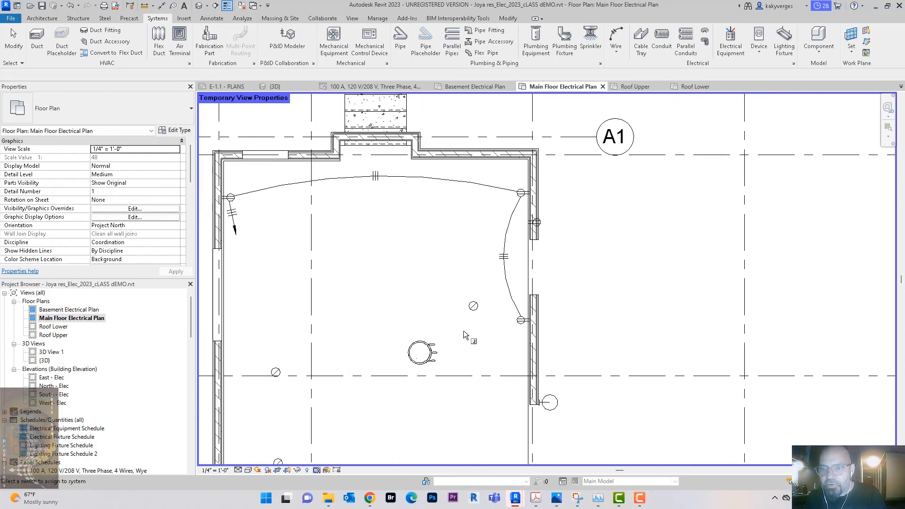
{"action": "key", "text": "Escape"}
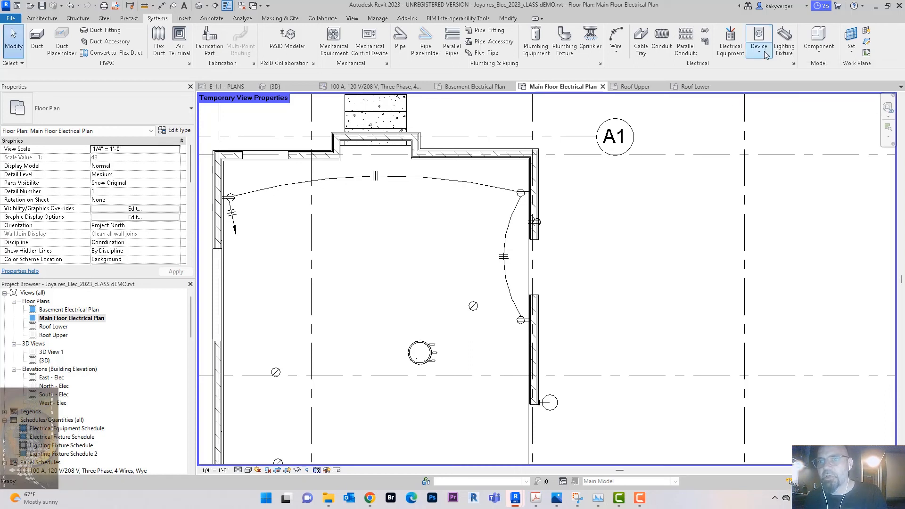
Step: Place two Door-type lighting switches on the inner face of the east wall, below the lower receptacle near grid B
{"action": "left_click", "coordinate": [766, 53]}
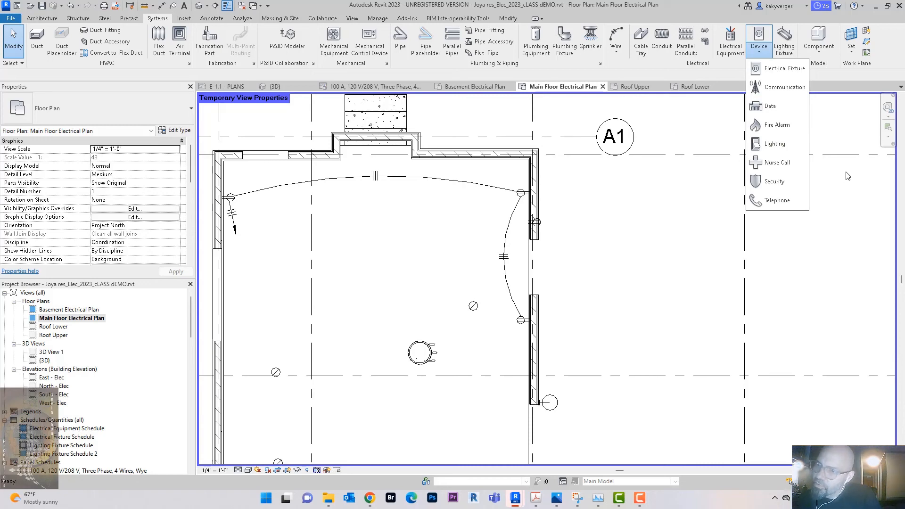
{"action": "left_click", "coordinate": [777, 144]}
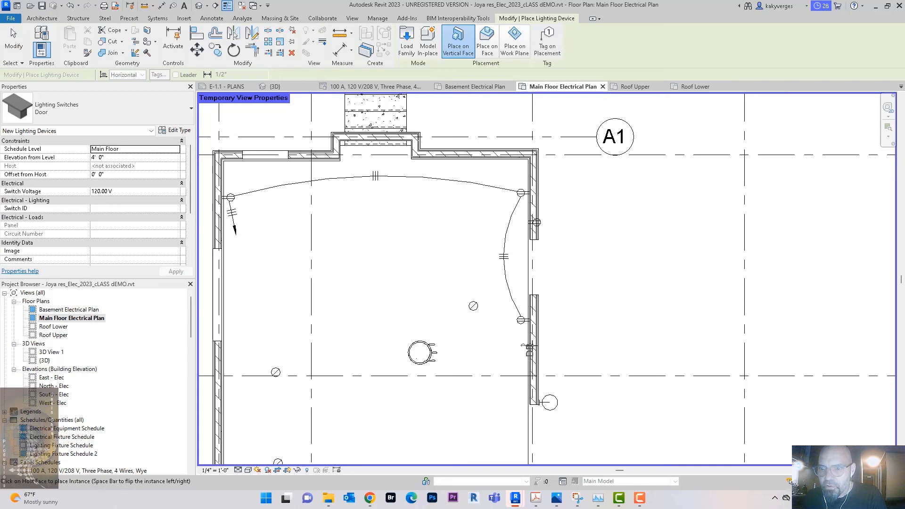
{"action": "left_click", "coordinate": [530, 347]}
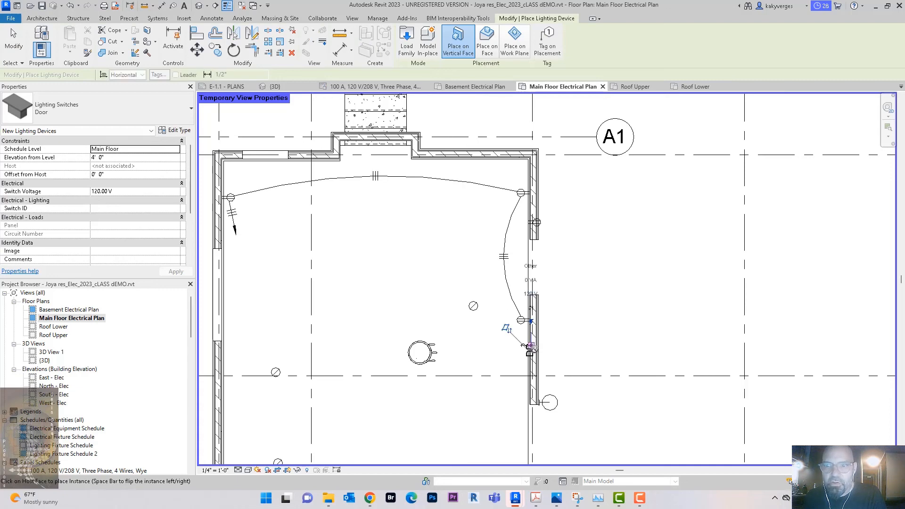
{"action": "key", "text": "Escape"}
{"action": "key", "text": "Escape"}
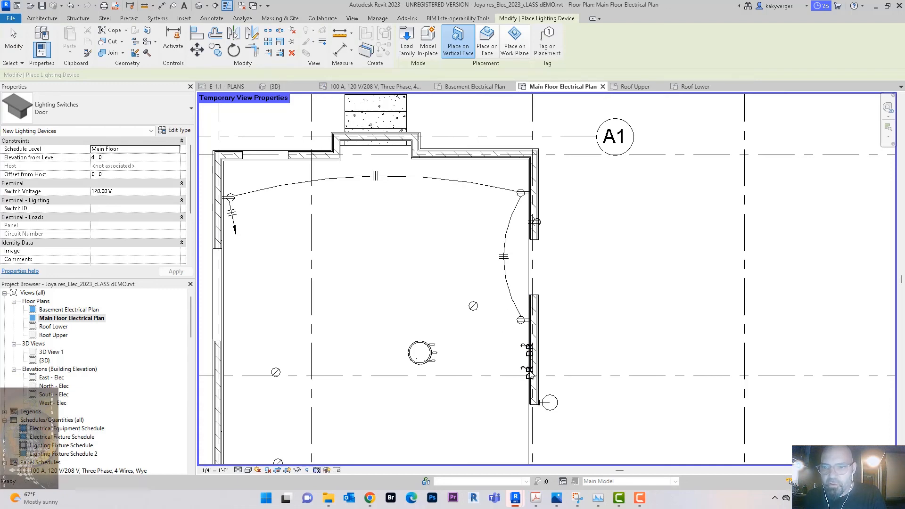
Step: Change the lower of the two wall switches to the Four Way type
{"action": "scroll", "coordinate": [528, 370], "scroll_direction": "up", "scroll_amount": 4}
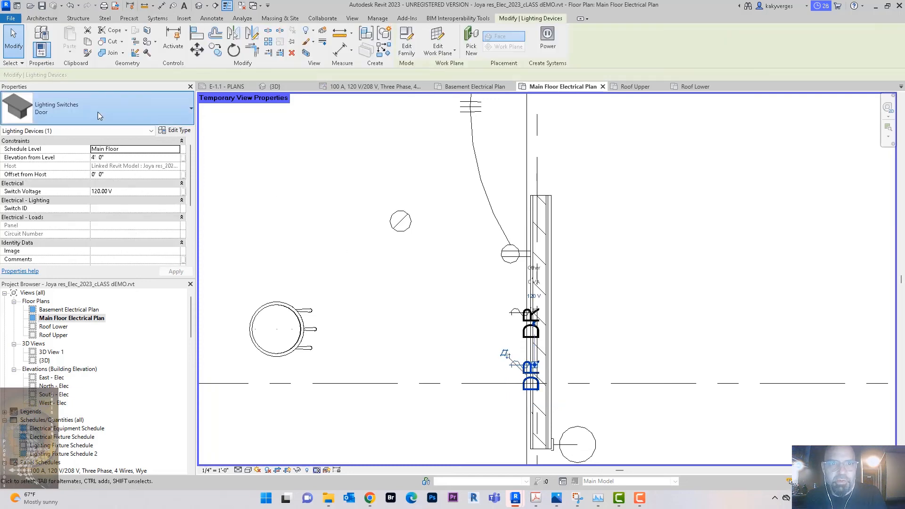
{"action": "left_click", "coordinate": [97, 112]}
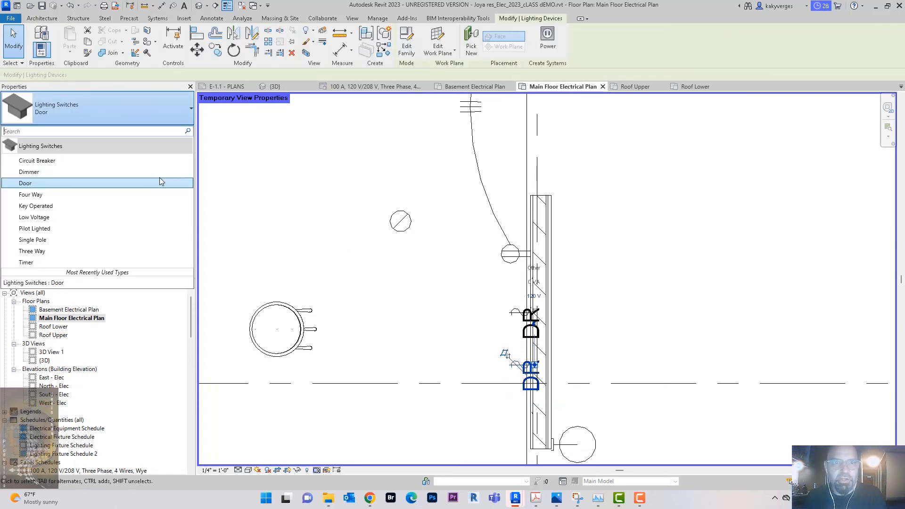
{"action": "left_click", "coordinate": [141, 195]}
{"action": "left_click", "coordinate": [636, 250]}
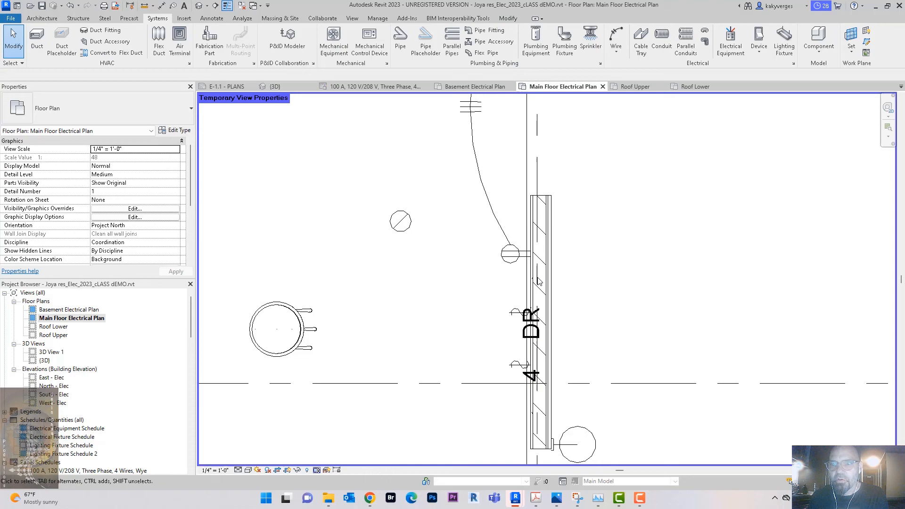
{"action": "scroll", "coordinate": [417, 249], "scroll_direction": "down", "scroll_amount": 4}
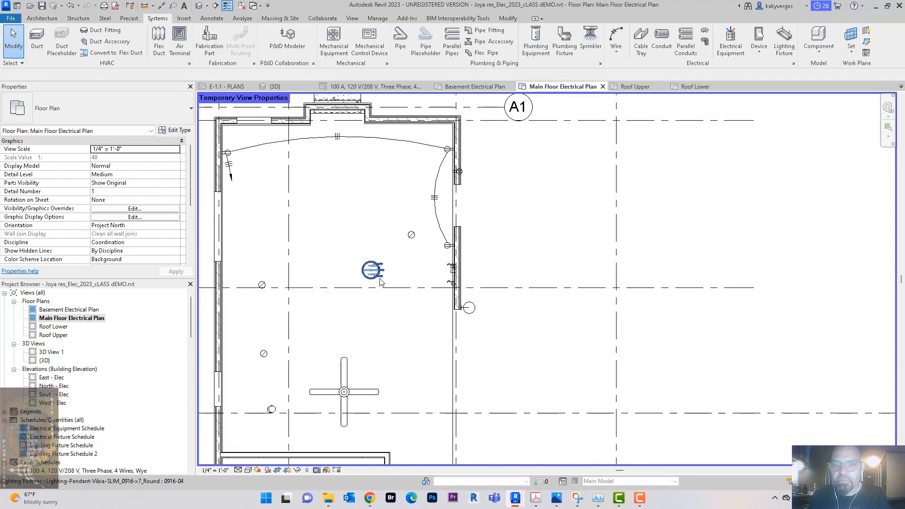
{"action": "left_click", "coordinate": [384, 281]}
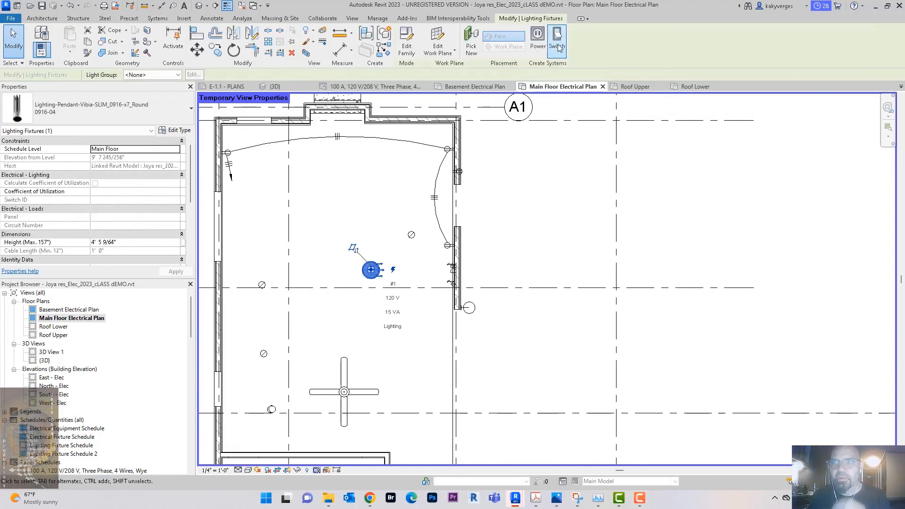
{"action": "left_click", "coordinate": [502, 236]}
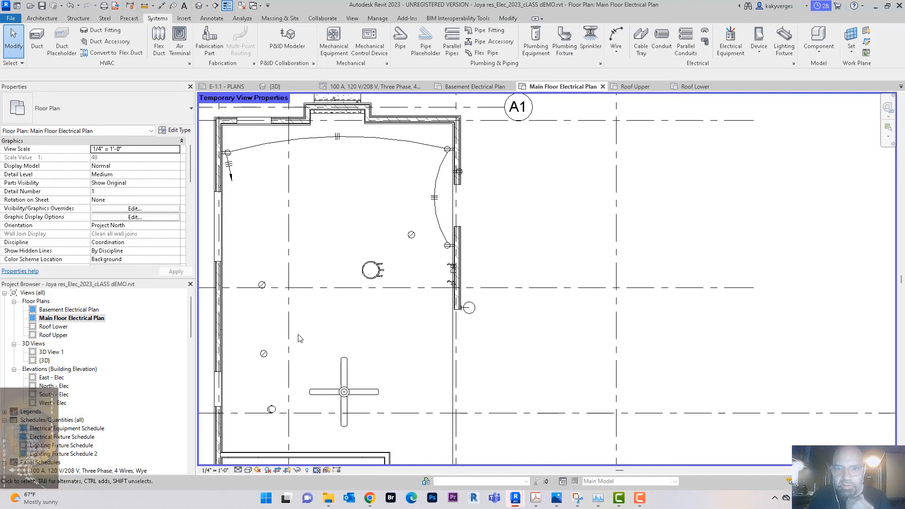
Step: Create a switch system for the recessed can downlight near the west wall, level with the horizontal grid line beside the pendant
{"action": "left_click", "coordinate": [266, 286]}
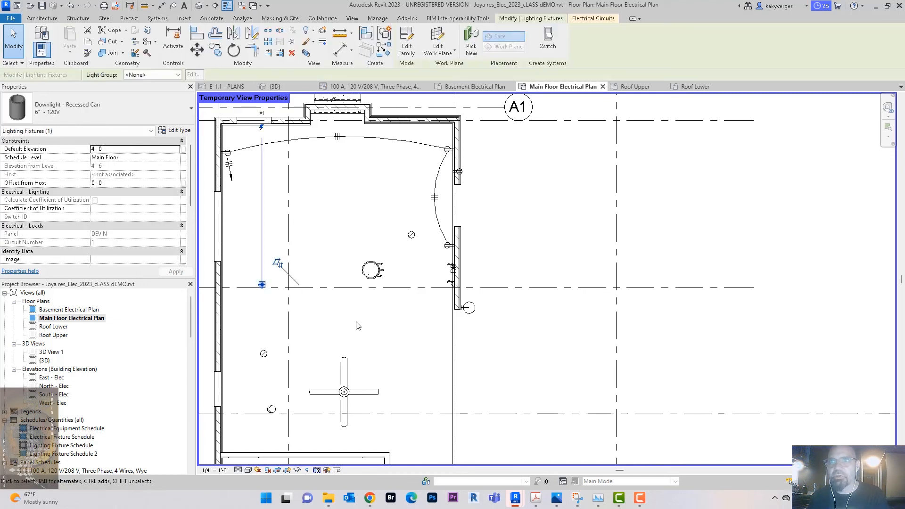
{"action": "left_click", "coordinate": [554, 43]}
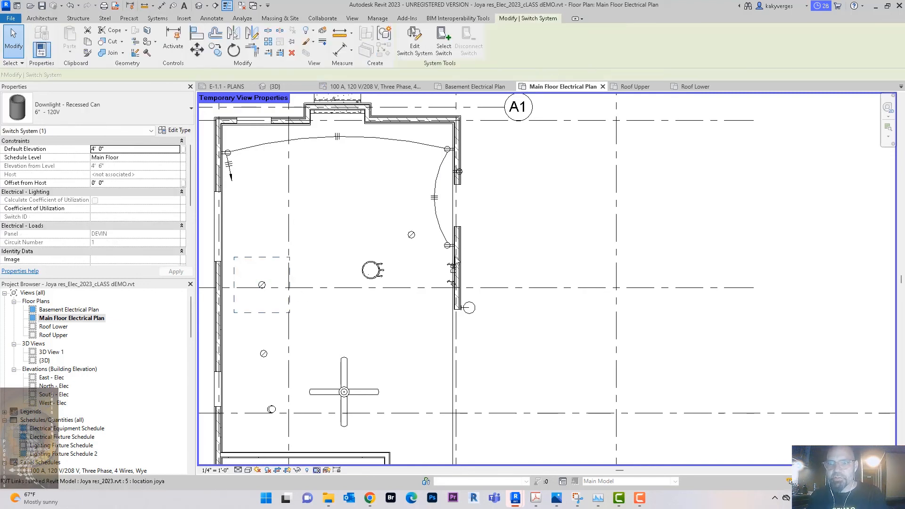
{"action": "scroll", "coordinate": [452, 279], "scroll_direction": "up", "scroll_amount": 2}
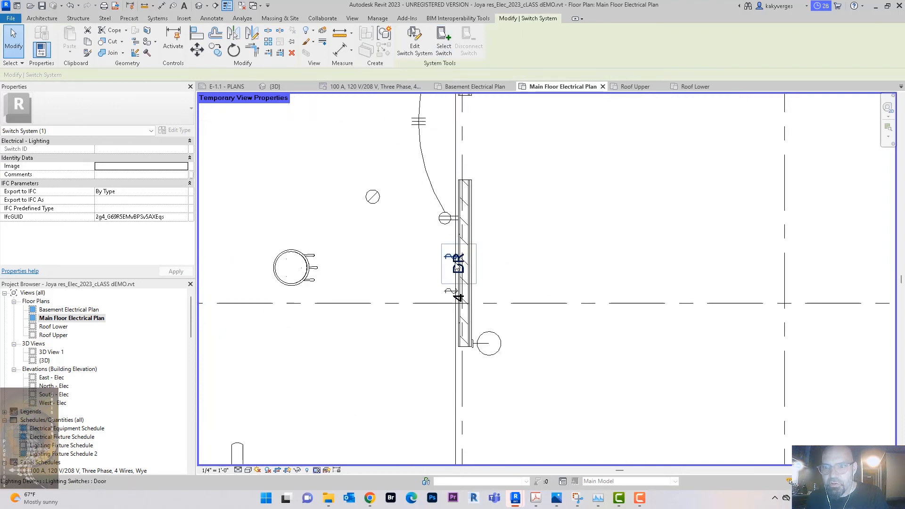
{"action": "left_click", "coordinate": [456, 267]}
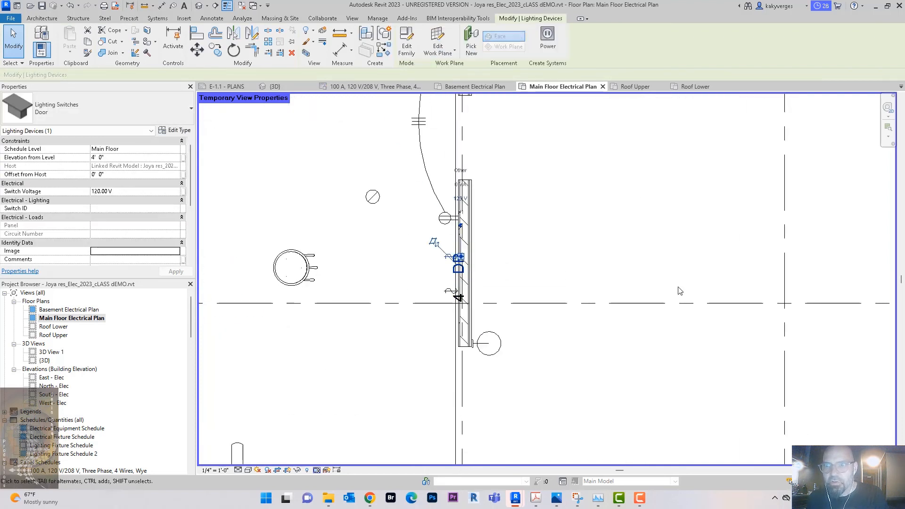
{"action": "left_click", "coordinate": [606, 289]}
{"action": "scroll", "coordinate": [606, 289], "scroll_direction": "down", "scroll_amount": 2}
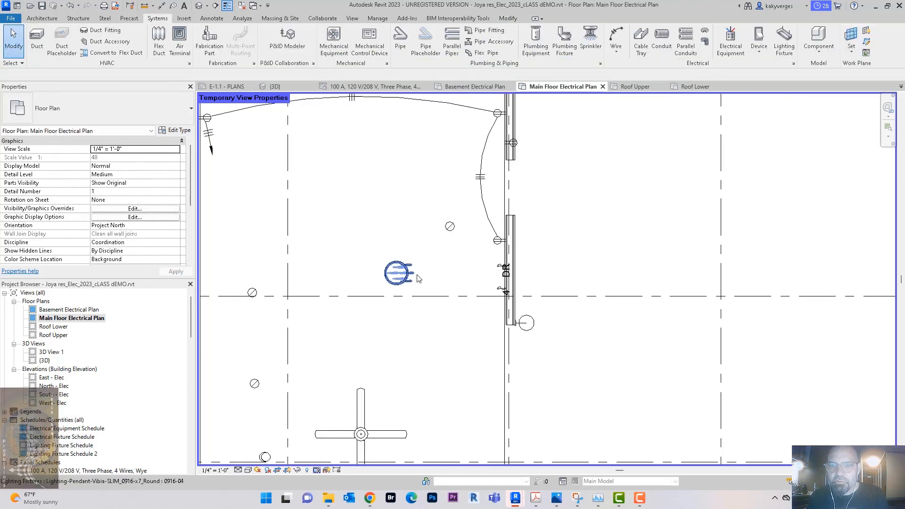
Step: Assign the Door switch on the east wall to the switch system of the recessed can downlight near the west wall
{"action": "left_click", "coordinate": [416, 277]}
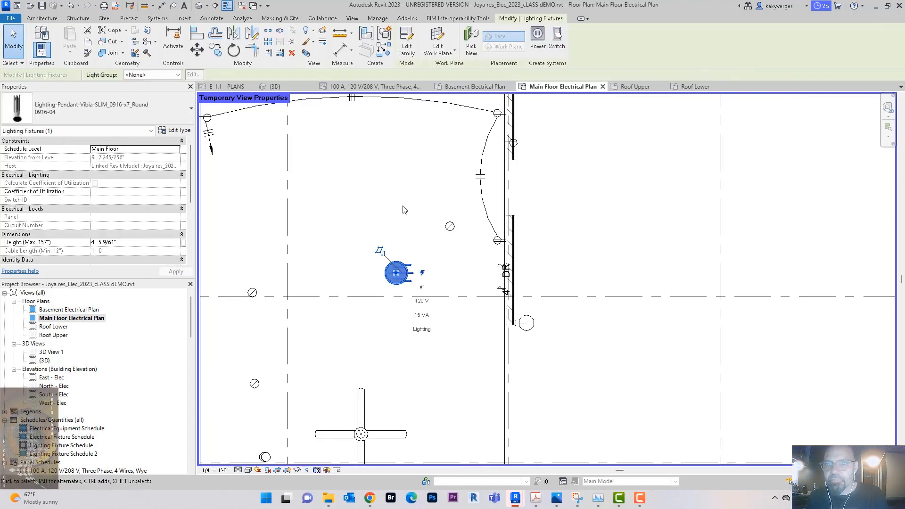
{"action": "left_click", "coordinate": [252, 292]}
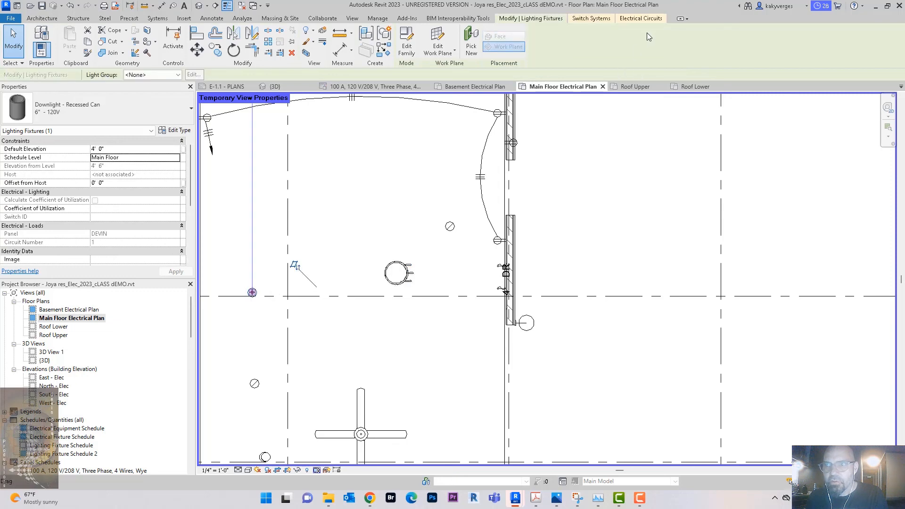
{"action": "left_click", "coordinate": [591, 19]}
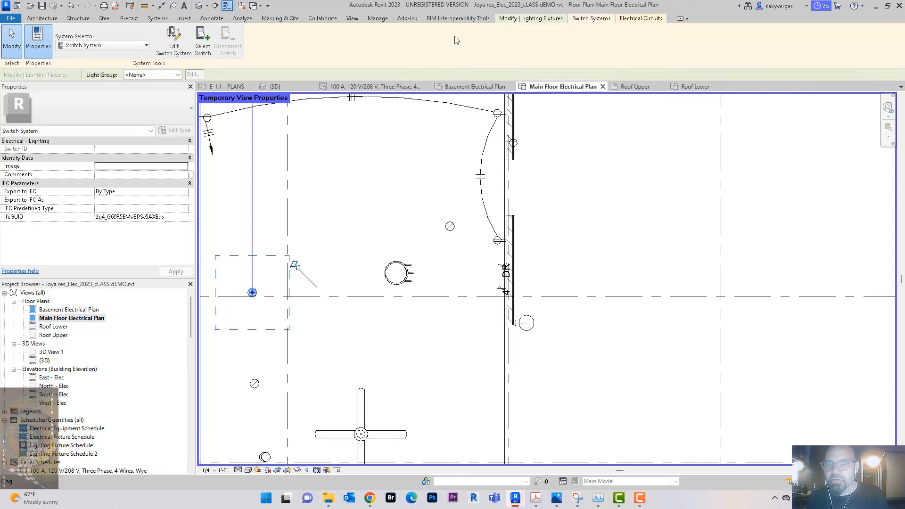
{"action": "left_click", "coordinate": [202, 49]}
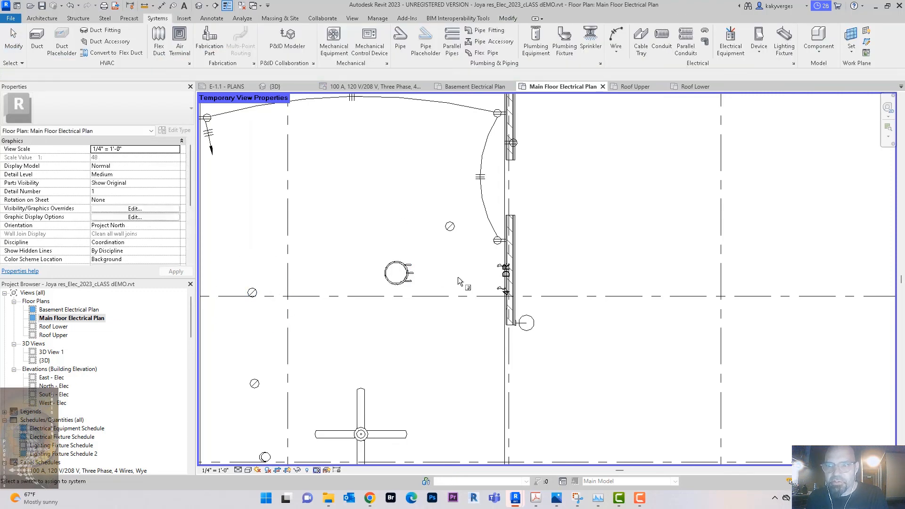
{"action": "left_click", "coordinate": [502, 269]}
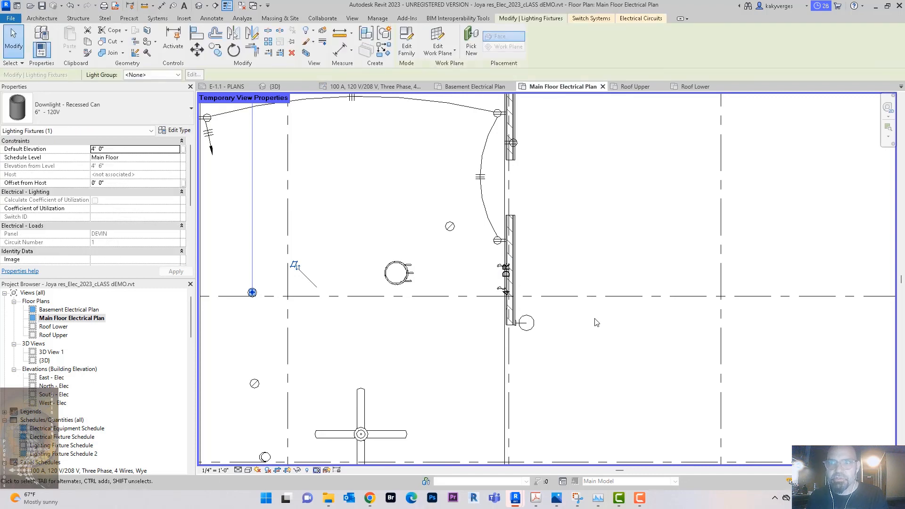
Step: Select the switch system through the Door switch on the east wall and examine its link to the downlight
{"action": "scroll", "coordinate": [597, 310], "scroll_direction": "down", "scroll_amount": 4}
{"action": "scroll", "coordinate": [579, 320], "scroll_direction": "up", "scroll_amount": 3}
{"action": "scroll", "coordinate": [575, 320], "scroll_direction": "up", "scroll_amount": 2}
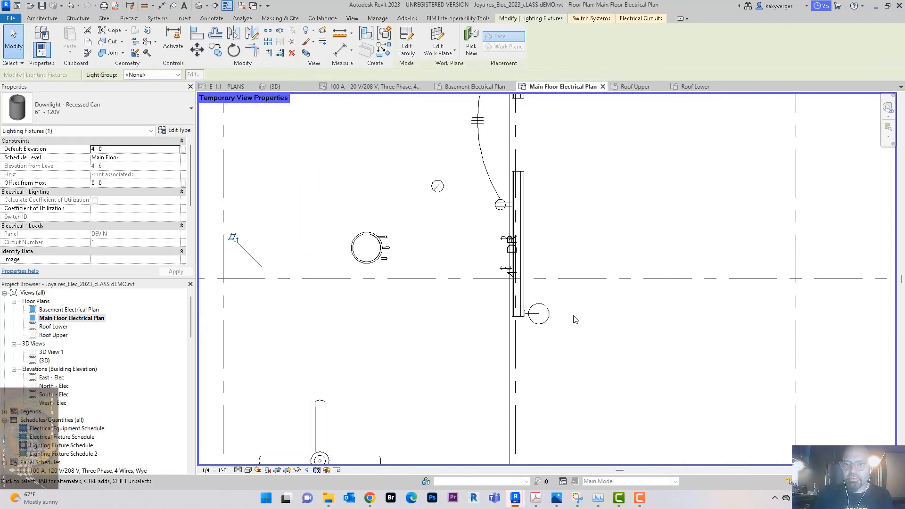
{"action": "left_click", "coordinate": [473, 234]}
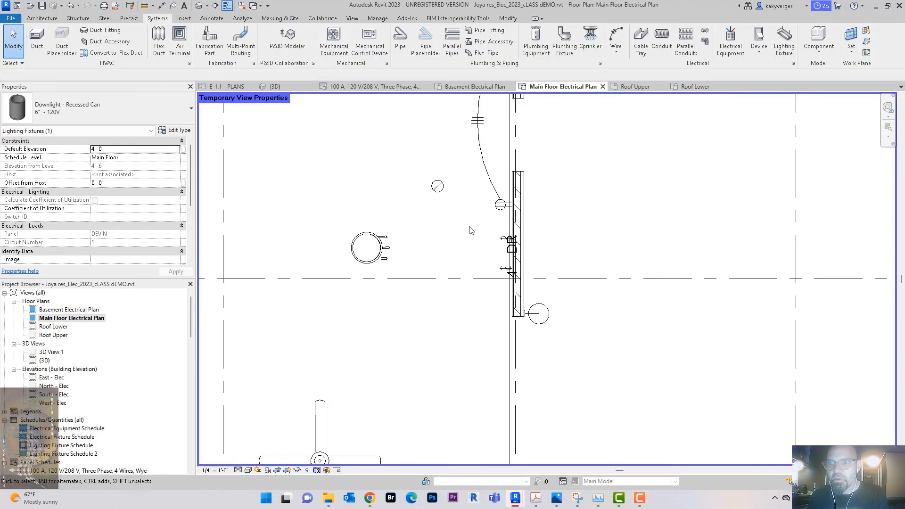
{"action": "key", "text": "Tab"}
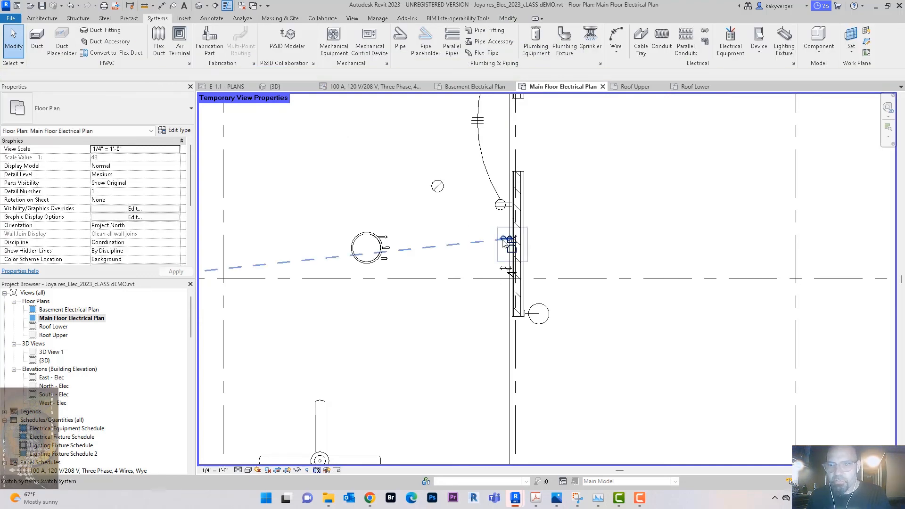
{"action": "left_click", "coordinate": [504, 243]}
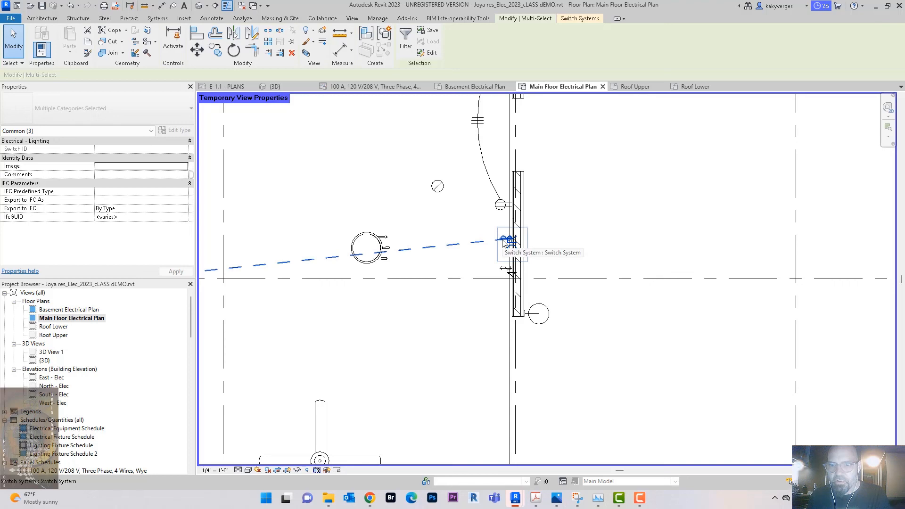
{"action": "scroll", "coordinate": [507, 243], "scroll_direction": "down", "scroll_amount": 2}
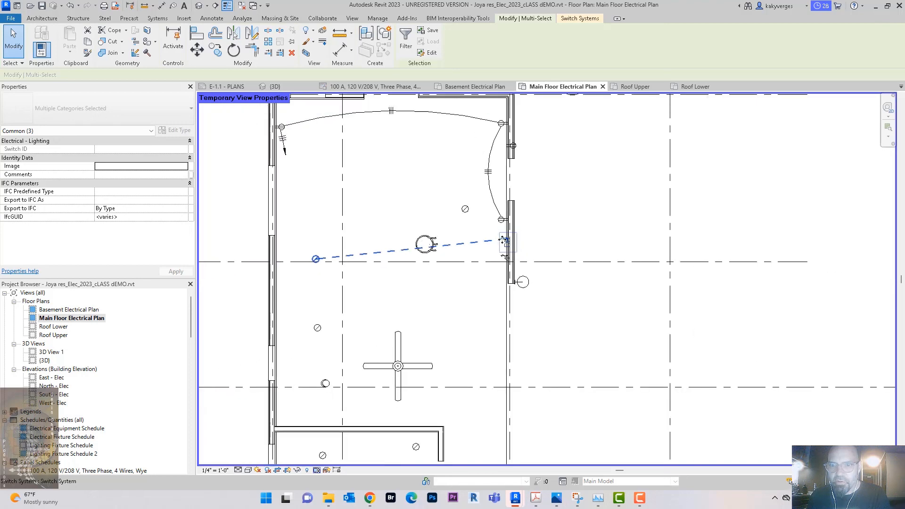
{"action": "left_click", "coordinate": [490, 279]}
{"action": "key", "text": "Tab"}
{"action": "left_click", "coordinate": [505, 244]}
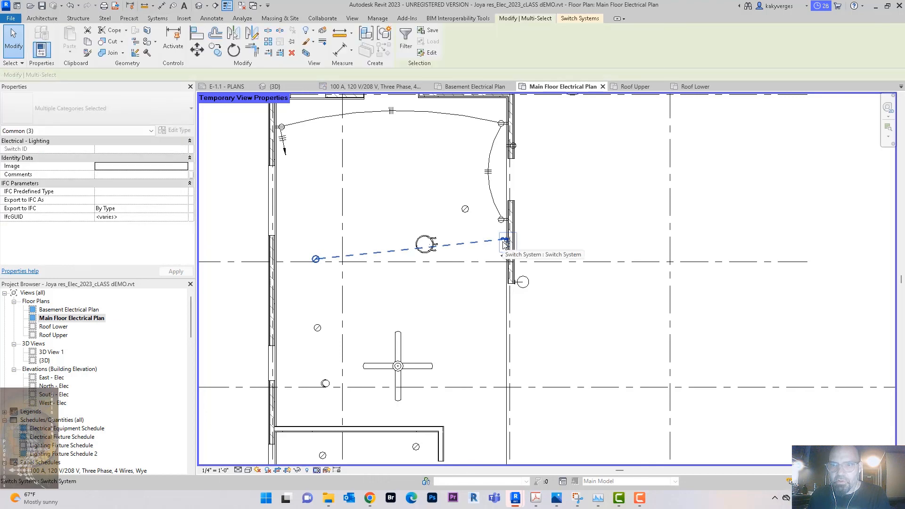
{"action": "scroll", "coordinate": [485, 276], "scroll_direction": "up", "scroll_amount": 2}
{"action": "middle_click_drag", "start_coordinate": [486, 284], "coordinate": [498, 296]}
{"action": "scroll", "coordinate": [495, 295], "scroll_direction": "down", "scroll_amount": 1}
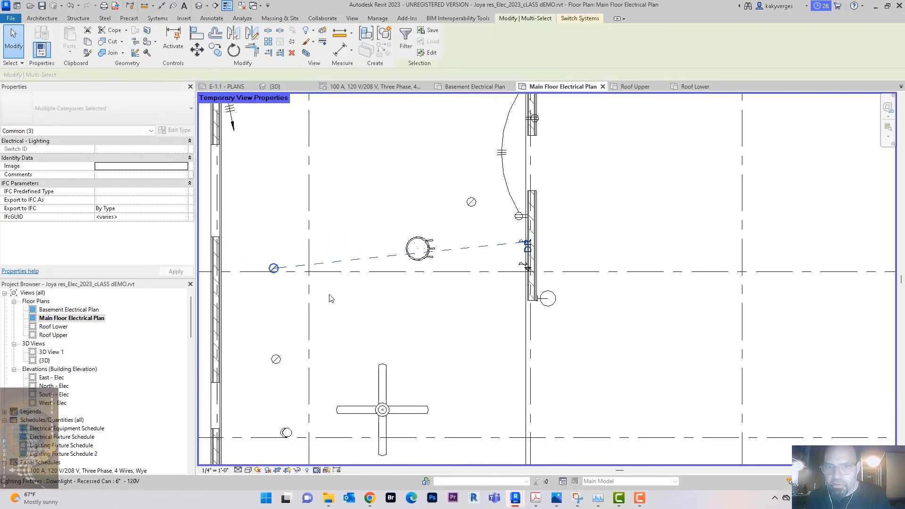
{"action": "key", "text": "Escape"}
{"action": "scroll", "coordinate": [489, 305], "scroll_direction": "down", "scroll_amount": 1}
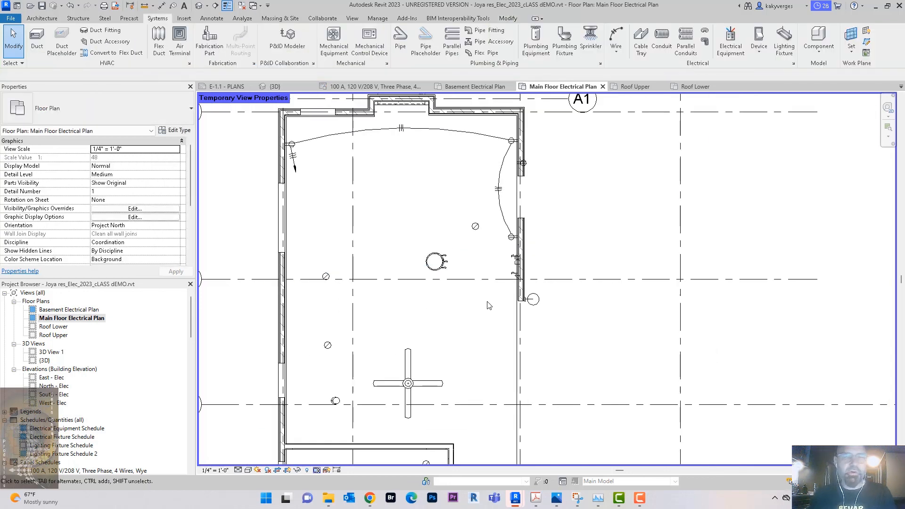
{"action": "scroll", "coordinate": [489, 305], "scroll_direction": "up", "scroll_amount": 1}
{"action": "key", "text": "Tab"}
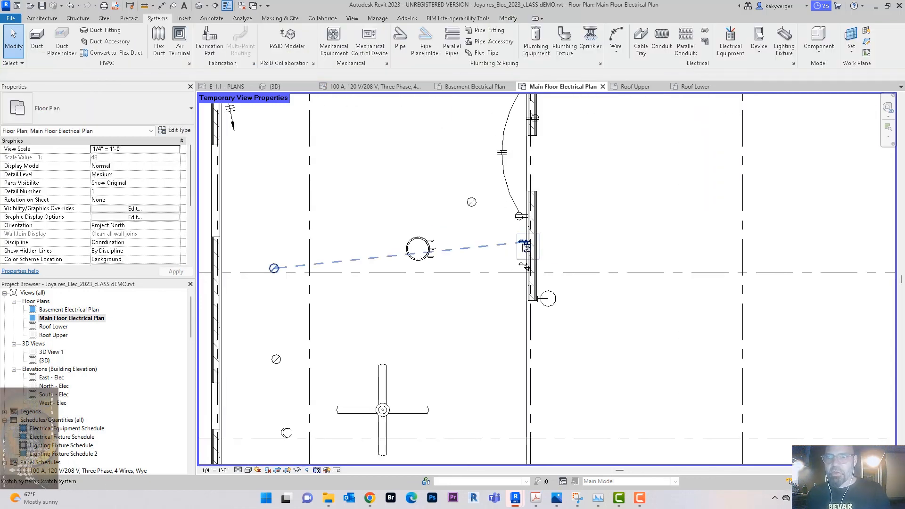
{"action": "left_click", "coordinate": [525, 245]}
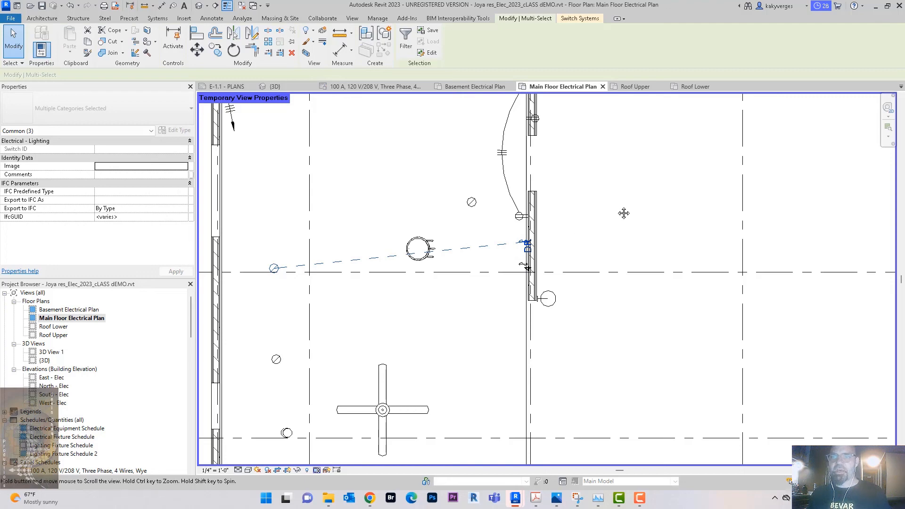
{"action": "middle_click_drag", "start_coordinate": [619, 210], "coordinate": [619, 266]}
{"action": "scroll", "coordinate": [618, 265], "scroll_direction": "down", "scroll_amount": 1}
{"action": "scroll", "coordinate": [618, 266], "scroll_direction": "up", "scroll_amount": 1}
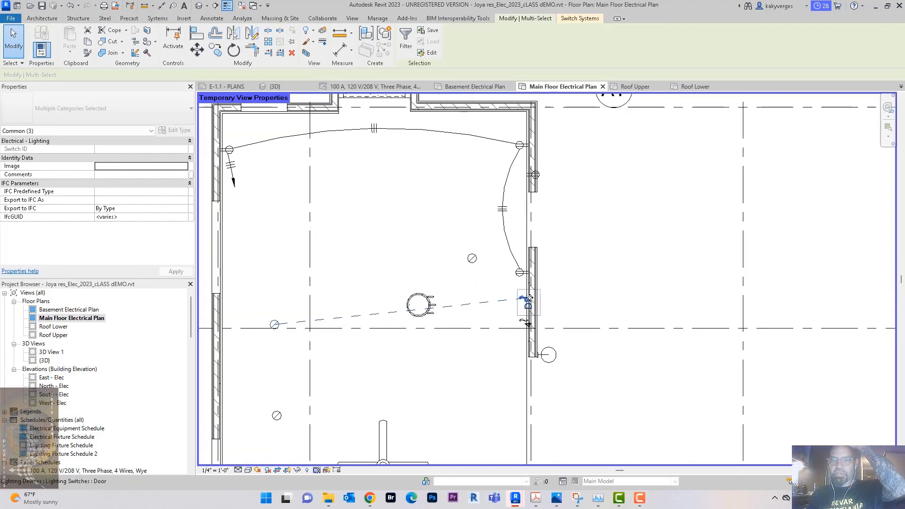
Step: Display the switch system of the west-side recessed can downlight to review its assigned switch
{"action": "left_click", "coordinate": [279, 312]}
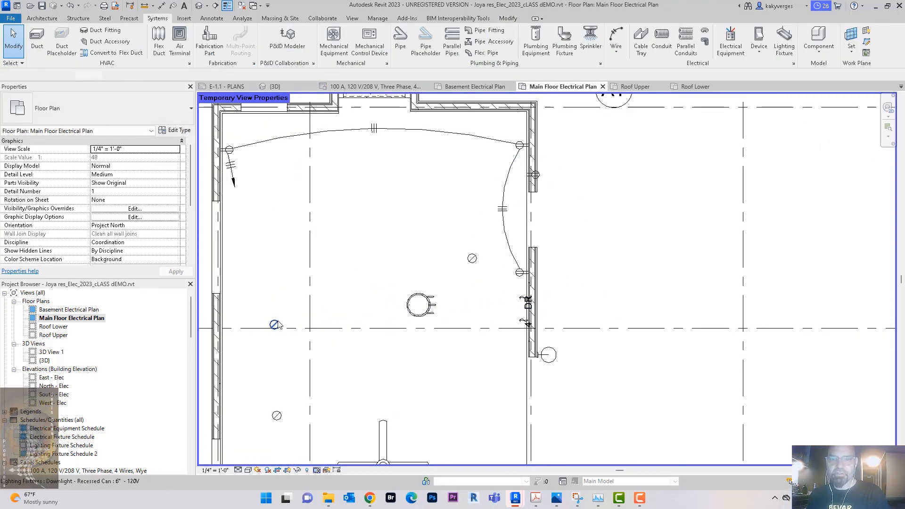
{"action": "left_click", "coordinate": [275, 324]}
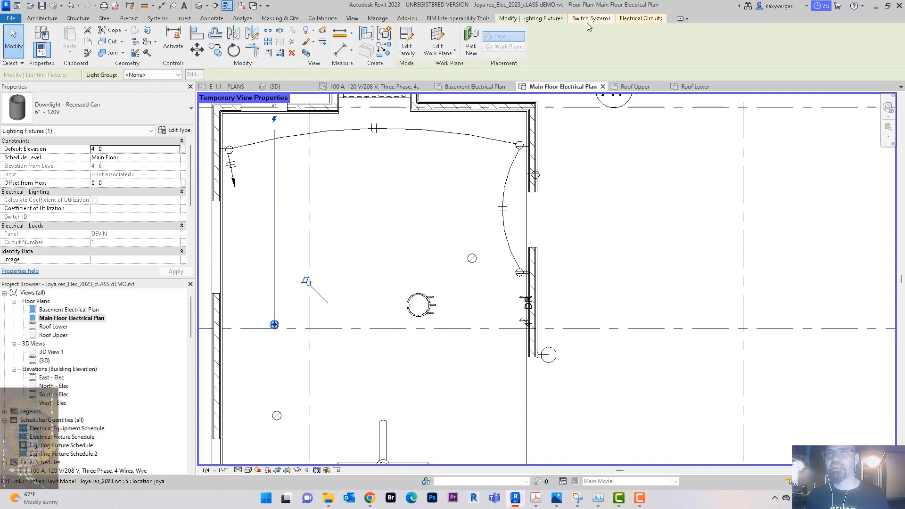
{"action": "left_click", "coordinate": [589, 20]}
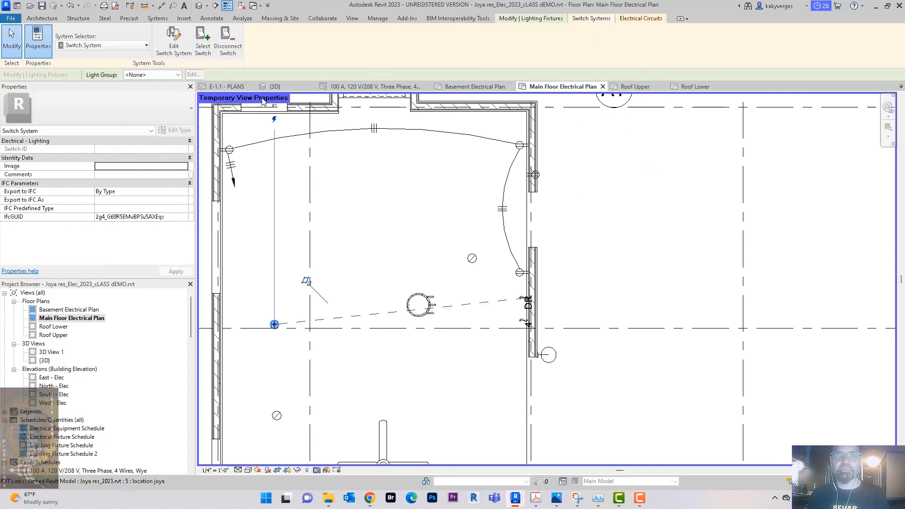
Step: Review the DEVIN panel schedule and inspect the whole house with its electrical fixtures in the 3D view
{"action": "left_click", "coordinate": [371, 88]}
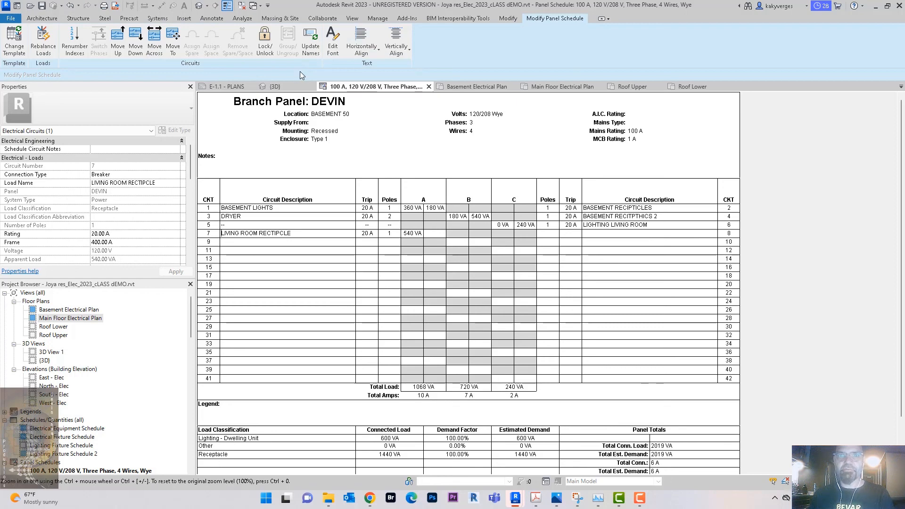
{"action": "left_click", "coordinate": [296, 89]}
{"action": "mouse_move", "coordinate": [701, 259]}
{"action": "middle_mouse_down", "text": "shift"}
{"action": "mouse_move", "coordinate": [703, 270]}
{"action": "mouse_move", "coordinate": [695, 264]}
{"action": "middle_mouse_up", "text": "shift"}
{"action": "scroll", "coordinate": [696, 268], "scroll_direction": "down", "scroll_amount": 2}
{"action": "mouse_move", "coordinate": [678, 378]}
{"action": "middle_mouse_down", "text": "shift"}
{"action": "mouse_move", "coordinate": [687, 384]}
{"action": "mouse_move", "coordinate": [681, 378]}
{"action": "middle_mouse_up", "text": "shift"}
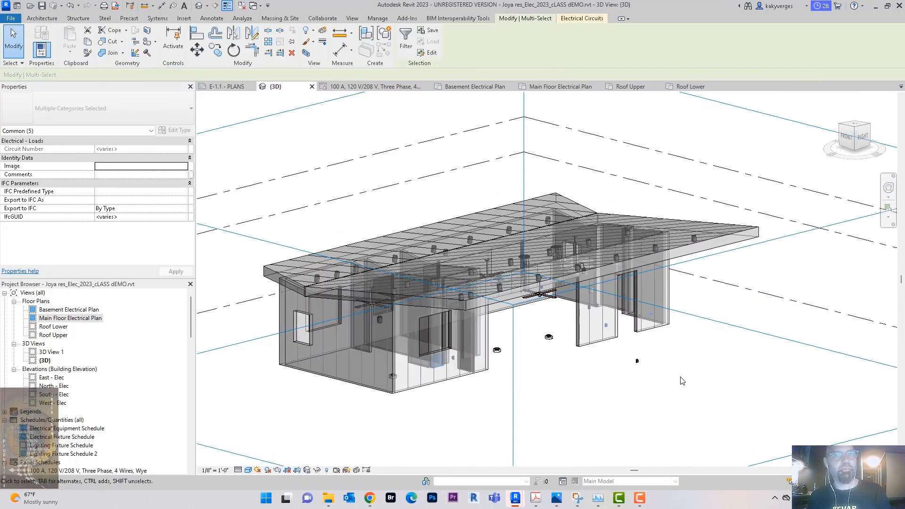
{"action": "middle_click_drag", "start_coordinate": [710, 335], "coordinate": [713, 350], "text": "shift"}
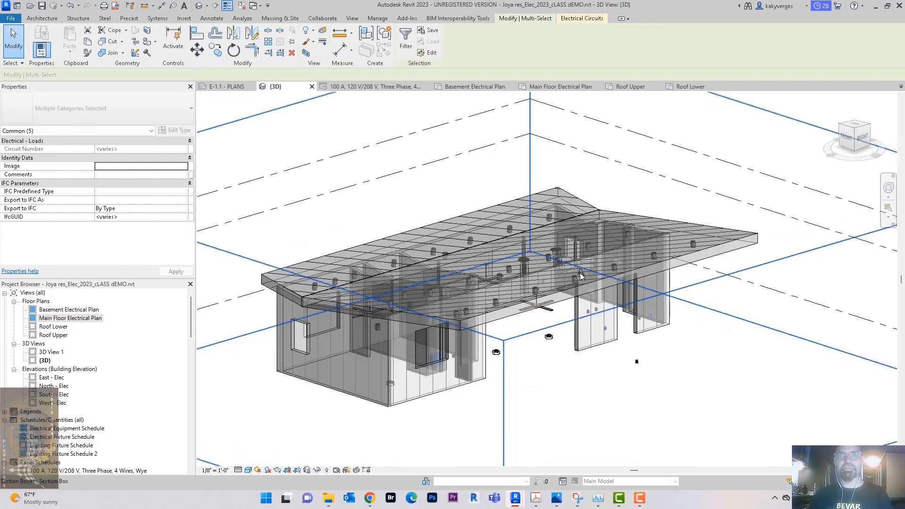
{"action": "middle_click_drag", "start_coordinate": [760, 200], "coordinate": [705, 214]}
{"action": "scroll", "coordinate": [705, 214], "scroll_direction": "down", "scroll_amount": 2}
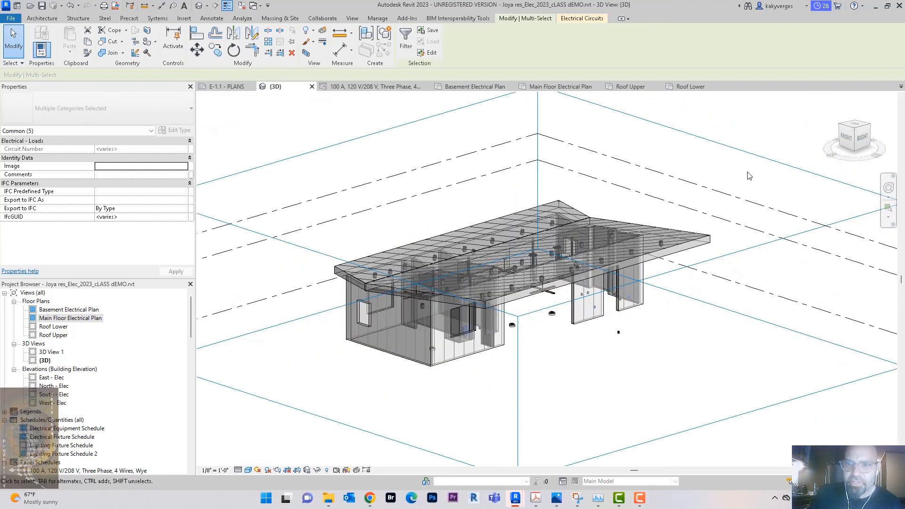